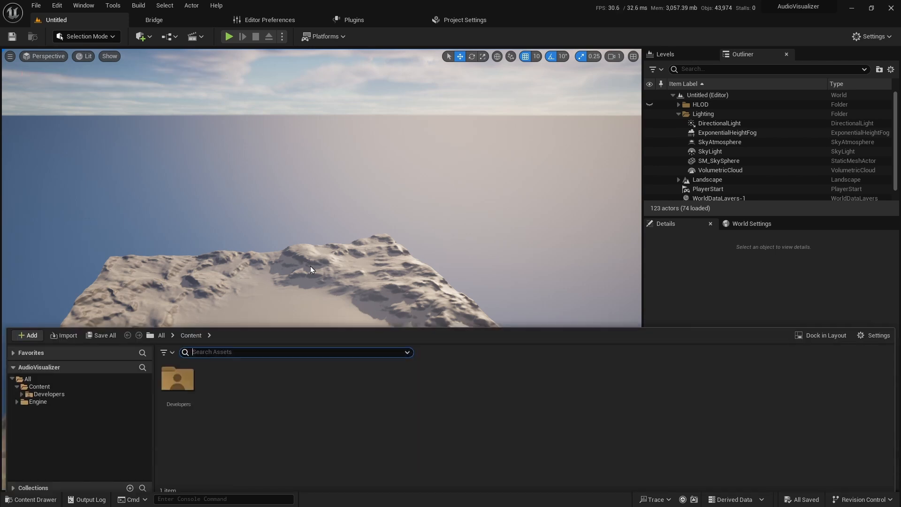
Create a new folder named FX in the project's Content folder.
{"action": "left_click", "coordinate": [49, 382]}
{"action": "right_click", "coordinate": [245, 388]}
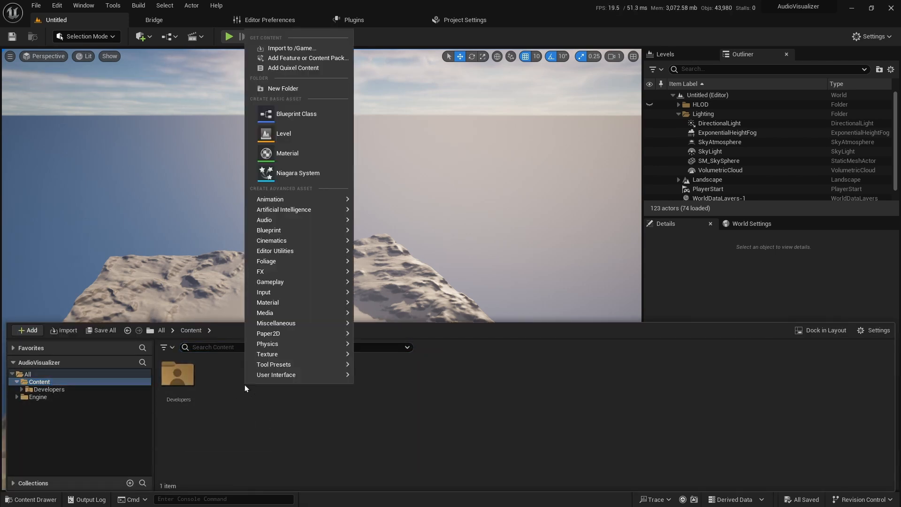
{"action": "left_click", "coordinate": [270, 89]}
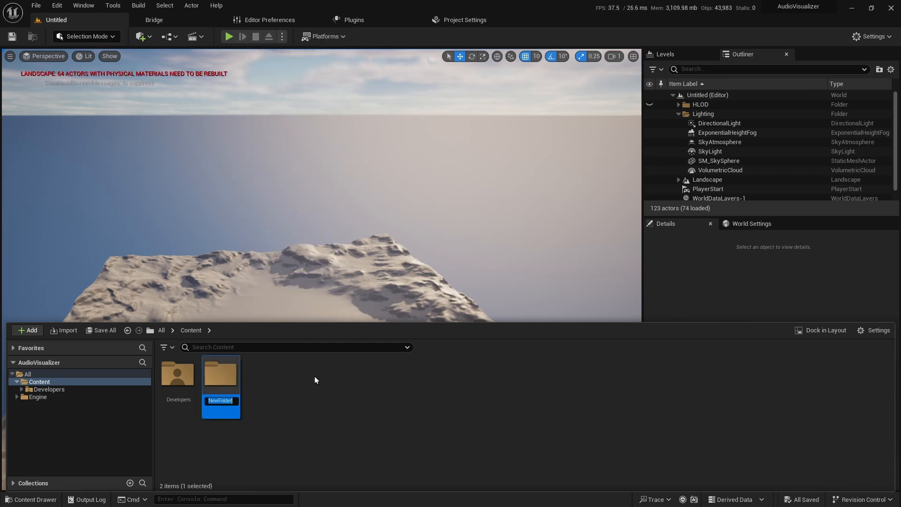
{"action": "type", "text": "FX"}
{"action": "key", "text": "Return"}
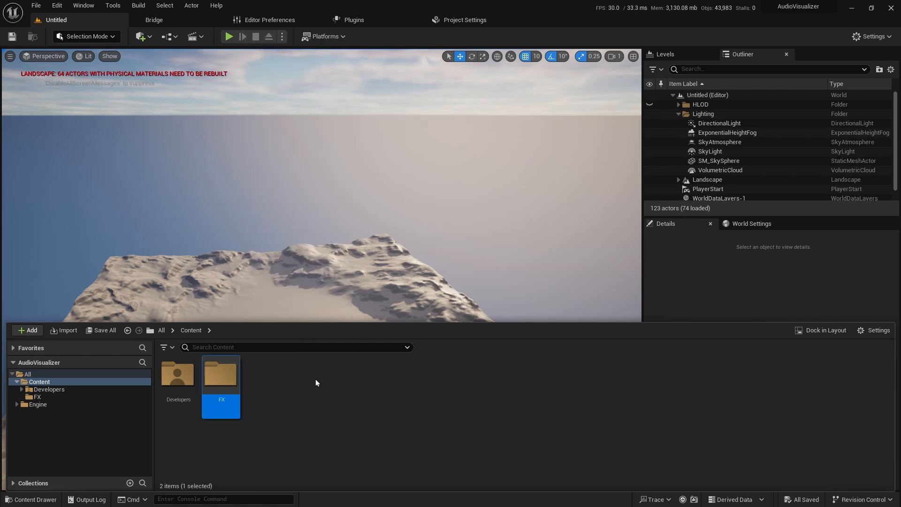
Create a Niagara System inside the FX folder from selected emitters, adding the Empty emitter template.
{"action": "double_click", "coordinate": [214, 382]}
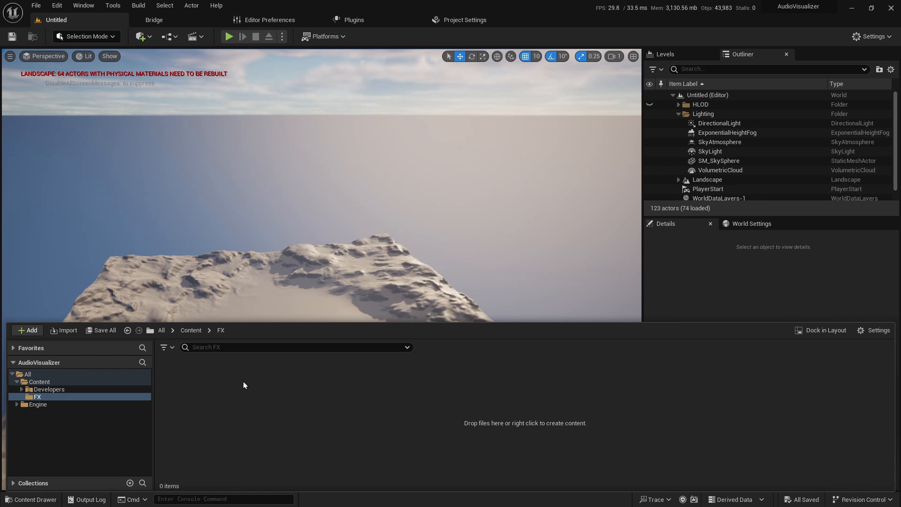
{"action": "right_click", "coordinate": [243, 383]}
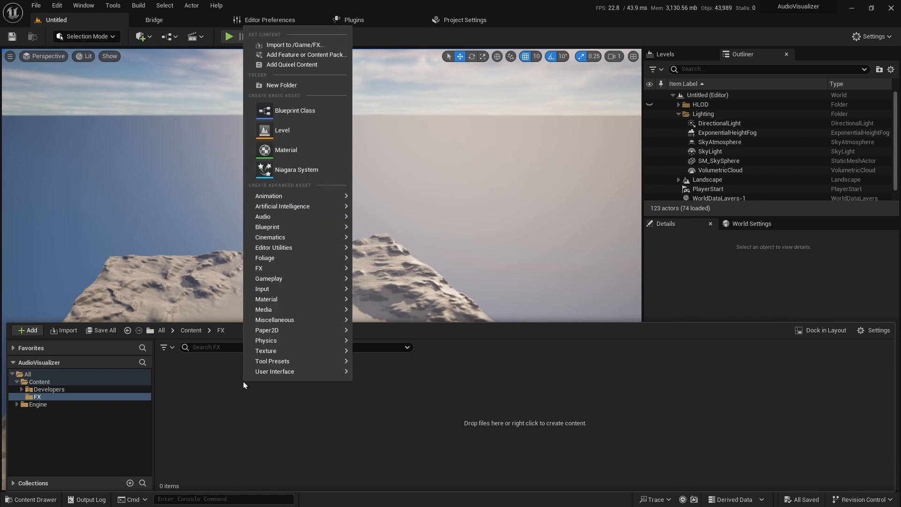
{"action": "left_click", "coordinate": [278, 170]}
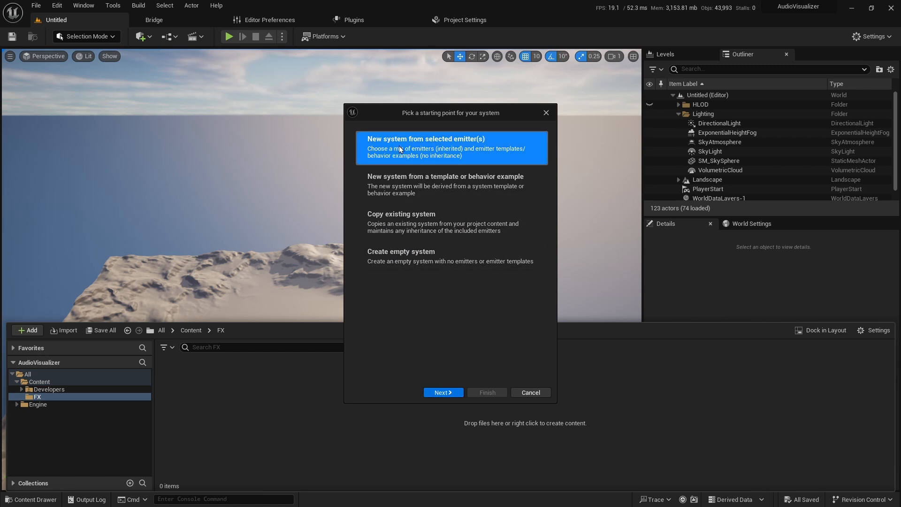
{"action": "left_click", "coordinate": [454, 394]}
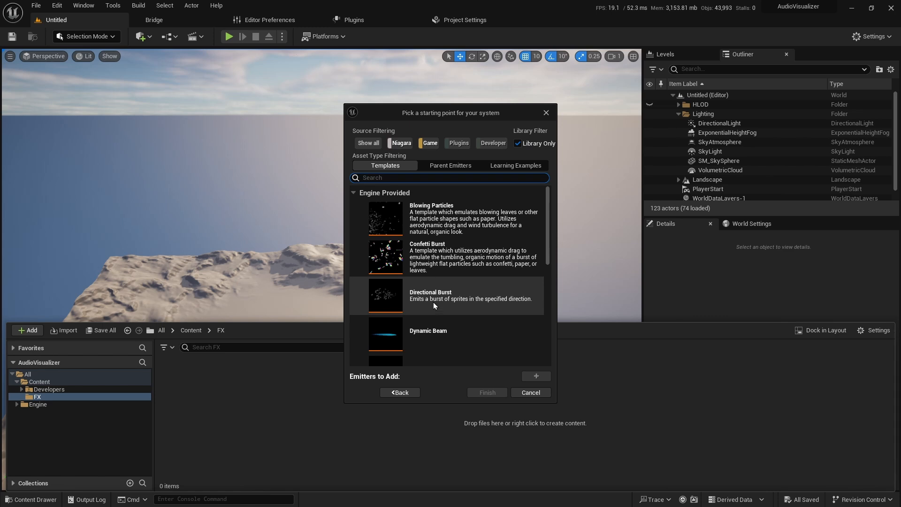
{"action": "scroll", "coordinate": [440, 275], "scroll_direction": "down", "scroll_amount": 3}
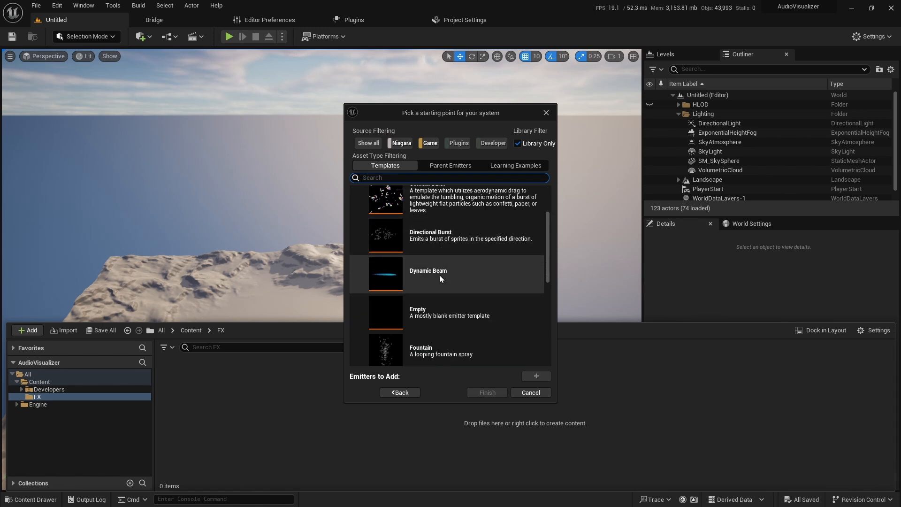
{"action": "left_click", "coordinate": [446, 322]}
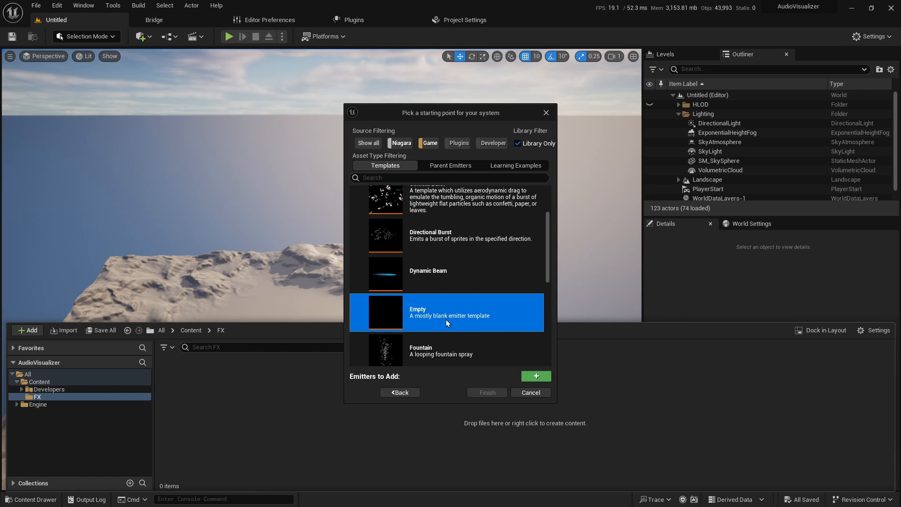
{"action": "left_click", "coordinate": [538, 376]}
{"action": "left_click", "coordinate": [491, 393]}
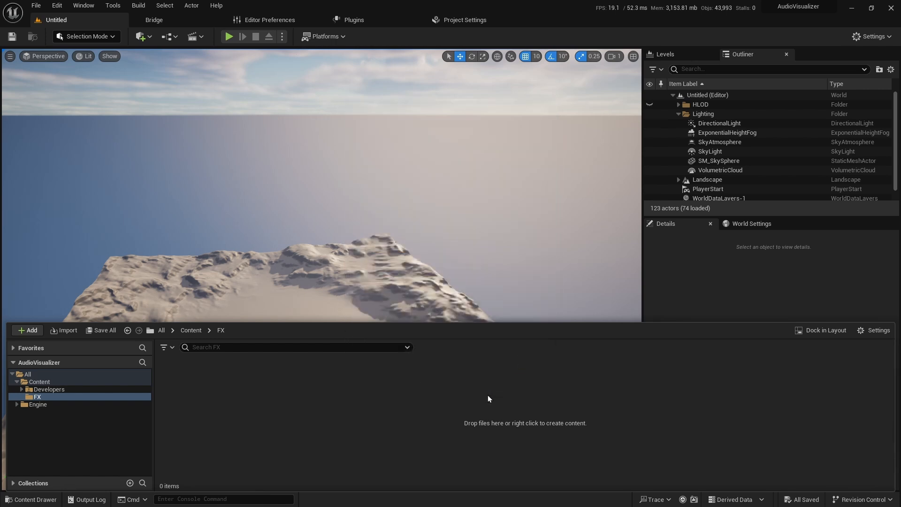
Name the new Niagara System NS_AudioVisualizer.
{"action": "type", "text": "NS"}
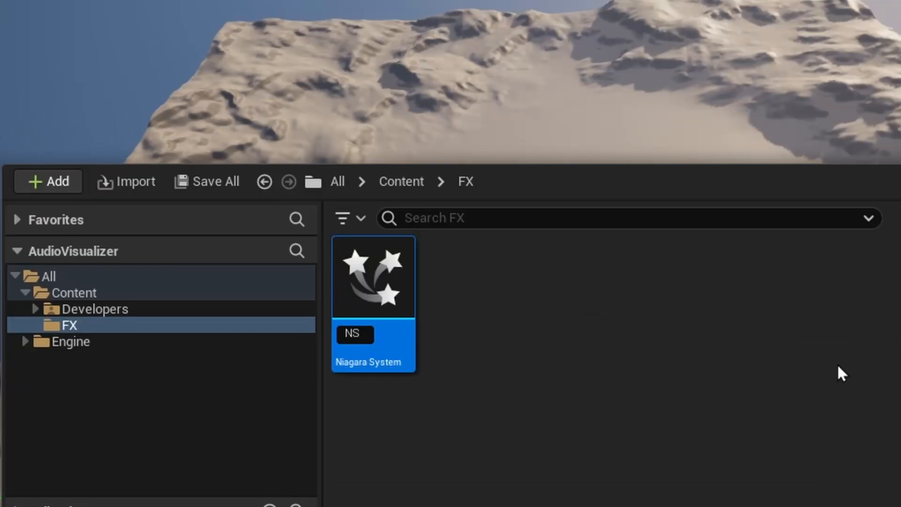
{"action": "type", "text": "_AudioVi"}
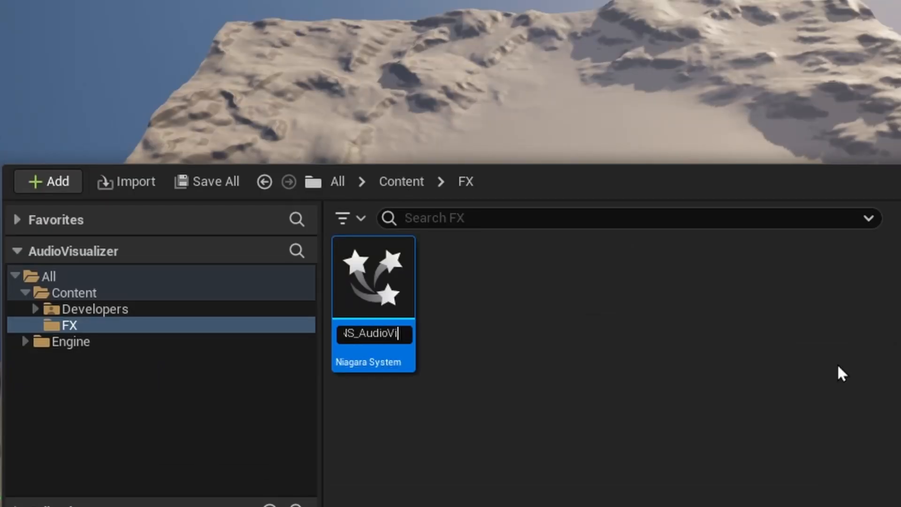
{"action": "type", "text": "sualizer"}
{"action": "key", "text": "Return"}
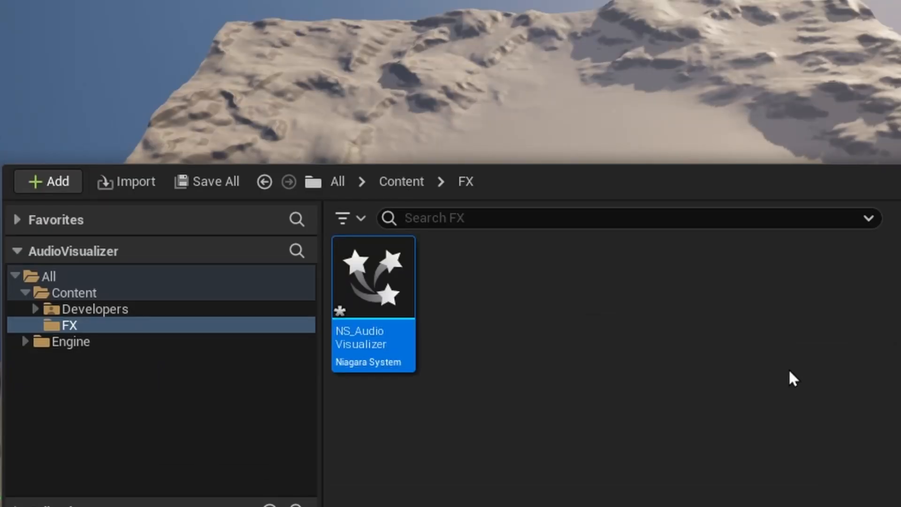
Open NS_AudioVisualizer and examine the settings of the system node, the Empty emitter, its Emitter State and the System State.
{"action": "mouse_move", "coordinate": [382, 263]}
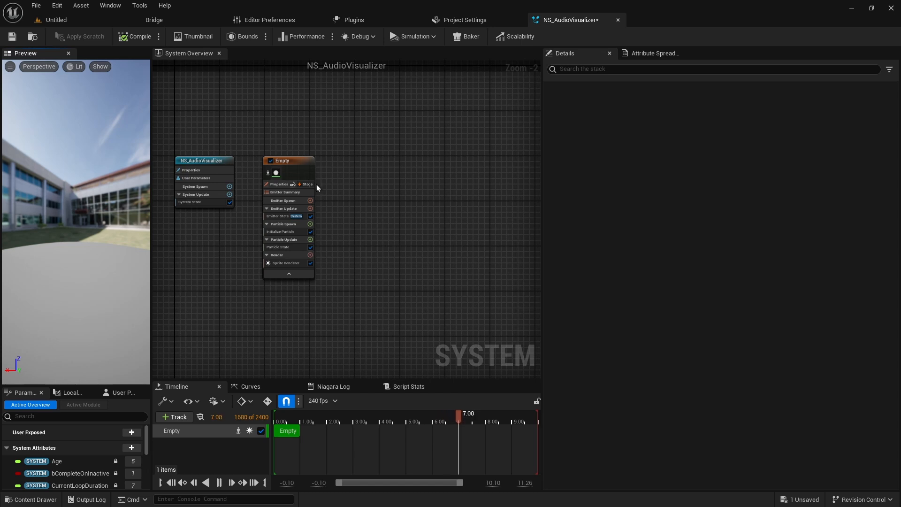
{"action": "scroll", "coordinate": [316, 184], "scroll_direction": "up", "scroll_amount": 3}
{"action": "left_click_drag", "start_coordinate": [261, 110], "coordinate": [361, 289]}
{"action": "left_click", "coordinate": [248, 124]}
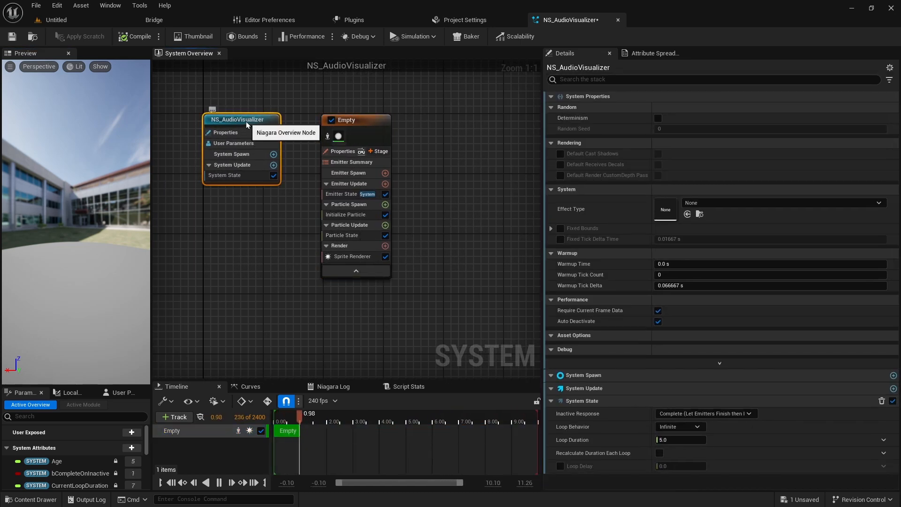
{"action": "left_click", "coordinate": [356, 121]}
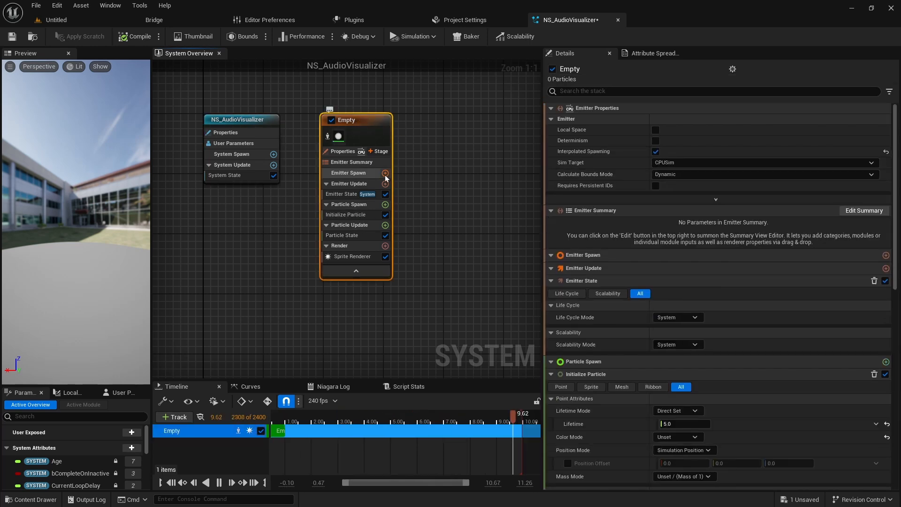
{"action": "left_click", "coordinate": [348, 195]}
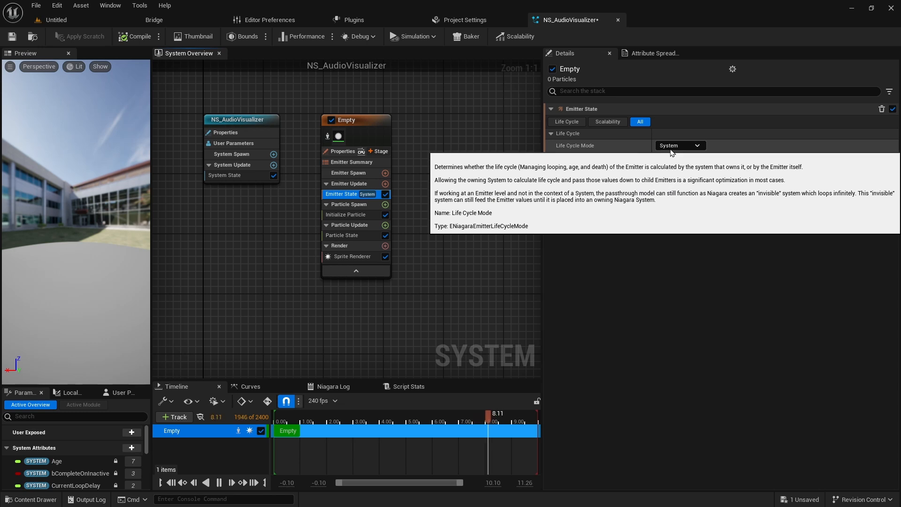
{"action": "left_click", "coordinate": [243, 175]}
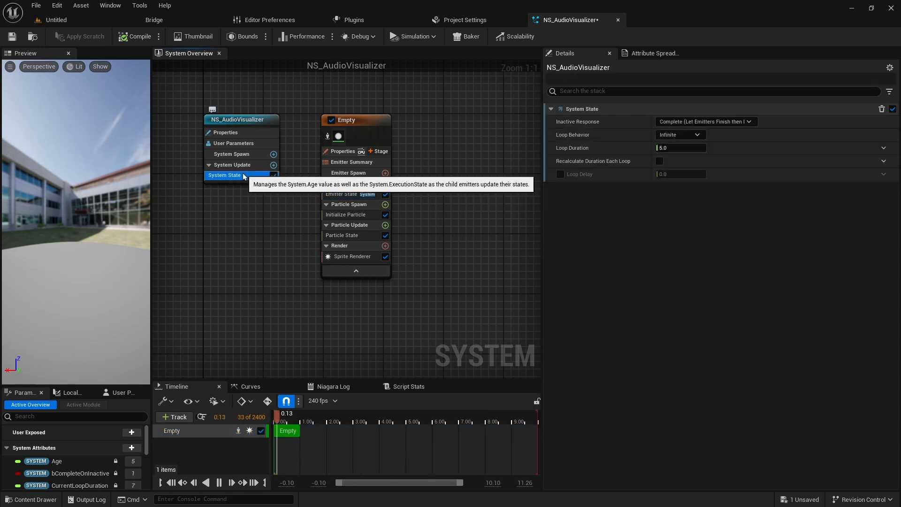
Set the Empty emitter's Emitter State to Life Cycle Mode Self with a Loop Duration of 5.
{"action": "left_click", "coordinate": [345, 196]}
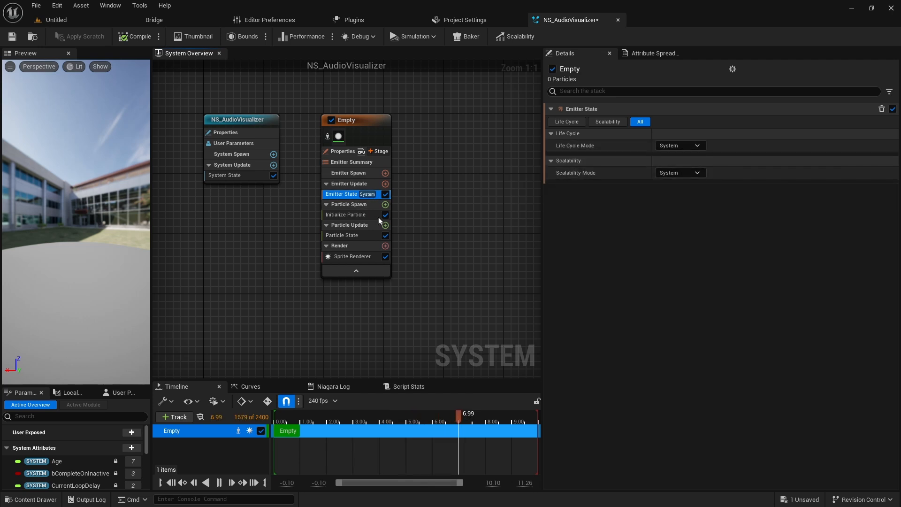
{"action": "left_click", "coordinate": [679, 145]}
{"action": "left_click", "coordinate": [674, 169]}
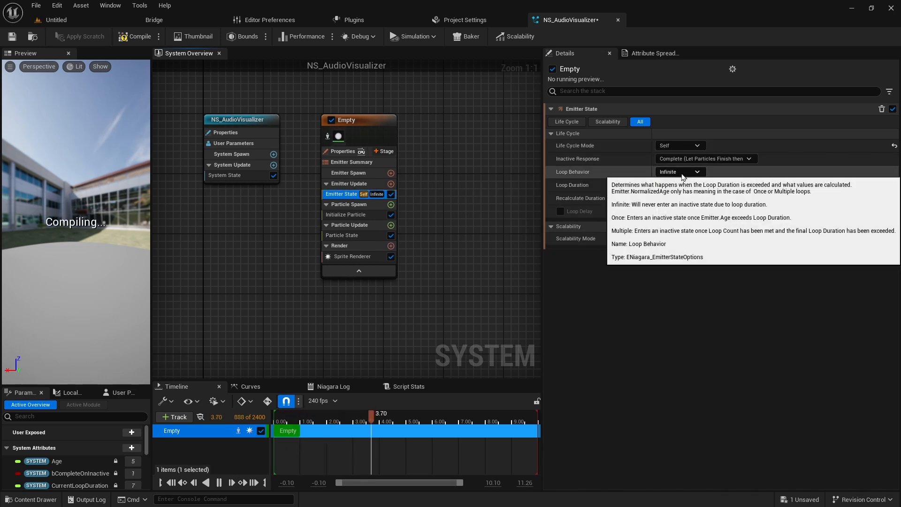
{"action": "left_click", "coordinate": [681, 185]}
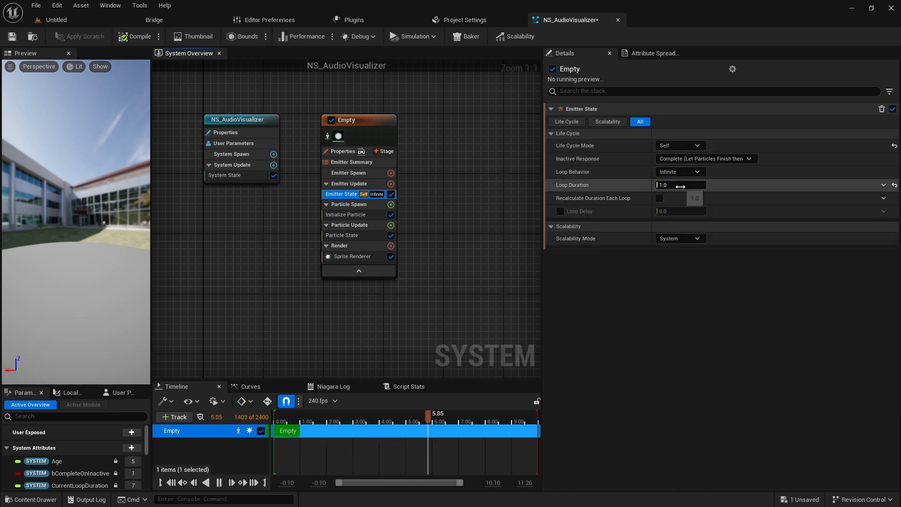
{"action": "type", "text": "5"}
{"action": "key", "text": "Return"}
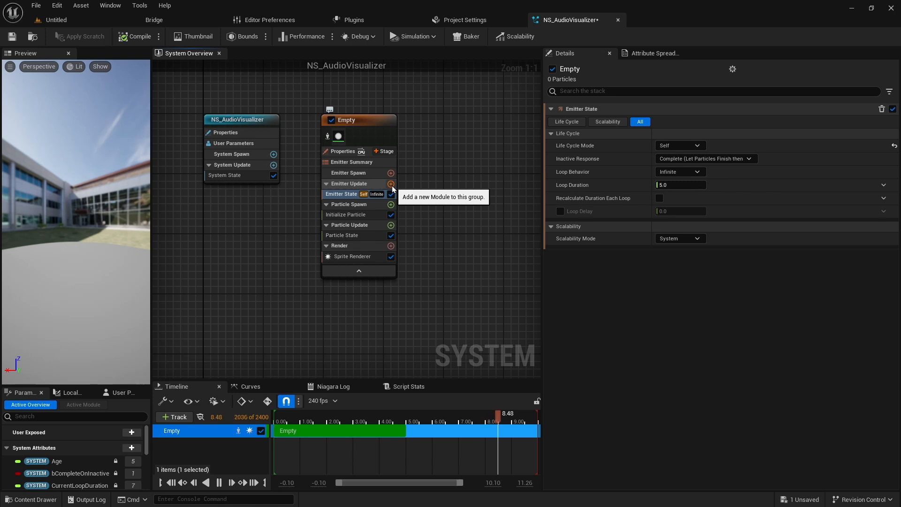
Add a Spawn Rate module to the emitter's Emitter Update group and set its SpawnRate to 1.
{"action": "left_click", "coordinate": [391, 185]}
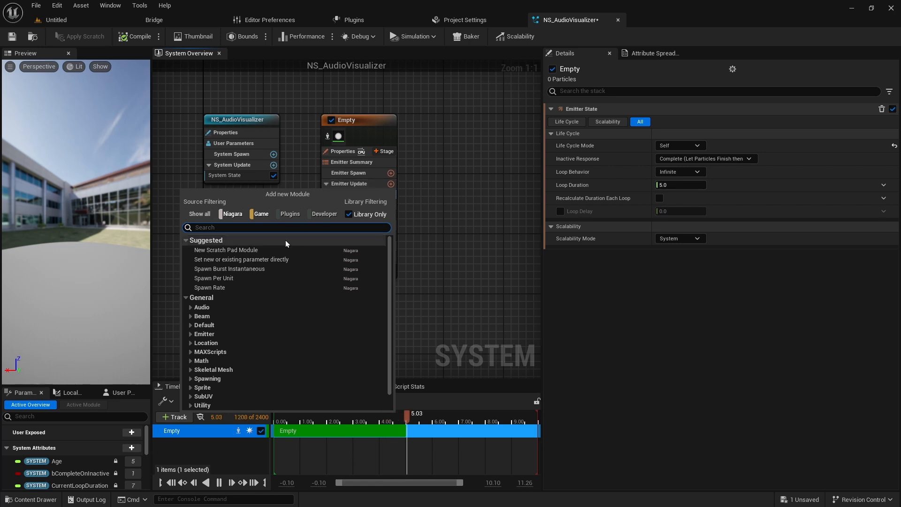
{"action": "left_click", "coordinate": [244, 287]}
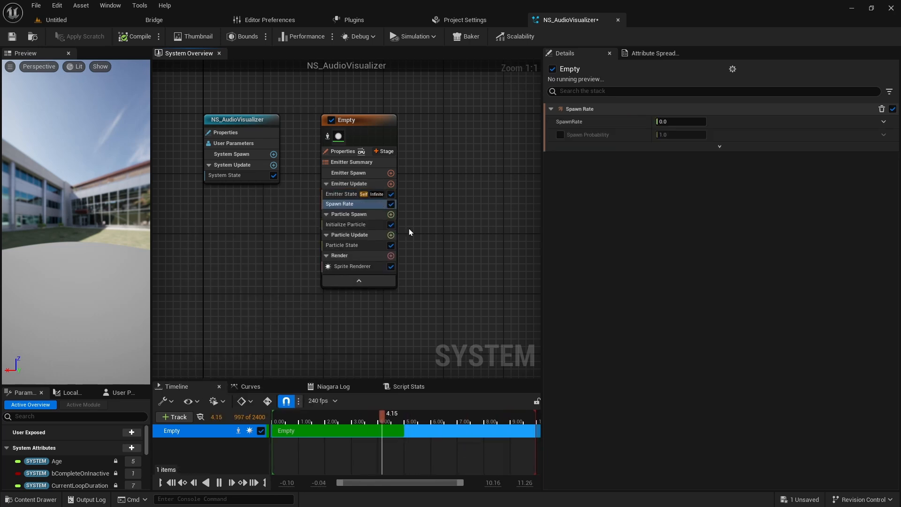
{"action": "left_click", "coordinate": [683, 123]}
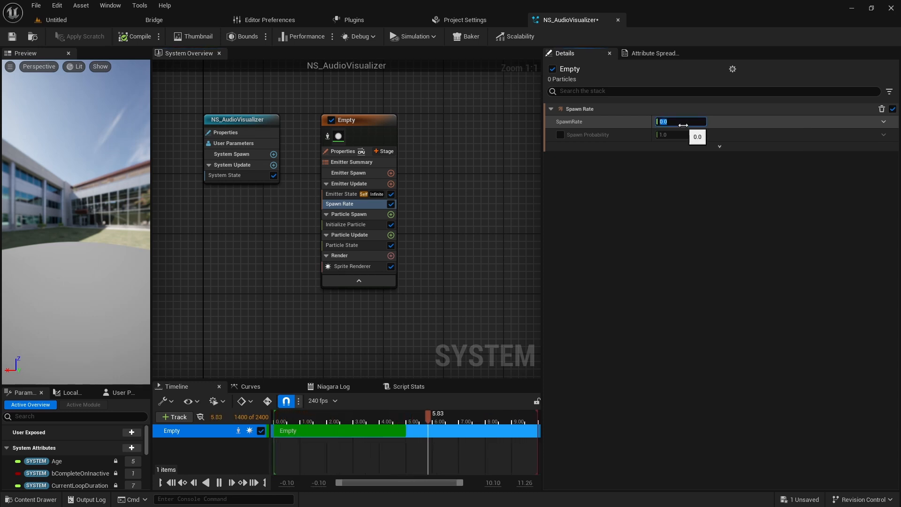
{"action": "type", "text": "1"}
{"action": "key", "text": "Return"}
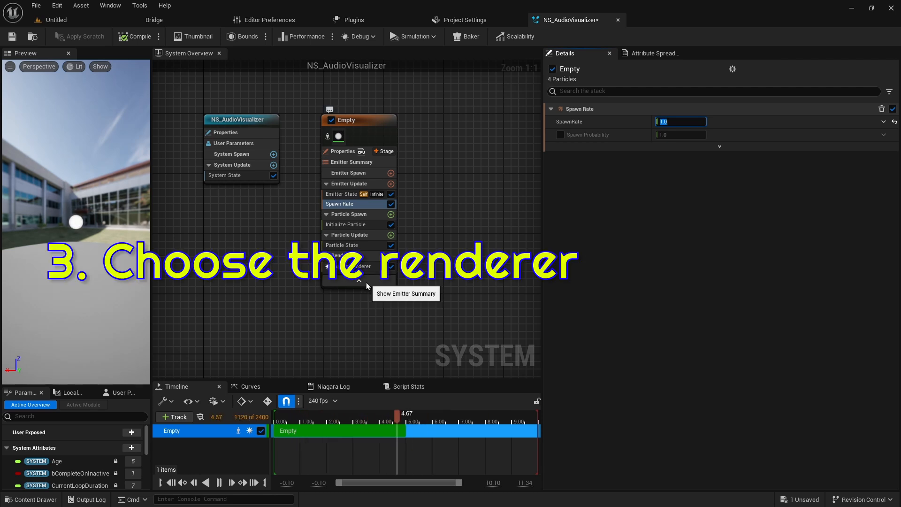
Replace the emitter's Sprite Renderer with a Mesh Renderer.
{"action": "left_click", "coordinate": [391, 256]}
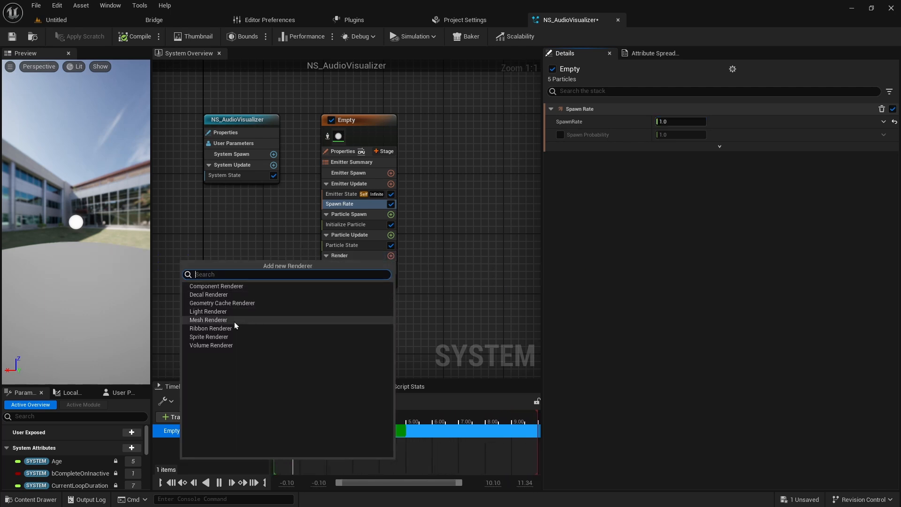
{"action": "left_click", "coordinate": [212, 319]}
{"action": "left_click", "coordinate": [365, 267]}
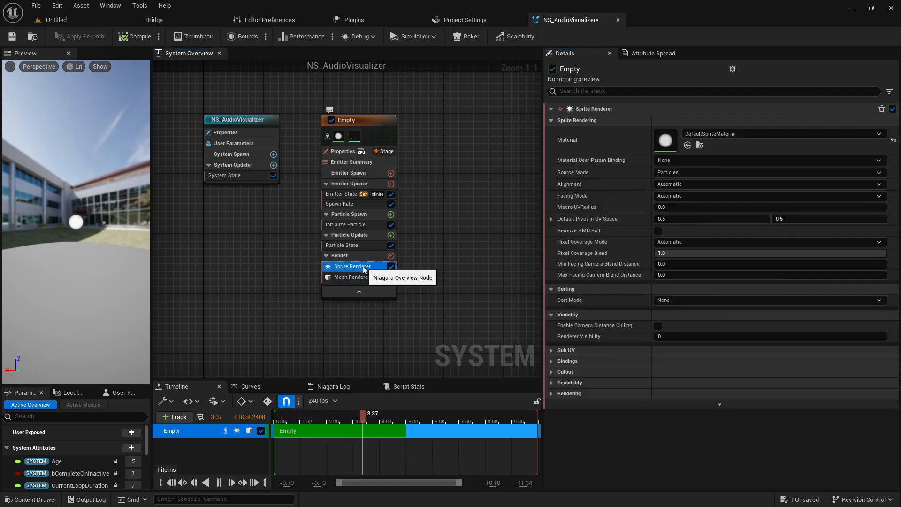
{"action": "key", "text": "Delete"}
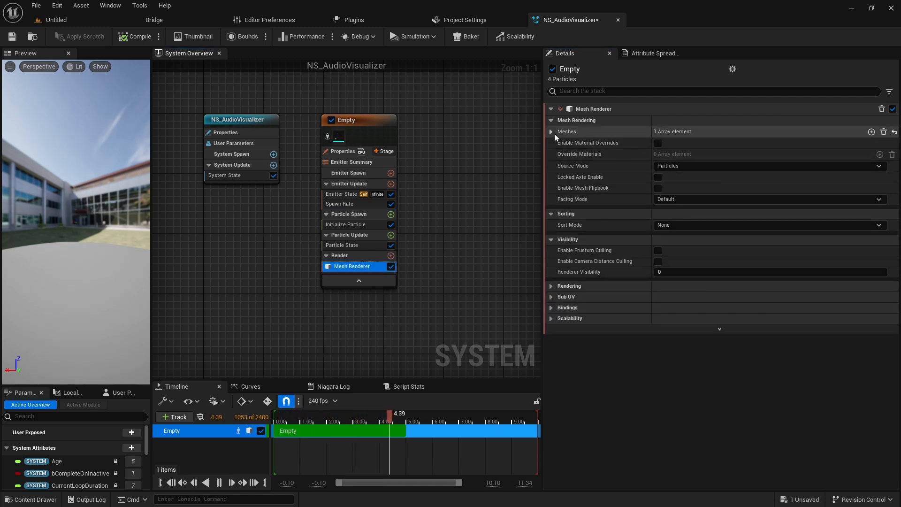
Assign the Cube static mesh from Engine/BasicShapes to the Mesh Renderer's first Meshes entry.
{"action": "left_click", "coordinate": [552, 132]}
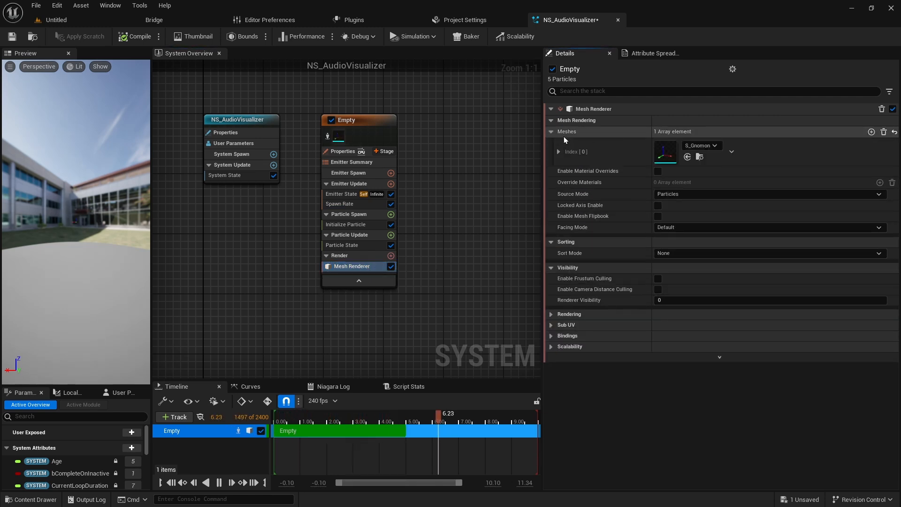
{"action": "left_click", "coordinate": [709, 148]}
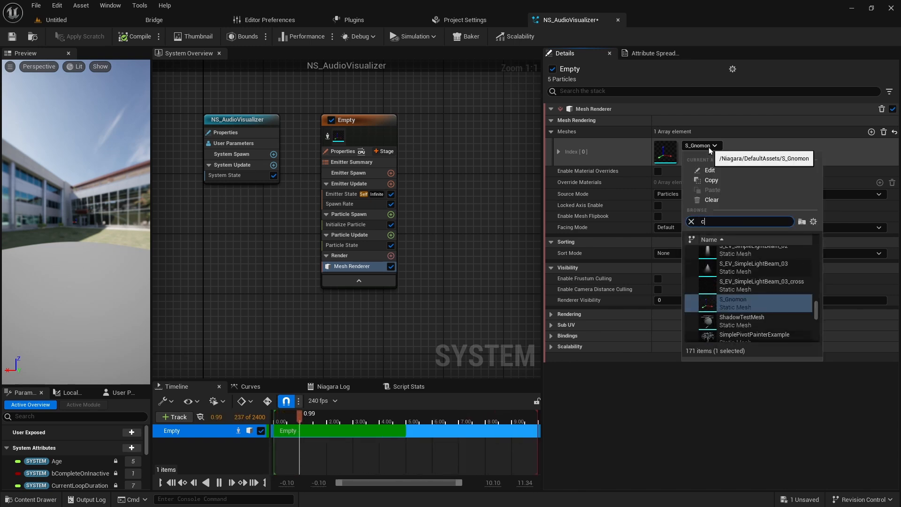
{"action": "type", "text": "cube"}
{"action": "scroll", "coordinate": [751, 288], "scroll_direction": "up", "scroll_amount": 3}
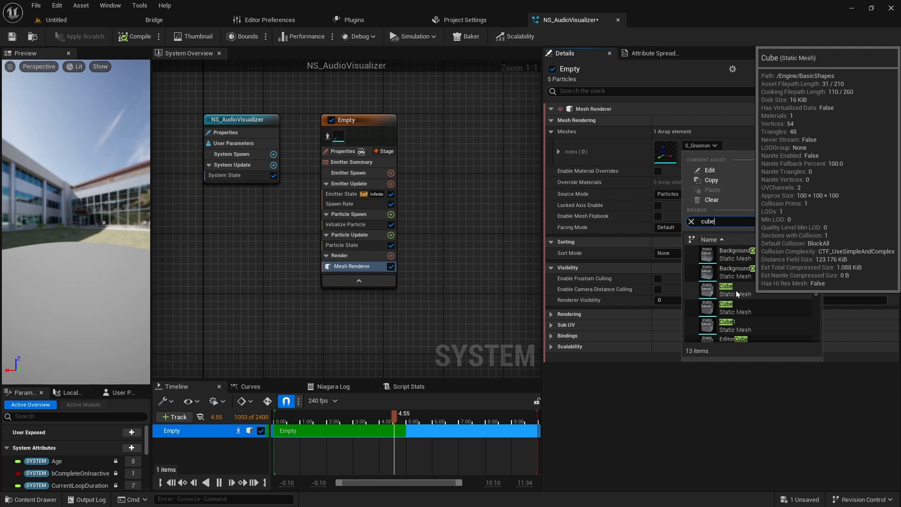
{"action": "left_click", "coordinate": [735, 292]}
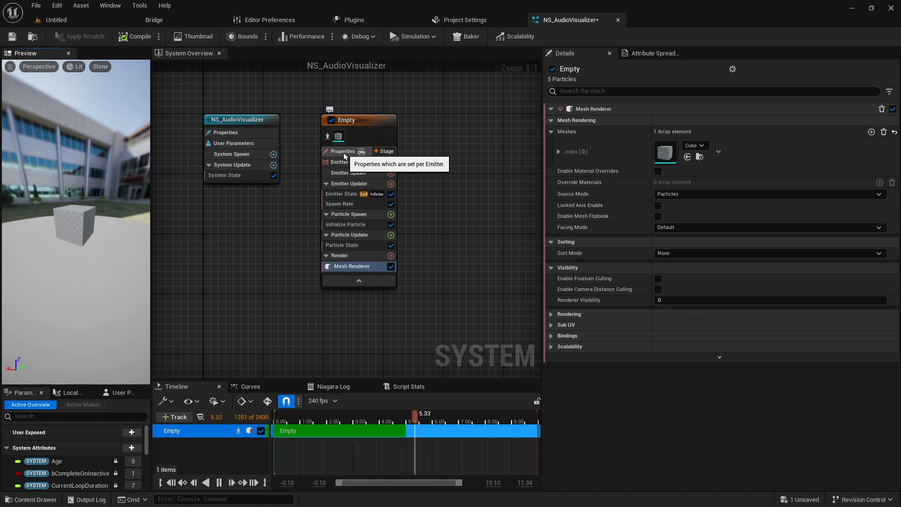
In the Empty emitter's properties, set Sim Target to GPUCompute Sim and Calculate Bounds Mode to Fixed.
{"action": "left_click", "coordinate": [345, 152]}
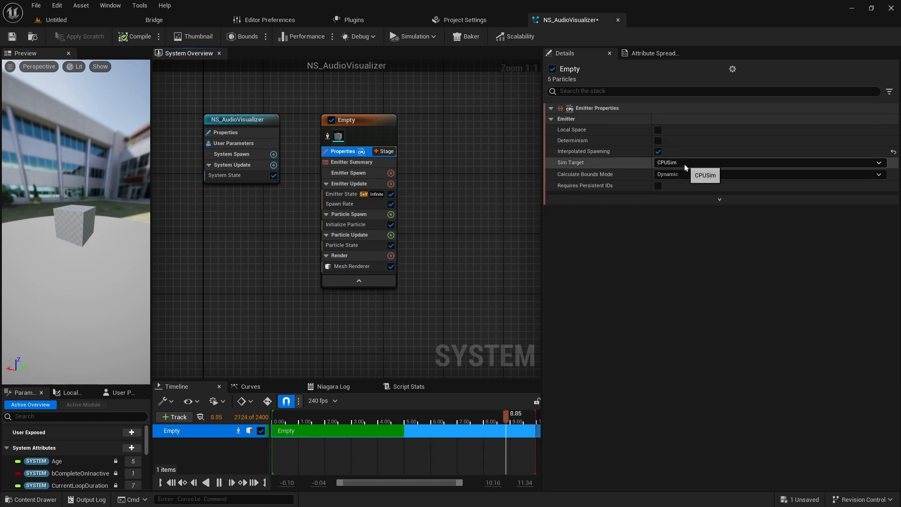
{"action": "left_click", "coordinate": [685, 164]}
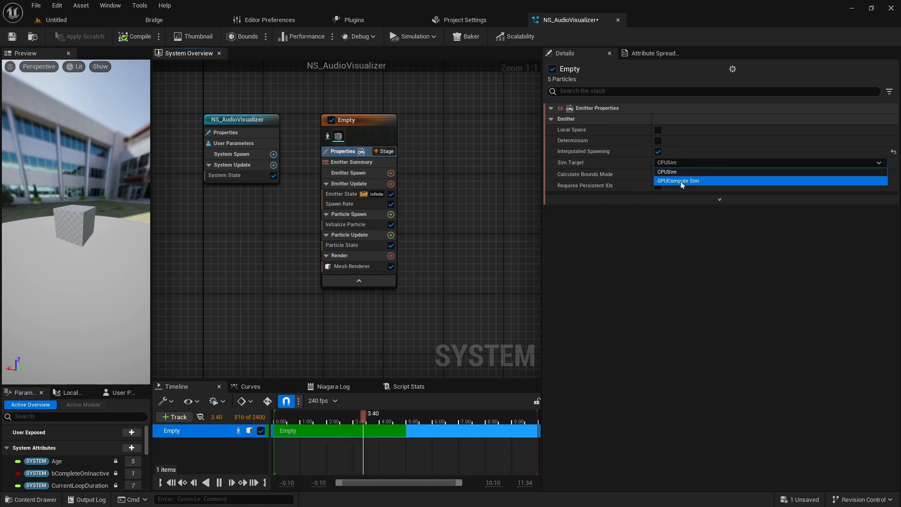
{"action": "left_click", "coordinate": [680, 182]}
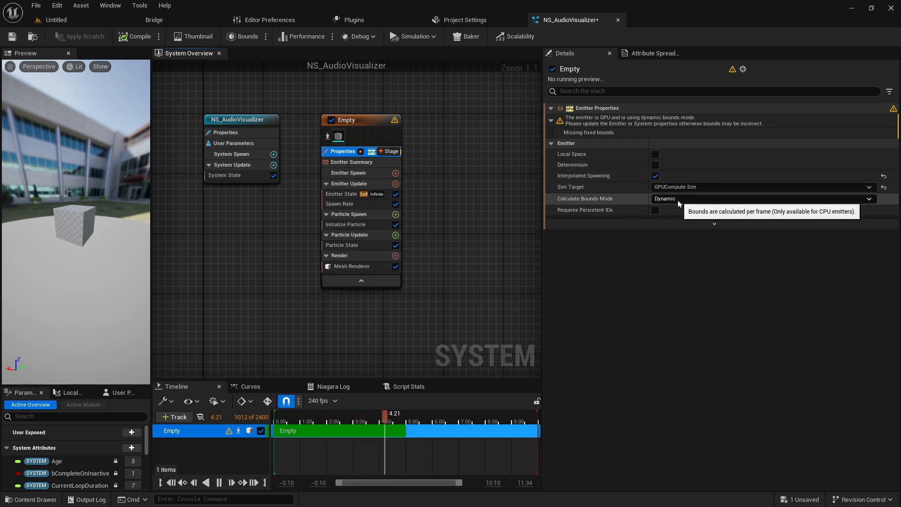
{"action": "left_click", "coordinate": [678, 200]}
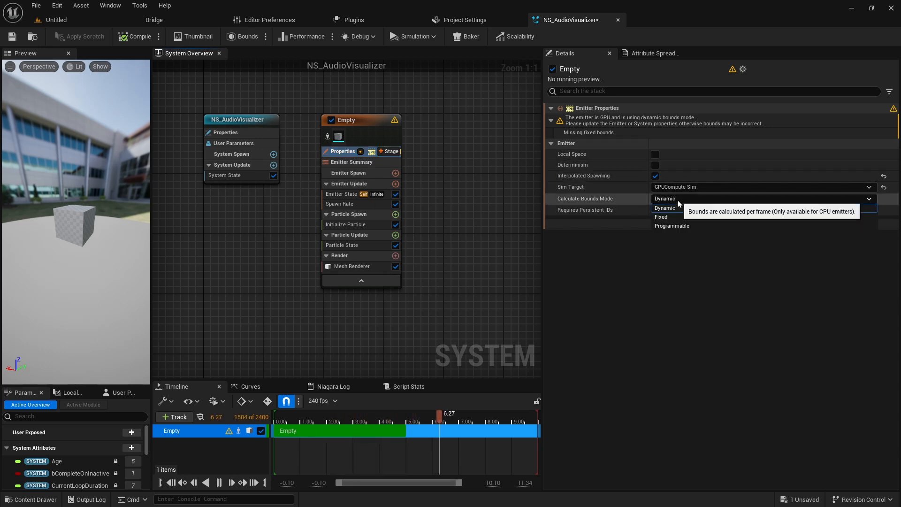
{"action": "left_click", "coordinate": [677, 218]}
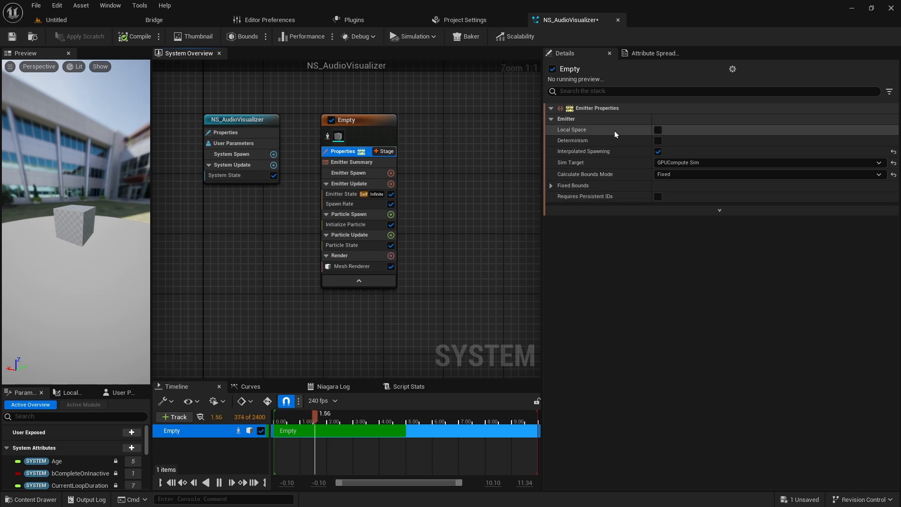
Set the emitter's Fixed Bounds Min to -1000 on all three axes.
{"action": "left_click", "coordinate": [552, 186]}
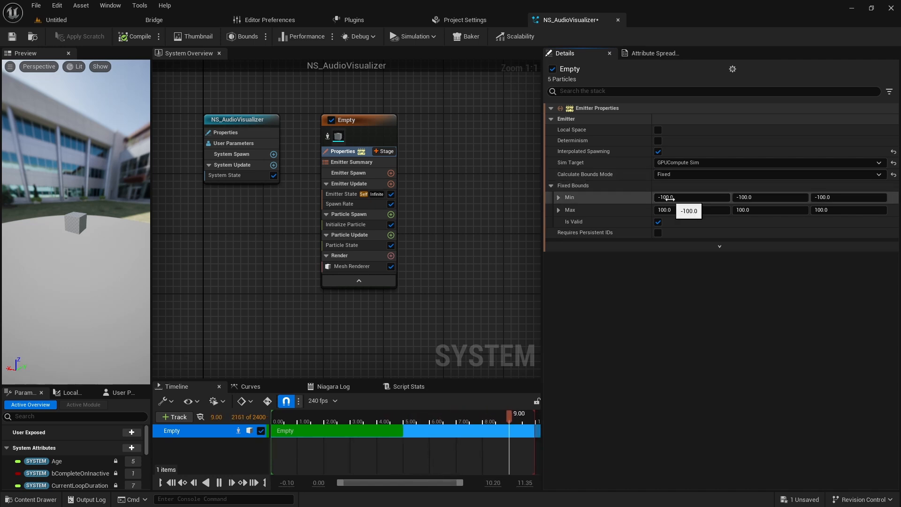
{"action": "left_click", "coordinate": [676, 197]}
{"action": "type", "text": "-1"}
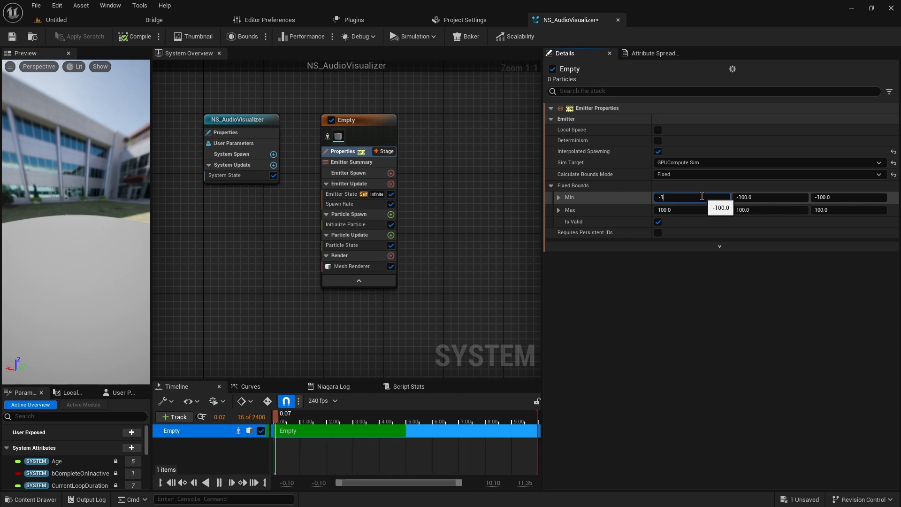
{"action": "left_click", "coordinate": [743, 200]}
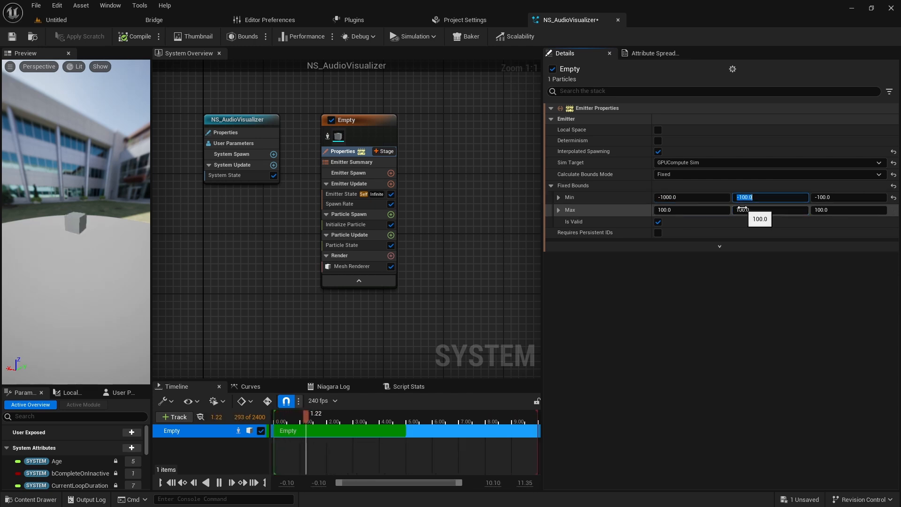
{"action": "type", "text": "1000"}
{"action": "left_click", "coordinate": [835, 198]}
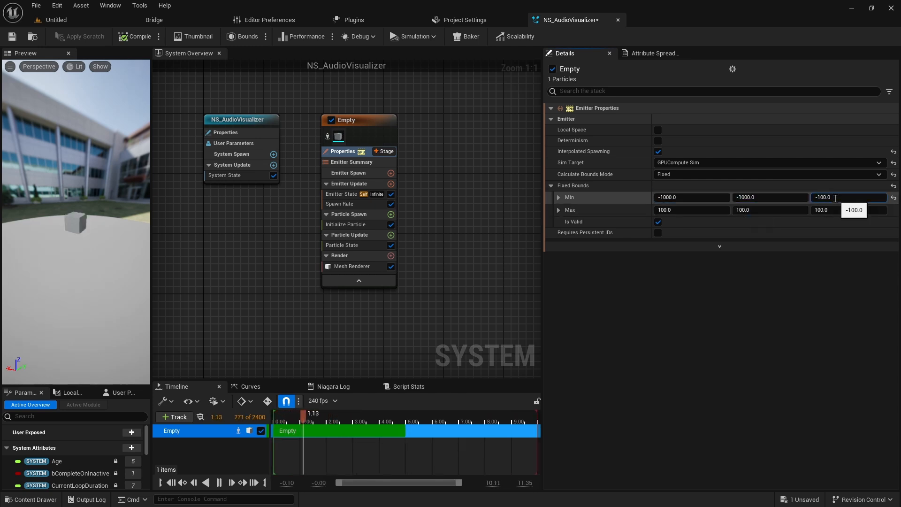
{"action": "type", "text": "-1000"}
Set the emitter's Fixed Bounds Max to 1000 on all three axes, and select the Spawn Rate module.
{"action": "left_click", "coordinate": [694, 210]}
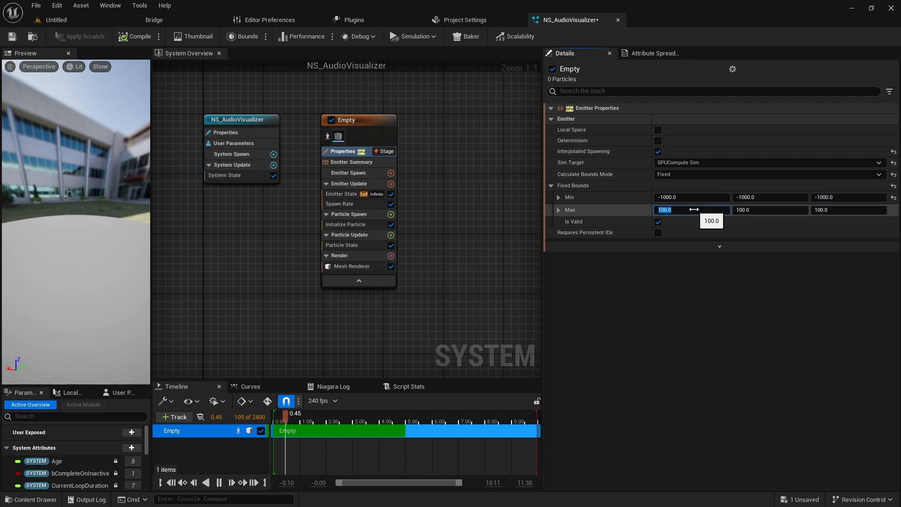
{"action": "type", "text": "1000"}
{"action": "left_click", "coordinate": [747, 210]}
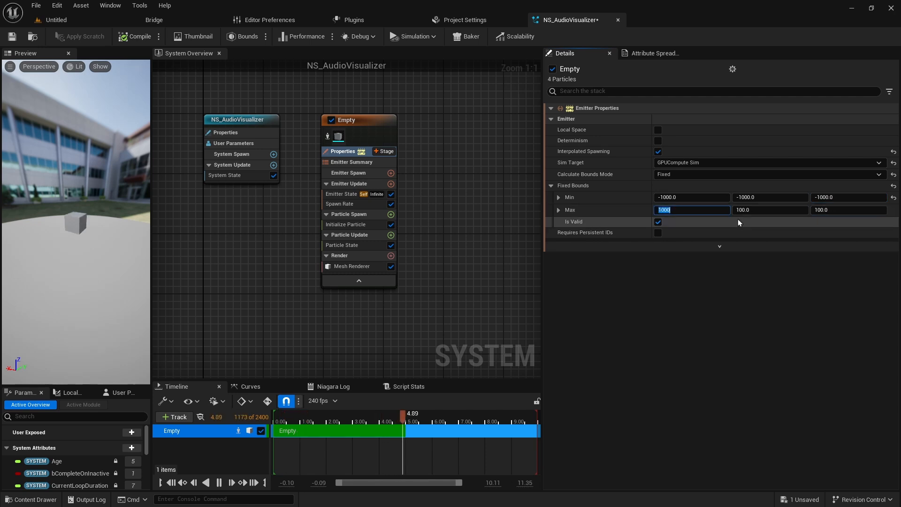
{"action": "type", "text": "1000"}
{"action": "left_click", "coordinate": [831, 210]}
{"action": "type", "text": "1000"}
{"action": "key", "text": "Return"}
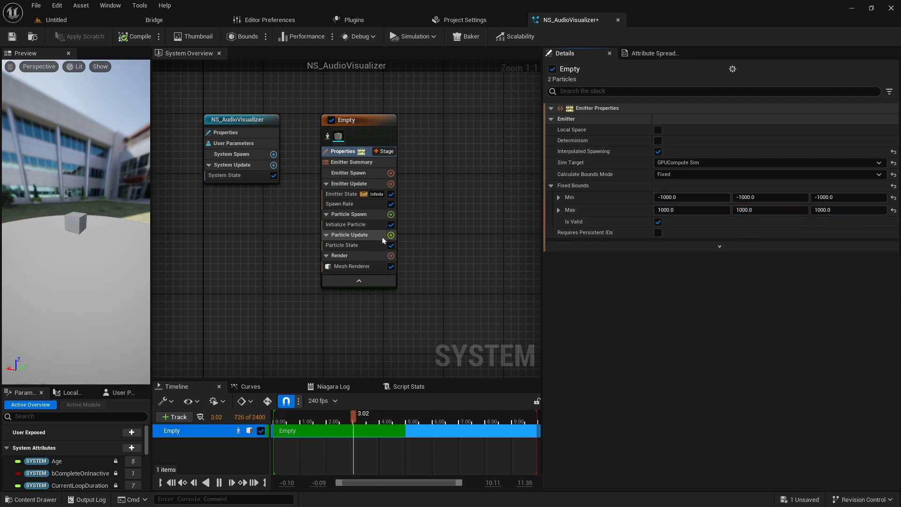
{"action": "left_click", "coordinate": [349, 206]}
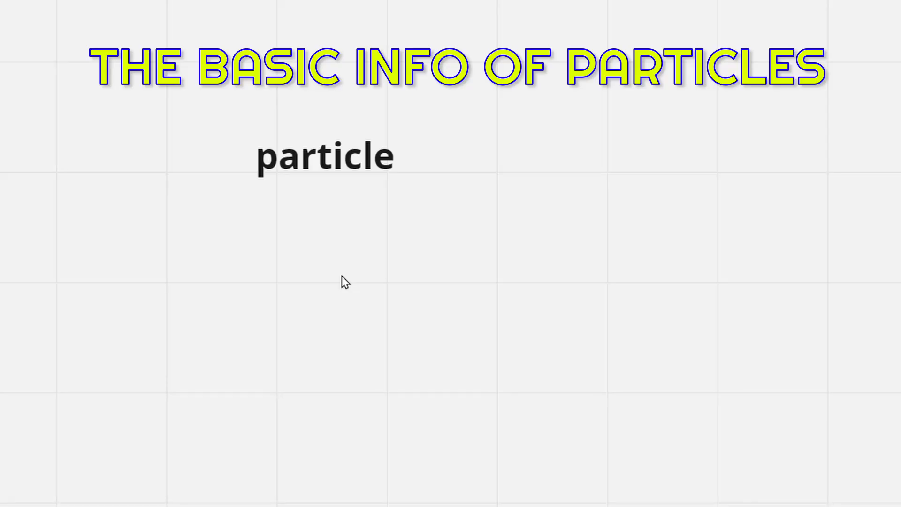
Switch to the whiteboard and draw a circle below the "particle" text.
{"action": "left_click", "coordinate": [328, 181]}
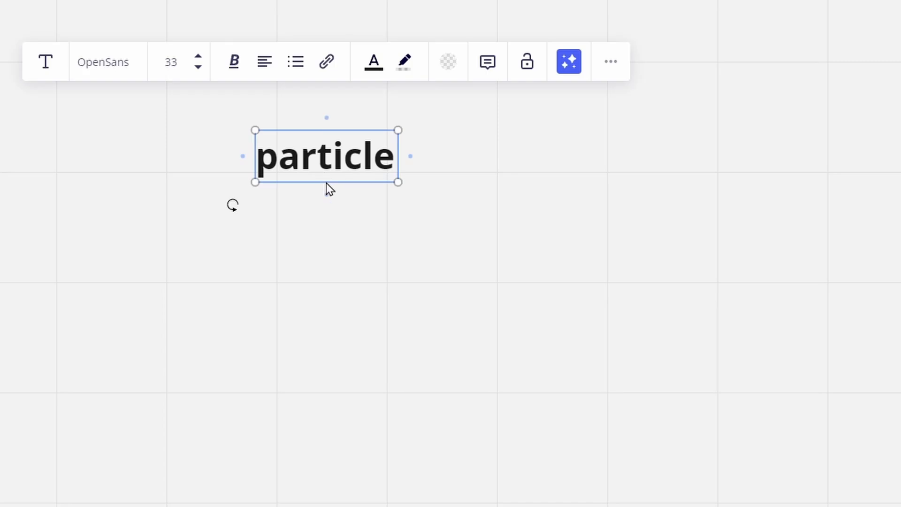
{"action": "left_click", "coordinate": [330, 252]}
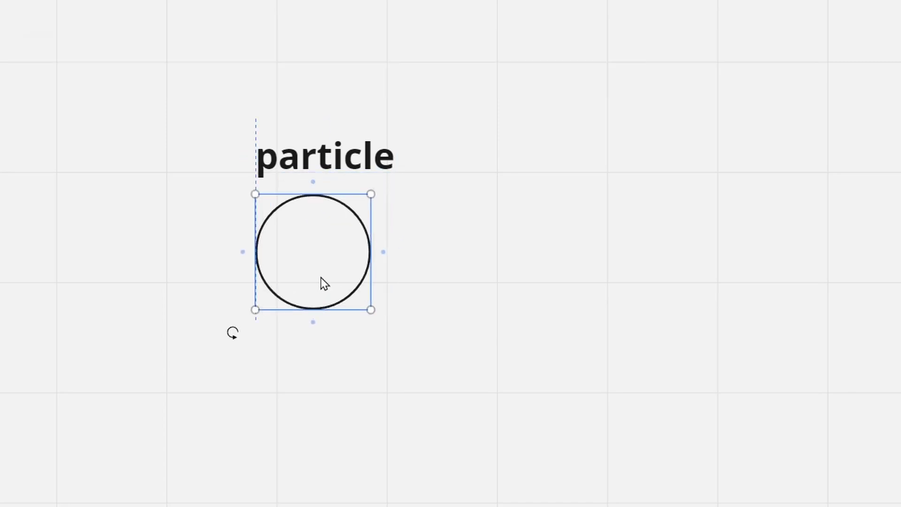
{"action": "left_click_drag", "start_coordinate": [321, 277], "coordinate": [314, 344]}
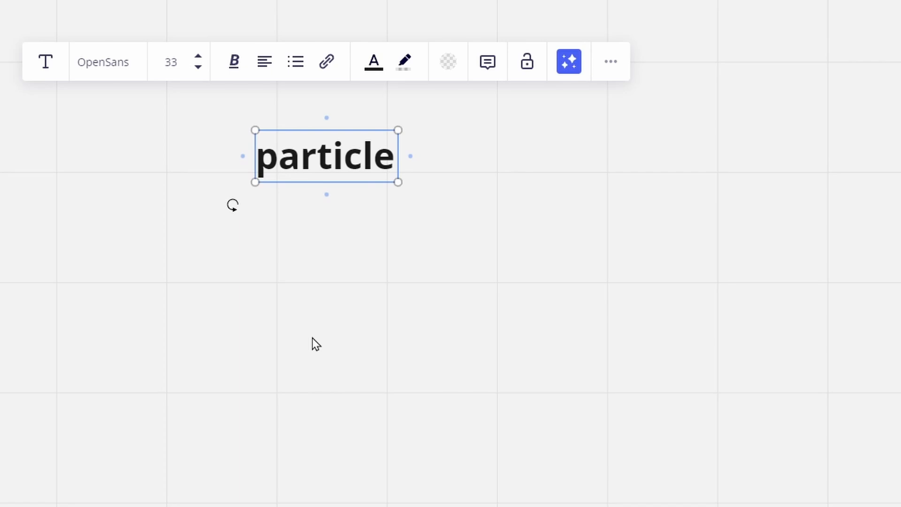
Duplicate the "particle" text beside the circle and replace the copy with a bulleted list: position, velocity, life, color, scale.
{"action": "left_click", "coordinate": [329, 157]}
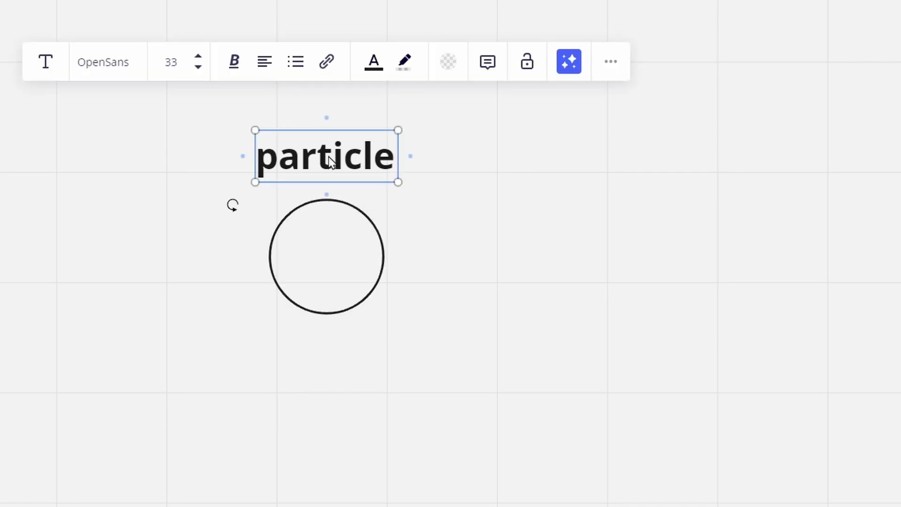
{"action": "left_click_drag", "start_coordinate": [329, 157], "coordinate": [336, 156], "text": "alt"}
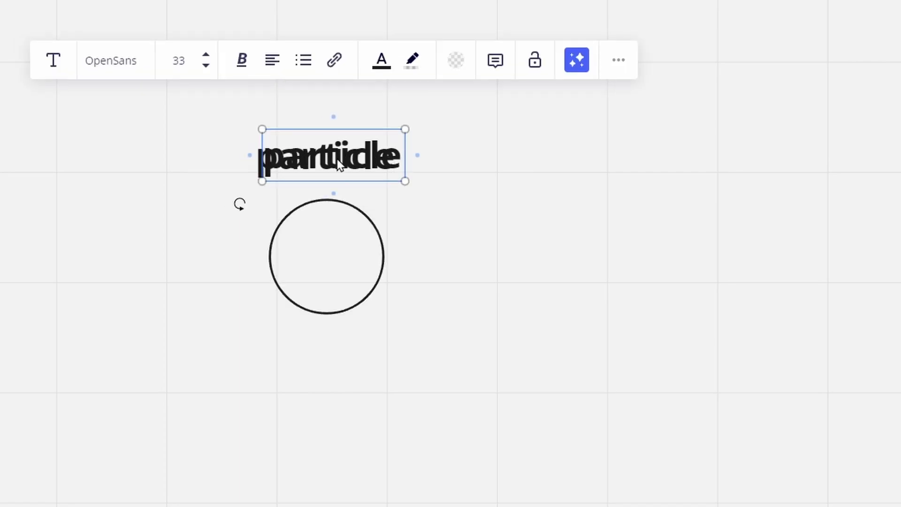
{"action": "double_click", "coordinate": [521, 244]}
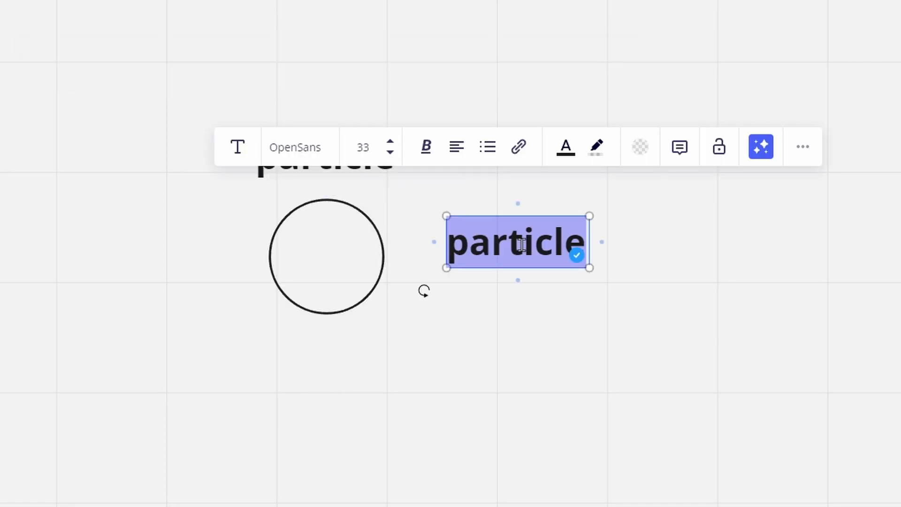
{"action": "type", "text": "- position"}
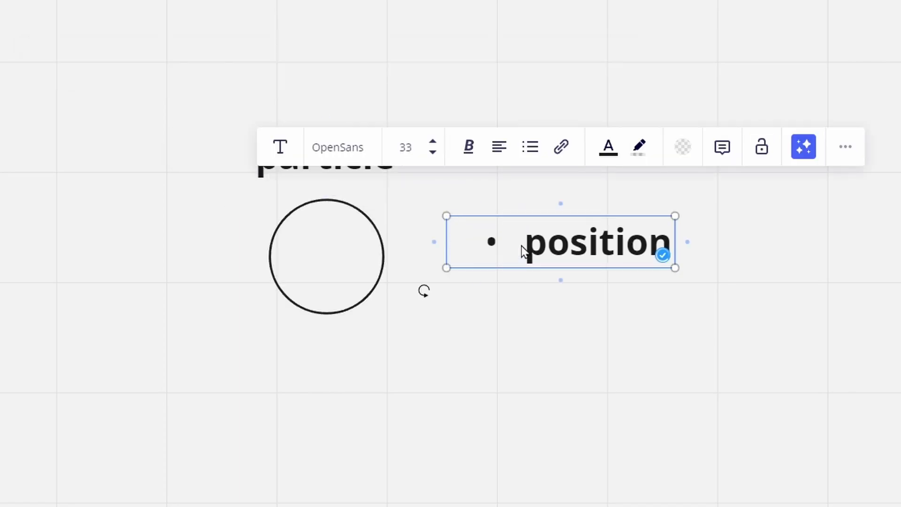
{"action": "key", "text": "Return"}
{"action": "type", "text": "velocity"}
{"action": "key", "text": "Return"}
{"action": "type", "text": "life"}
{"action": "key", "text": "Return"}
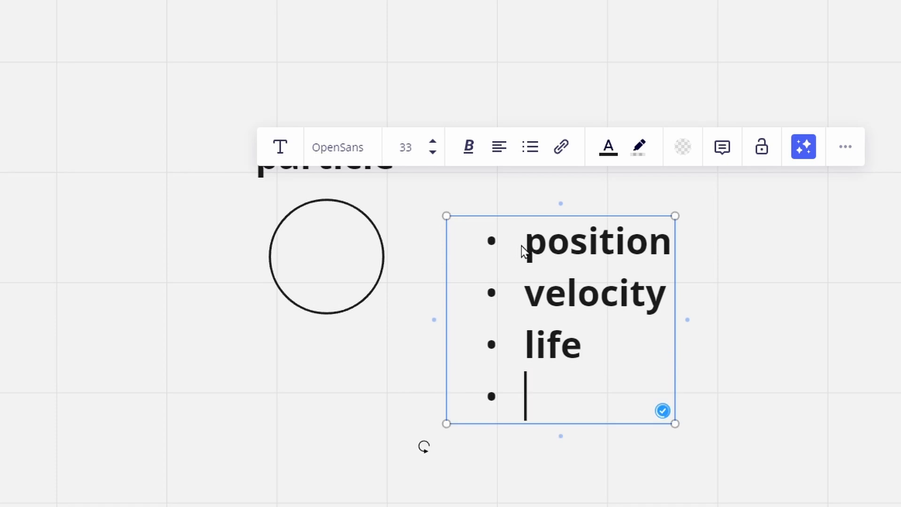
{"action": "type", "text": "color"}
{"action": "key", "text": "Return"}
{"action": "type", "text": "scale"}
{"action": "key", "text": "Escape"}
{"action": "left_click_drag", "start_coordinate": [668, 460], "coordinate": [172, 127]}
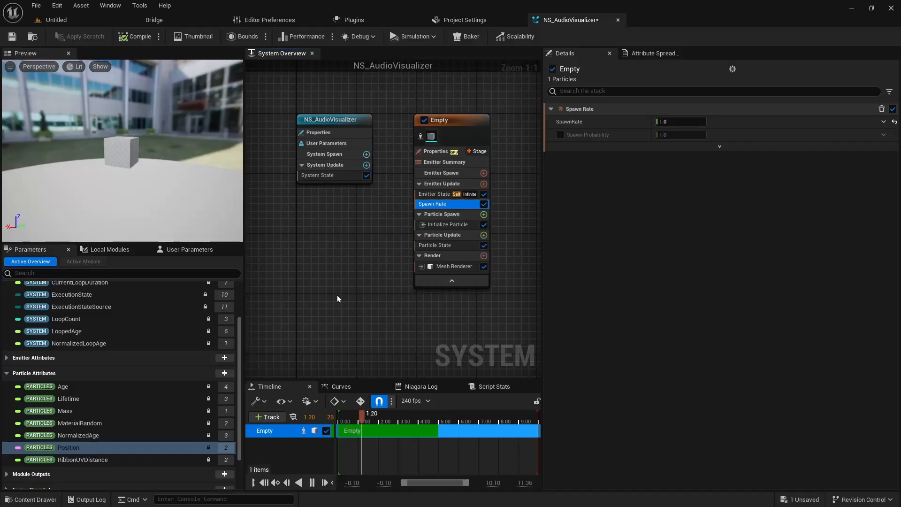
Switch back to the Niagara editor and examine the Mesh Renderer's rendering options and particle attribute bindings.
{"action": "left_click", "coordinate": [439, 267]}
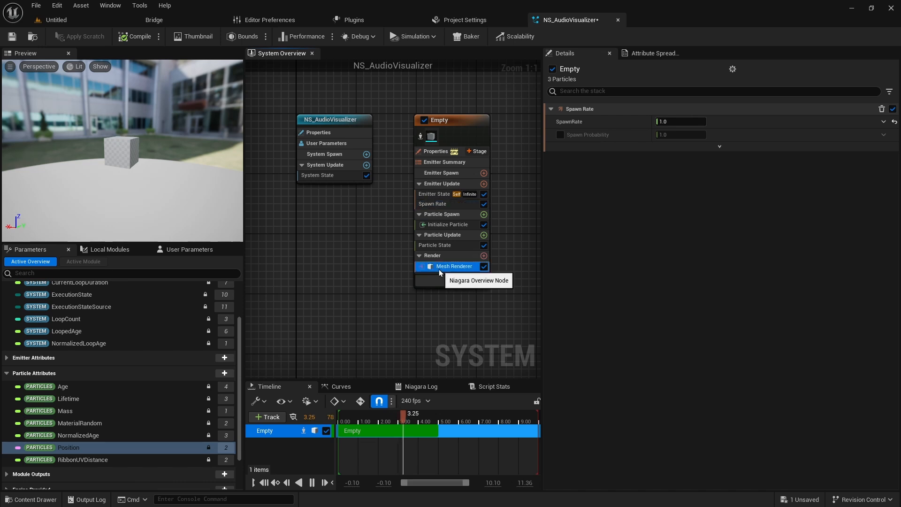
{"action": "left_click", "coordinate": [551, 314]}
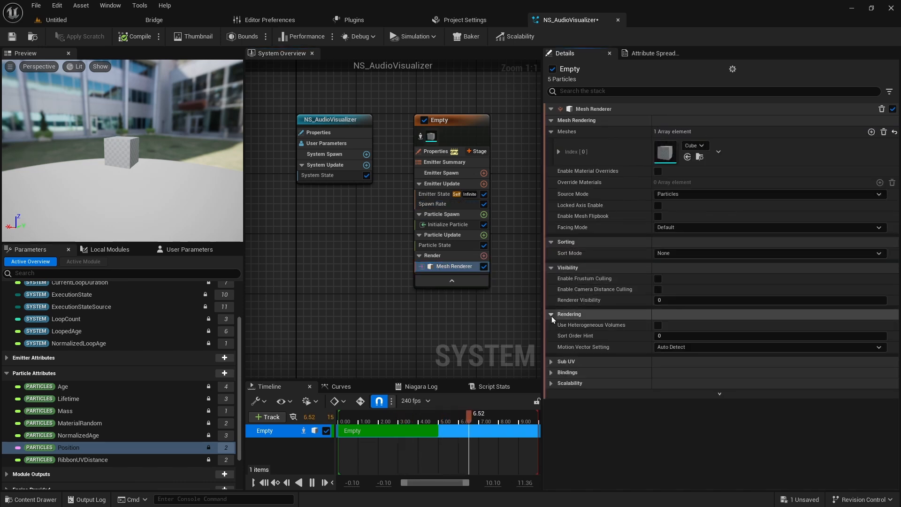
{"action": "scroll", "coordinate": [551, 316], "scroll_direction": "down", "scroll_amount": 2}
{"action": "left_click", "coordinate": [551, 313]}
{"action": "scroll", "coordinate": [566, 300], "scroll_direction": "down", "scroll_amount": 3}
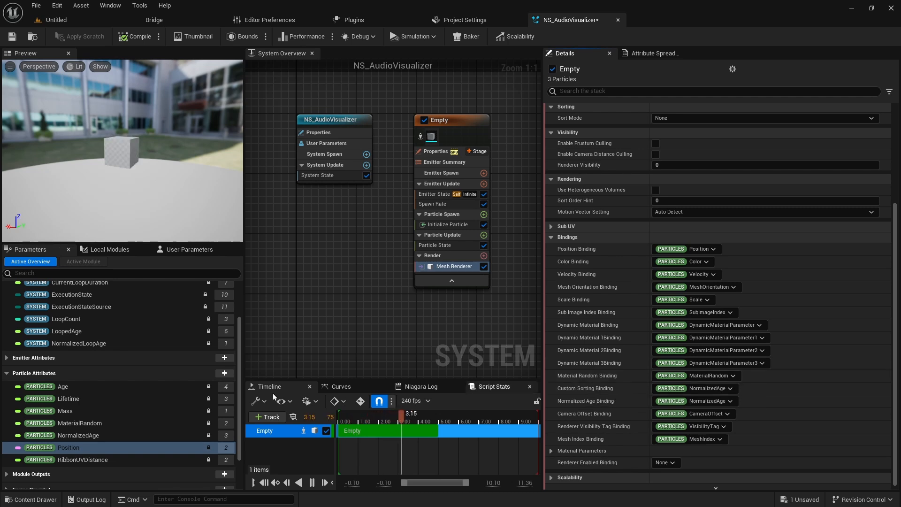
{"action": "left_click", "coordinate": [224, 373]}
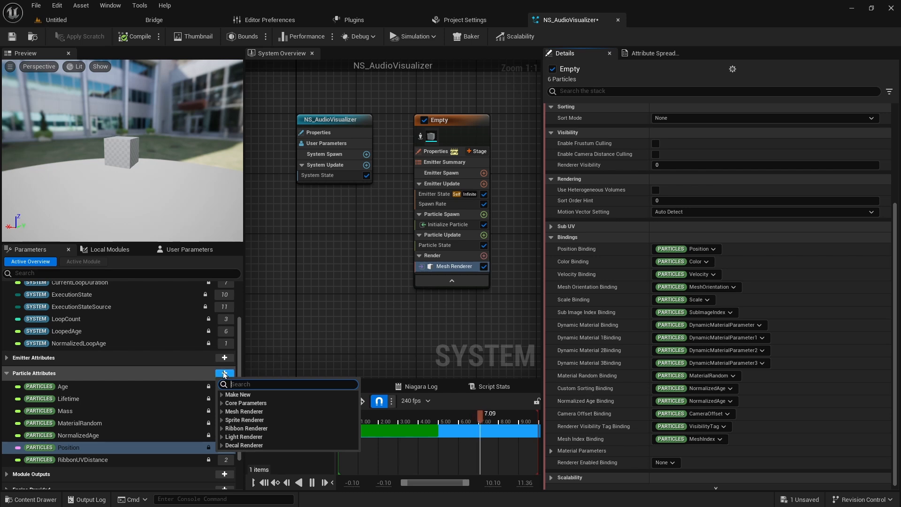
{"action": "type", "text": "flo"}
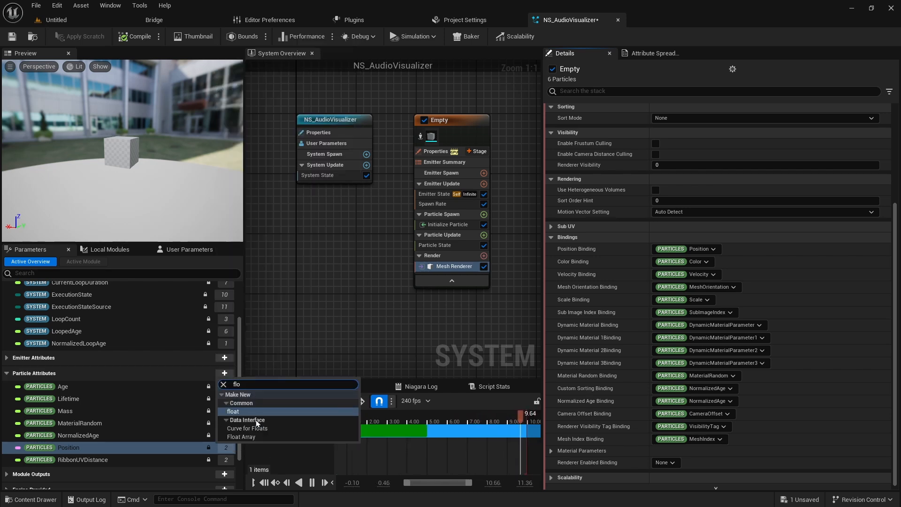
{"action": "key", "text": "Escape"}
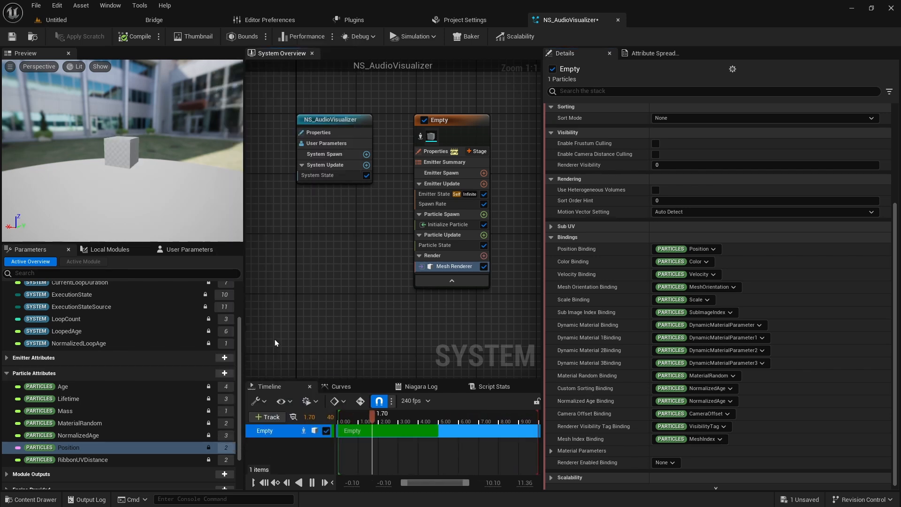
Set the Spawn Rate module's SpawnRate to 2000.
{"action": "left_click", "coordinate": [445, 204]}
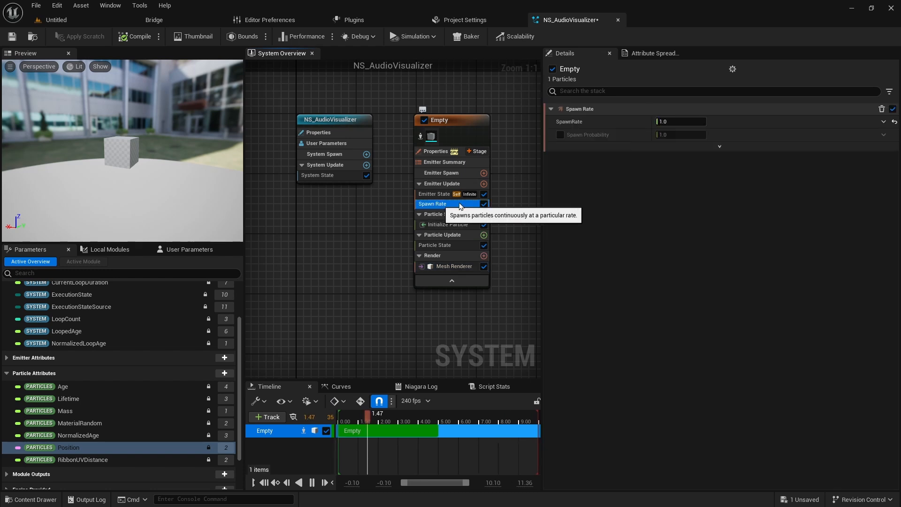
{"action": "left_click", "coordinate": [663, 121]}
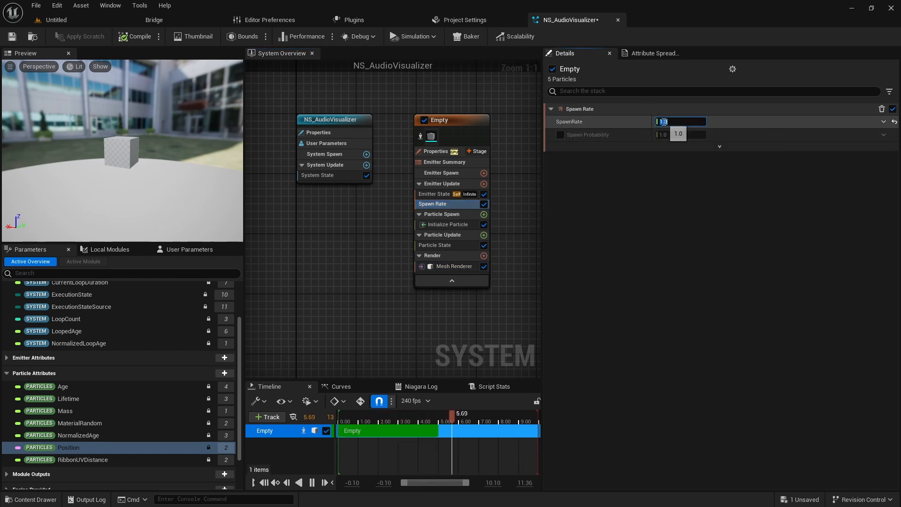
{"action": "type", "text": "2000"}
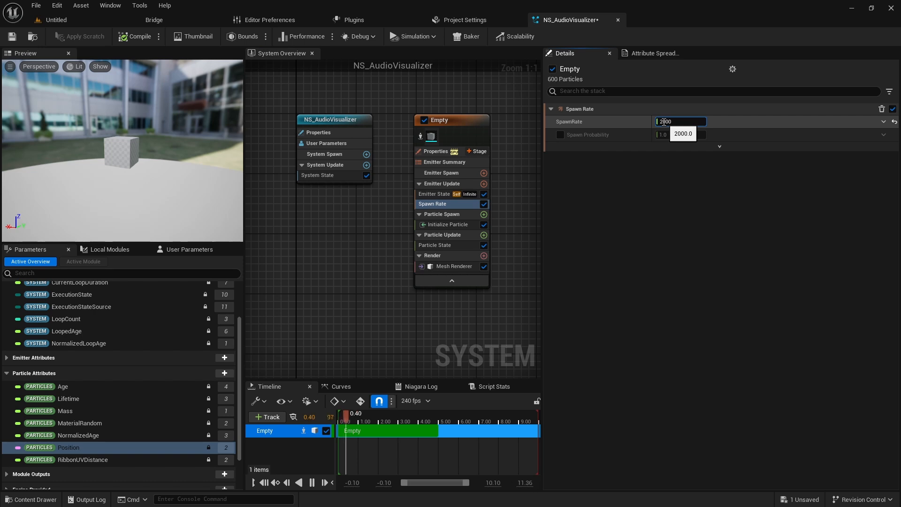
Set Initialize Particle's Mesh Scale Mode to Random Uniform with a minimum of 0.1 and a maximum of 0.15.
{"action": "left_click", "coordinate": [448, 225]}
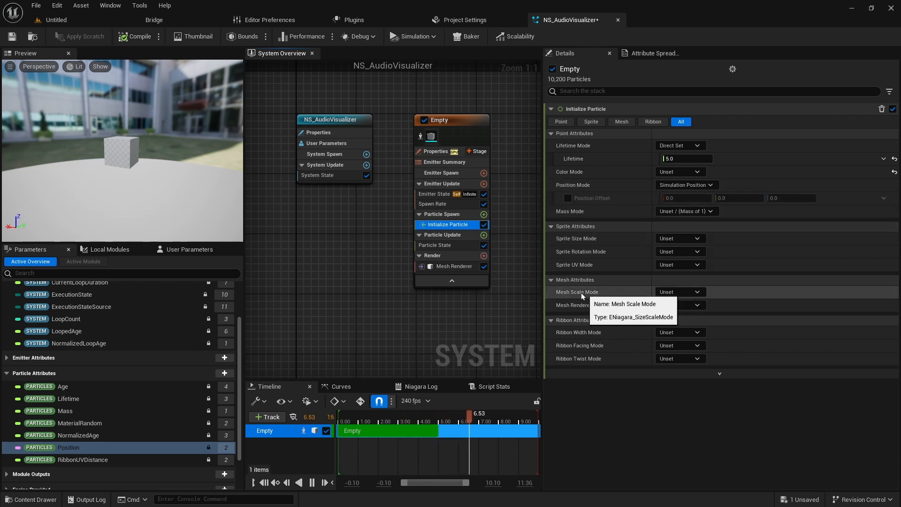
{"action": "left_click", "coordinate": [675, 293]}
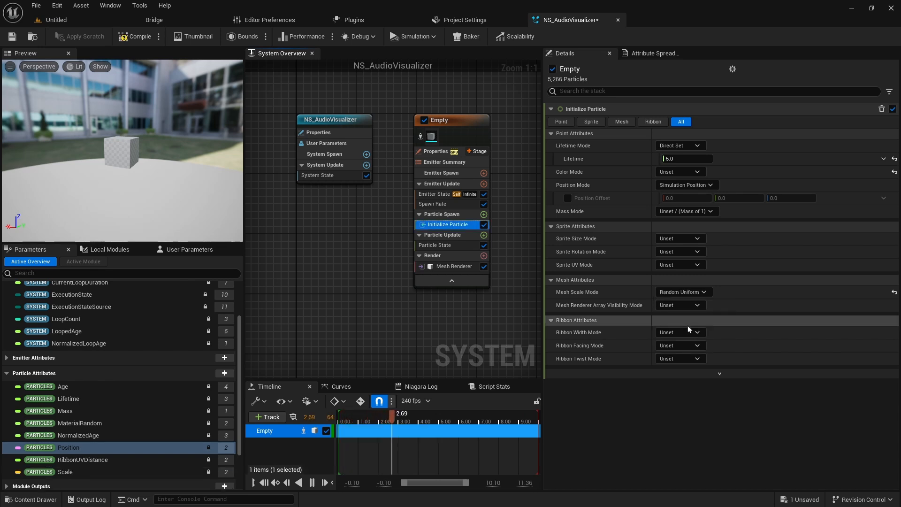
{"action": "left_click", "coordinate": [689, 325]}
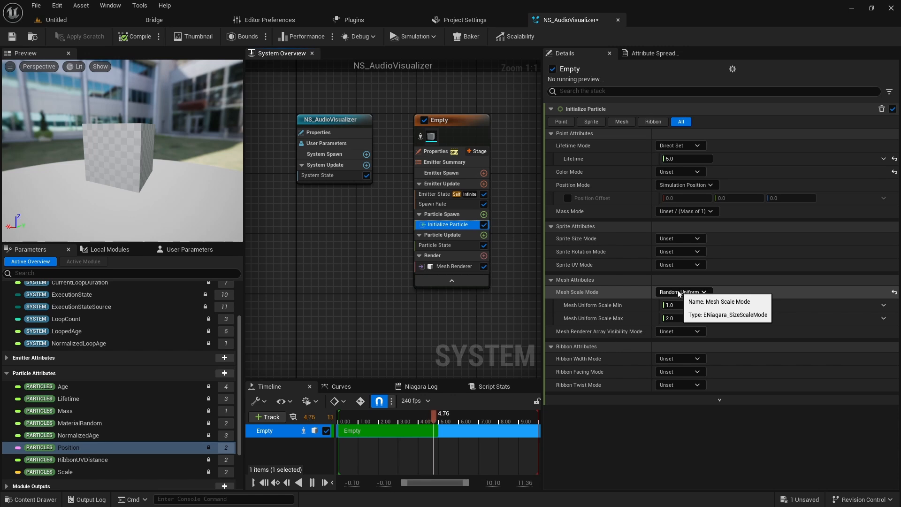
{"action": "left_click", "coordinate": [681, 305]}
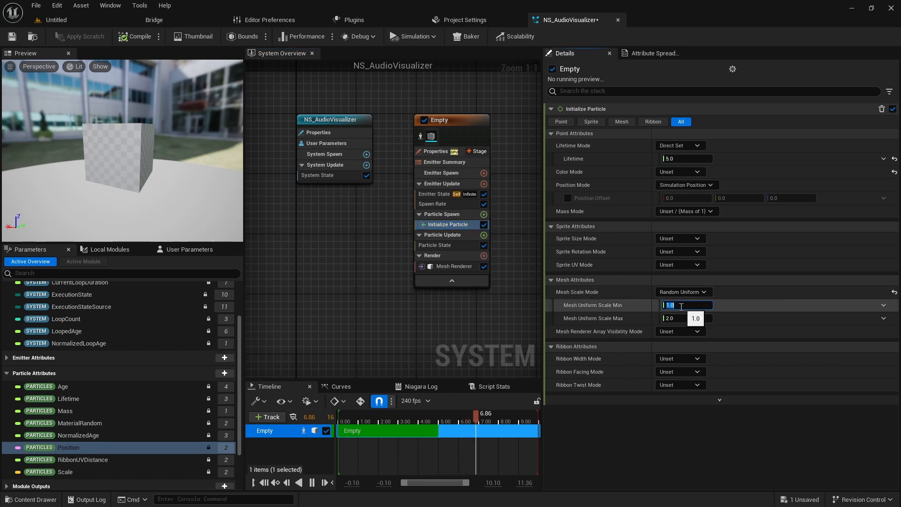
{"action": "type", "text": "0.1"}
{"action": "left_click", "coordinate": [681, 319]}
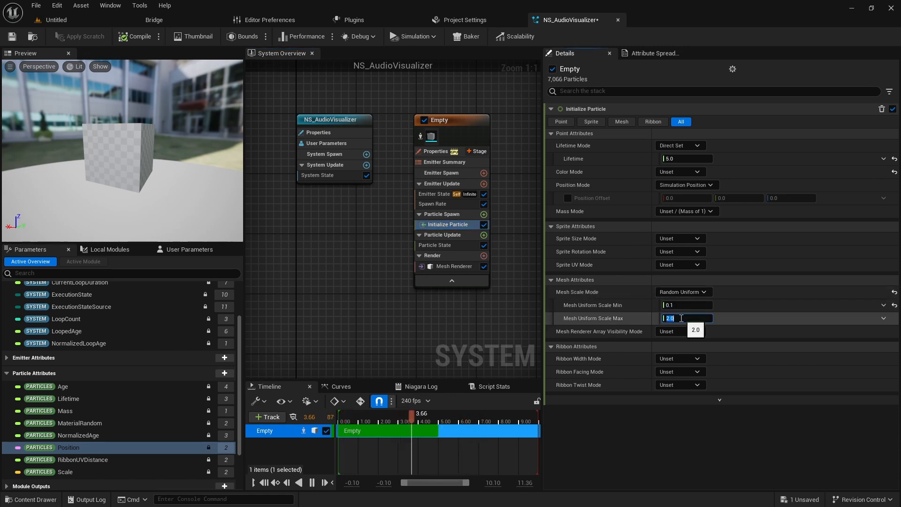
{"action": "type", "text": "0.15"}
{"action": "key", "text": "Return"}
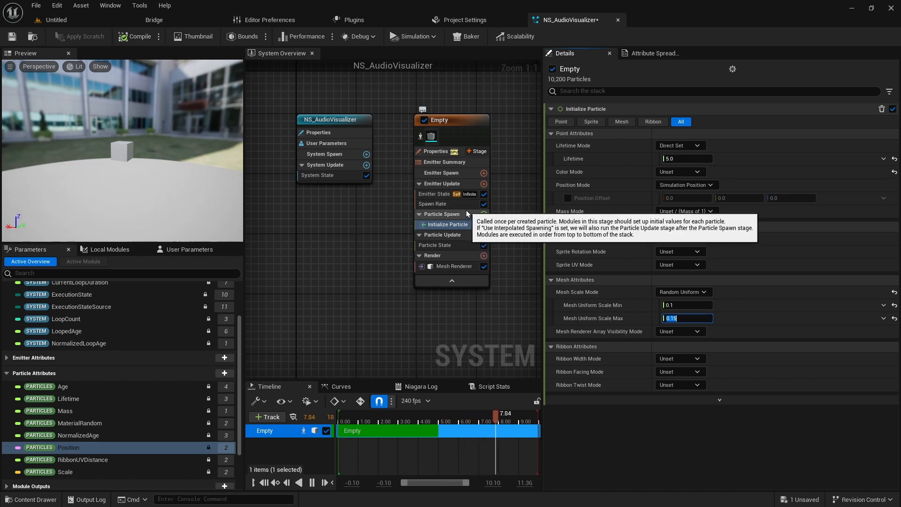
Add a Shape Location module to Particle Spawn and set its Sphere Radius to 50.
{"action": "left_click", "coordinate": [484, 215]}
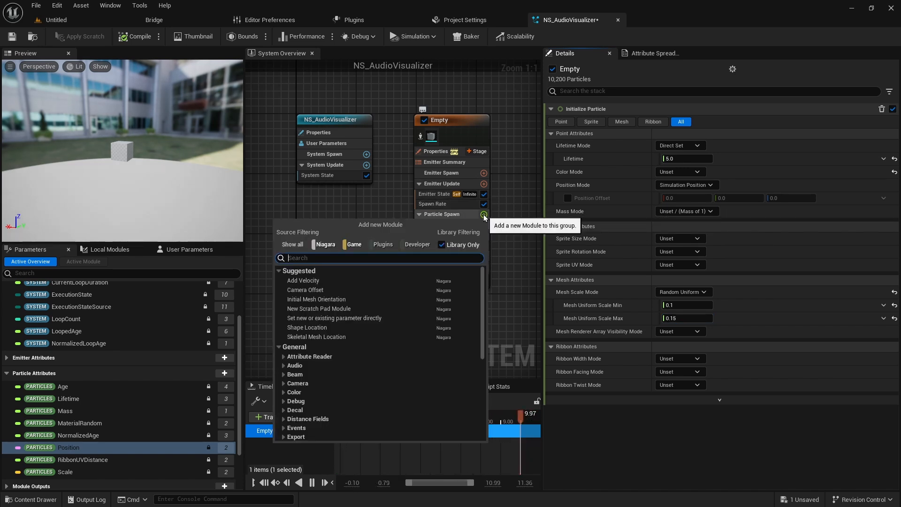
{"action": "type", "text": "sha"}
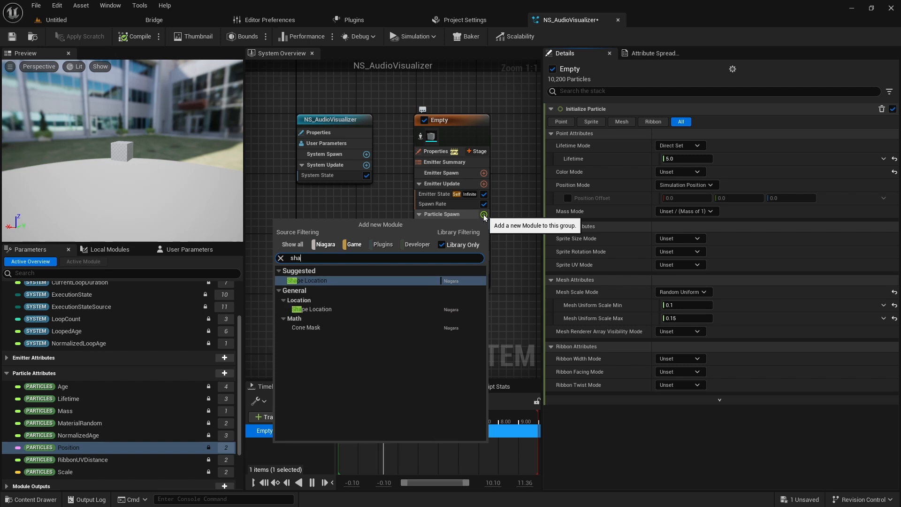
{"action": "left_click", "coordinate": [343, 281]}
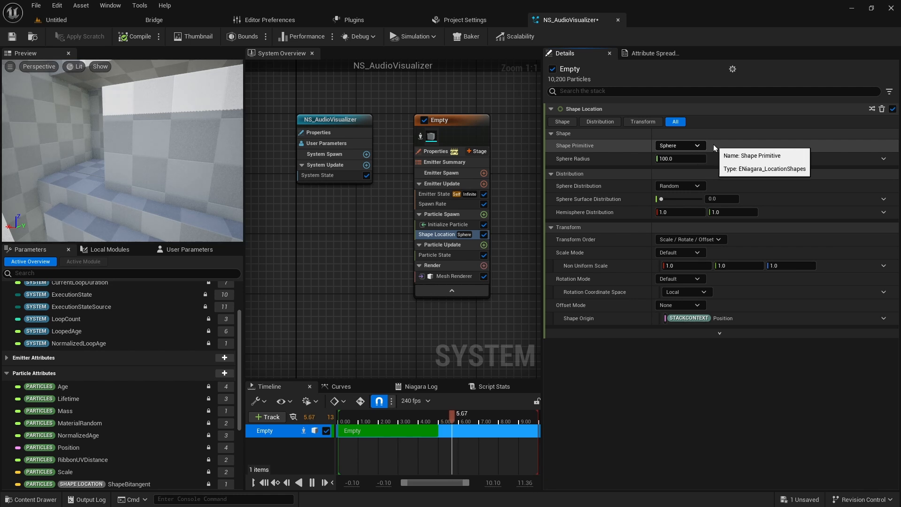
{"action": "left_click", "coordinate": [692, 159]}
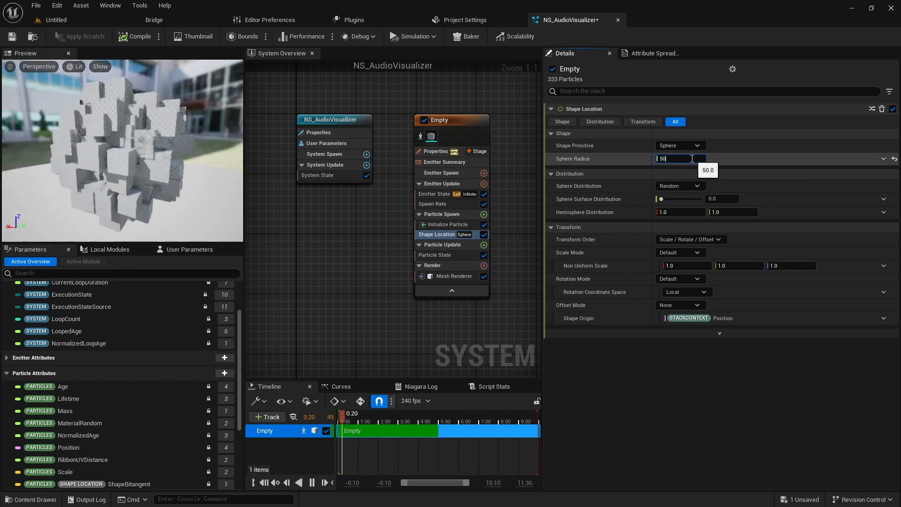
{"action": "type", "text": "50"}
{"action": "key", "text": "Return"}
{"action": "left_click_drag", "start_coordinate": [162, 177], "coordinate": [161, 171]}
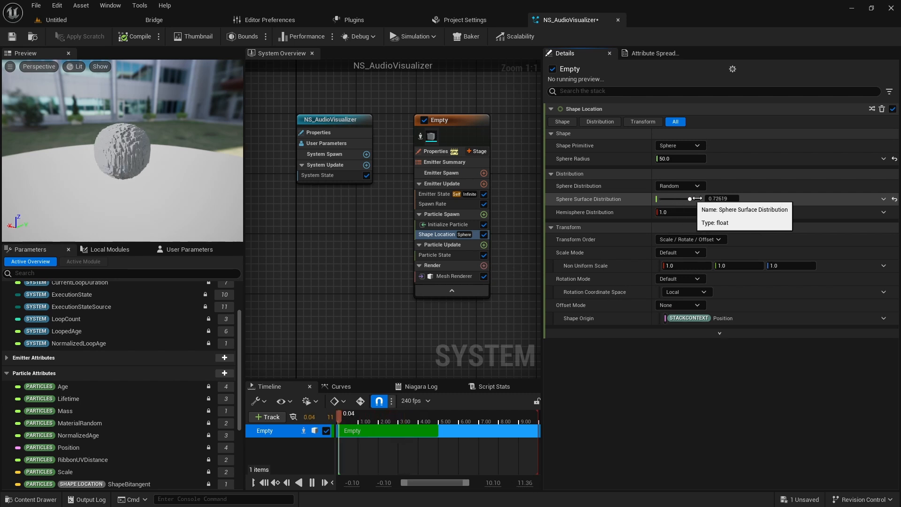
Try low and high Sphere Surface Distribution values for the Shape Location module and leave it at 1.0.
{"action": "left_click_drag", "start_coordinate": [661, 199], "coordinate": [702, 199]}
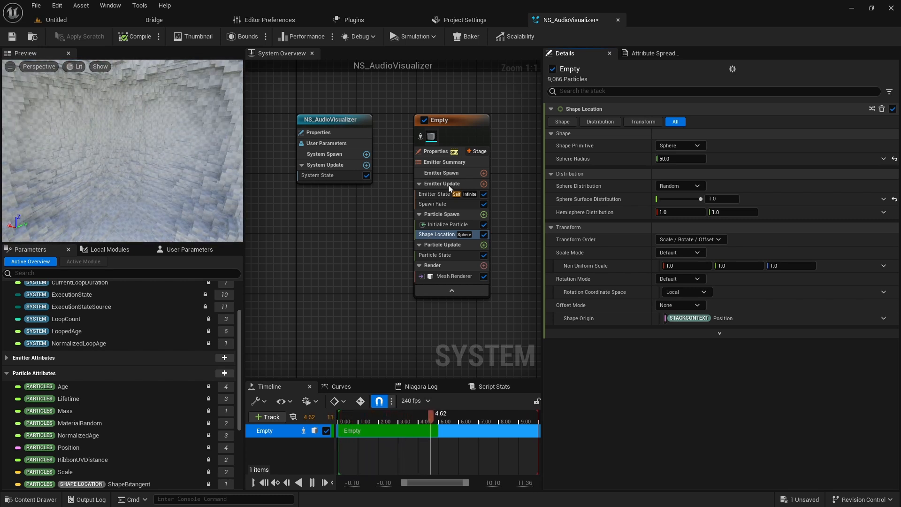
{"action": "left_click_drag", "start_coordinate": [662, 199], "coordinate": [659, 199]}
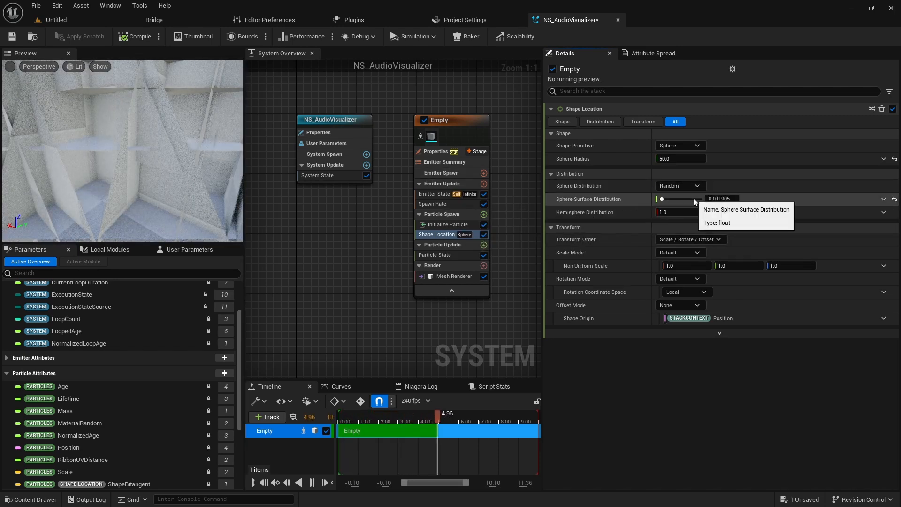
{"action": "left_click_drag", "start_coordinate": [694, 198], "coordinate": [702, 199]}
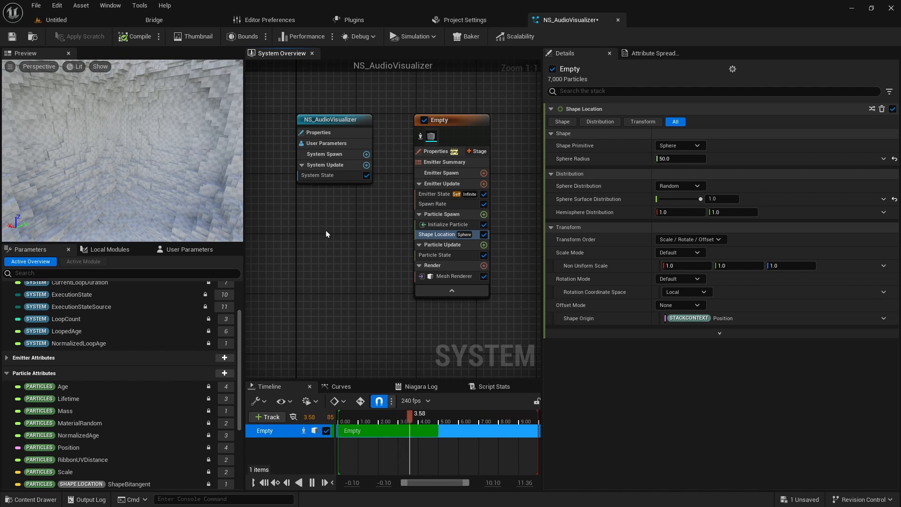
Add a Point Attraction Force module to Particle Update and fix its unmet dependency with a Solve Forces and Velocity module.
{"action": "right_click_drag", "start_coordinate": [351, 223], "coordinate": [330, 194]}
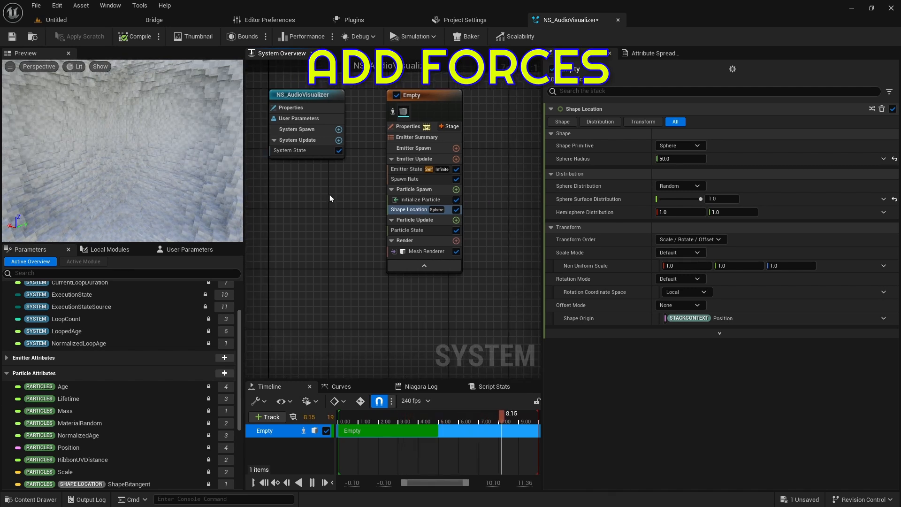
{"action": "left_click", "coordinate": [423, 220]}
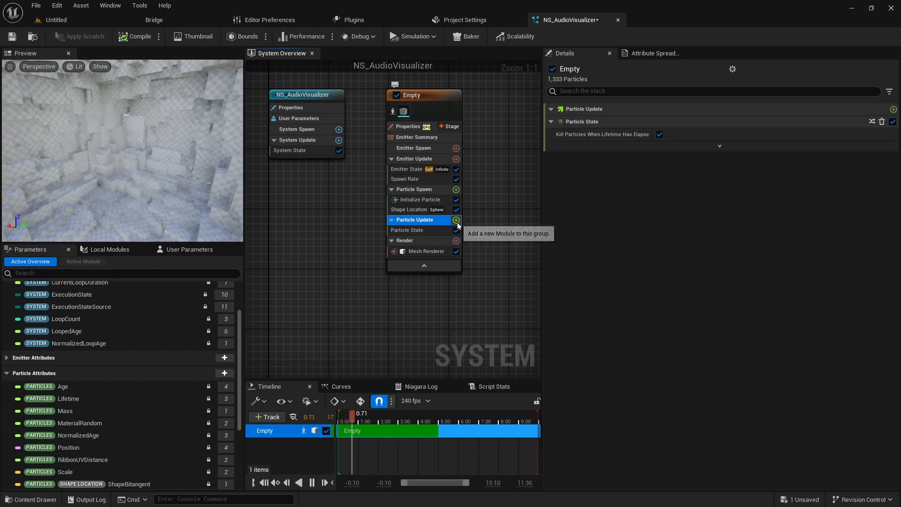
{"action": "left_click", "coordinate": [456, 220]}
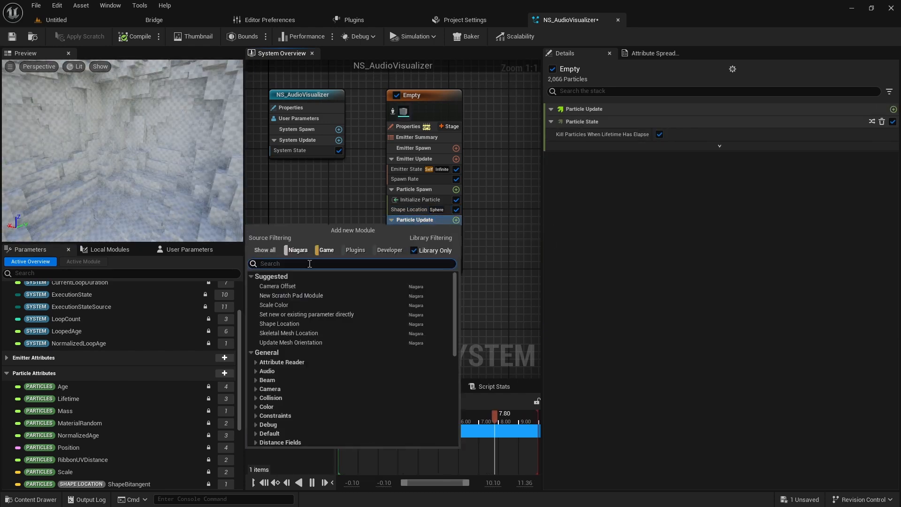
{"action": "type", "text": "point"}
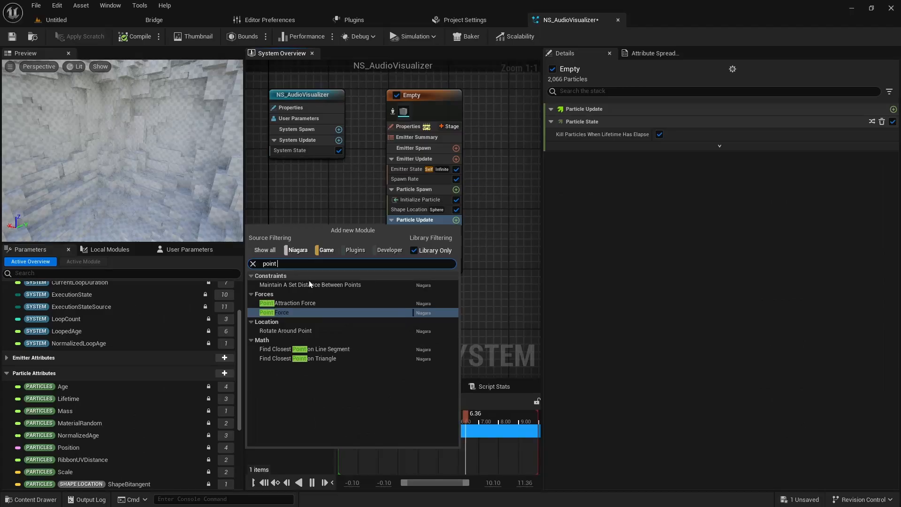
{"action": "left_click", "coordinate": [287, 303]}
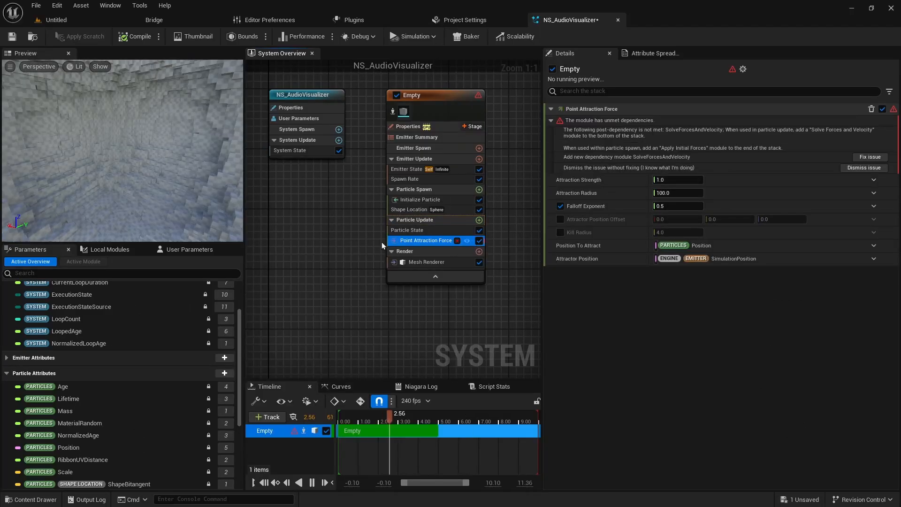
{"action": "left_click", "coordinate": [869, 157]}
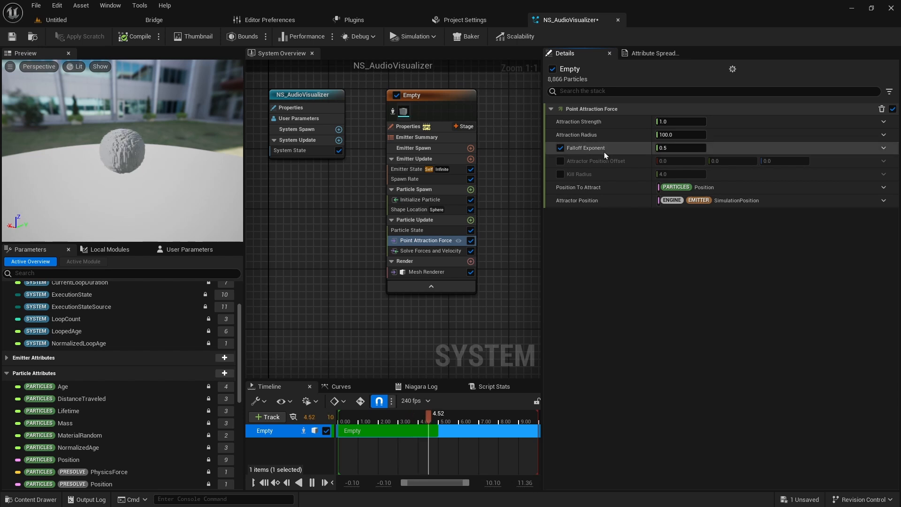
Set the Point Attraction Force's Attraction Strength to -25 and its Attraction Radius to 1000.
{"action": "left_click", "coordinate": [666, 121]}
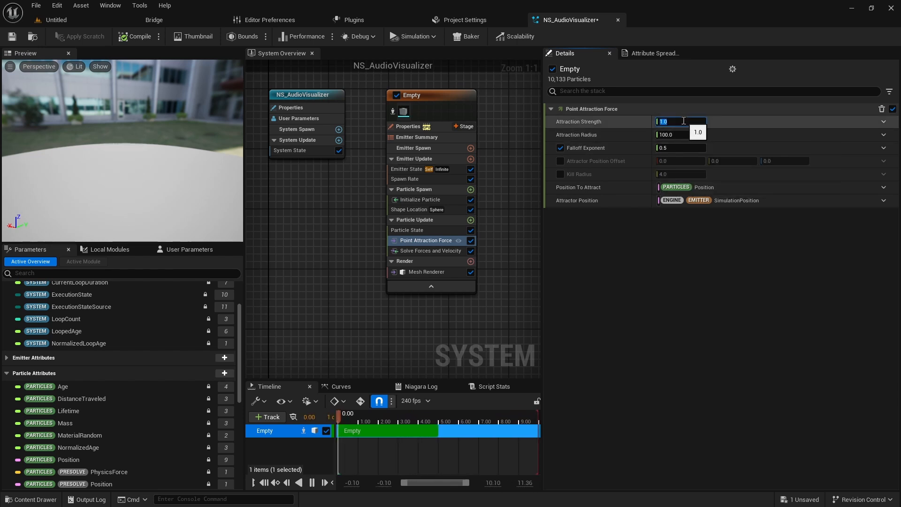
{"action": "type", "text": "-10"}
{"action": "key", "text": "Return"}
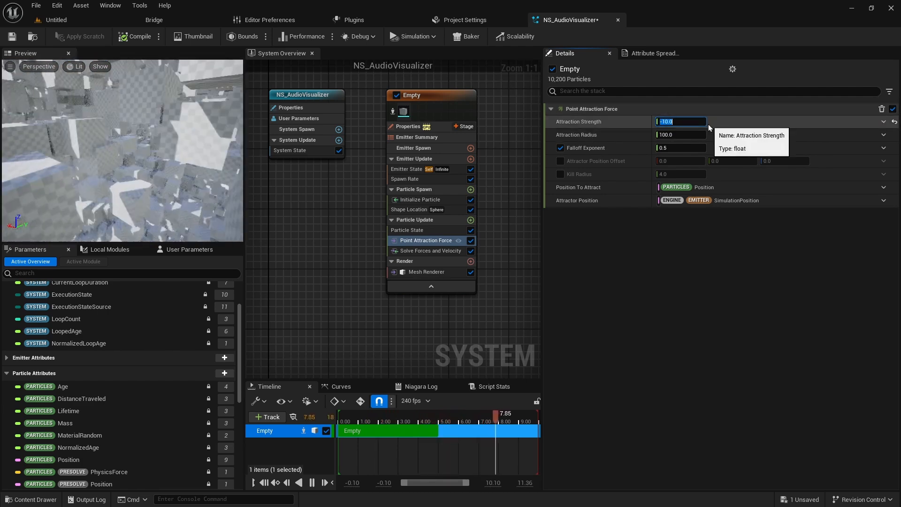
{"action": "type", "text": "-25"}
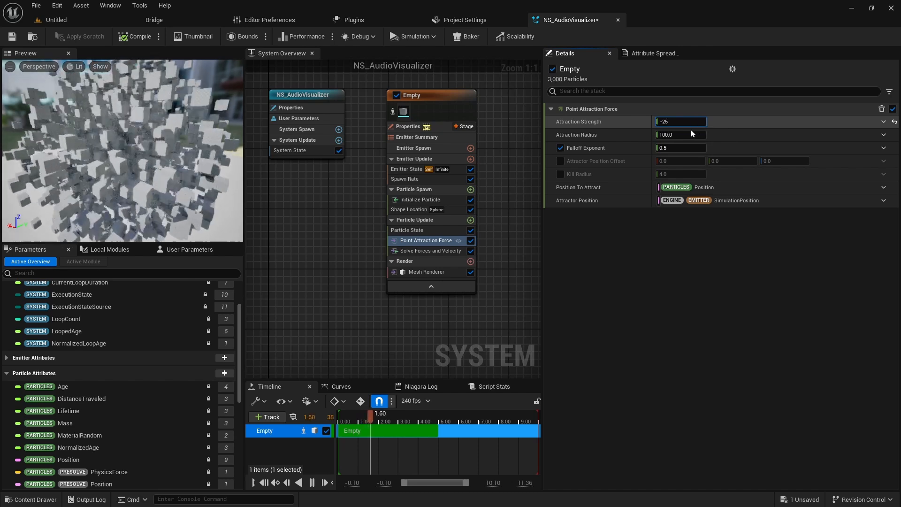
{"action": "left_click", "coordinate": [686, 134]}
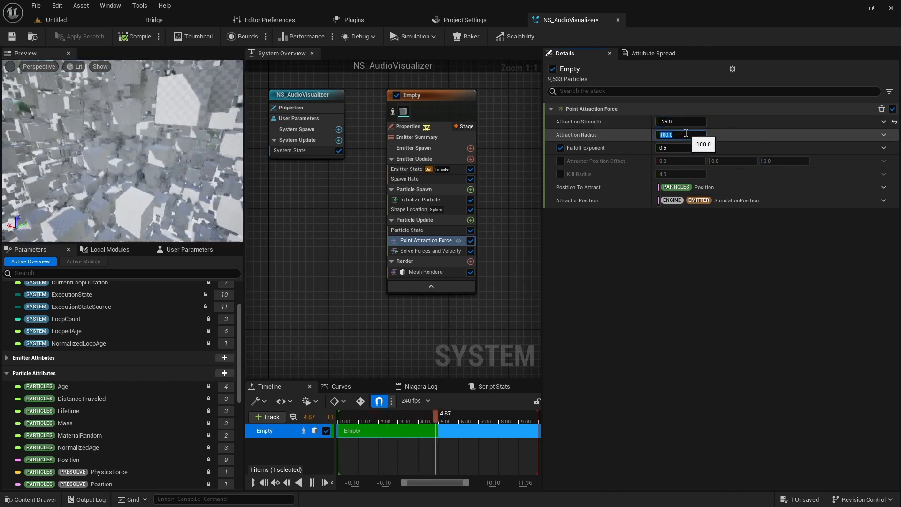
{"action": "type", "text": "100"}
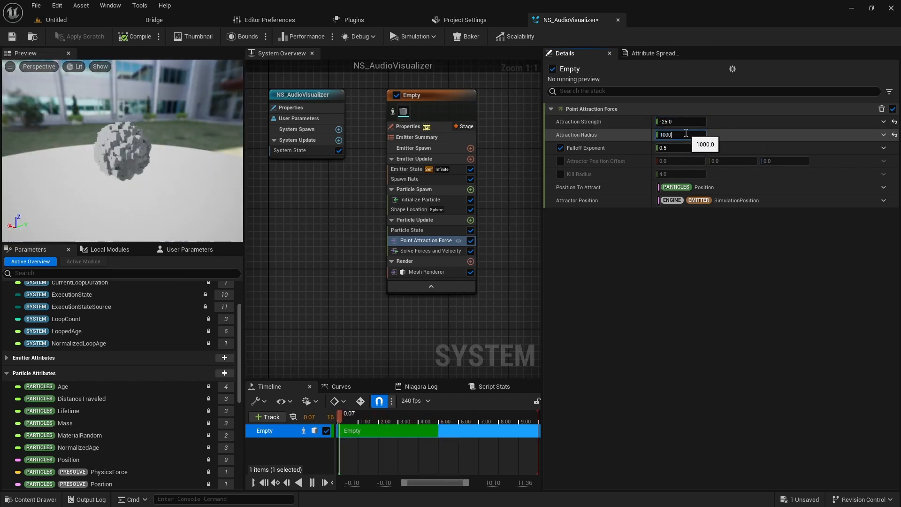
{"action": "type", "text": "0"}
{"action": "key", "text": "Return"}
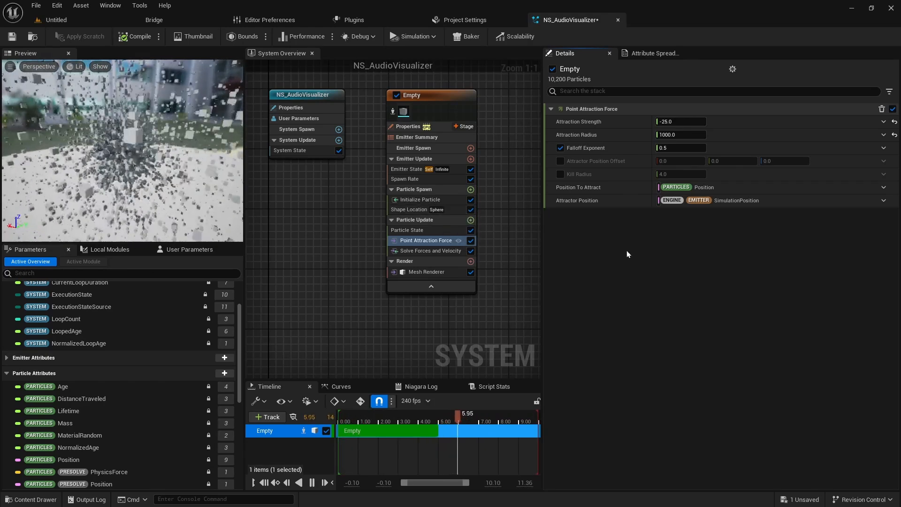
Create a new scratch pad module in Particle Update and name it AnalyzeAudio.
{"action": "left_click", "coordinate": [470, 220]}
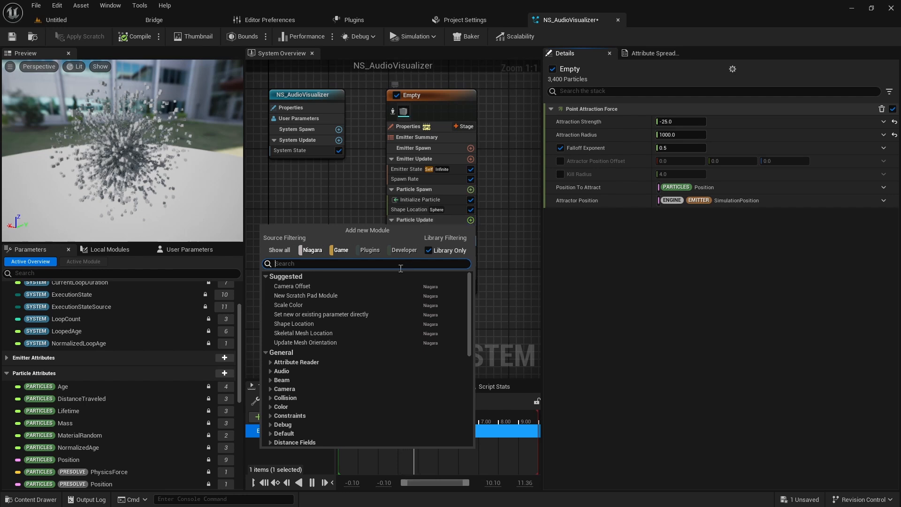
{"action": "left_click", "coordinate": [303, 298]}
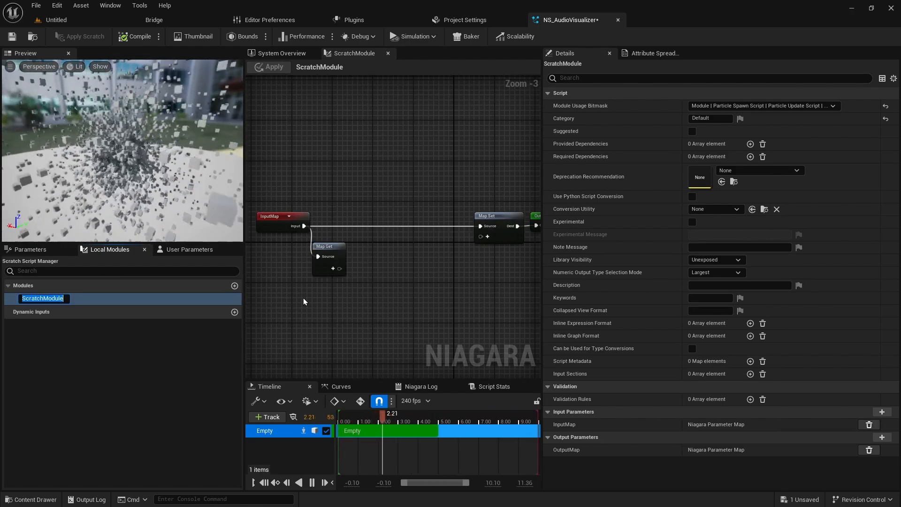
{"action": "type", "text": "Analuze"}
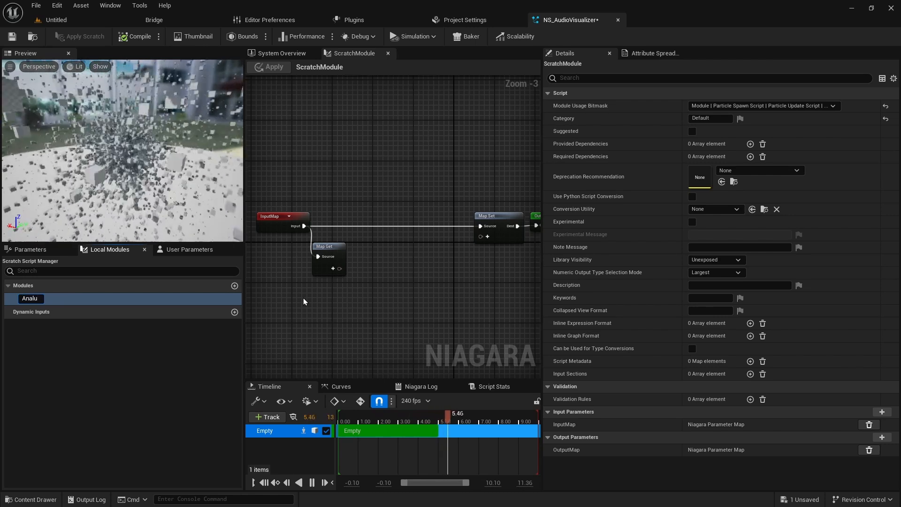
{"action": "key", "text": "BackSpace"}
{"action": "key", "text": "BackSpace"}
{"action": "key", "text": "BackSpace"}
{"action": "type", "text": "yzeAudio"}
{"action": "key", "text": "Return"}
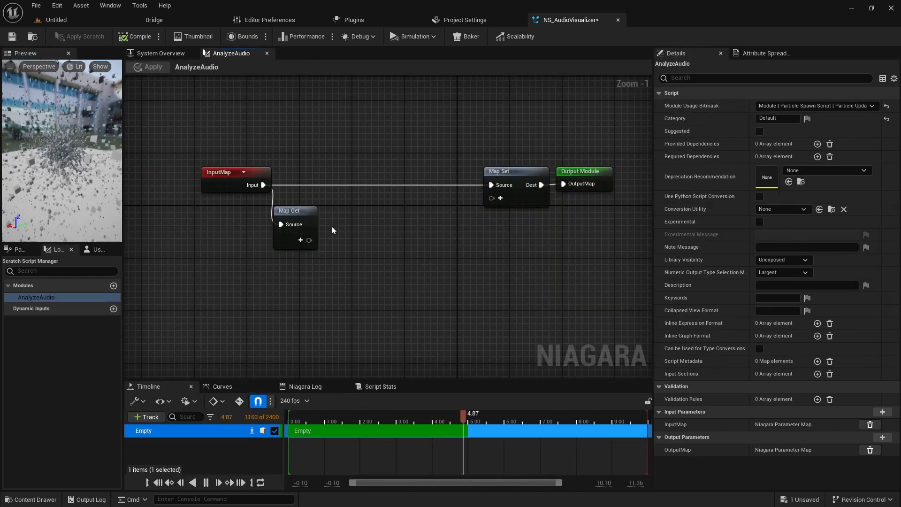
Add a new Audio Spectrum data interface input and the Particles NormalizedAge parameter to the Map Get node.
{"action": "left_click", "coordinate": [299, 241]}
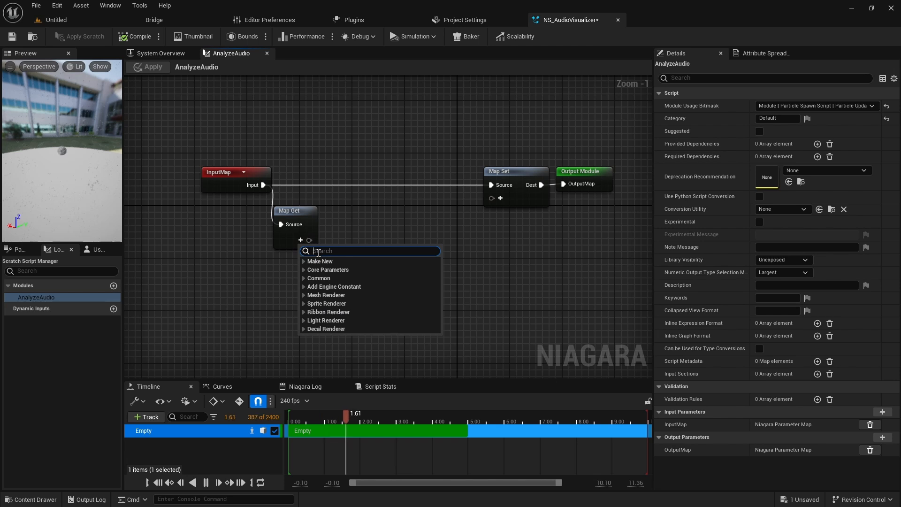
{"action": "type", "text": "audio"}
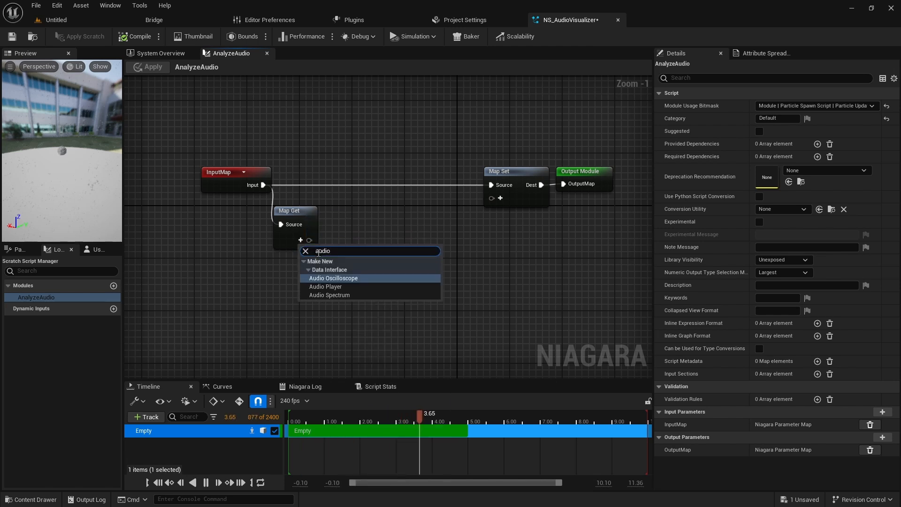
{"action": "left_click", "coordinate": [344, 295]}
{"action": "left_click", "coordinate": [356, 258]}
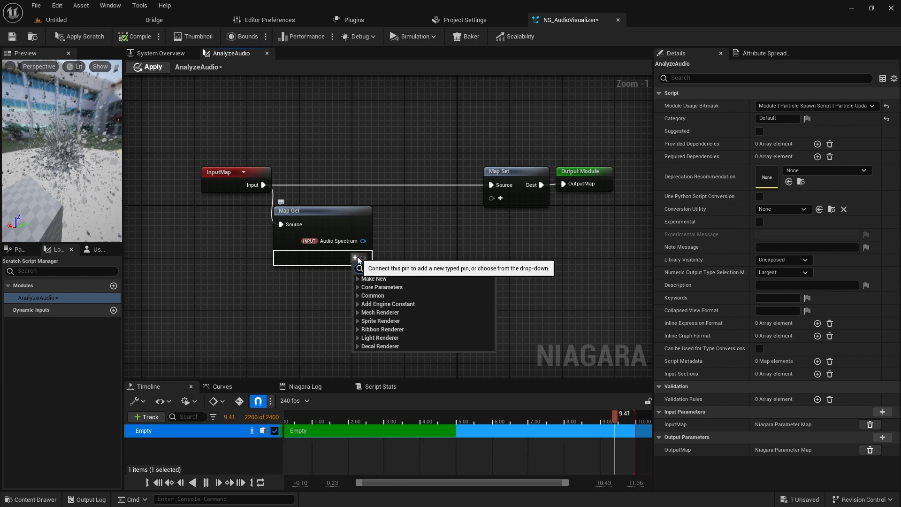
{"action": "type", "text": "normali"}
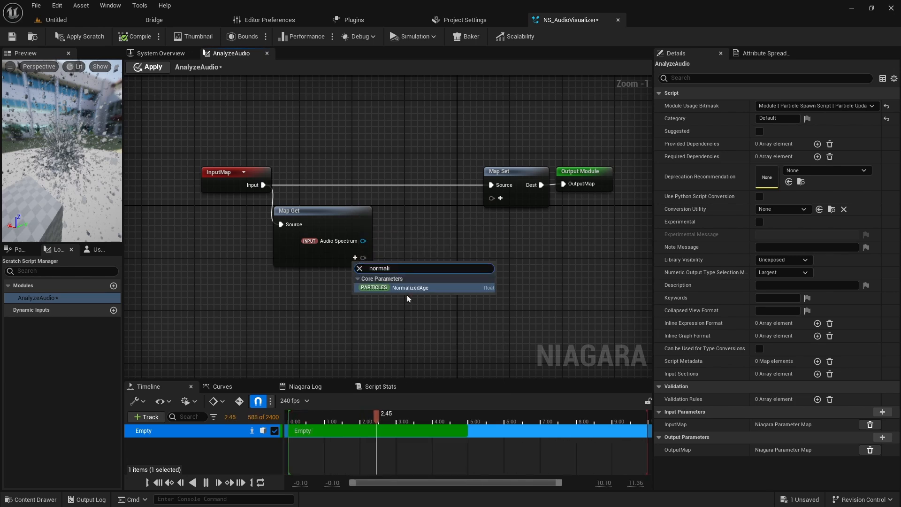
{"action": "left_click", "coordinate": [408, 288]}
Add a new float input named Multiplier to the Map Get node.
{"action": "left_click", "coordinate": [376, 275]}
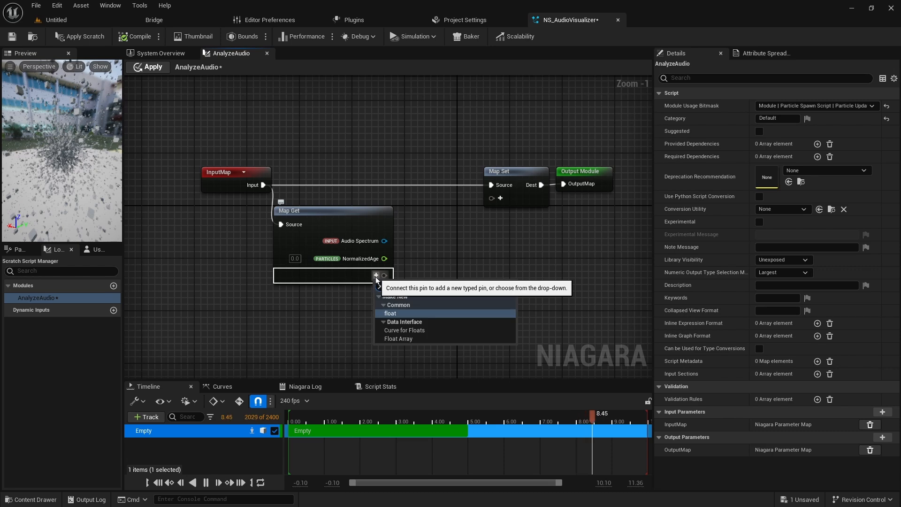
{"action": "left_click", "coordinate": [394, 314]}
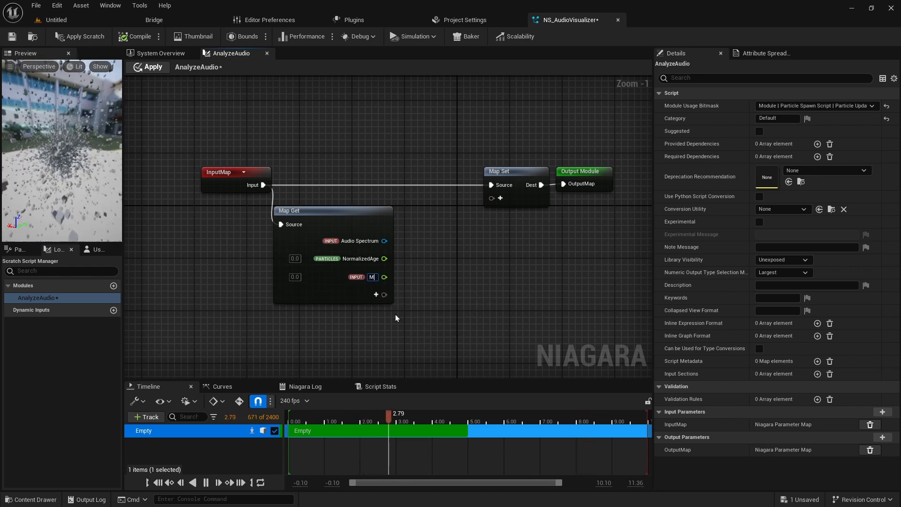
{"action": "type", "text": "Multiplier"}
{"action": "key", "text": "Return"}
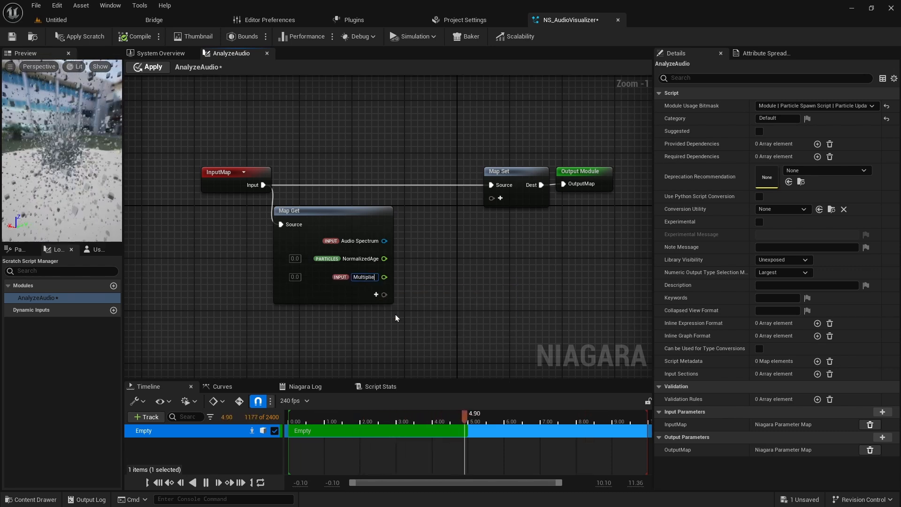
Create an Audio Spectrum function node from the Audio Spectrum input and connect NormalizedAge to its NormalizedPositionInSpectrum.
{"action": "right_click_drag", "start_coordinate": [395, 314], "coordinate": [302, 289]}
{"action": "left_click_drag", "start_coordinate": [291, 216], "coordinate": [327, 222]}
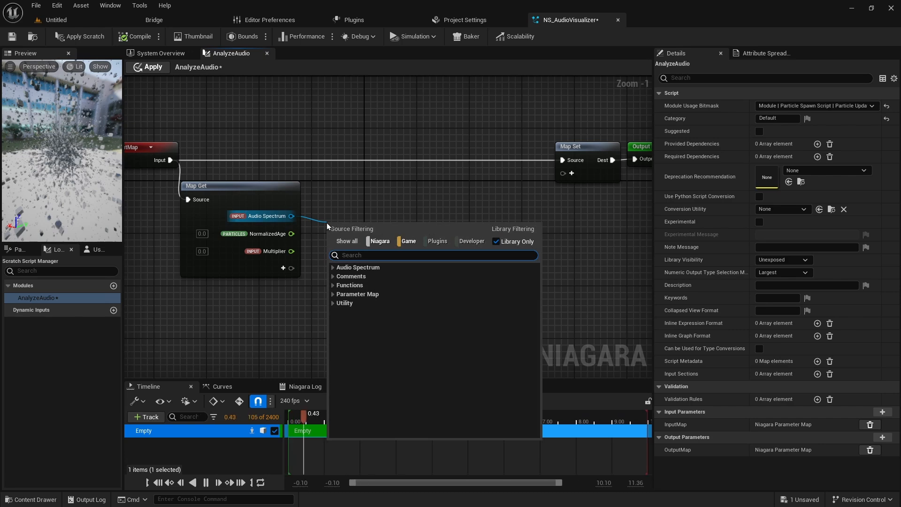
{"action": "type", "text": "audio"}
{"action": "key", "text": "Return"}
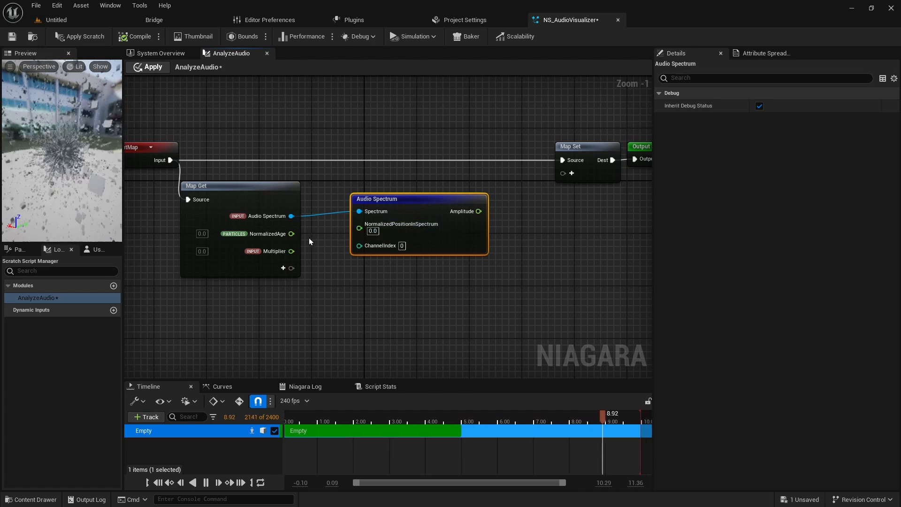
{"action": "left_click_drag", "start_coordinate": [285, 238], "coordinate": [359, 228]}
Add a Multiply node that multiplies the Audio Spectrum node's Amplitude by the Multiplier input.
{"action": "right_click_drag", "start_coordinate": [486, 257], "coordinate": [380, 248]}
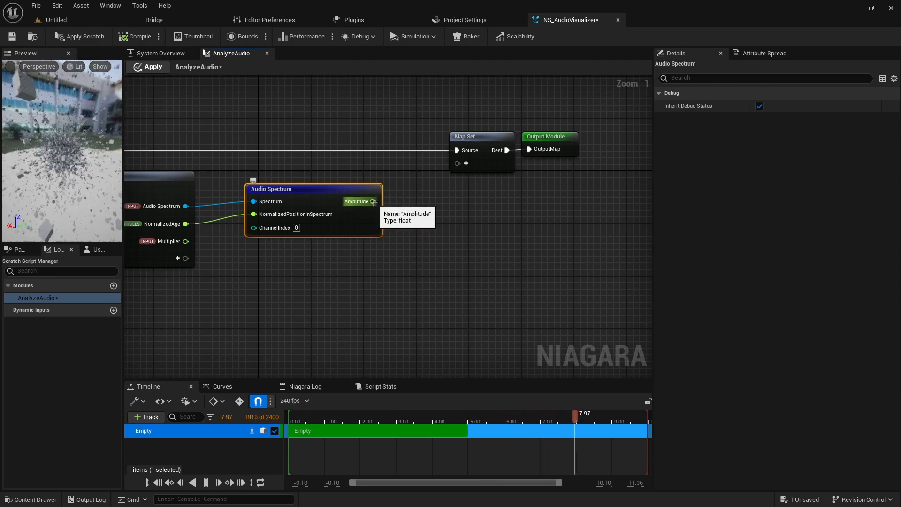
{"action": "left_click_drag", "start_coordinate": [374, 202], "coordinate": [407, 230]}
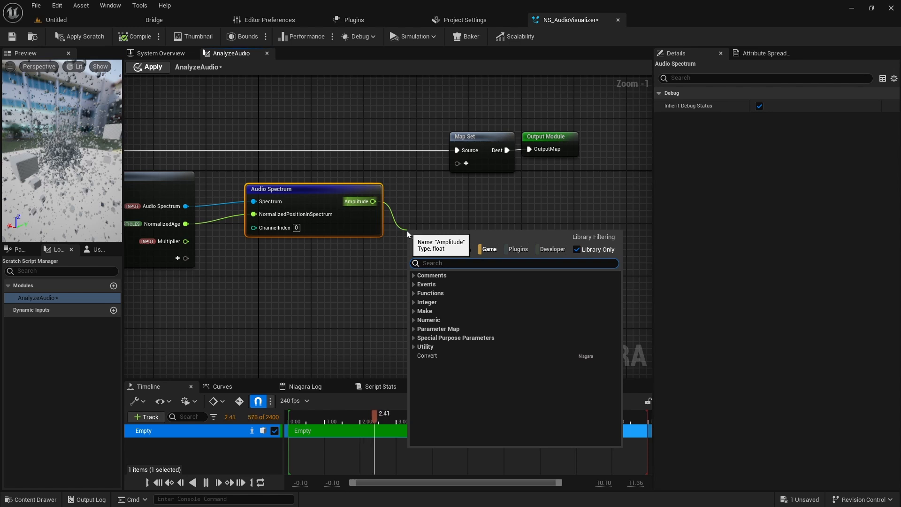
{"action": "type", "text": "multi"}
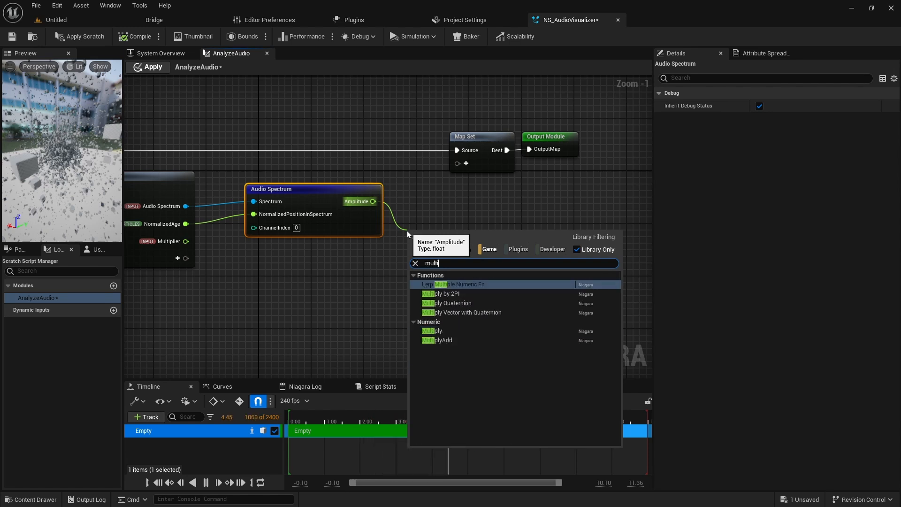
{"action": "key", "text": "Return"}
{"action": "left_click_drag", "start_coordinate": [184, 243], "coordinate": [412, 256]}
Move the Map Set and Output Module nodes farther from the Multiply node to make room.
{"action": "right_click_drag", "start_coordinate": [493, 256], "coordinate": [401, 235]}
{"action": "left_click_drag", "start_coordinate": [392, 137], "coordinate": [478, 124]}
{"action": "left_click", "coordinate": [438, 158]}
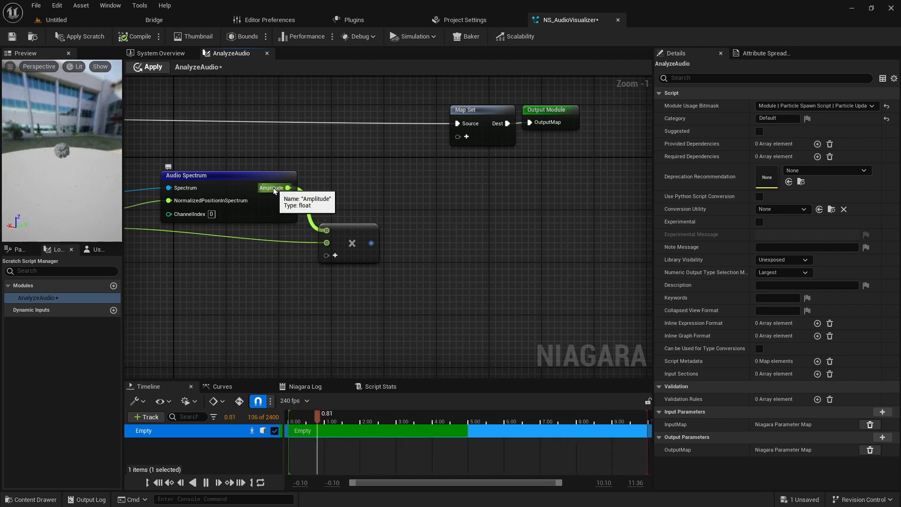
Create a float parameter in the Module Outputs category and name it AudioAmplitude.
{"action": "left_click", "coordinate": [15, 251]}
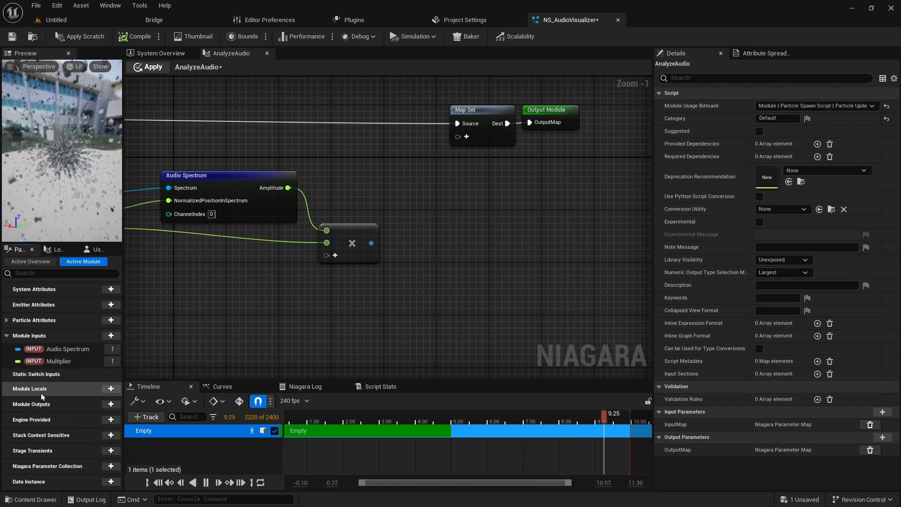
{"action": "left_click", "coordinate": [110, 408]}
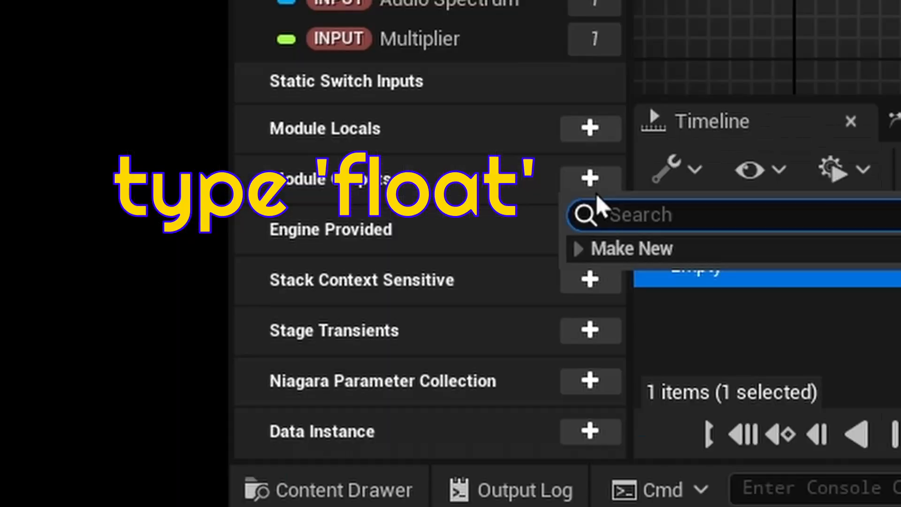
{"action": "type", "text": "fk"}
{"action": "key", "text": "BackSpace"}
{"action": "type", "text": "loat"}
{"action": "key", "text": "Return"}
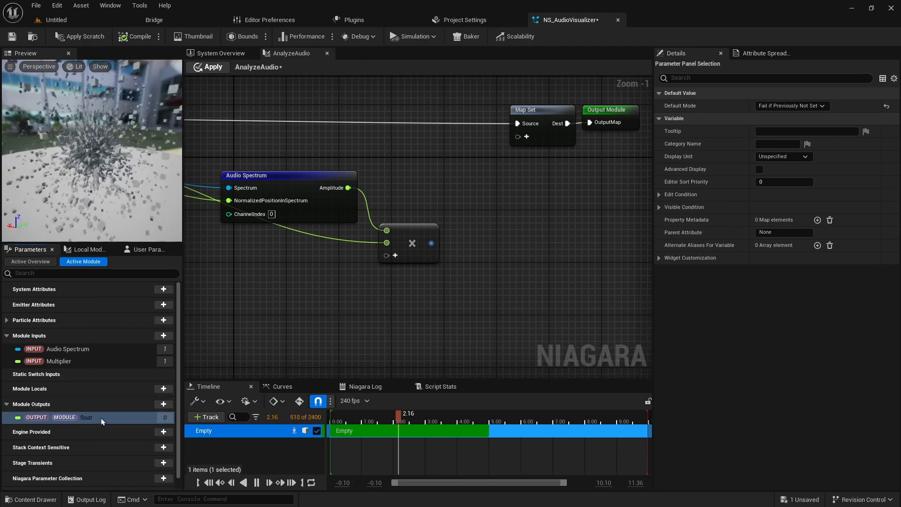
{"action": "double_click", "coordinate": [88, 421]}
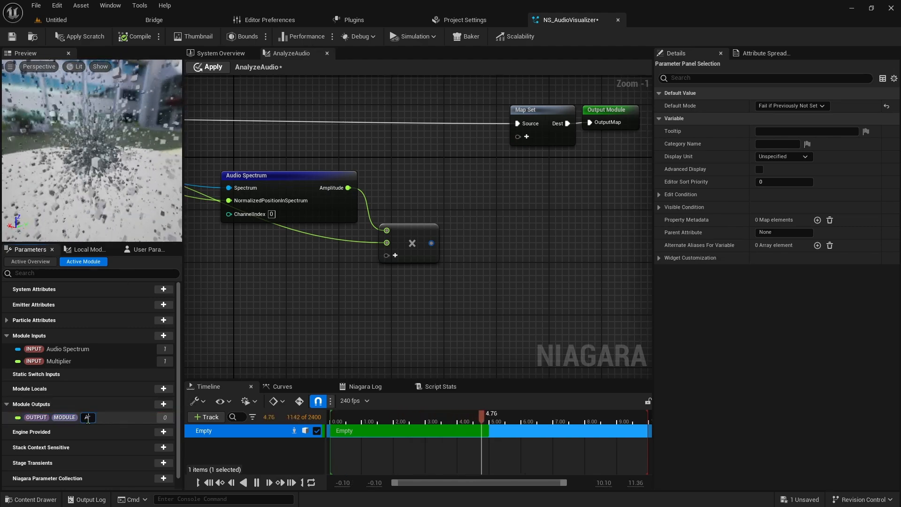
{"action": "type", "text": "AudioAmpl"}
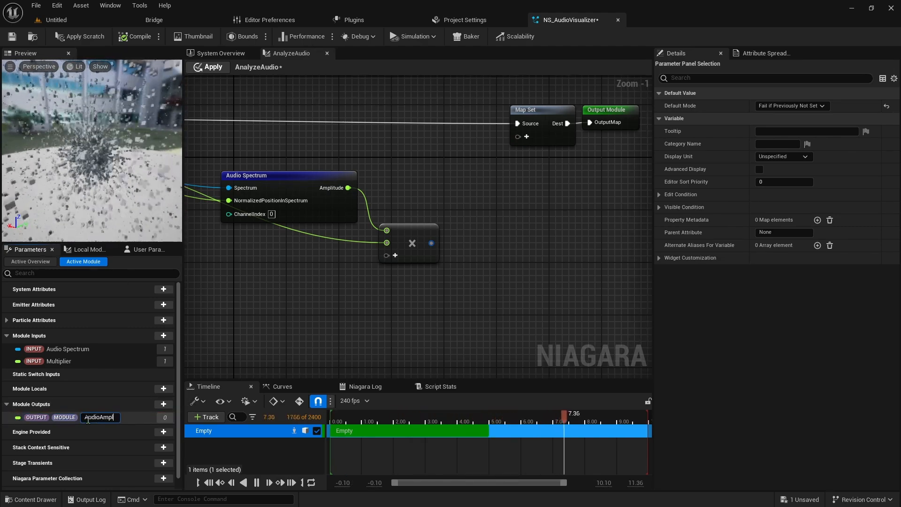
{"action": "type", "text": "itude"}
{"action": "key", "text": "Return"}
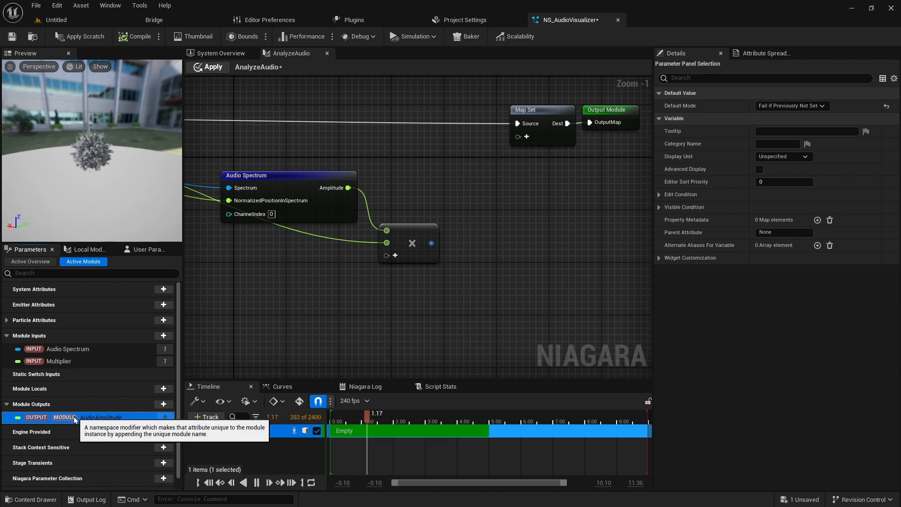
Add AudioAmplitude to the Map Set node with the Multiply result connected to it, and apply the AnalyzeAudio script.
{"action": "left_click_drag", "start_coordinate": [70, 422], "coordinate": [528, 135]}
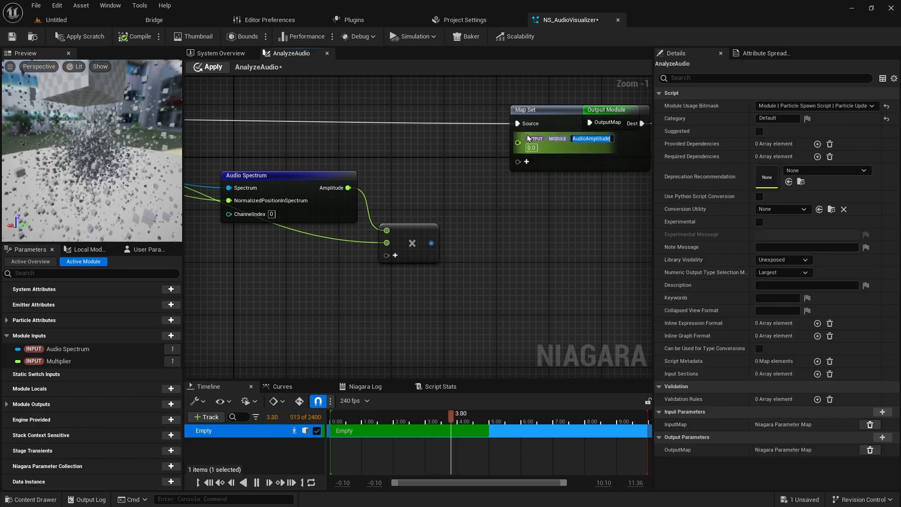
{"action": "left_click", "coordinate": [566, 159]}
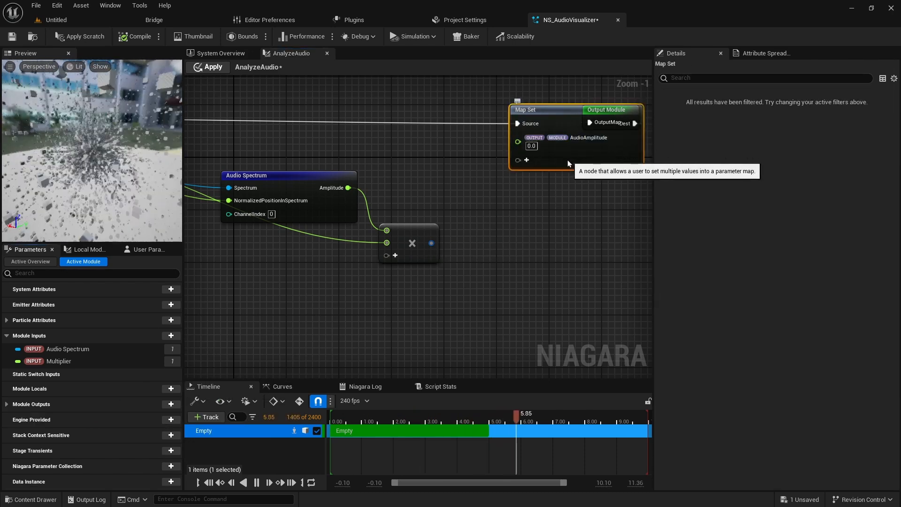
{"action": "right_click_drag", "start_coordinate": [559, 161], "coordinate": [433, 161]}
{"action": "left_click_drag", "start_coordinate": [497, 110], "coordinate": [595, 110]}
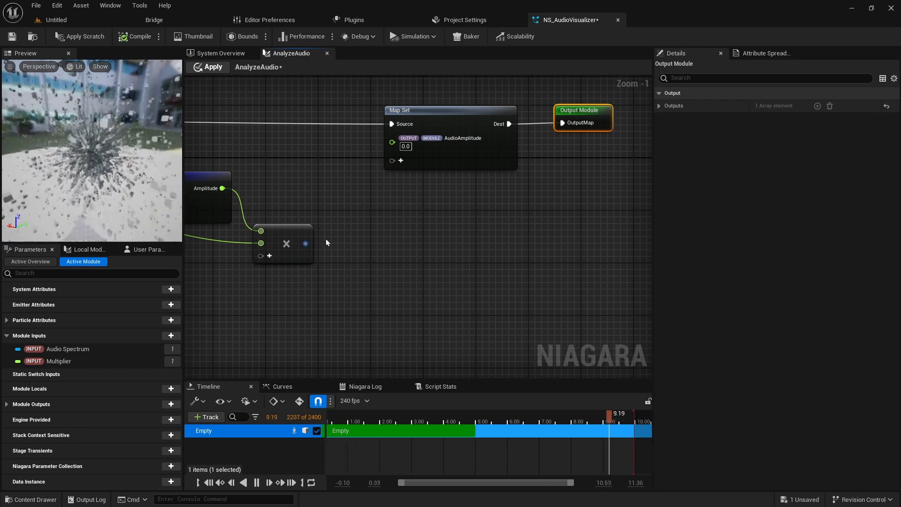
{"action": "left_click_drag", "start_coordinate": [305, 245], "coordinate": [392, 138]}
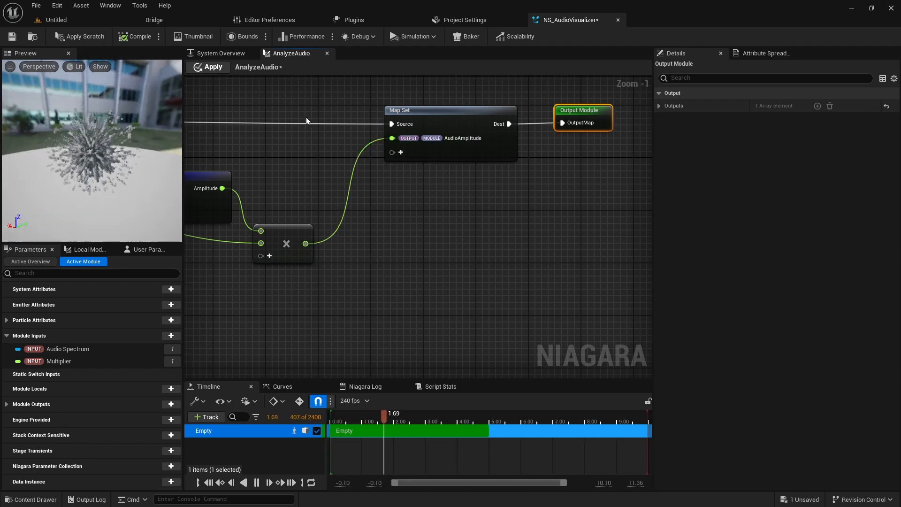
{"action": "left_click", "coordinate": [212, 68]}
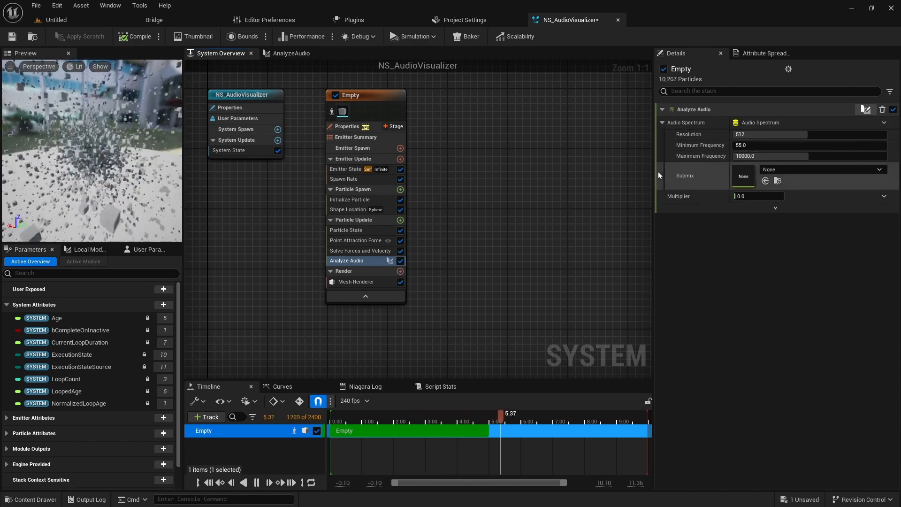
Set the Analyze Audio module's Submix to MasterSubmixDefault and its Multiplier to 1.0.
{"action": "left_click_drag", "start_coordinate": [652, 169], "coordinate": [591, 168]}
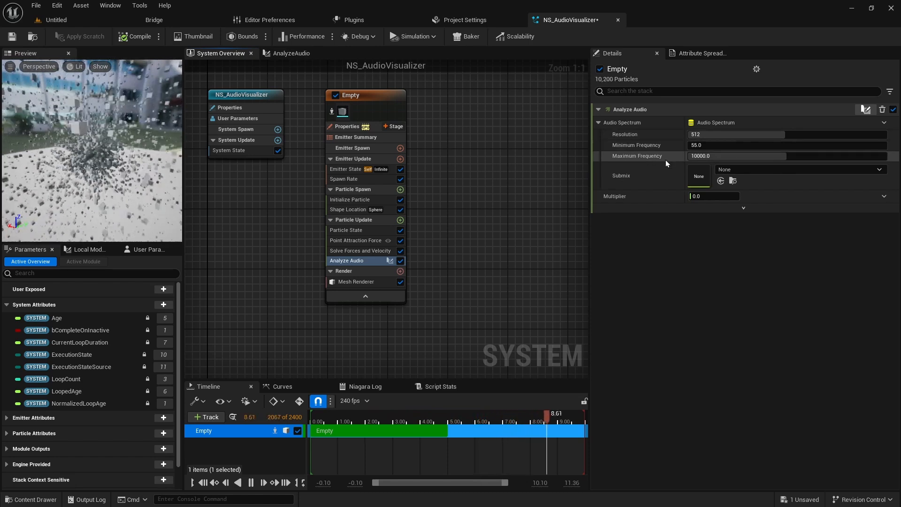
{"action": "left_click", "coordinate": [742, 170]}
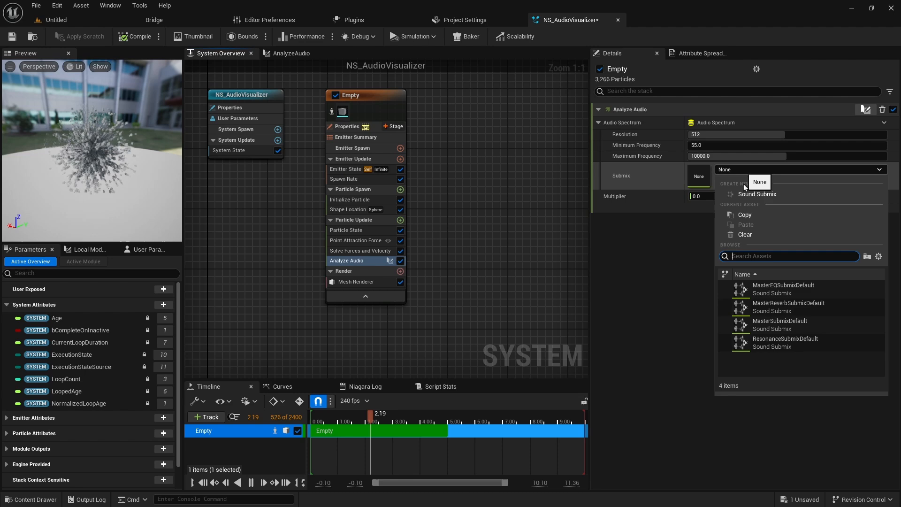
{"action": "left_click", "coordinate": [772, 325]}
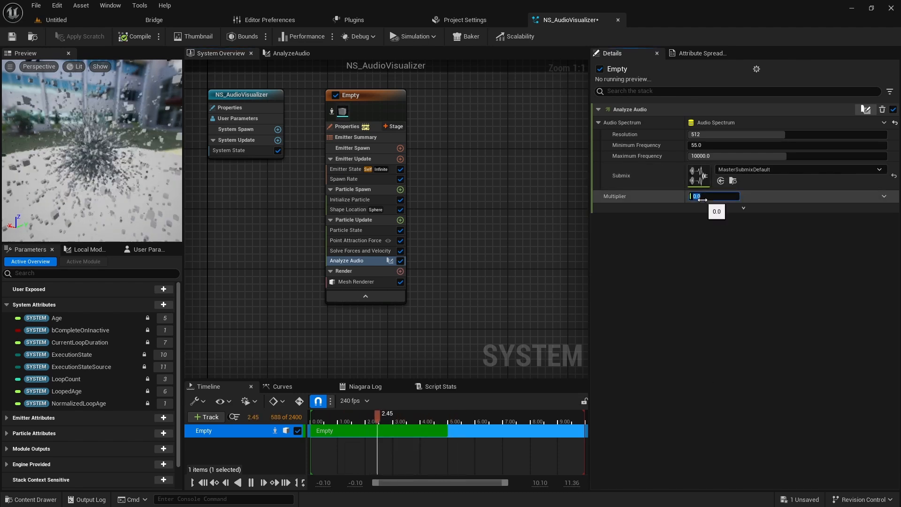
{"action": "type", "text": "1"}
{"action": "key", "text": "Return"}
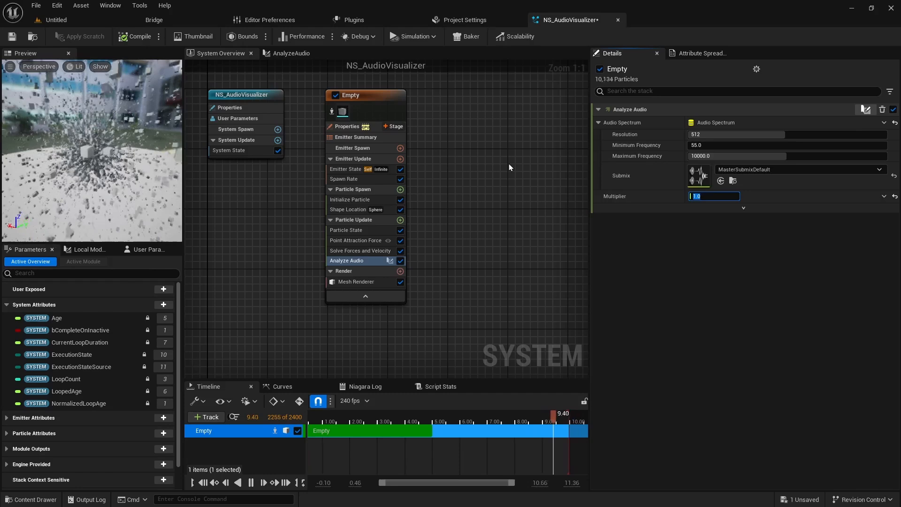
Add a module to Particle Update that directly sets the existing Particles Velocity parameter.
{"action": "left_click", "coordinate": [401, 220]}
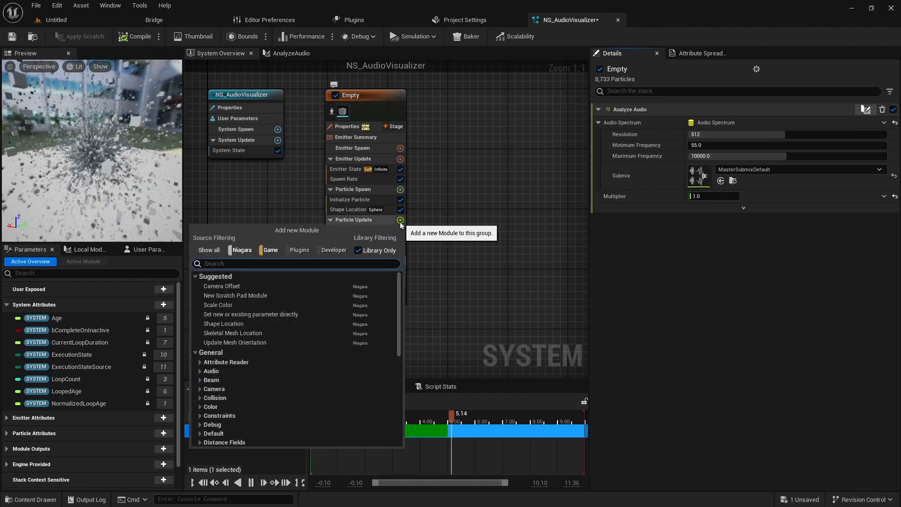
{"action": "type", "text": "set"}
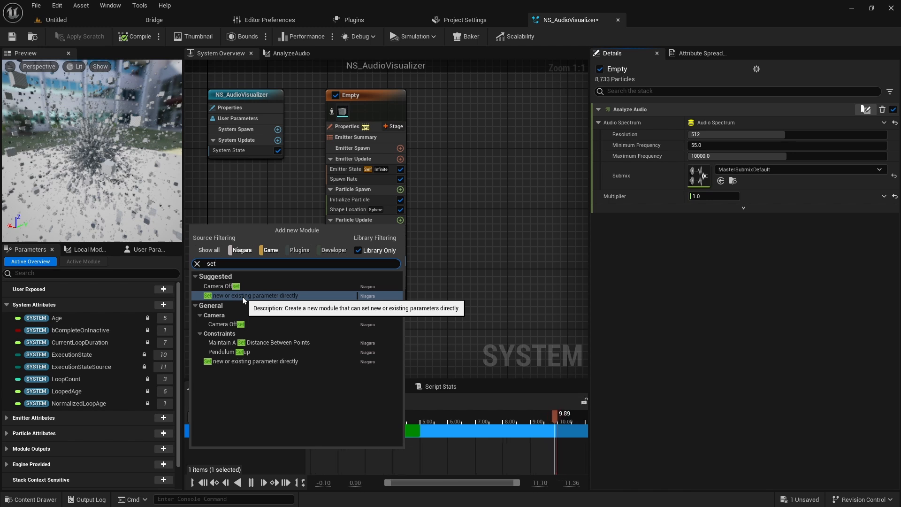
{"action": "left_click", "coordinate": [244, 296]}
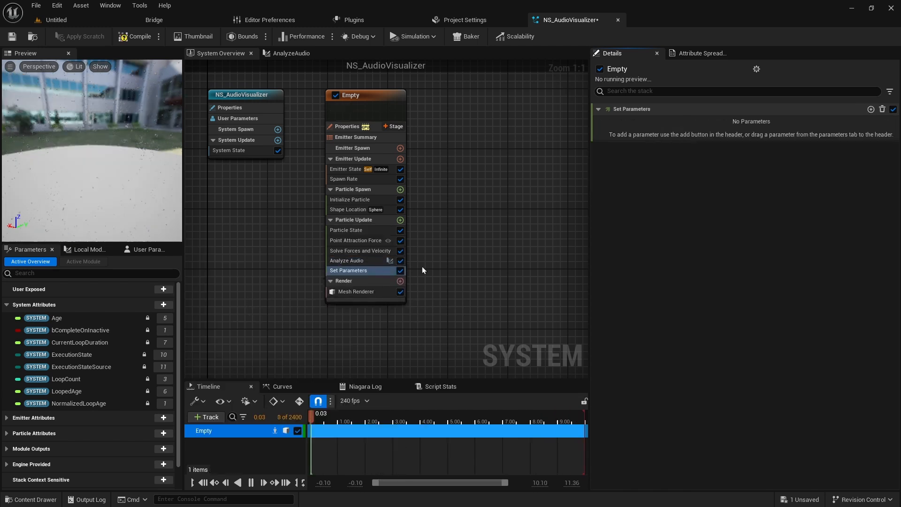
{"action": "left_click", "coordinate": [870, 109]}
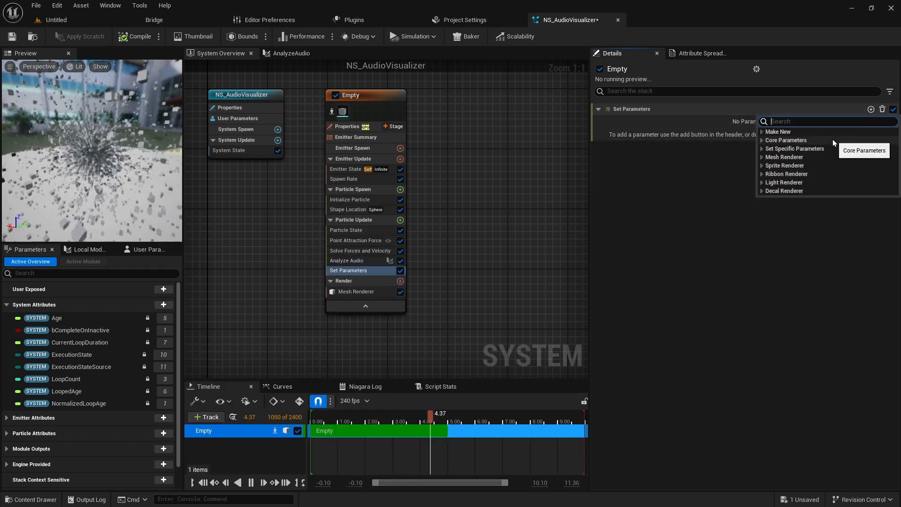
{"action": "type", "text": "velocity"}
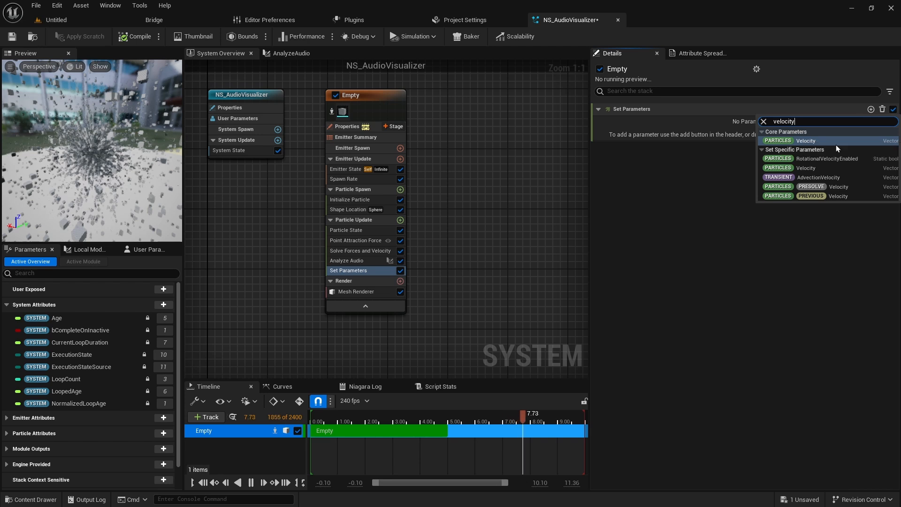
{"action": "left_click", "coordinate": [805, 141]}
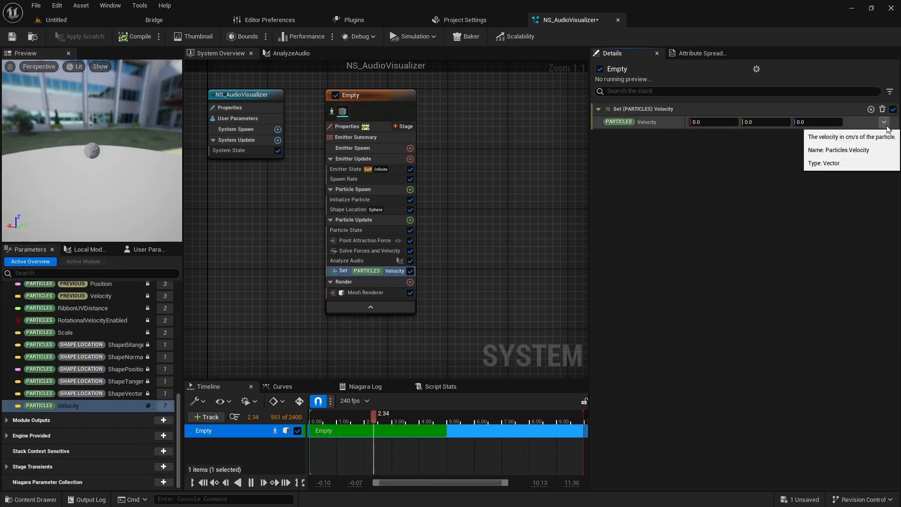
Drive the set Particles Velocity value with Multiply Vector by Float and link its Vector input to Particles Velocity.
{"action": "left_click", "coordinate": [884, 122]}
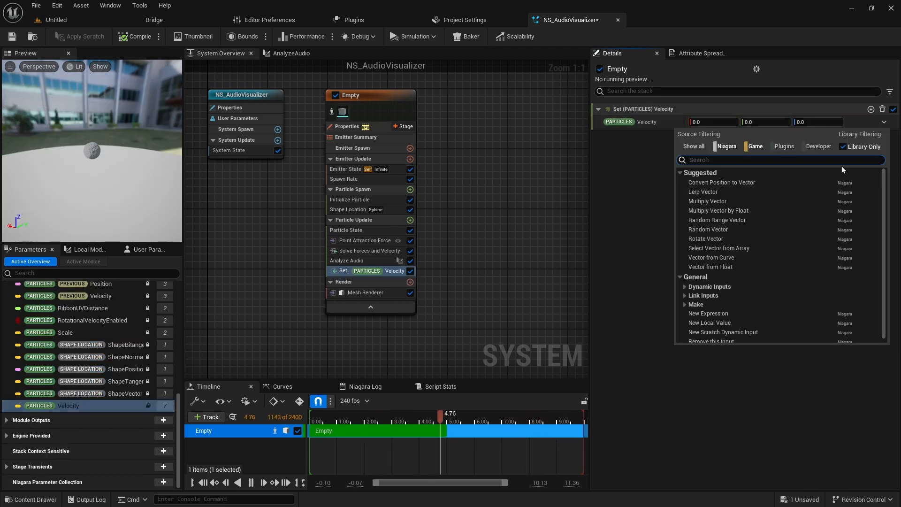
{"action": "type", "text": "multiply"}
{"action": "left_click", "coordinate": [788, 184]}
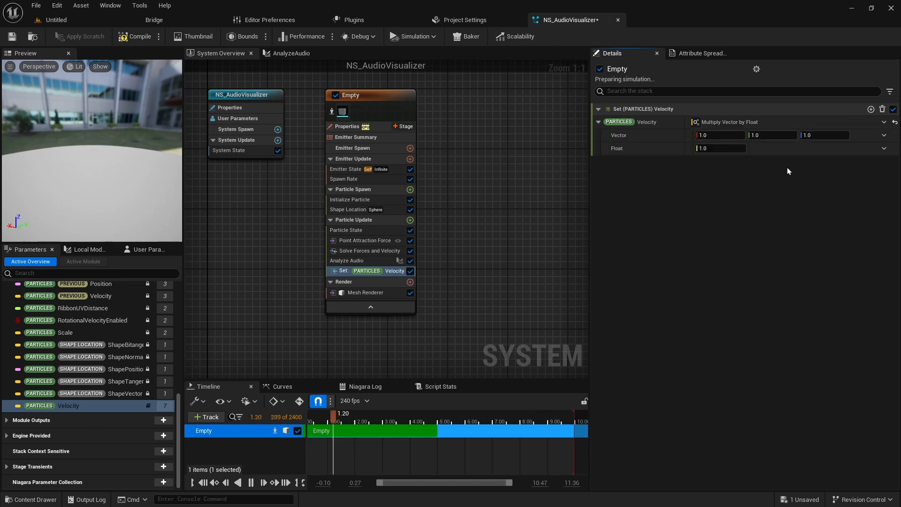
{"action": "left_click", "coordinate": [884, 136]}
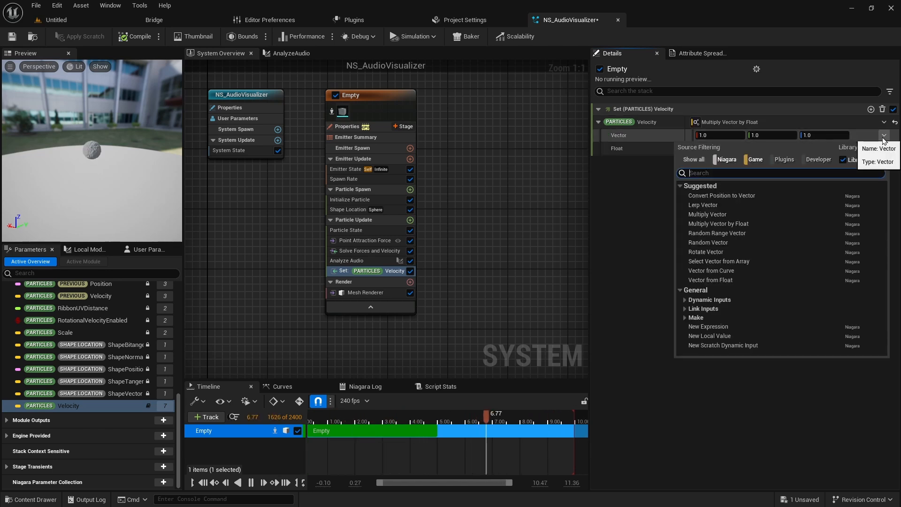
{"action": "type", "text": "vel"}
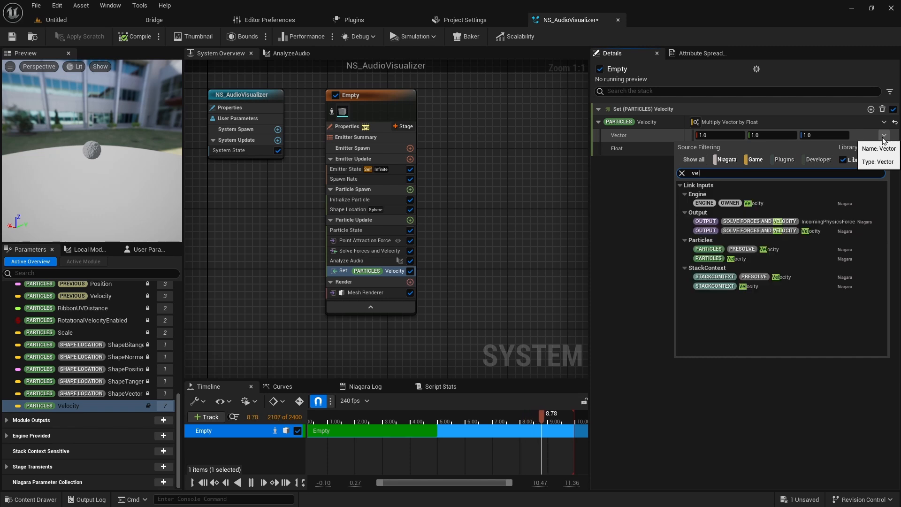
{"action": "left_click", "coordinate": [733, 269]}
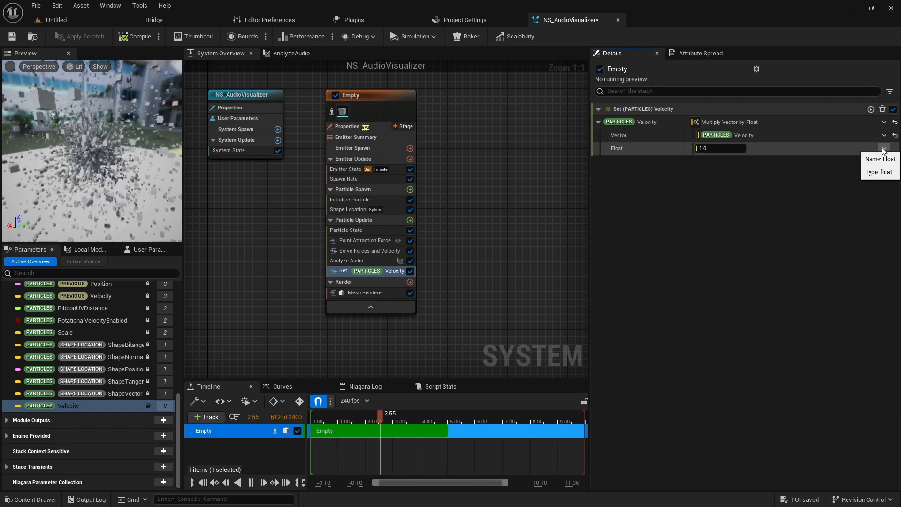
Link the Float input of Multiply Vector by Float to the AudioAmplitude output of Analyze Audio.
{"action": "left_click", "coordinate": [884, 149]}
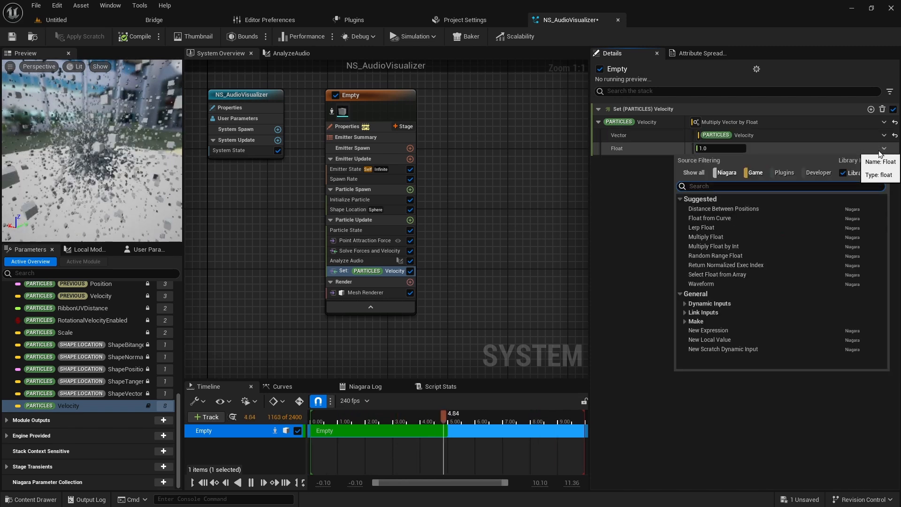
{"action": "type", "text": "audio"}
{"action": "left_click", "coordinate": [813, 217]}
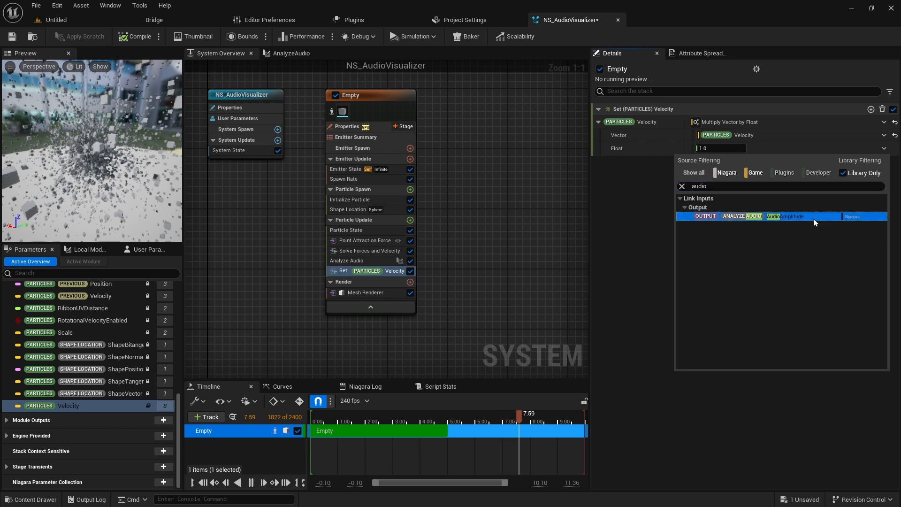
Show parameter writes and parameter reads for the Analyze Audio module and expand both lists.
{"action": "left_click", "coordinate": [364, 264]}
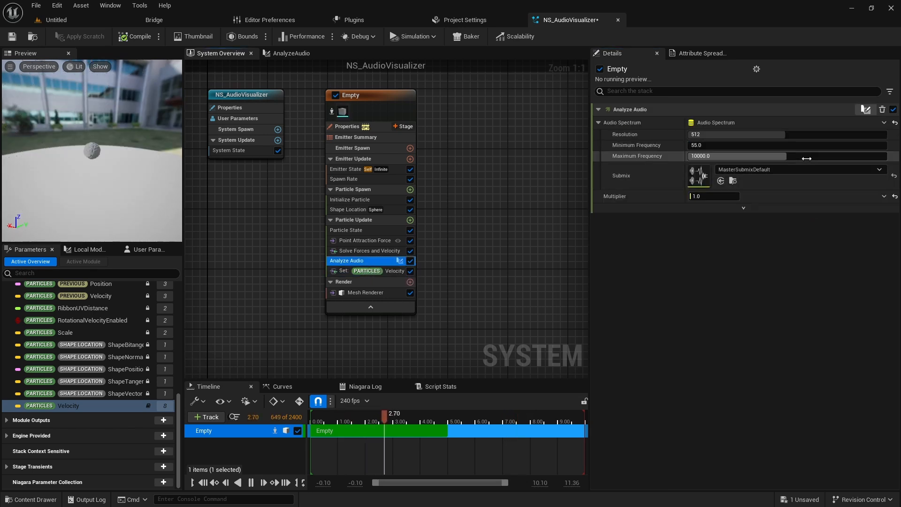
{"action": "left_click", "coordinate": [890, 90]}
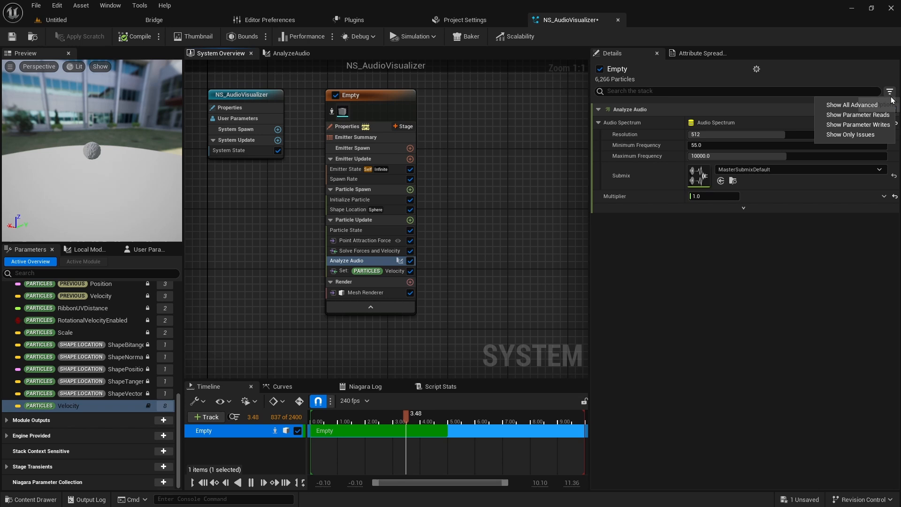
{"action": "left_click", "coordinate": [873, 125]}
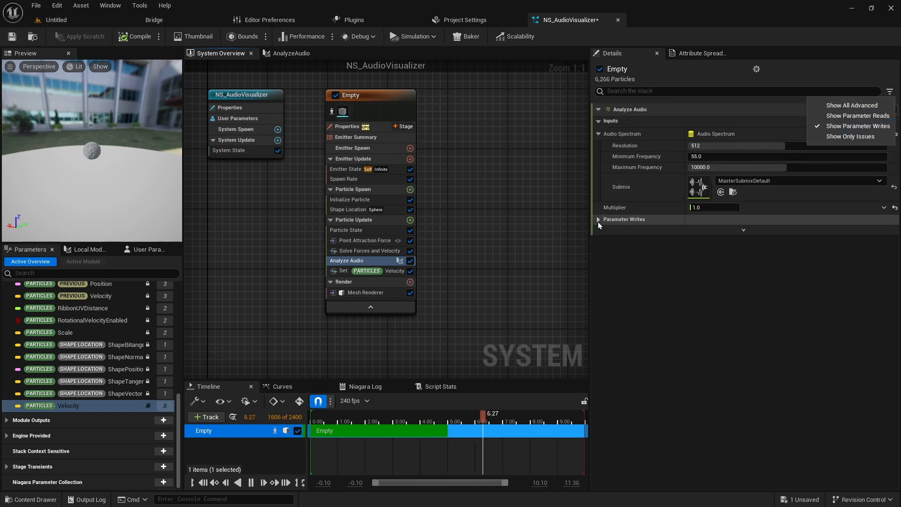
{"action": "left_click", "coordinate": [598, 220]}
{"action": "left_click", "coordinate": [598, 220]}
{"action": "left_click", "coordinate": [889, 92]}
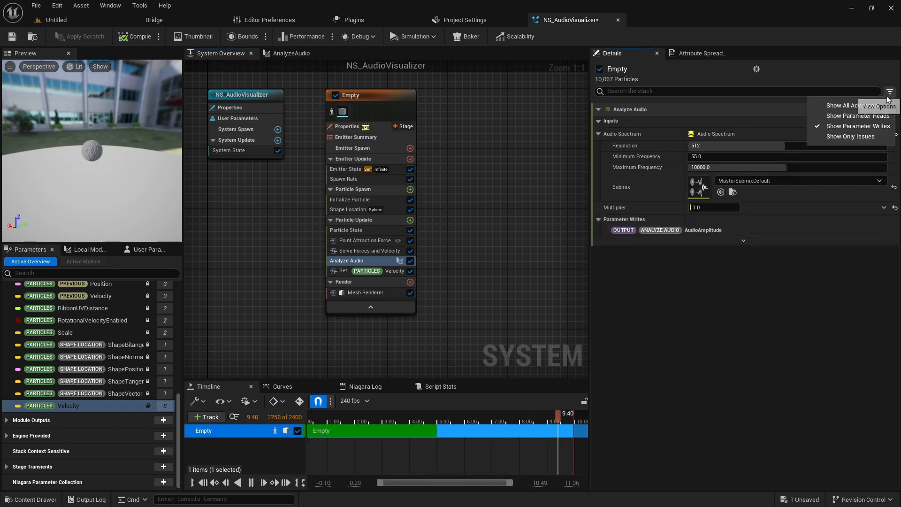
{"action": "left_click", "coordinate": [859, 115]}
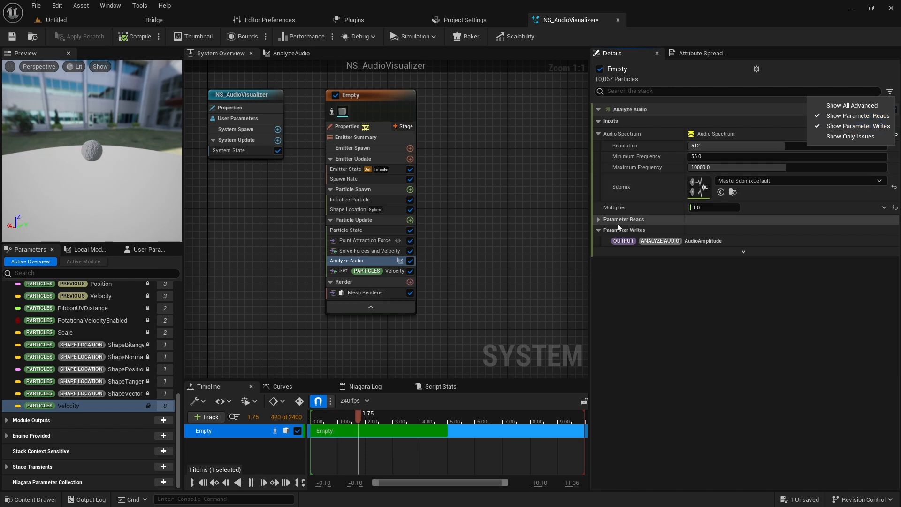
{"action": "left_click", "coordinate": [601, 221]}
{"action": "left_click", "coordinate": [601, 222]}
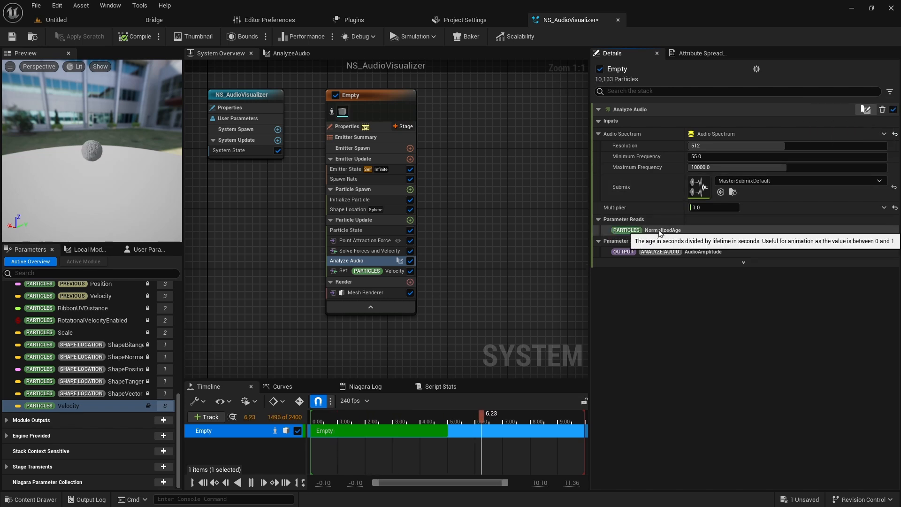
Save the NS_AudioVisualizer system and create a folder named Audio inside Content.
{"action": "left_click", "coordinate": [386, 273]}
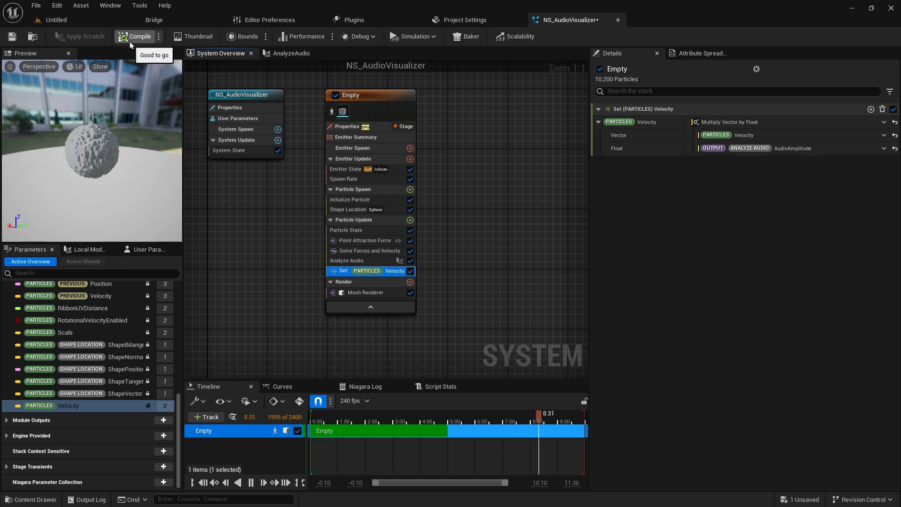
{"action": "left_click", "coordinate": [13, 38]}
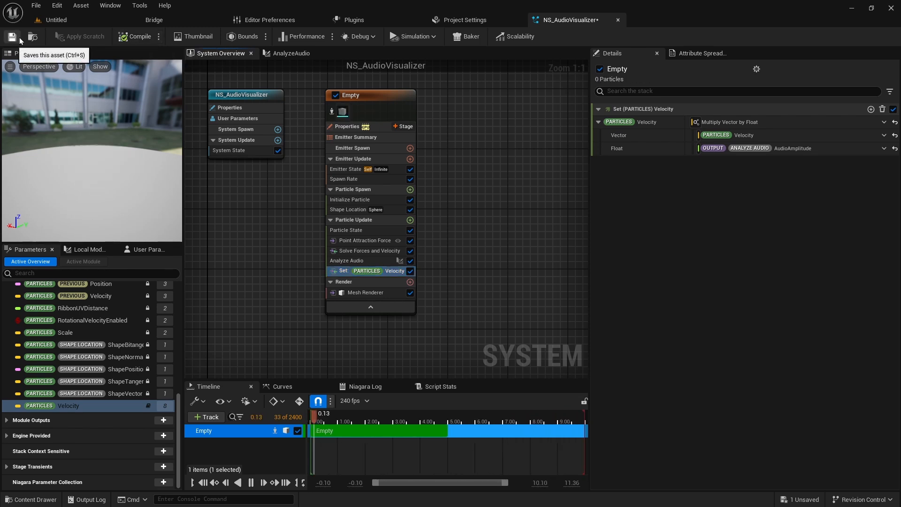
{"action": "key", "text": "ctrl+space"}
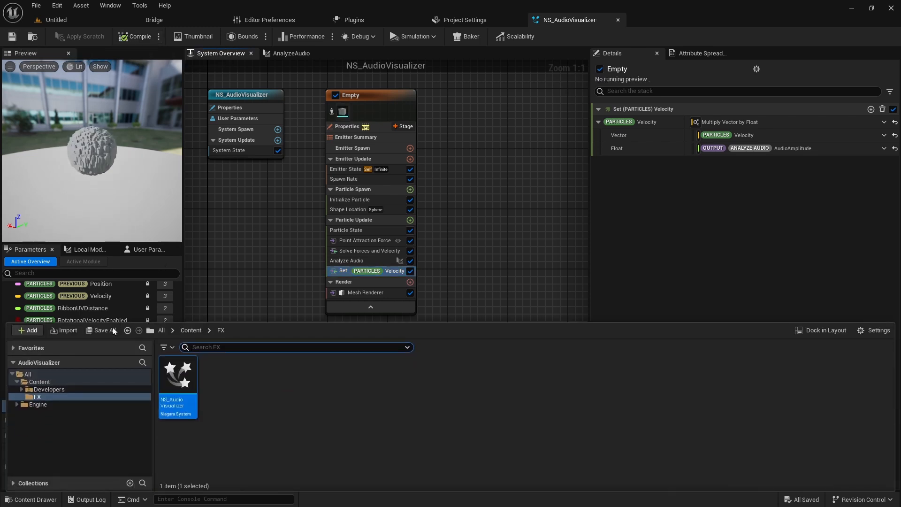
{"action": "left_click", "coordinate": [87, 382]}
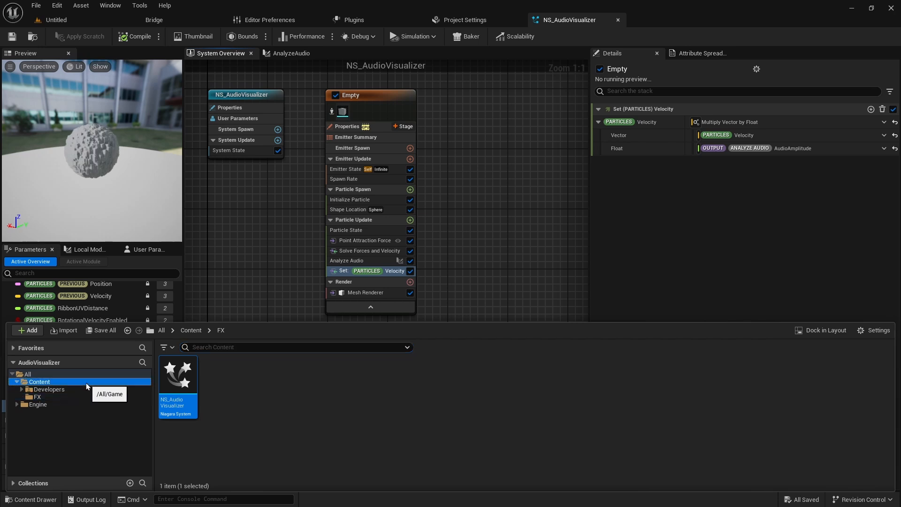
{"action": "right_click", "coordinate": [268, 377]}
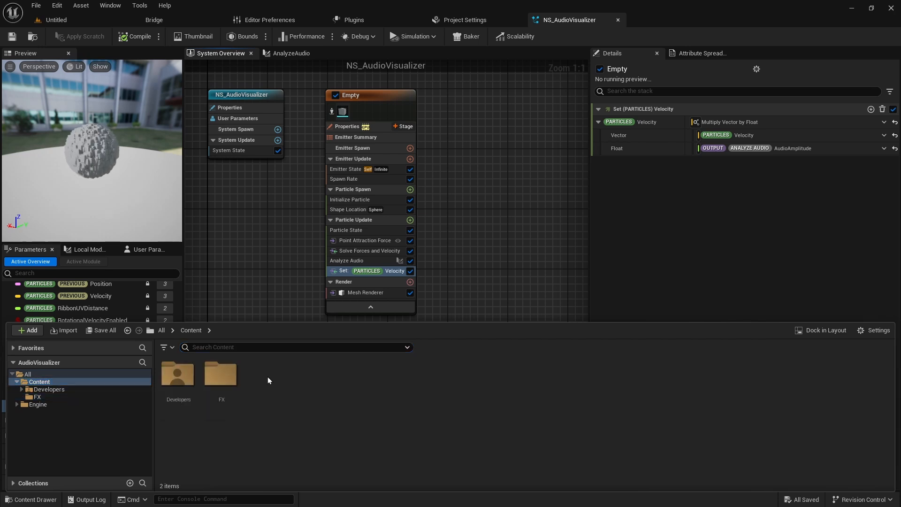
{"action": "left_click", "coordinate": [295, 84]}
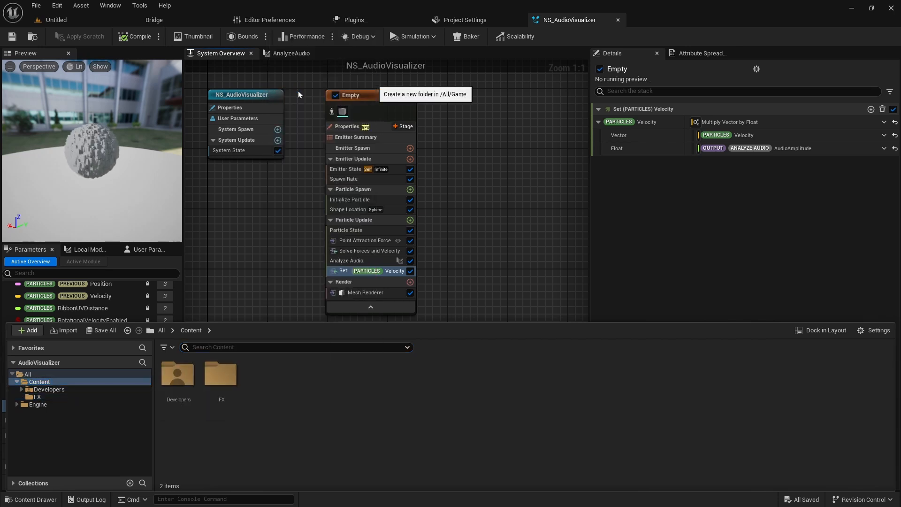
{"action": "type", "text": "Audio"}
{"action": "key", "text": "Return"}
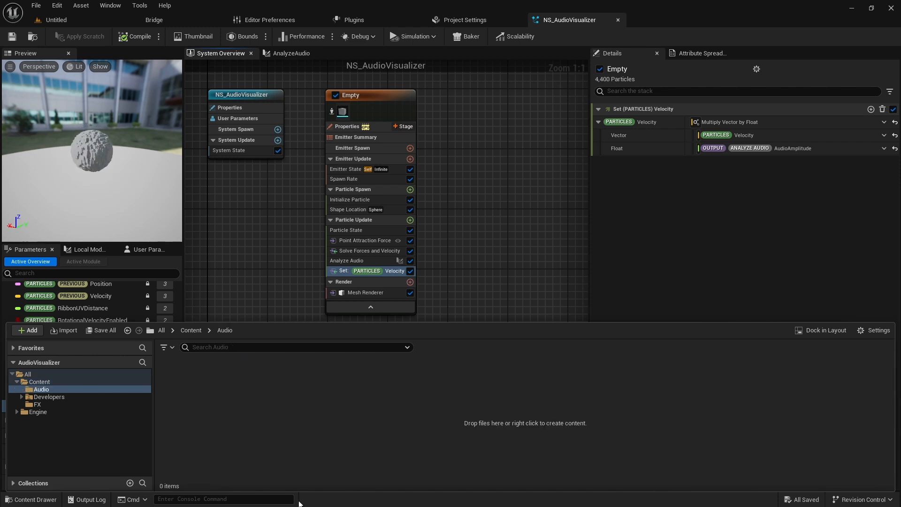
Import the WAV music track into the Audio folder and preview it.
{"action": "left_click_drag", "start_coordinate": [329, 492], "coordinate": [178, 377]}
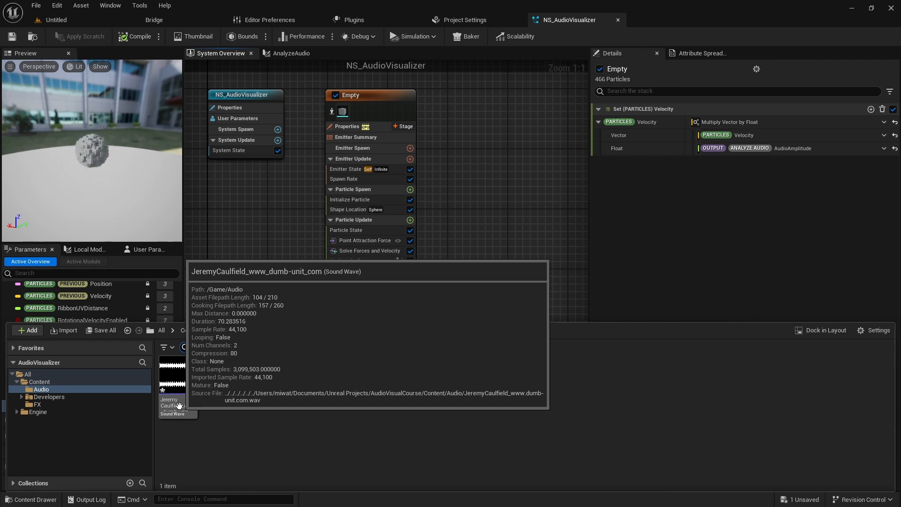
{"action": "left_click", "coordinate": [184, 406]}
{"action": "left_click", "coordinate": [178, 374]}
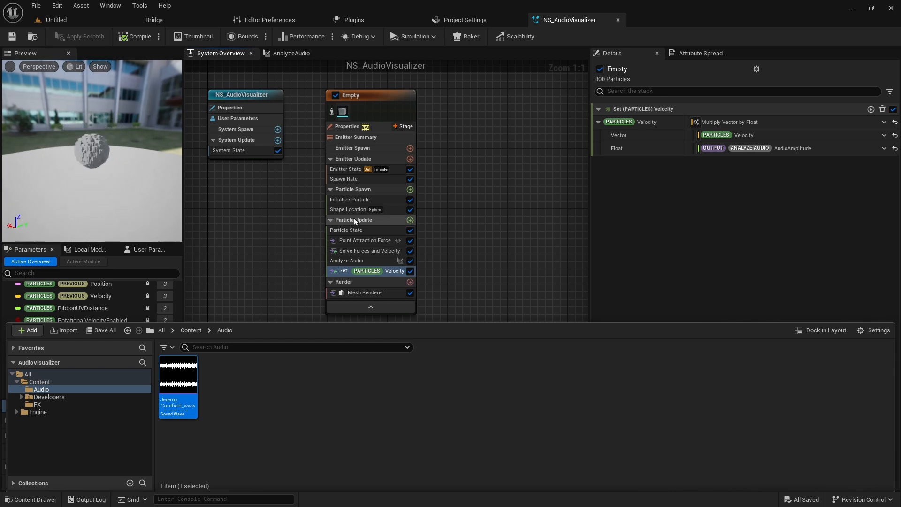
Set the Analyze Audio module's Minimum Frequency to 20 and its Maximum Frequency to 50.
{"action": "left_click", "coordinate": [374, 260]}
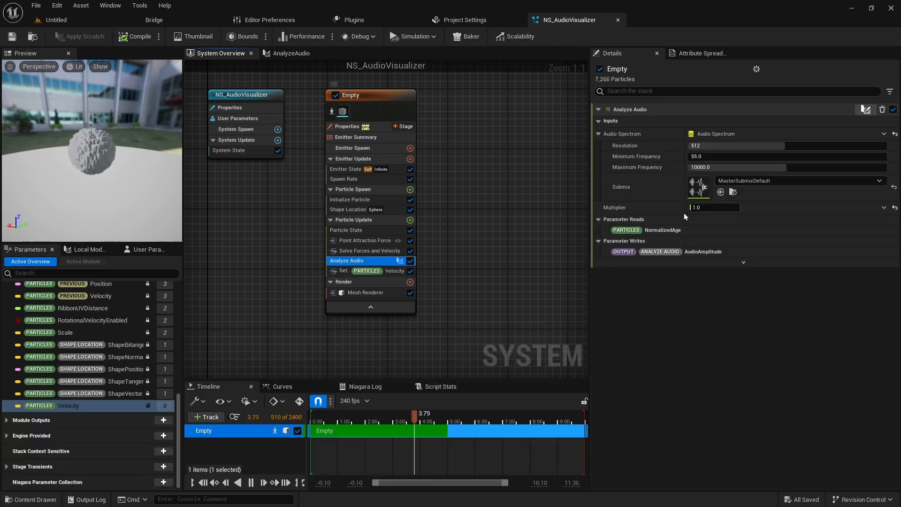
{"action": "left_click", "coordinate": [708, 207]}
{"action": "left_click", "coordinate": [723, 160]}
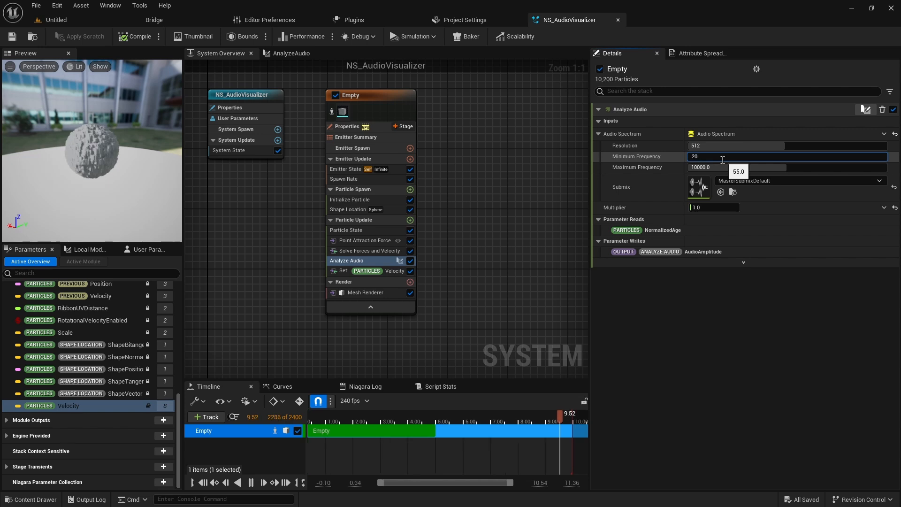
{"action": "type", "text": "20"}
{"action": "key", "text": "Tab"}
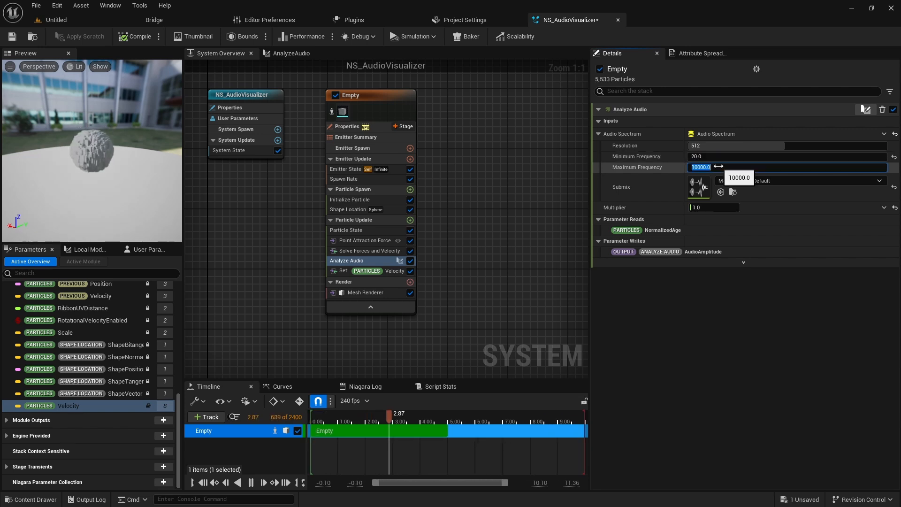
{"action": "type", "text": "50"}
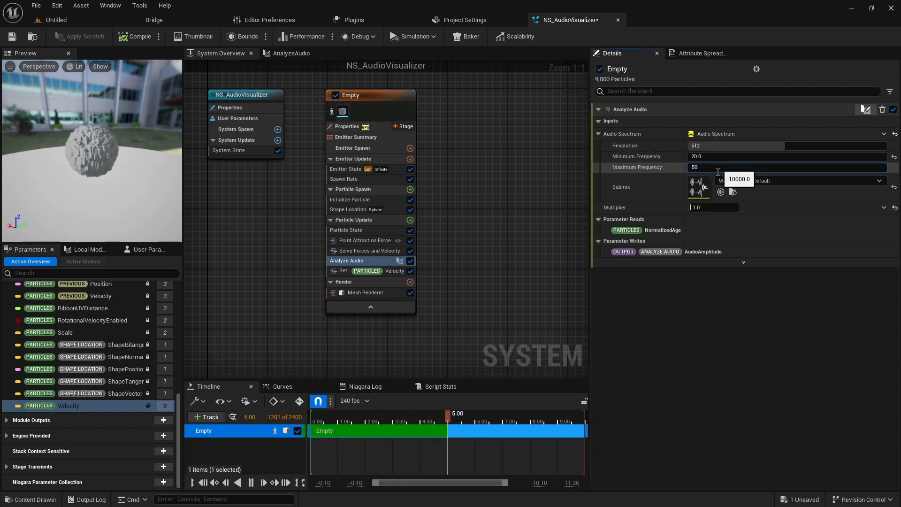
Set the Analyze Audio module's Multiplier to 1.5.
{"action": "left_click", "coordinate": [712, 207]}
{"action": "type", "text": "1."}
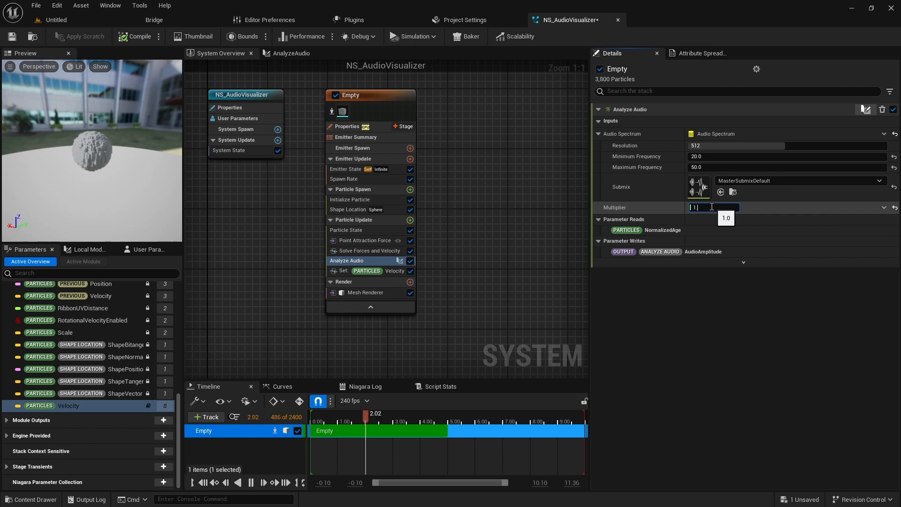
{"action": "type", "text": "5"}
{"action": "key", "text": "Return"}
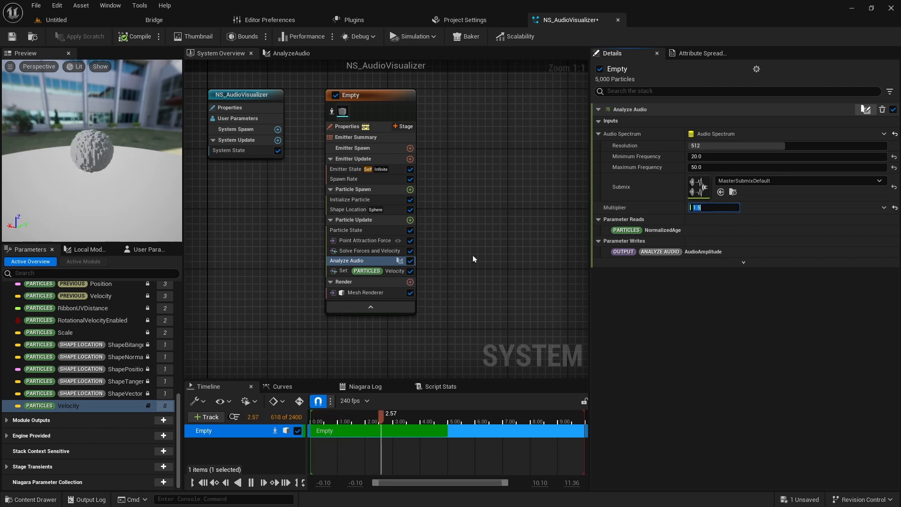
Play the imported sound wave from the Audio folder and watch how the particles react in the preview.
{"action": "key", "text": "ctrl+space"}
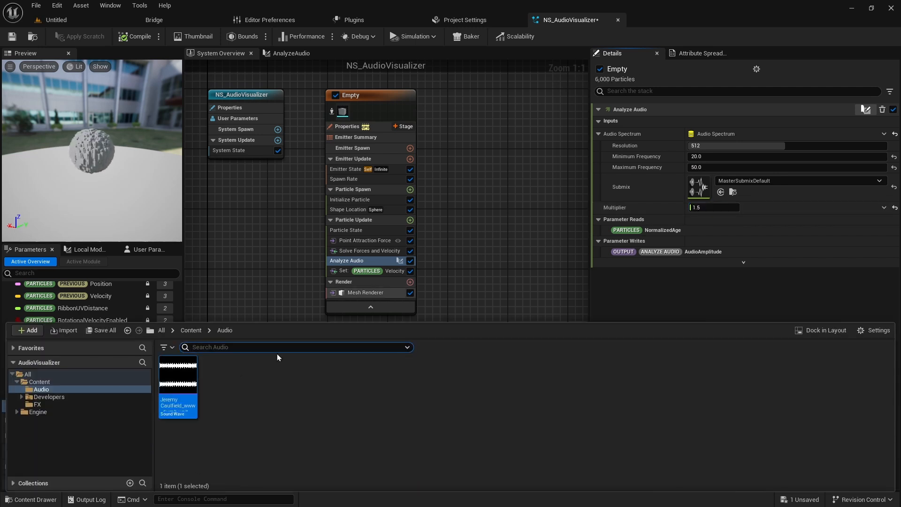
{"action": "left_click", "coordinate": [177, 378]}
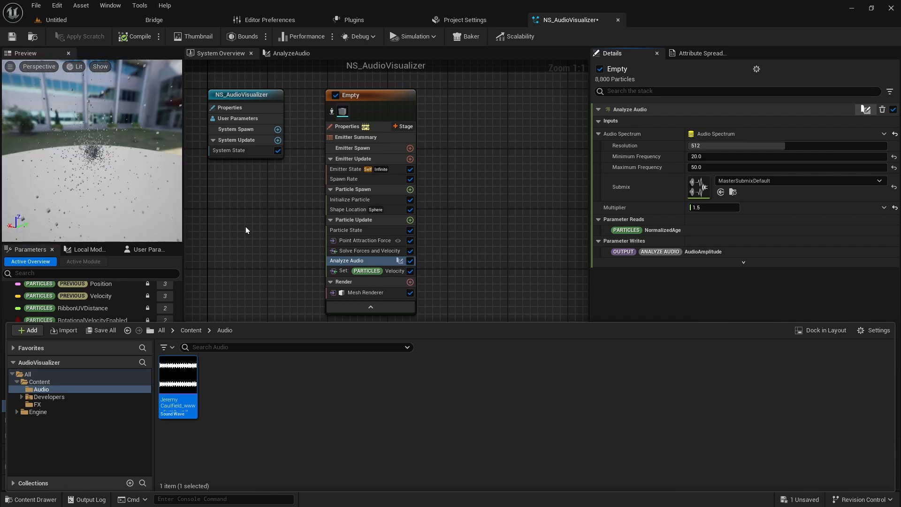
{"action": "scroll", "coordinate": [111, 162], "scroll_direction": "up", "scroll_amount": 3}
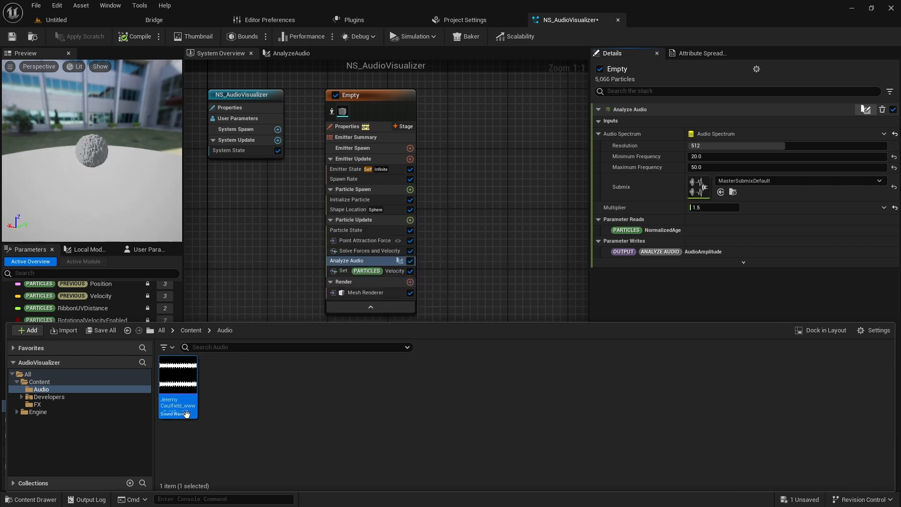
{"action": "mouse_move", "coordinate": [183, 411]}
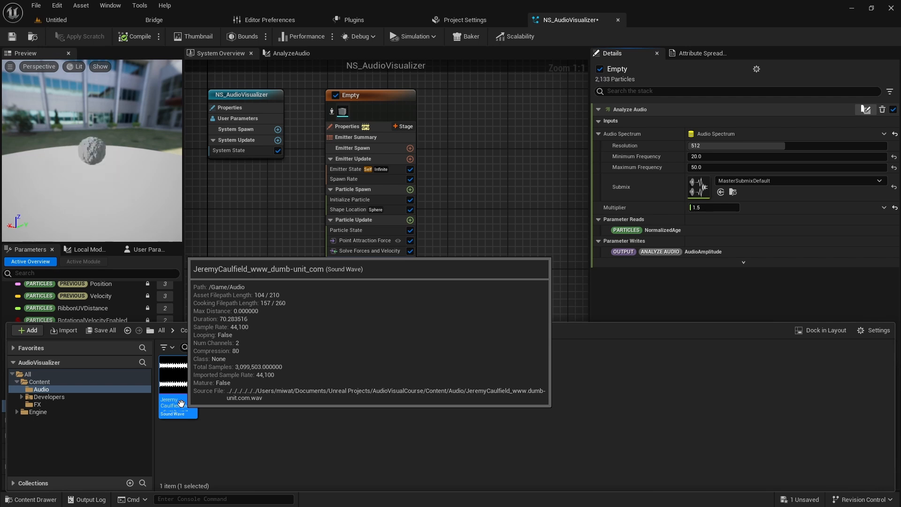
{"action": "left_click", "coordinate": [283, 278]}
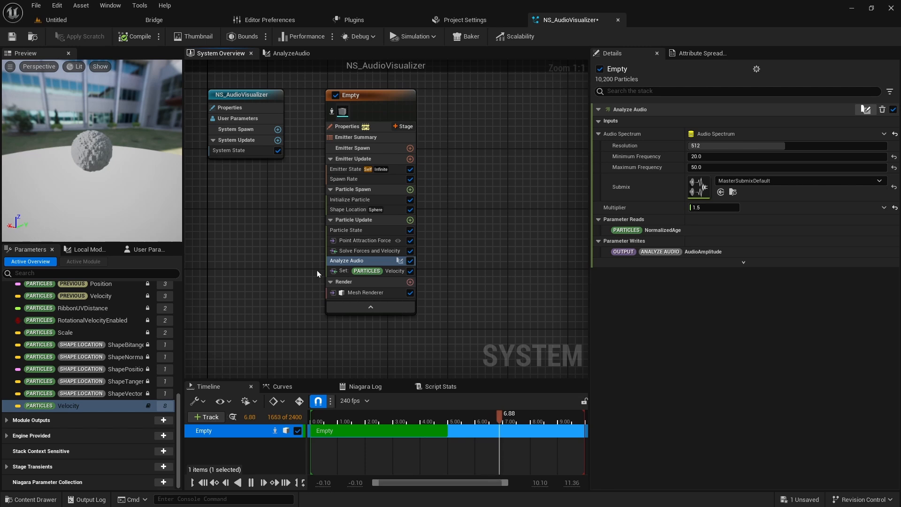
Open the AnalyzeAudio script graph and examine how the amplitude reaches the Map Set node.
{"action": "left_click", "coordinate": [296, 54]}
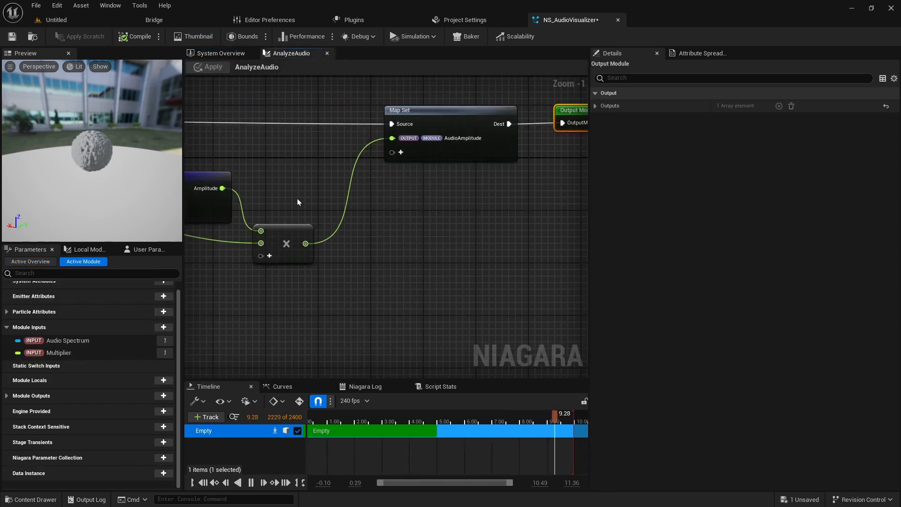
{"action": "scroll", "coordinate": [424, 182], "scroll_direction": "up", "scroll_amount": 1}
{"action": "scroll", "coordinate": [340, 176], "scroll_direction": "down", "scroll_amount": 2}
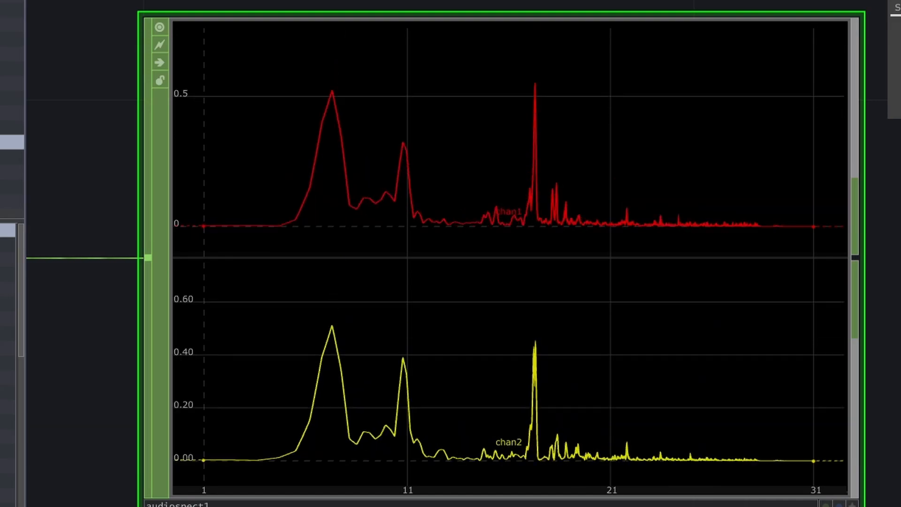
{"action": "key", "text": "alt+Tab"}
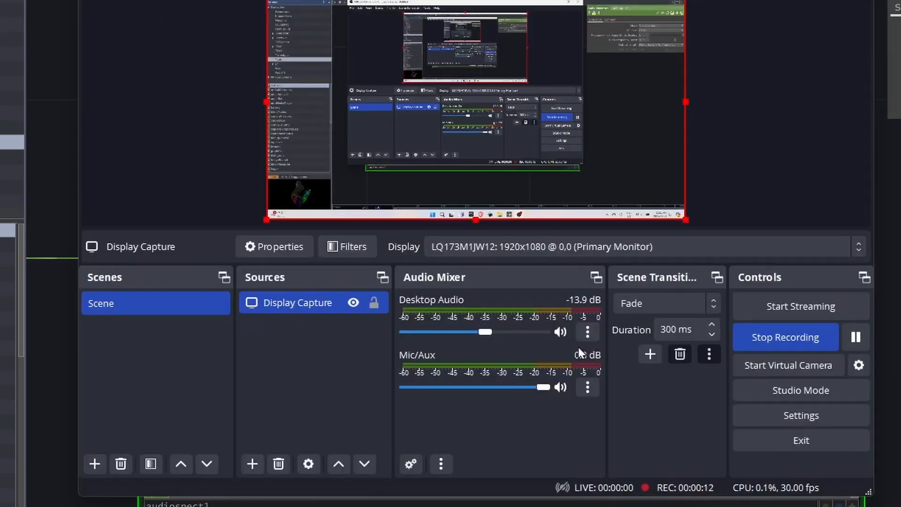
{"action": "left_click", "coordinate": [758, 335]}
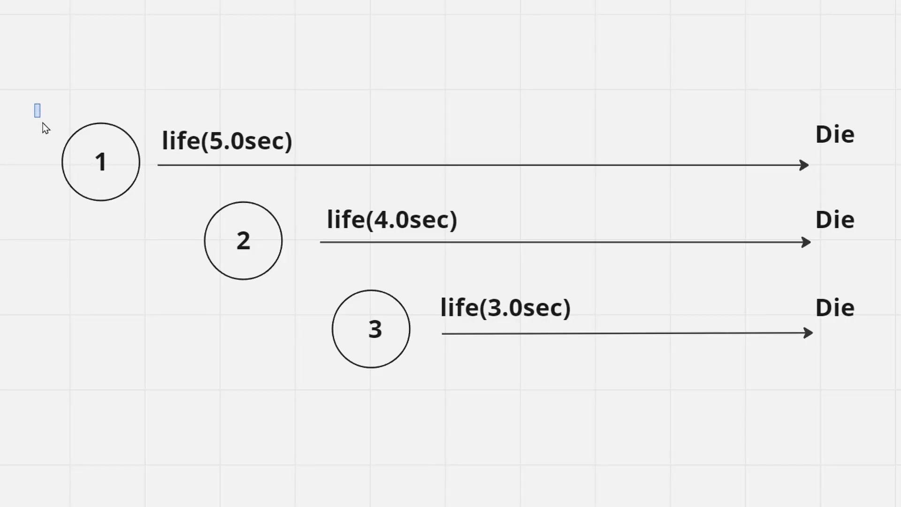
Examine particle 1 and its life(5.0sec) label in the diagram of three particles' lifetimes.
{"action": "left_click_drag", "start_coordinate": [43, 123], "coordinate": [125, 220]}
{"action": "left_click", "coordinate": [164, 215]}
{"action": "left_click", "coordinate": [180, 149]}
{"action": "double_click", "coordinate": [220, 139]}
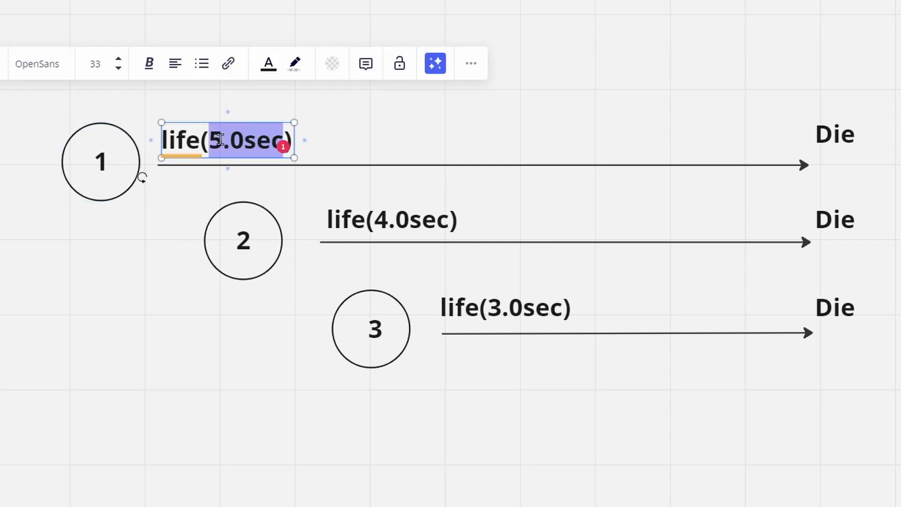
{"action": "left_click", "coordinate": [91, 142]}
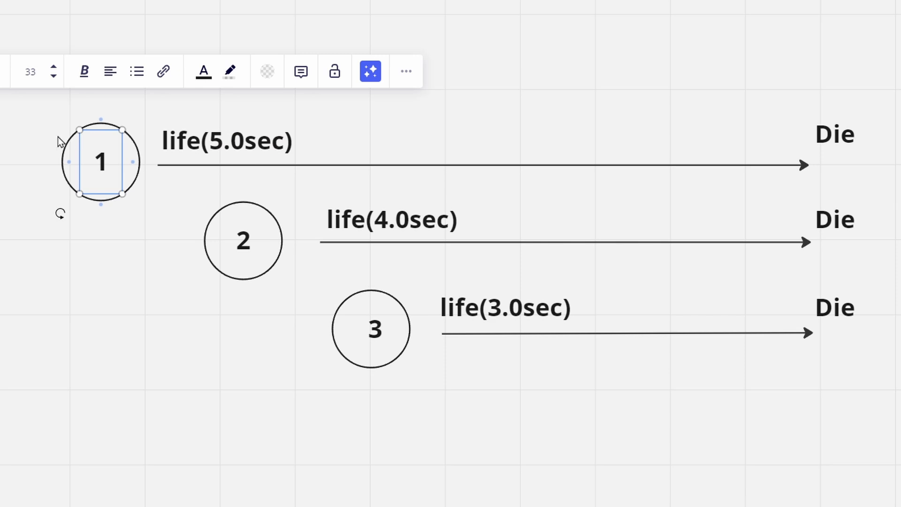
{"action": "left_click", "coordinate": [127, 191], "text": "shift"}
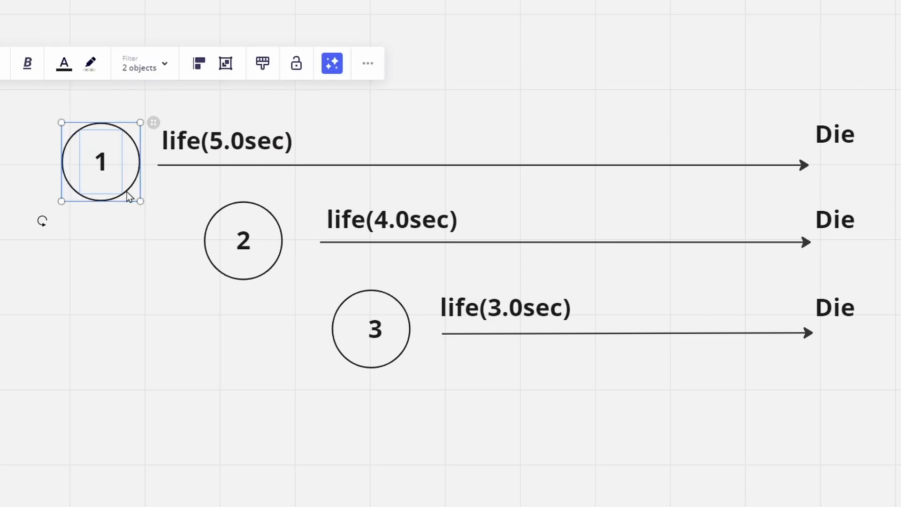
{"action": "left_click", "coordinate": [230, 139]}
{"action": "left_click", "coordinate": [230, 140]}
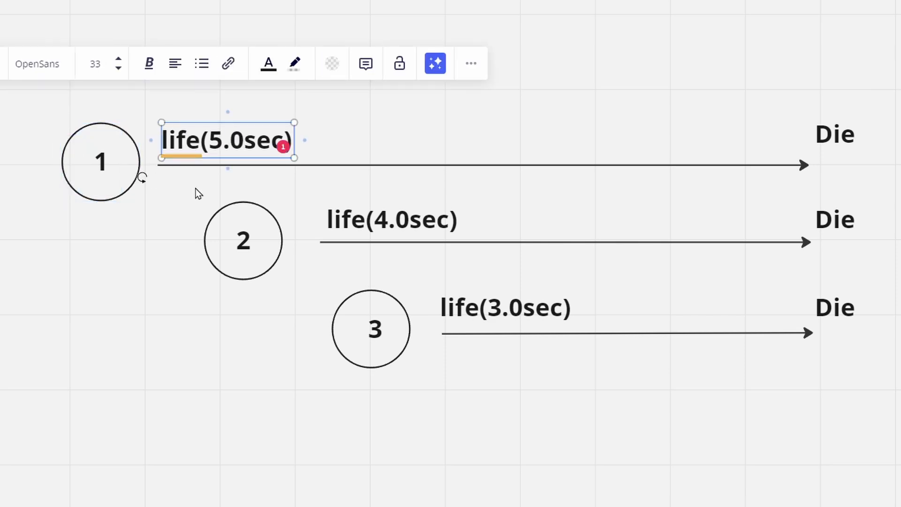
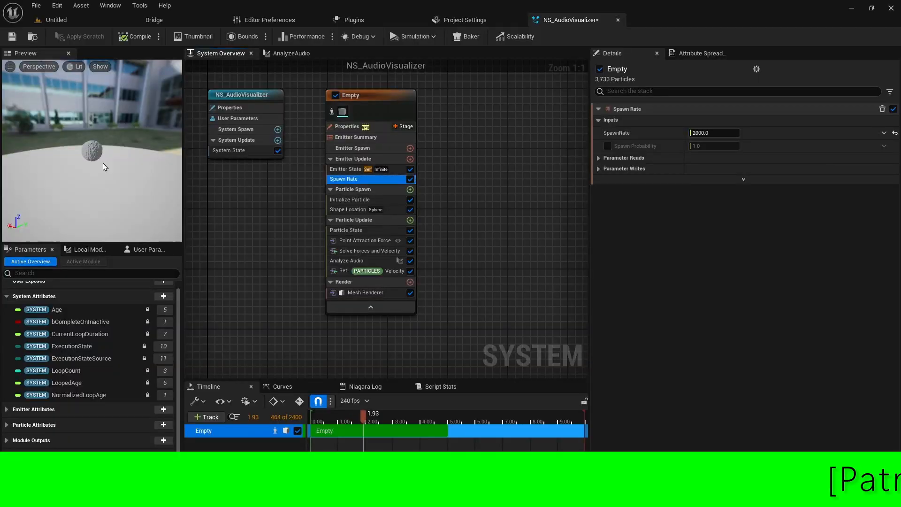
{"action": "key", "text": "ctrl+space"}
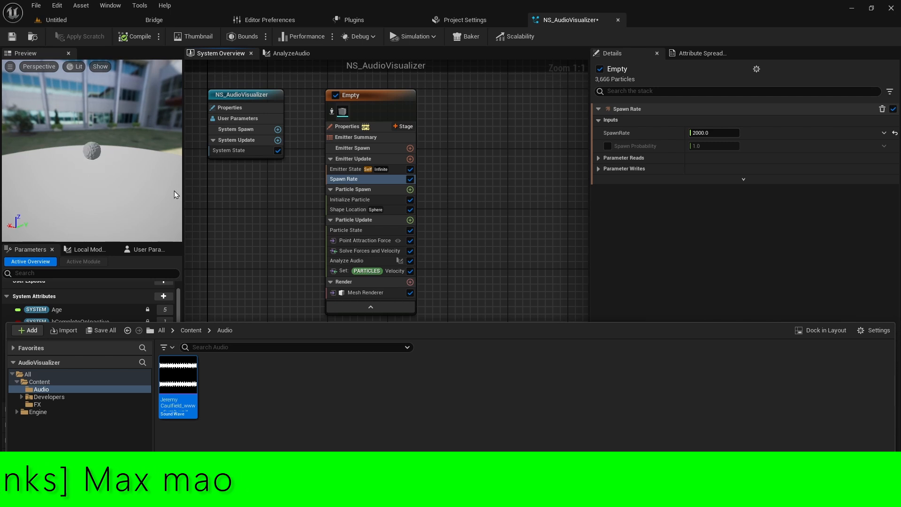
{"action": "left_click", "coordinate": [108, 155]}
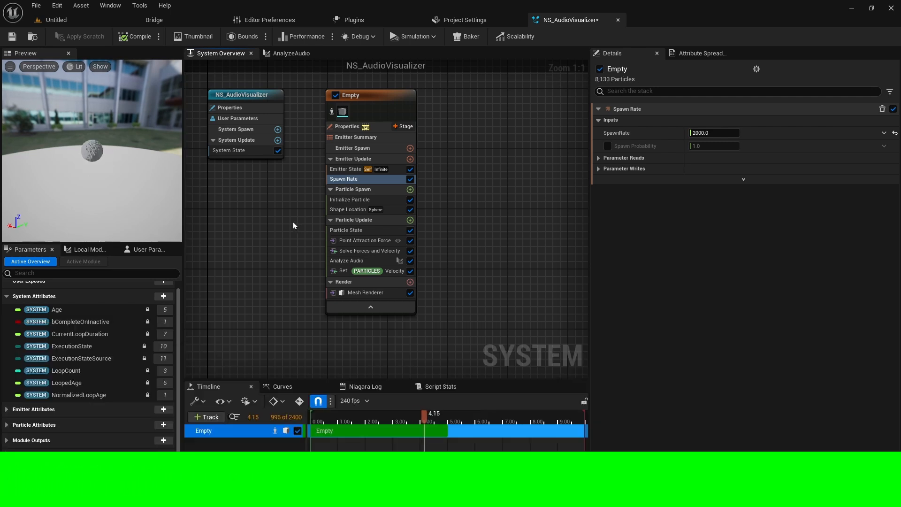
{"action": "left_click", "coordinate": [357, 230]}
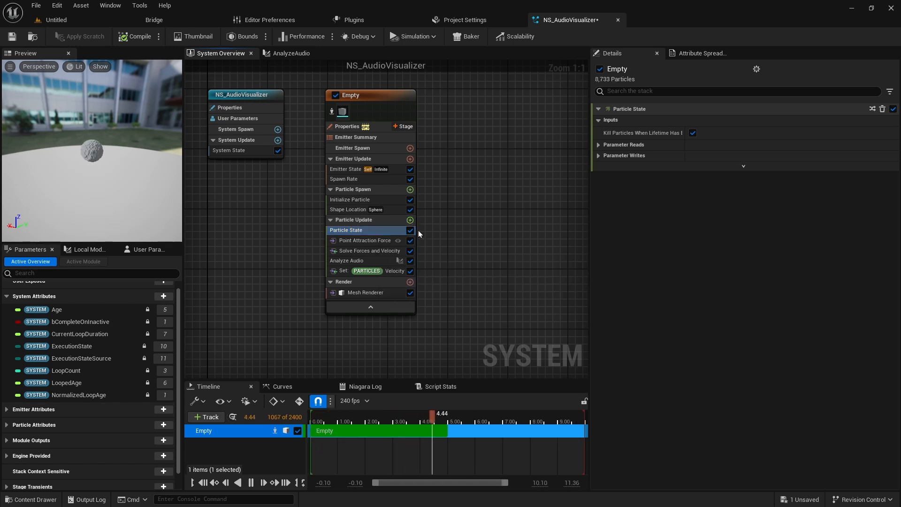
{"action": "left_click", "coordinate": [382, 250]}
{"action": "left_click", "coordinate": [376, 238]}
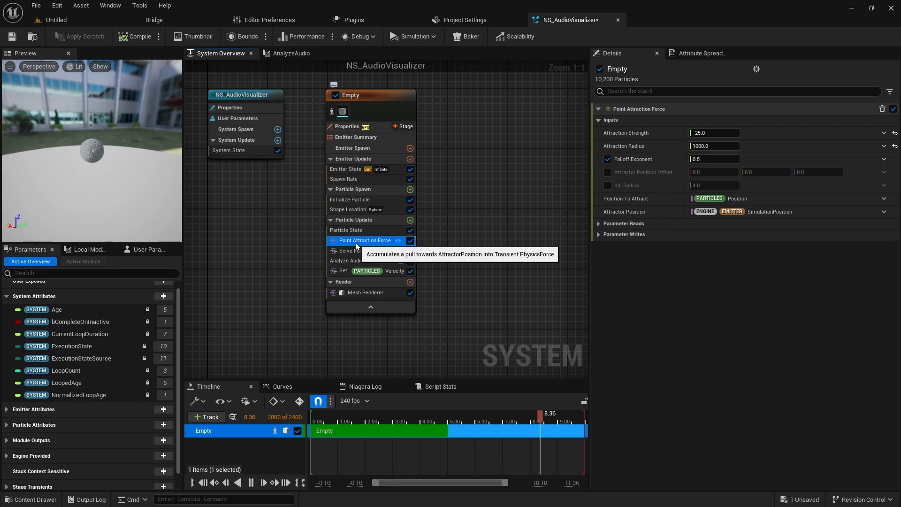
Add a Curl Noise Force module to the emitter's Particle Update group.
{"action": "left_click", "coordinate": [414, 222]}
{"action": "type", "text": "cur"}
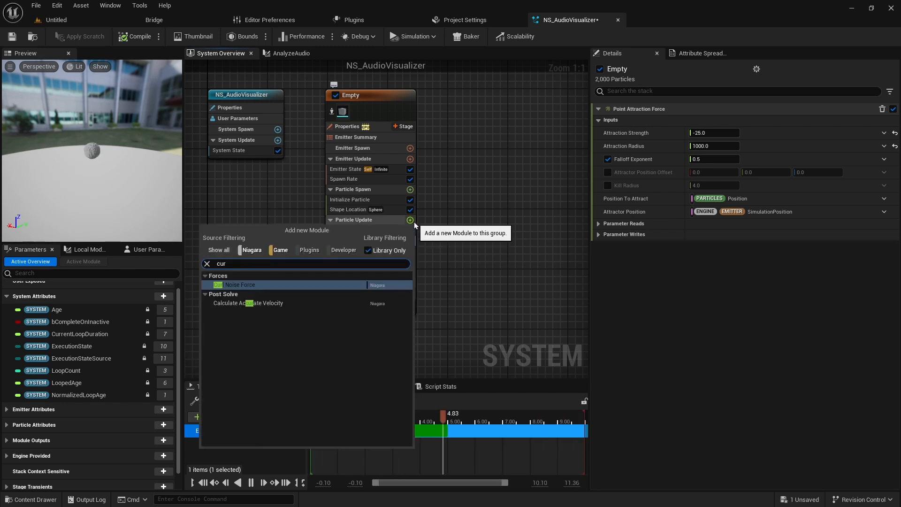
{"action": "key", "text": "Return"}
Set the Curl Noise Force's Noise Strength to 300 and its Noise Frequency to 10.
{"action": "left_click", "coordinate": [729, 137]}
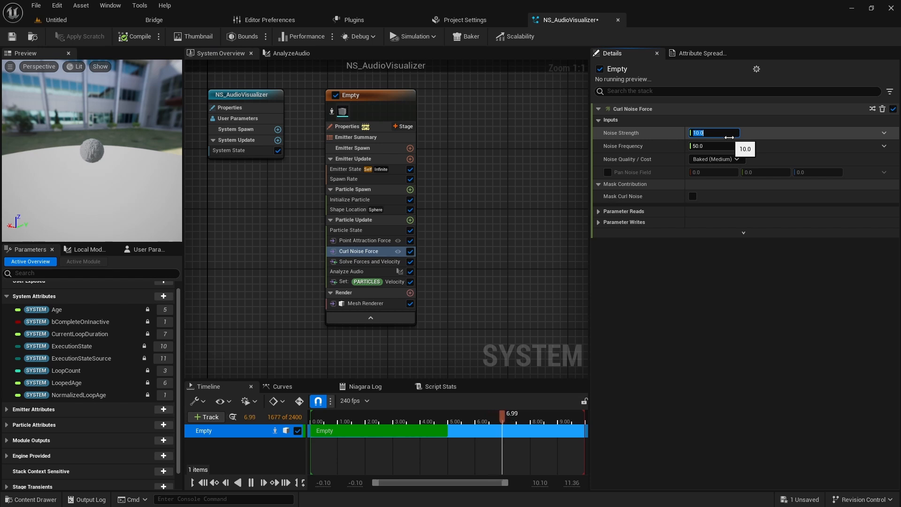
{"action": "type", "text": "300"}
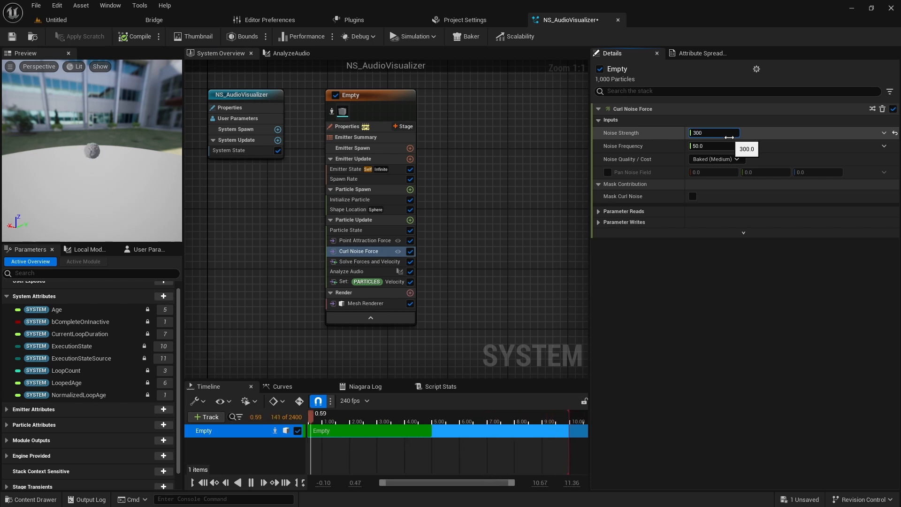
{"action": "left_click", "coordinate": [725, 146]}
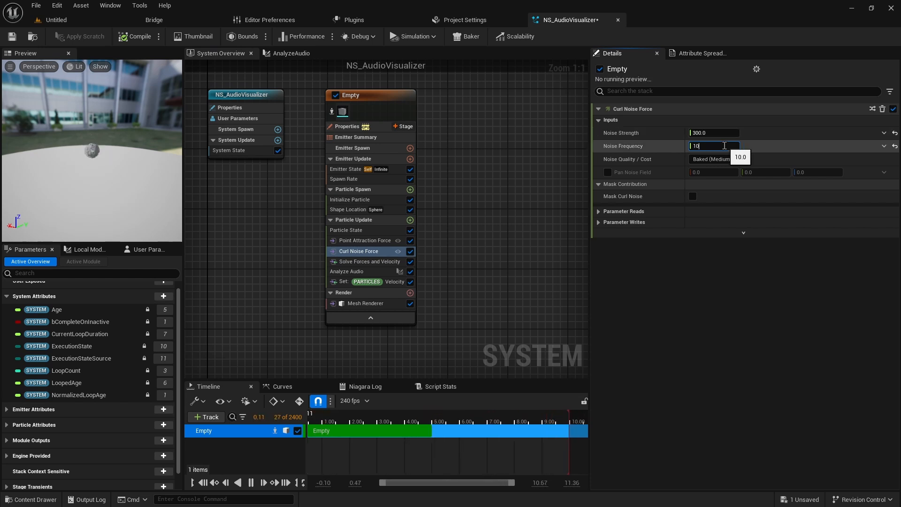
{"action": "key", "text": "Return"}
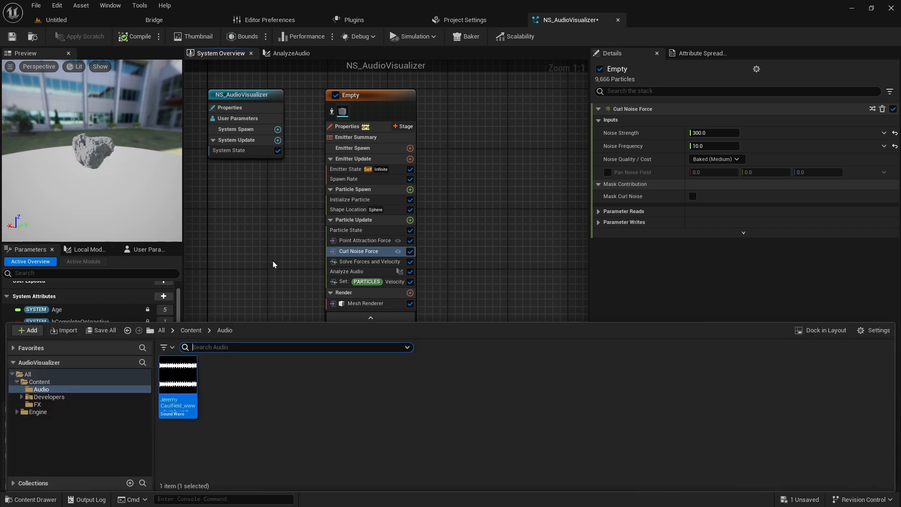
Play the imported sound wave from the Audio folder, watch the curl noise particles react in the preview, and stop playback.
{"action": "key", "text": "ctrl+space"}
{"action": "left_click", "coordinate": [178, 376]}
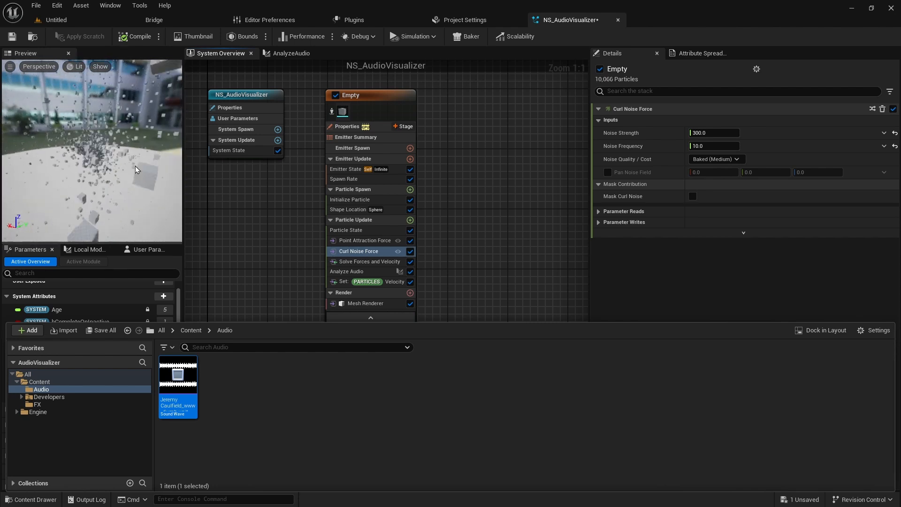
{"action": "mouse_move", "coordinate": [184, 377]}
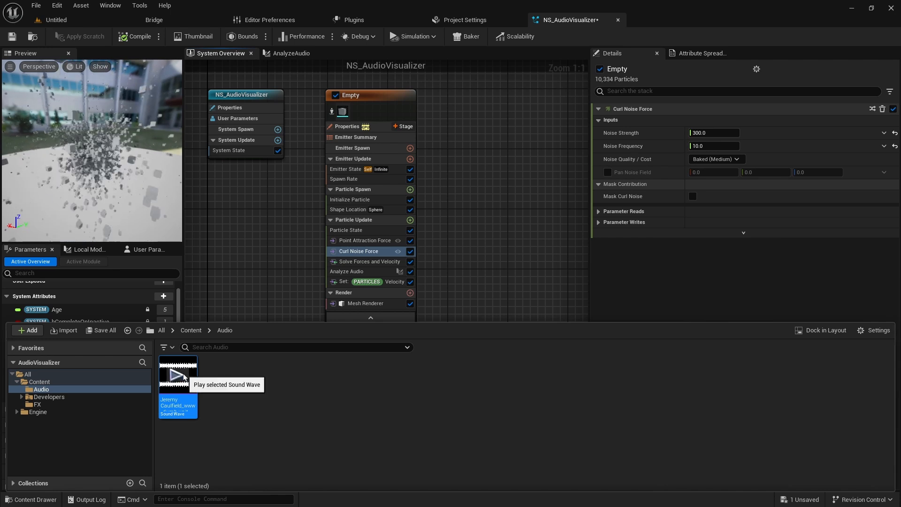
{"action": "left_click", "coordinate": [242, 254]}
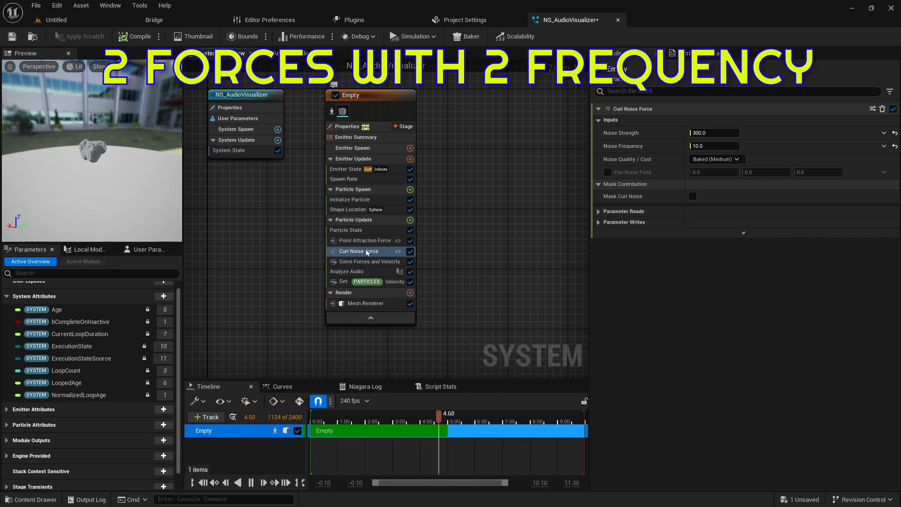
Move the Analyze Audio module between Point Attraction Force and Curl Noise Force in Particle Update.
{"action": "left_click", "coordinate": [368, 272]}
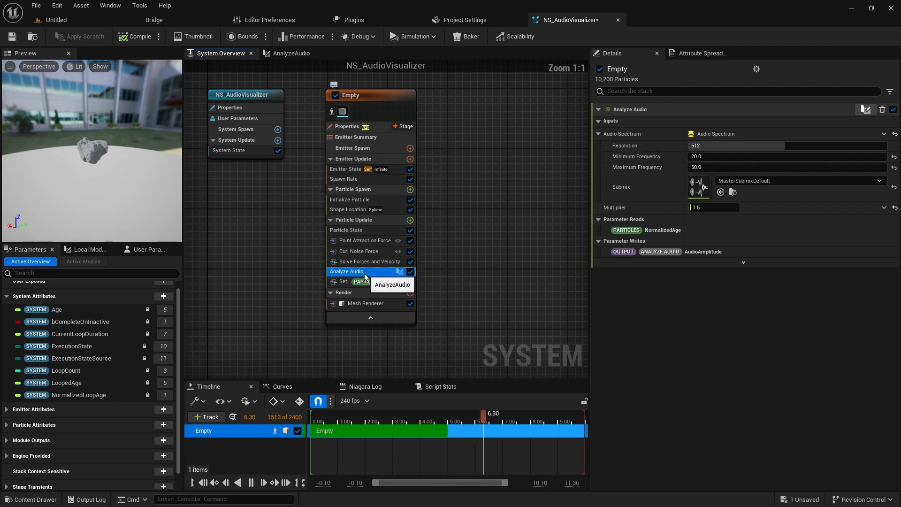
{"action": "left_click_drag", "start_coordinate": [365, 277], "coordinate": [365, 248]}
Examine which parameters Point Attraction Force writes and how Solve Forces and Velocity uses the accumulated force.
{"action": "left_click", "coordinate": [365, 240]}
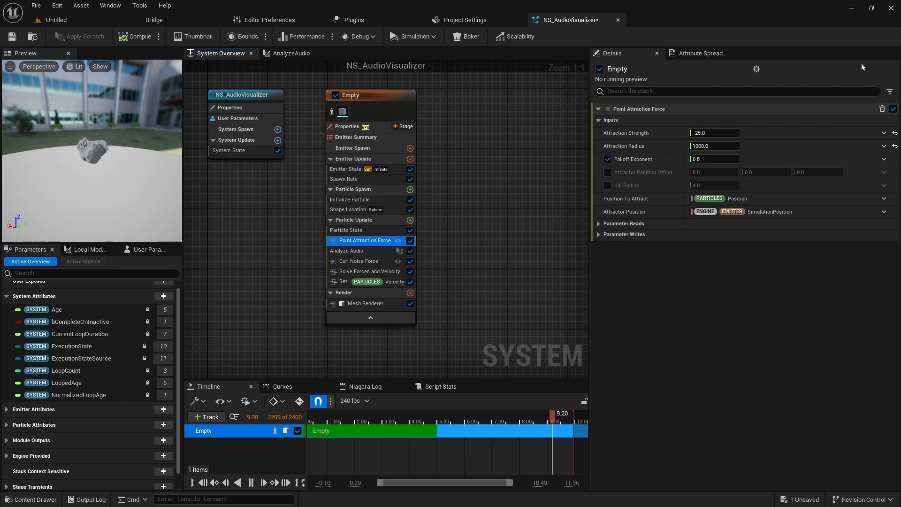
{"action": "left_click", "coordinate": [890, 92]}
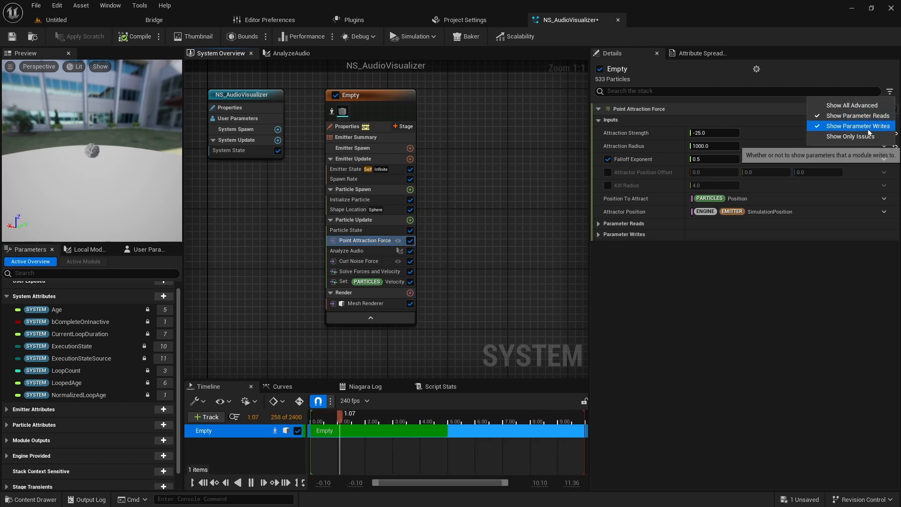
{"action": "left_click", "coordinate": [601, 234]}
{"action": "left_click", "coordinate": [601, 234]}
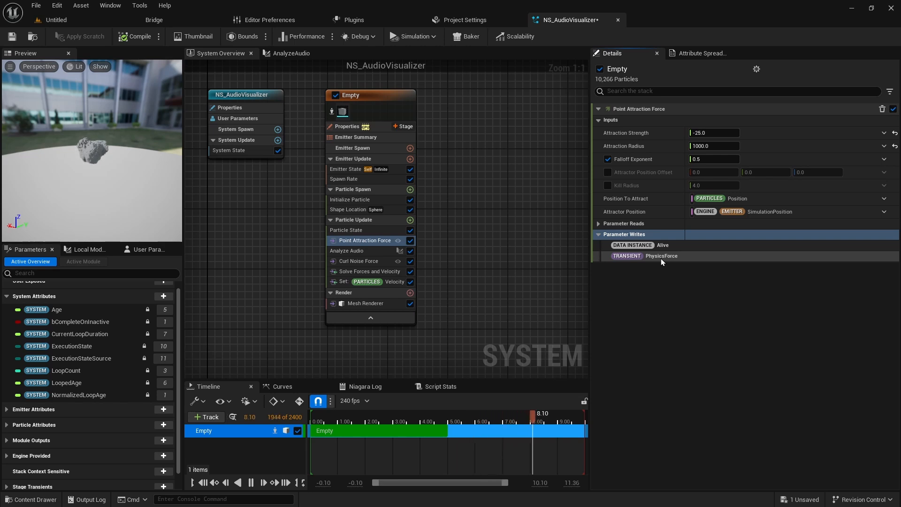
{"action": "left_click", "coordinate": [370, 272]}
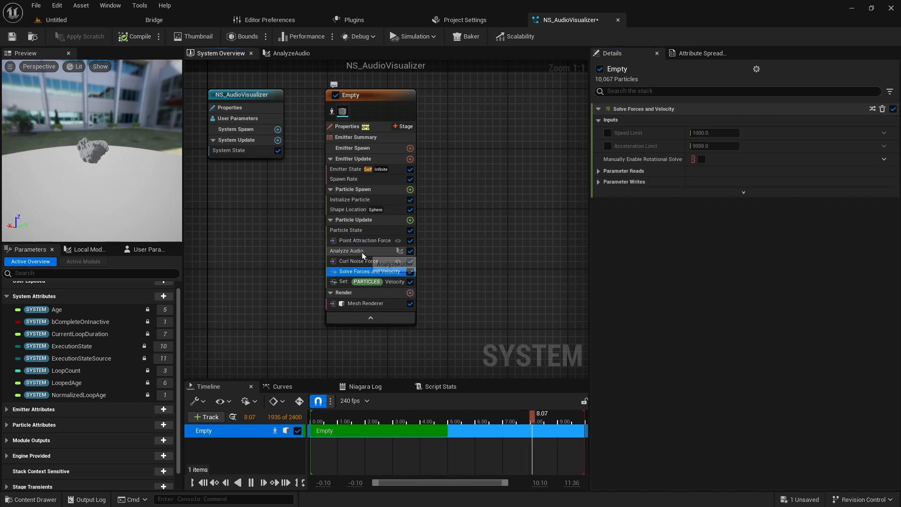
{"action": "left_click", "coordinate": [366, 241]}
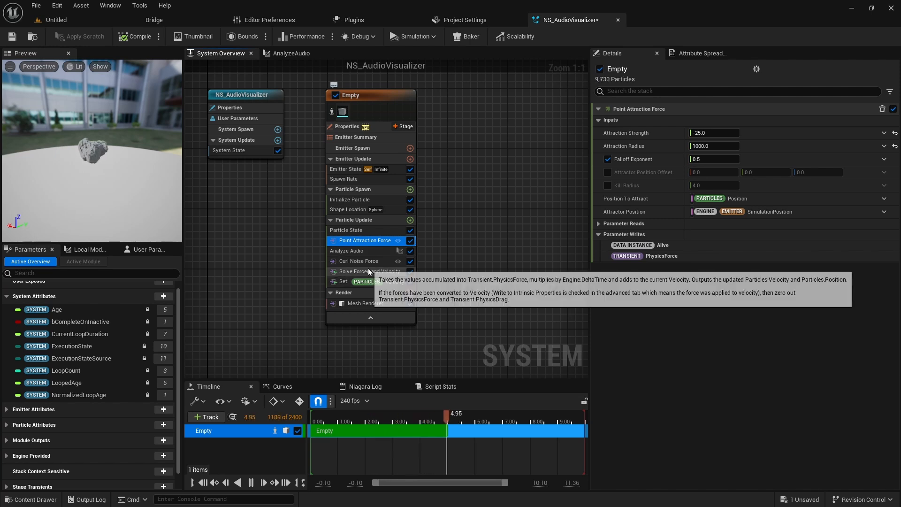
Add a Set Parameters module to Particle Update and place it directly after Analyze Audio.
{"action": "left_click", "coordinate": [382, 250]}
{"action": "left_click", "coordinate": [410, 220]}
{"action": "type", "text": "set"}
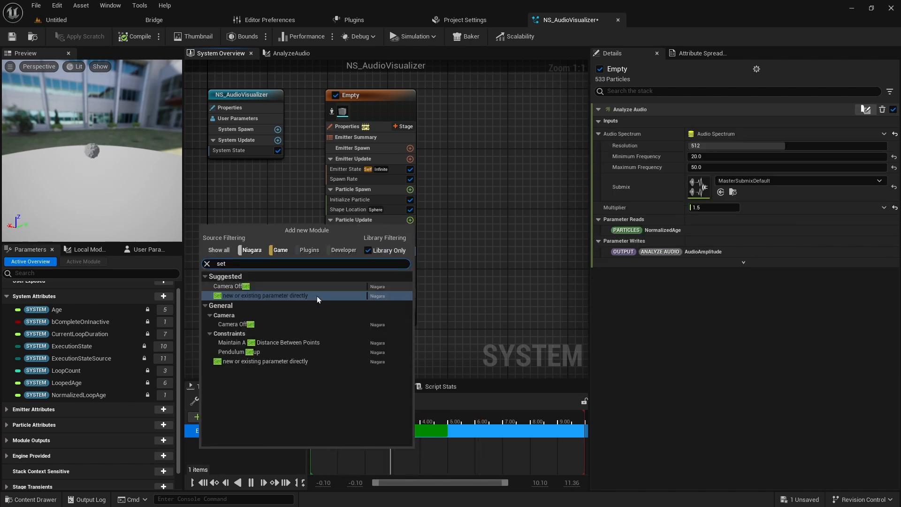
{"action": "left_click", "coordinate": [308, 295]}
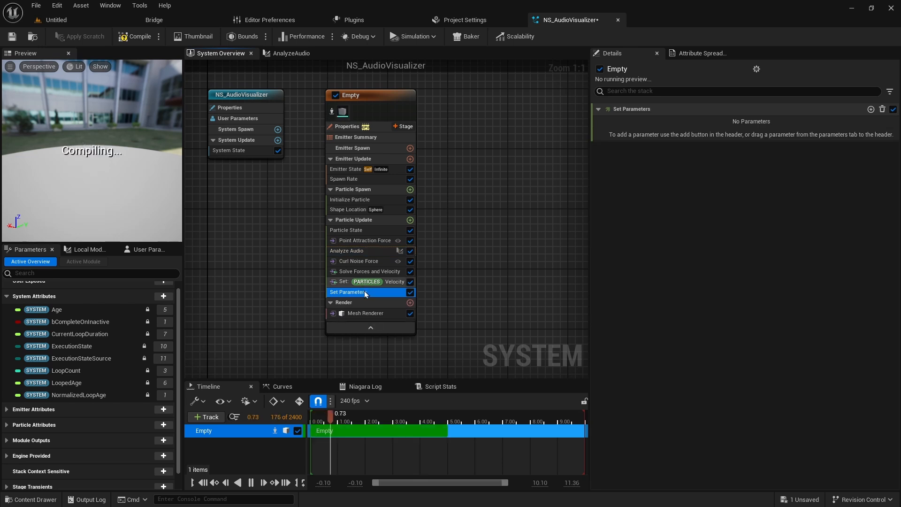
{"action": "left_click_drag", "start_coordinate": [363, 287], "coordinate": [367, 257]}
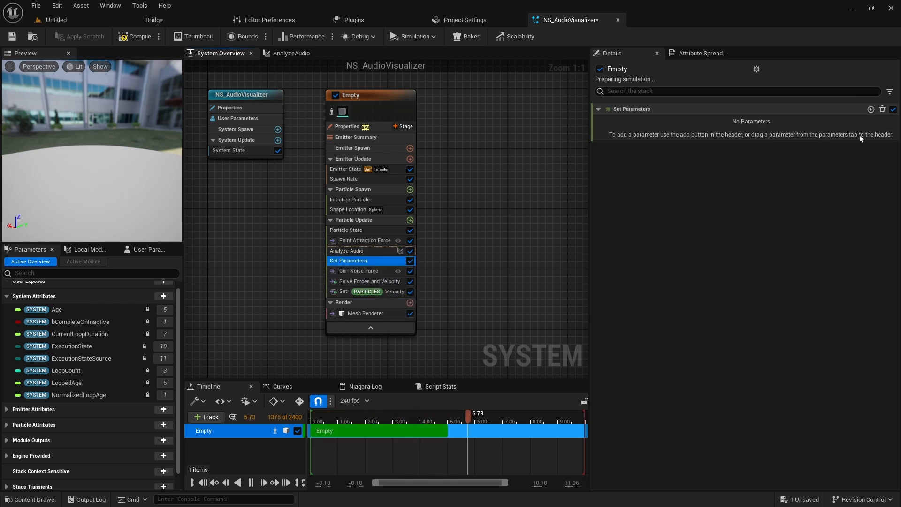
Add the TRANSIENT PhysicsForce parameter to the Set Parameters module.
{"action": "left_click", "coordinate": [871, 110]}
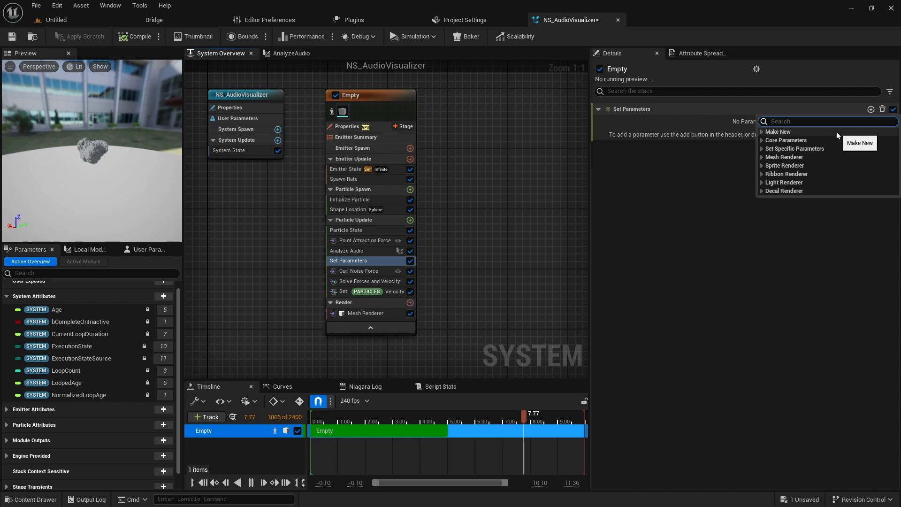
{"action": "type", "text": "physics"}
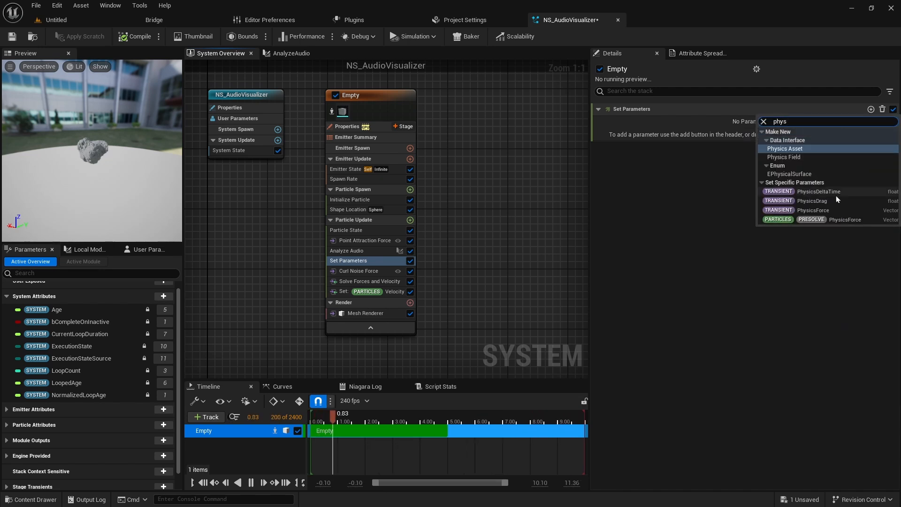
{"action": "left_click", "coordinate": [836, 195]}
Assign the Multiply Vector by Float dynamic input to TRANSIENT PhysicsForce.
{"action": "left_click", "coordinate": [885, 122]}
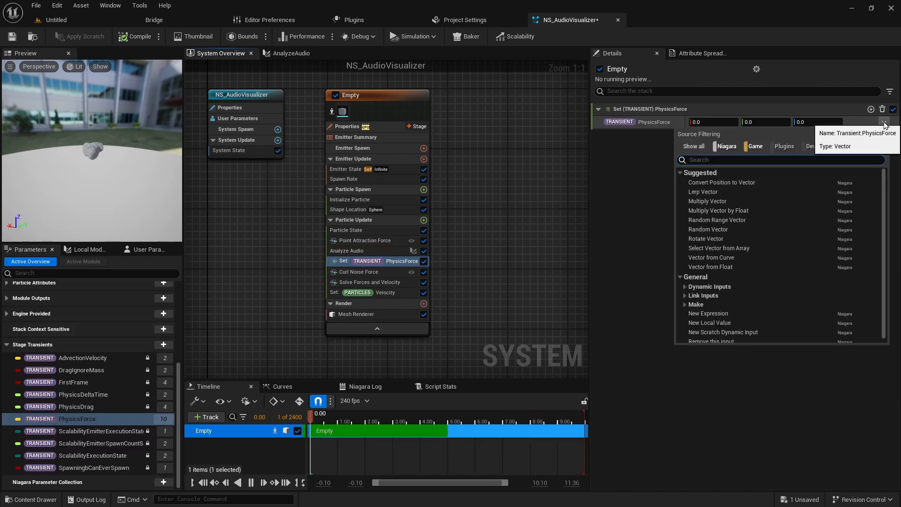
{"action": "type", "text": "m"}
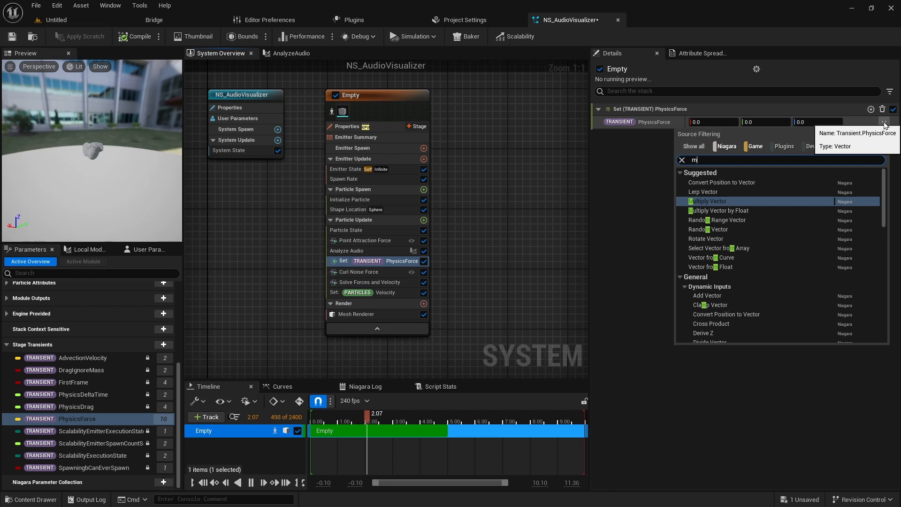
{"action": "type", "text": "ulti"}
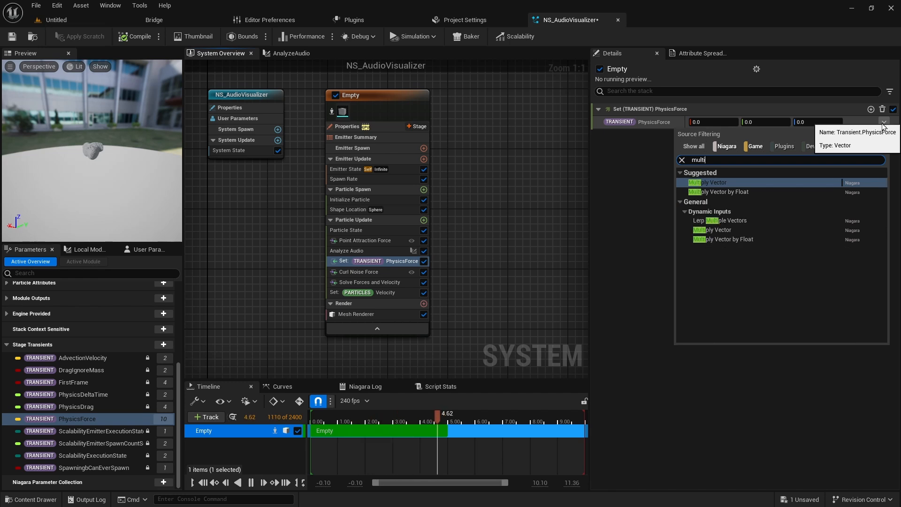
{"action": "left_click", "coordinate": [747, 192]}
Link the multiplication's Vector input to TRANSIENT PhysicsForce and its Float input to the Analyze Audio output AudioAmplitude.
{"action": "left_click", "coordinate": [884, 136]}
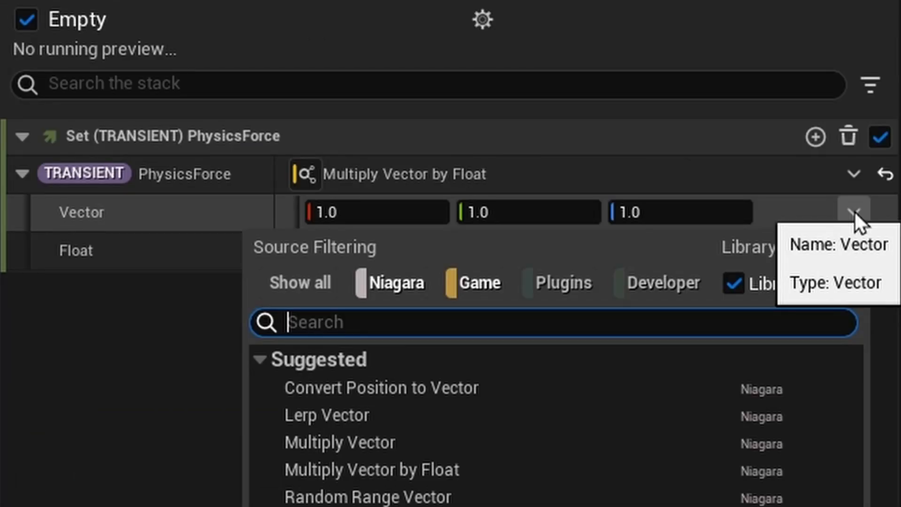
{"action": "type", "text": "phy"}
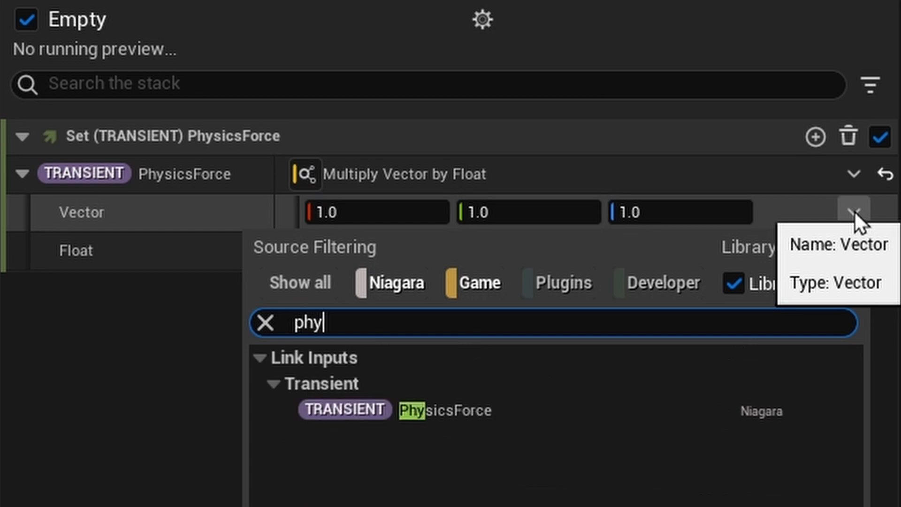
{"action": "key", "text": "Return"}
{"action": "left_click", "coordinate": [855, 258]}
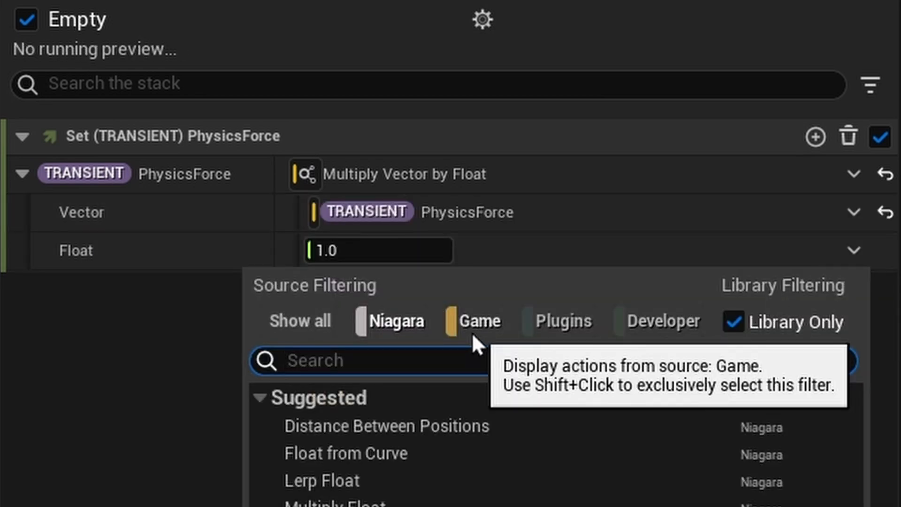
{"action": "type", "text": "audio"}
{"action": "key", "text": "Return"}
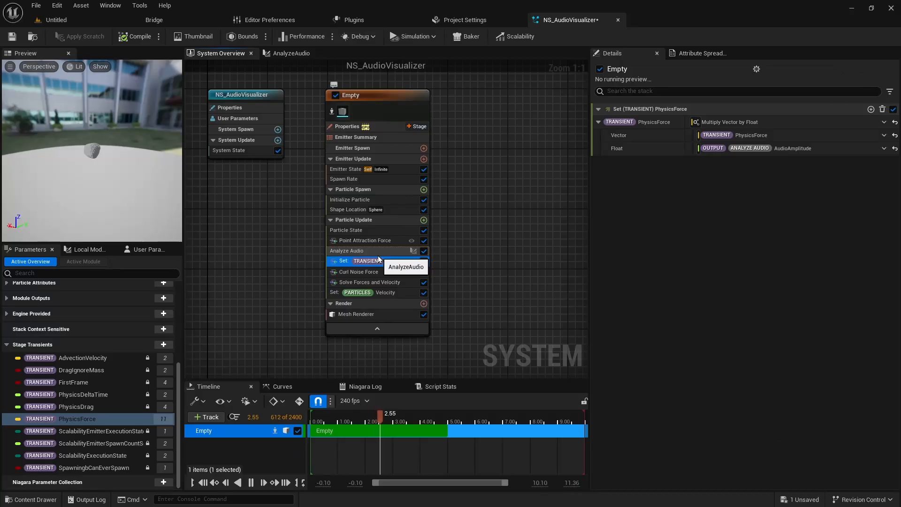
Set the Multiplier of the Analyze Audio module to 1.
{"action": "left_click", "coordinate": [387, 254]}
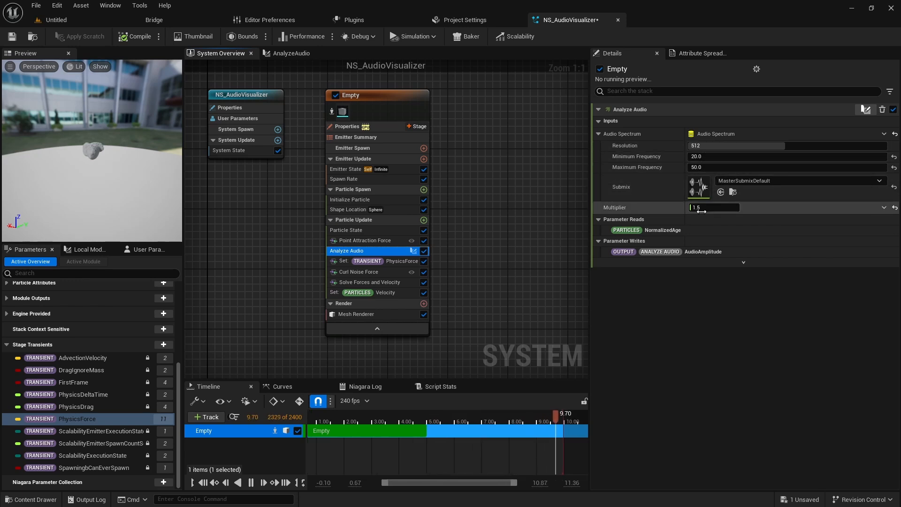
{"action": "left_click", "coordinate": [713, 211]}
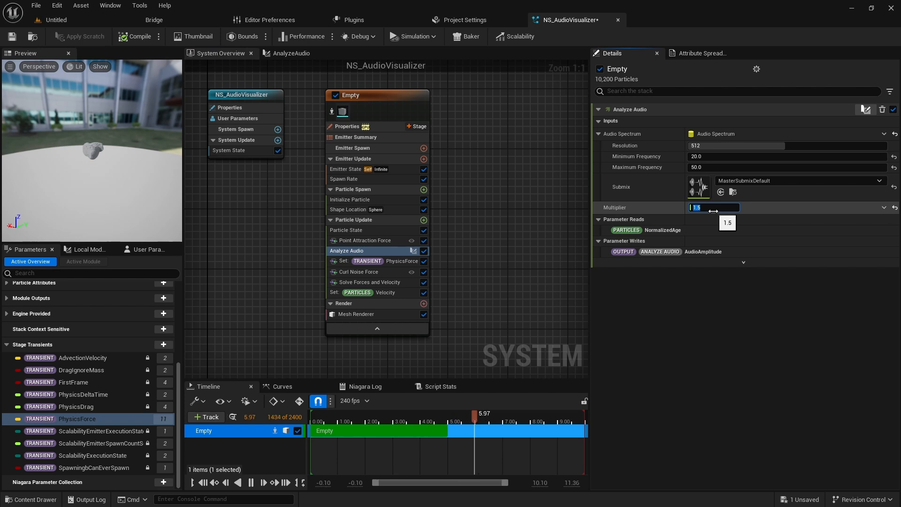
{"action": "type", "text": "1"}
Compare the settings of Point Attraction Force, the PhysicsForce multiplication and the Particles Velocity multiplication in Particle Update.
{"action": "left_click", "coordinate": [388, 262]}
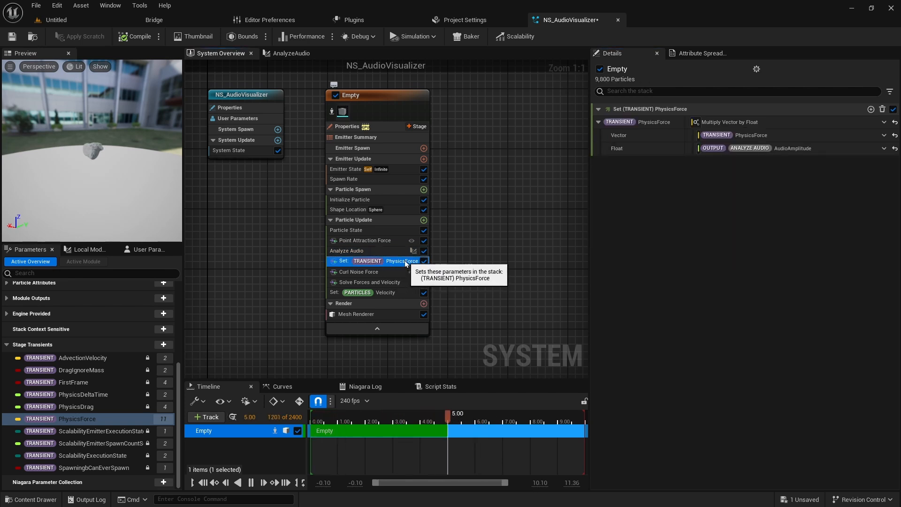
{"action": "left_click", "coordinate": [387, 242]}
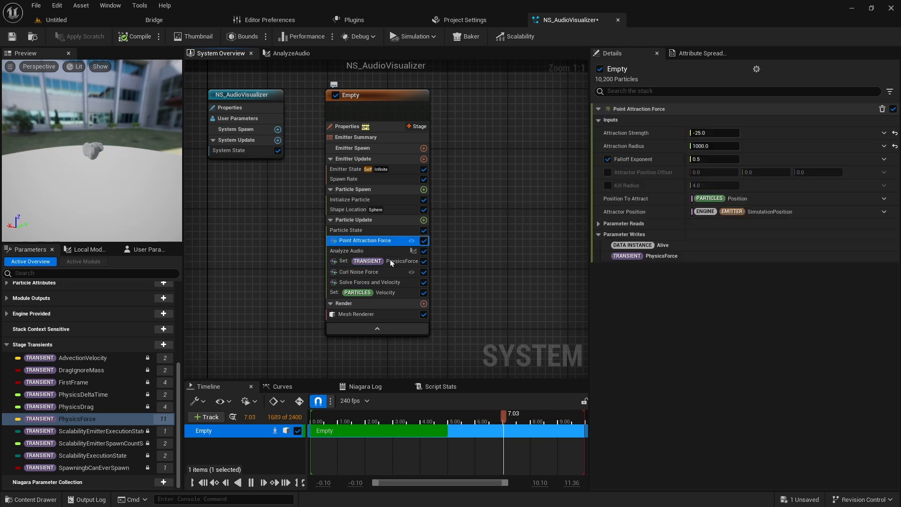
{"action": "left_click", "coordinate": [390, 261]}
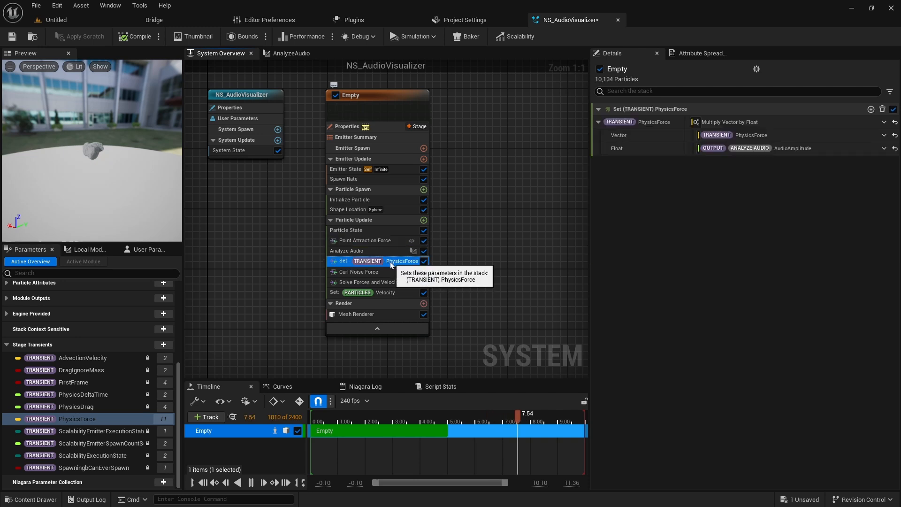
{"action": "left_click", "coordinate": [385, 293]}
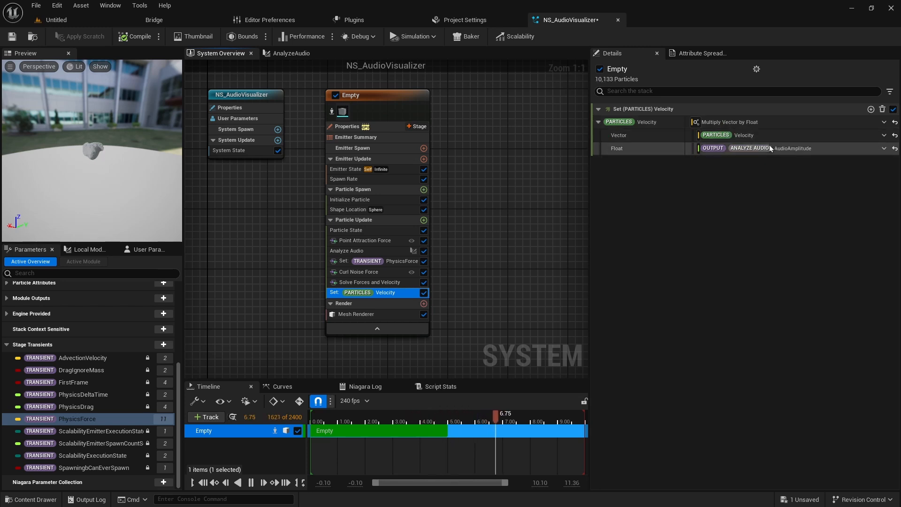
Duplicate the Analyze Audio module in Particle Update, placing the copy directly below Solve Forces and Velocity.
{"action": "left_click", "coordinate": [368, 251]}
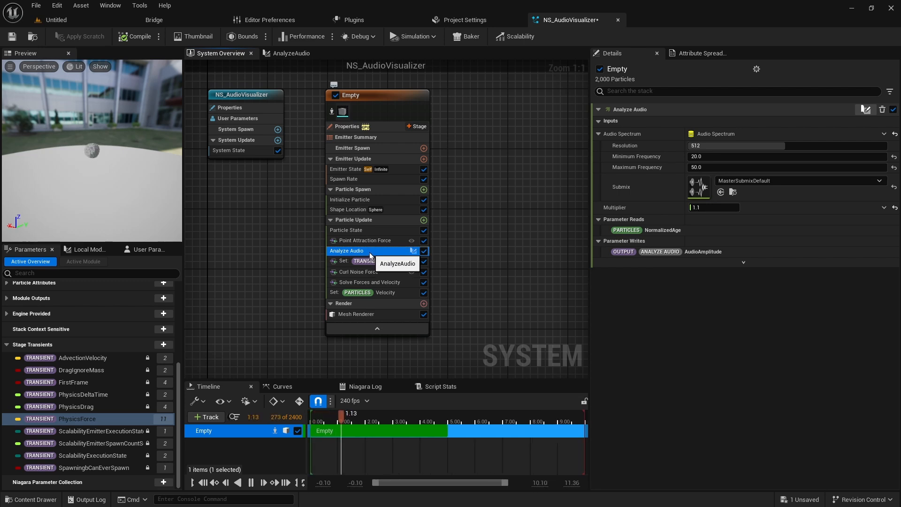
{"action": "left_click", "coordinate": [371, 282]}
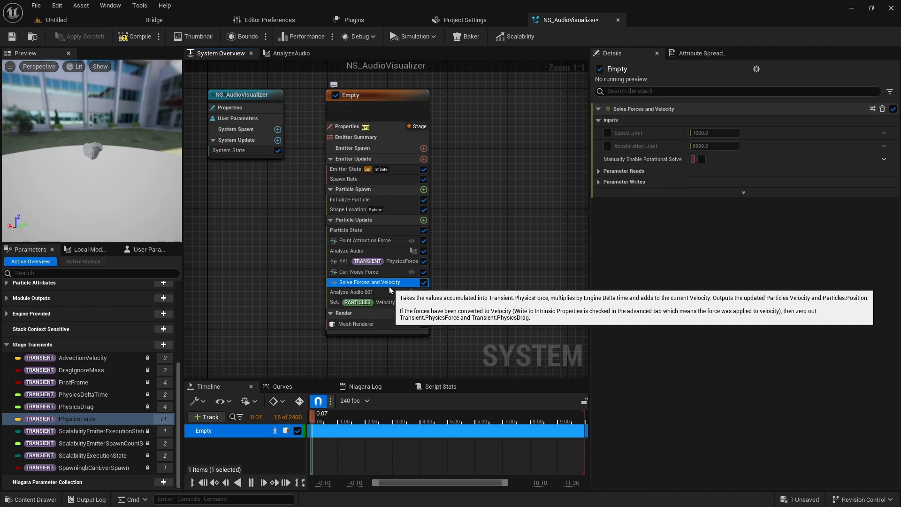
{"action": "key", "text": "ctrl+v"}
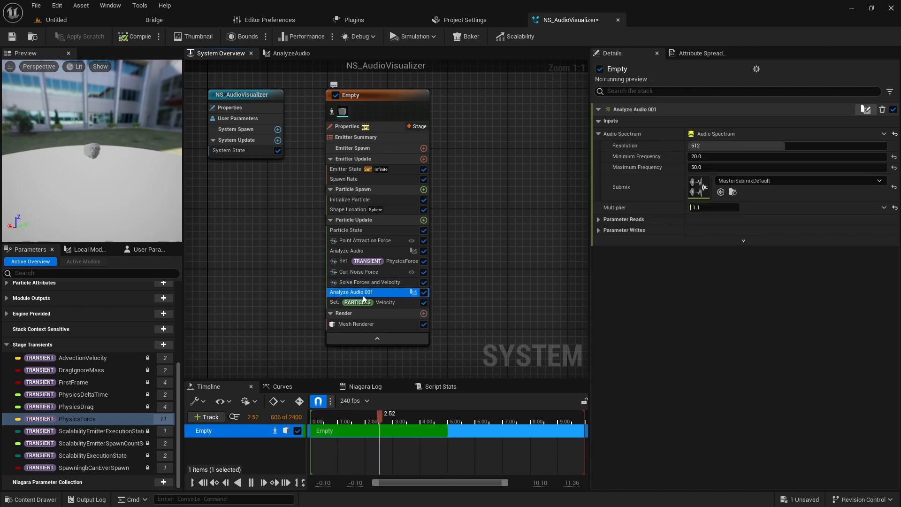
Set the Analyze Audio 001 module's minimum frequency to 100 and its maximum frequency to 300.
{"action": "left_click", "coordinate": [699, 158]}
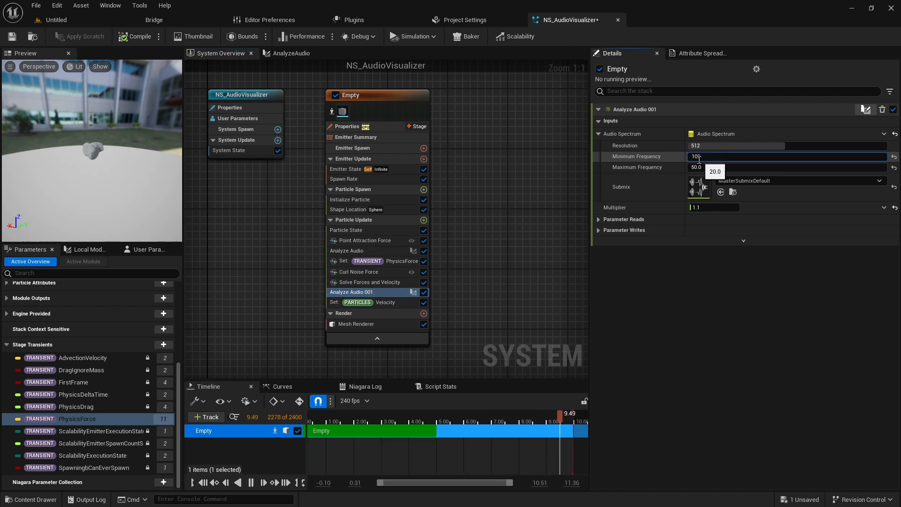
{"action": "type", "text": "100"}
{"action": "key", "text": "Tab"}
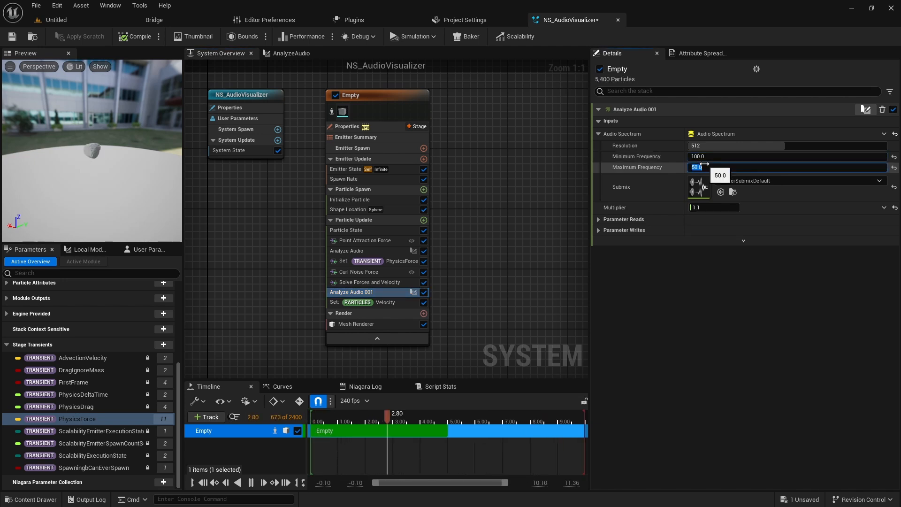
{"action": "type", "text": "300"}
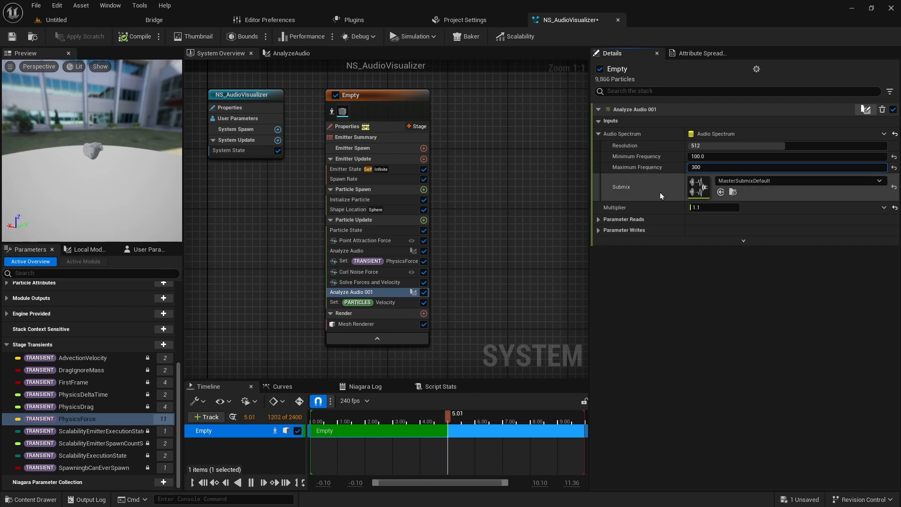
{"action": "left_click", "coordinate": [660, 192]}
Link the float multiplier of the Set Particles Velocity module to the AudioAmplitude output of Analyze Audio 001.
{"action": "left_click", "coordinate": [386, 303]}
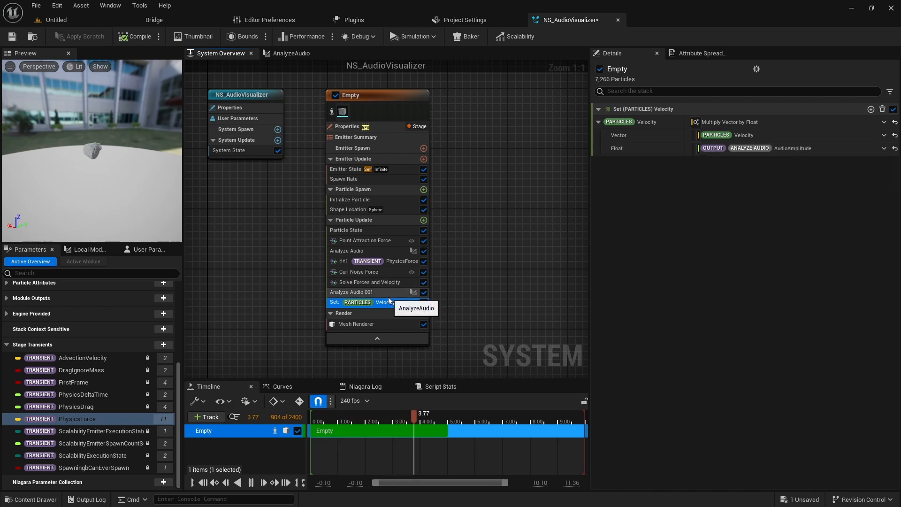
{"action": "left_click", "coordinate": [884, 149]}
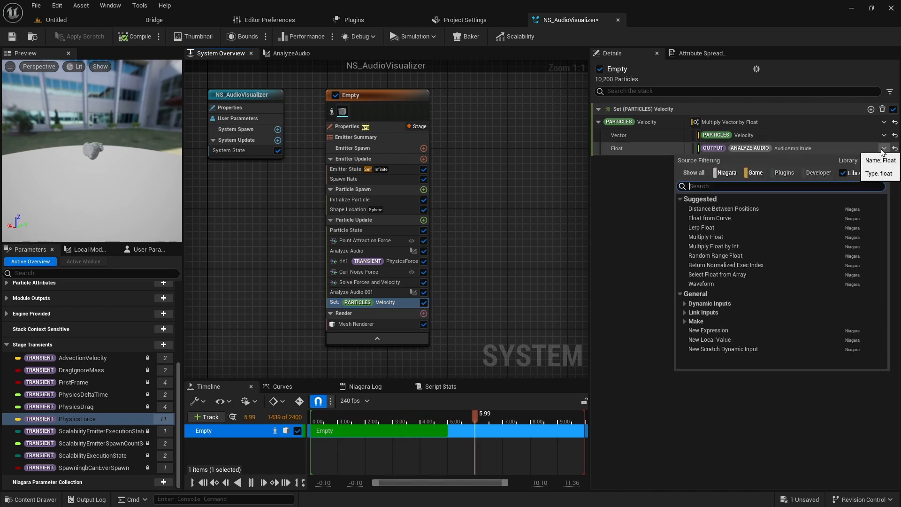
{"action": "type", "text": "audio"}
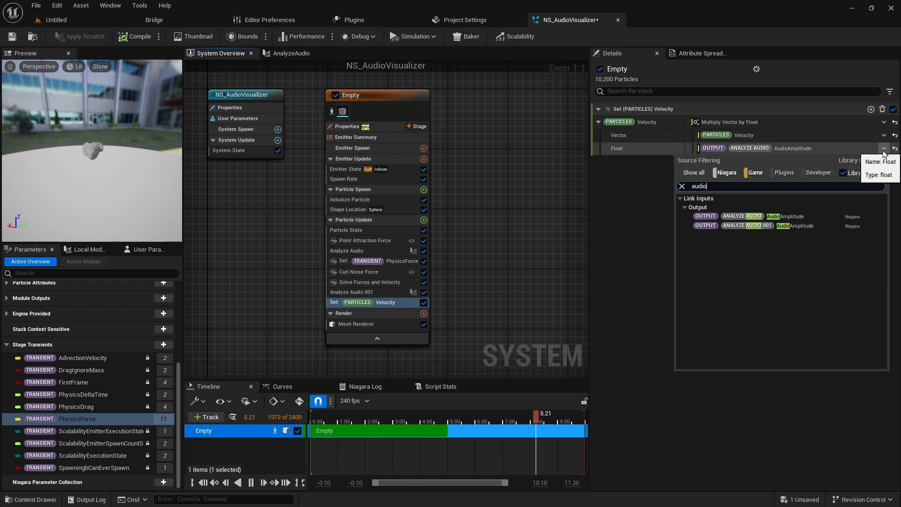
{"action": "left_click", "coordinate": [768, 227]}
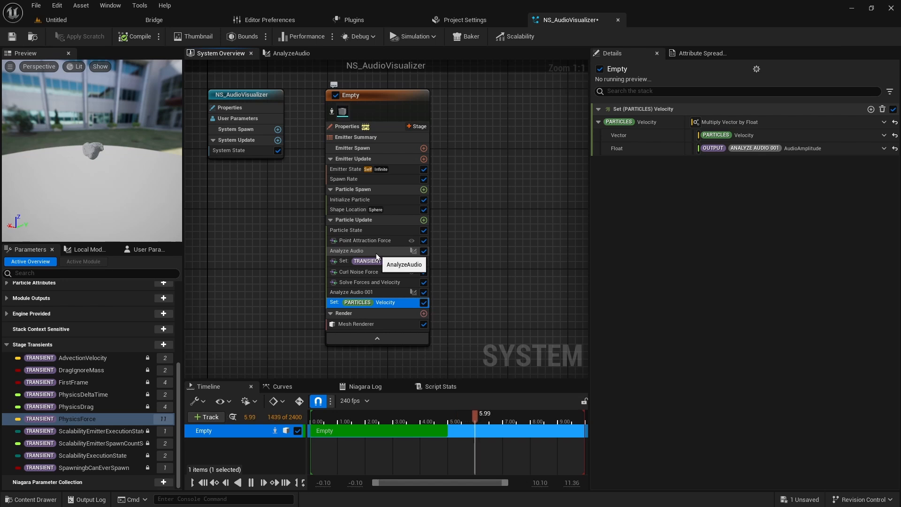
Compare the multipliers of the Set PhysicsForce and Set Velocity modules, and check the effect with audio in the preview.
{"action": "left_click", "coordinate": [390, 262]}
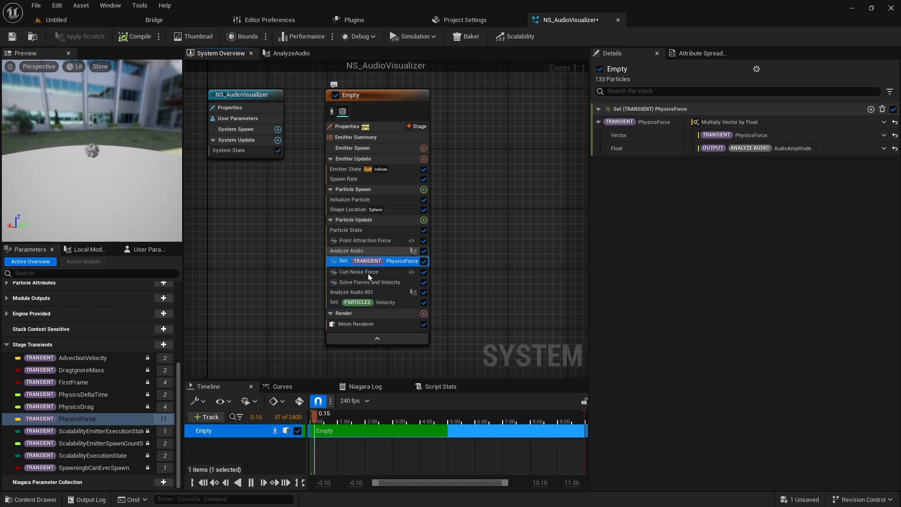
{"action": "left_click", "coordinate": [383, 303]}
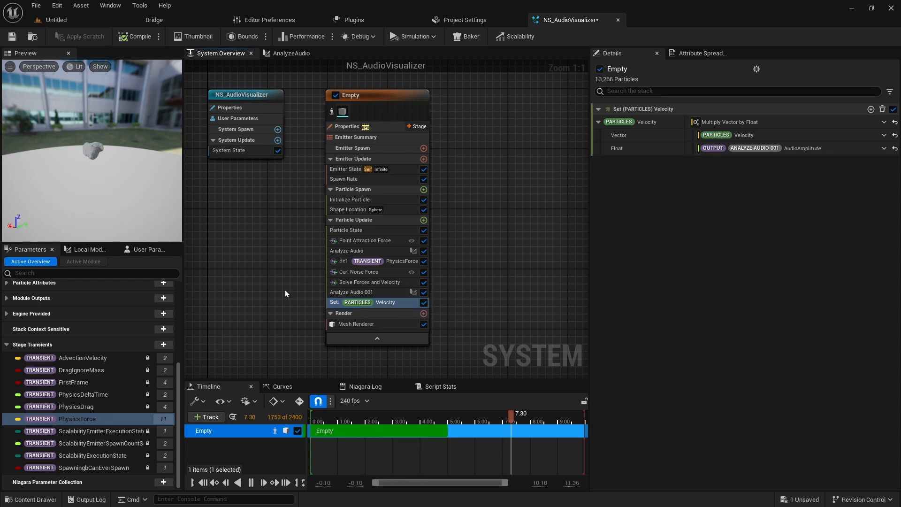
{"action": "key", "text": "ctrl+space"}
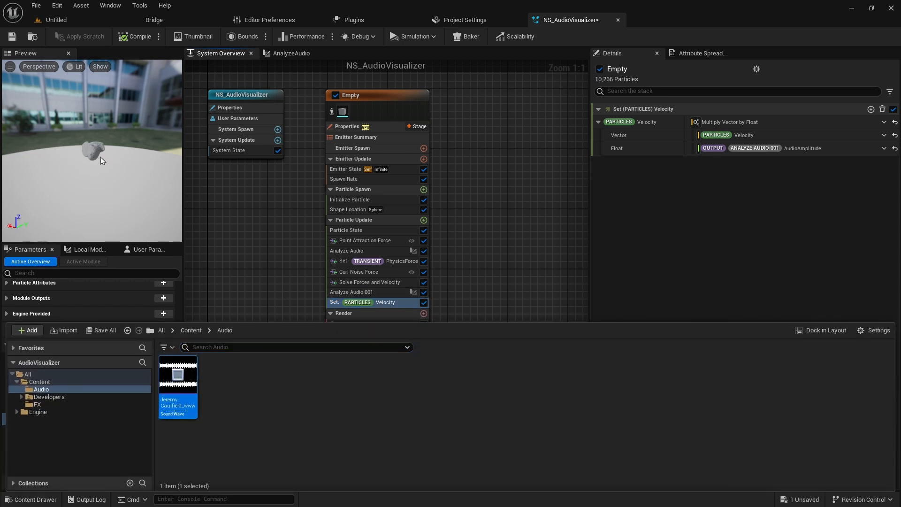
{"action": "left_click", "coordinate": [95, 157]}
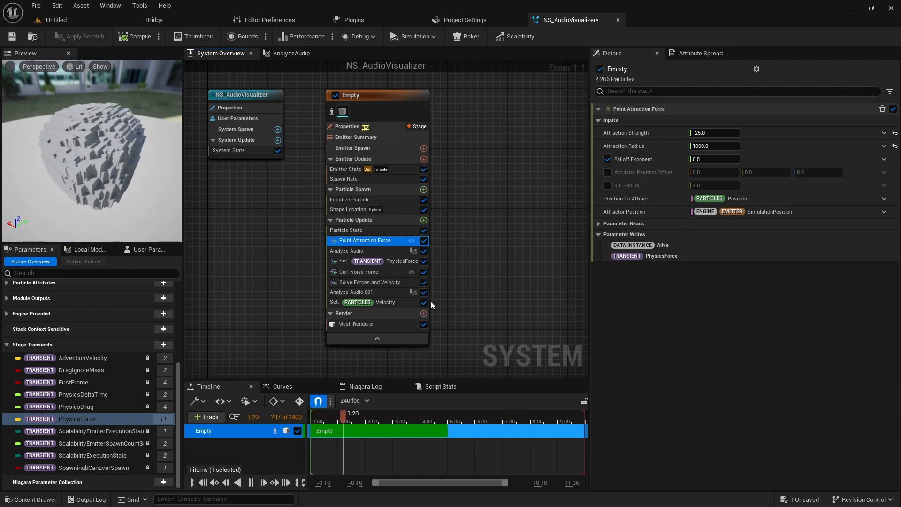
Set the Mesh Renderer's cube scale to 0.2 on the Y and Z axes.
{"action": "left_click", "coordinate": [386, 324]}
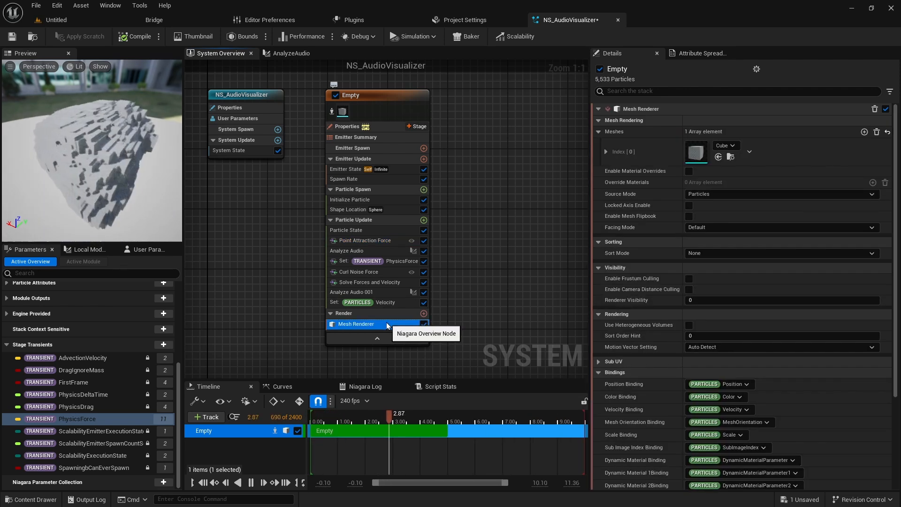
{"action": "left_click", "coordinate": [605, 151]}
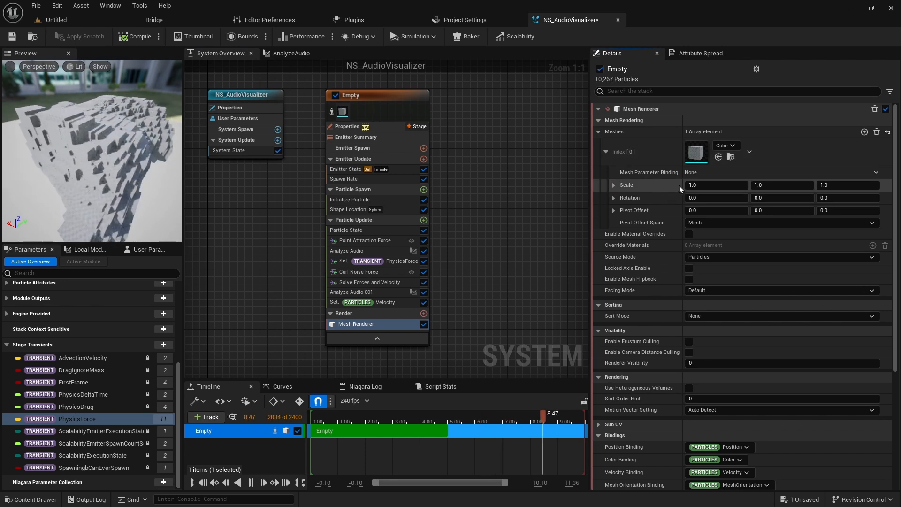
{"action": "left_click", "coordinate": [765, 186]}
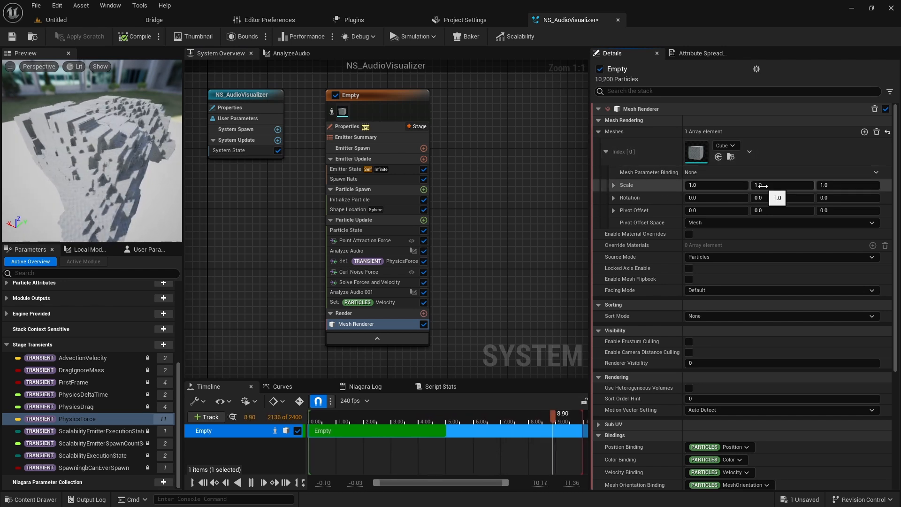
{"action": "type", "text": "0.2"}
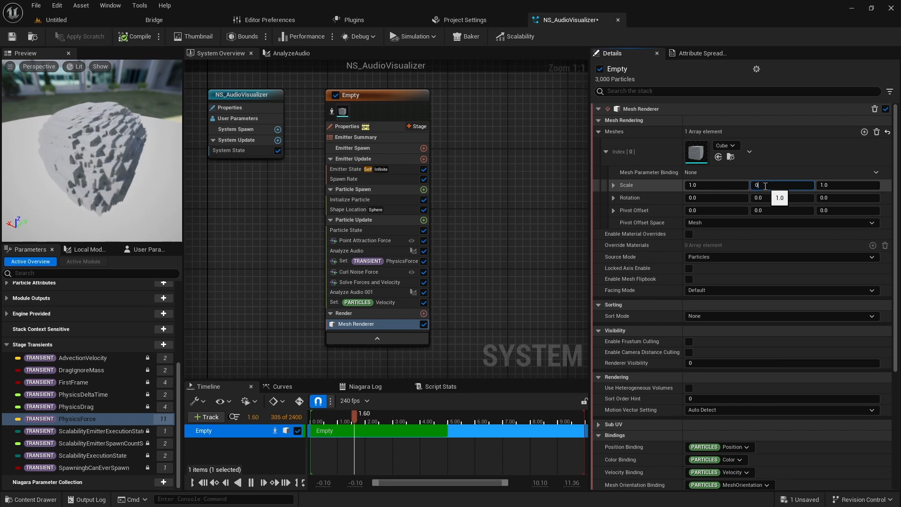
{"action": "left_click", "coordinate": [822, 186]}
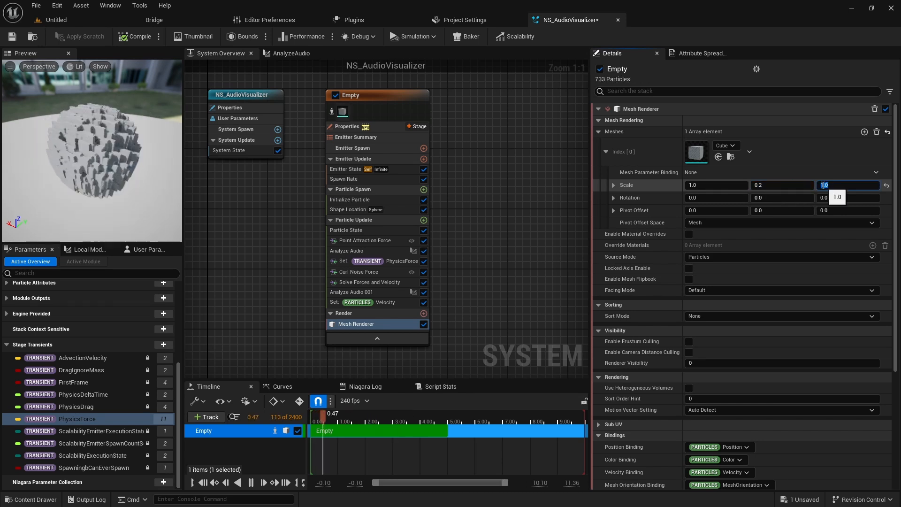
{"action": "type", "text": "0.2"}
{"action": "key", "text": "Return"}
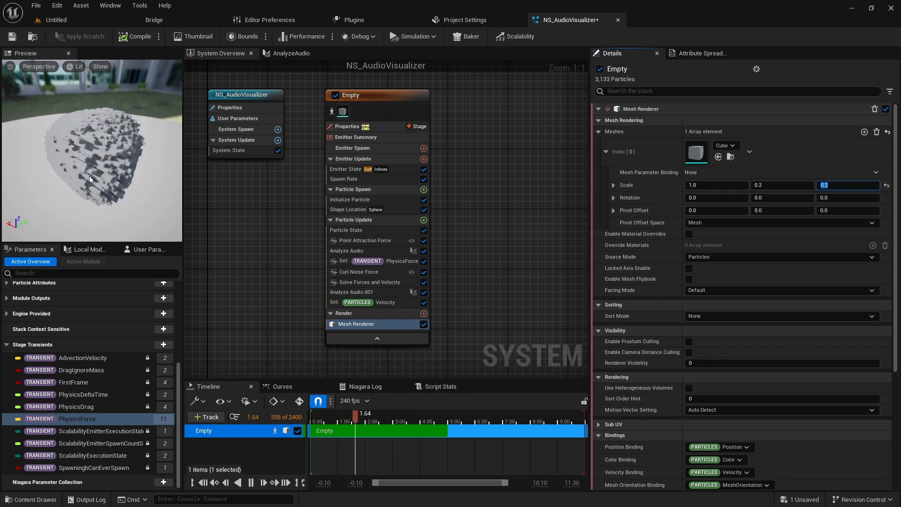
Add an Update Mesh Orientation module to Particle Update and move it below the Set Particles Velocity module.
{"action": "scroll", "coordinate": [89, 175], "scroll_direction": "up", "scroll_amount": 5}
{"action": "scroll", "coordinate": [87, 169], "scroll_direction": "down", "scroll_amount": 5}
{"action": "left_click_drag", "start_coordinate": [87, 169], "coordinate": [85, 156]}
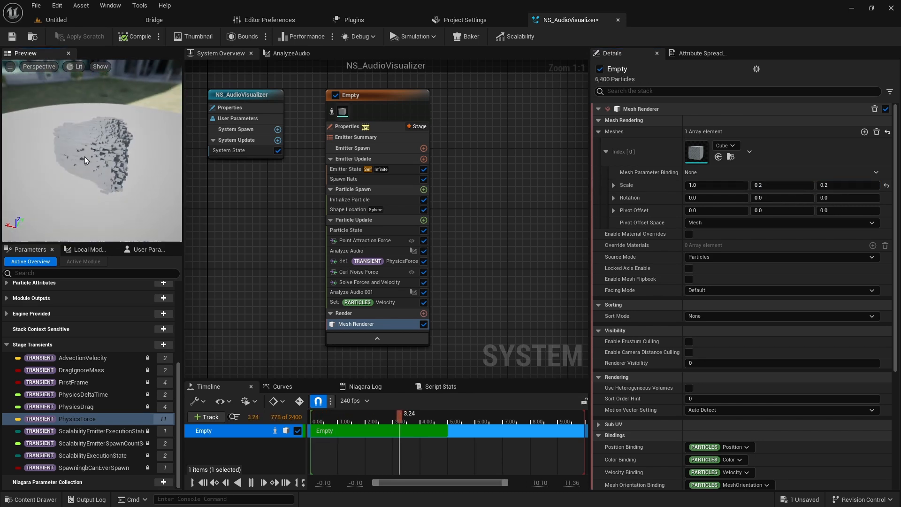
{"action": "scroll", "coordinate": [94, 157], "scroll_direction": "up", "scroll_amount": 5}
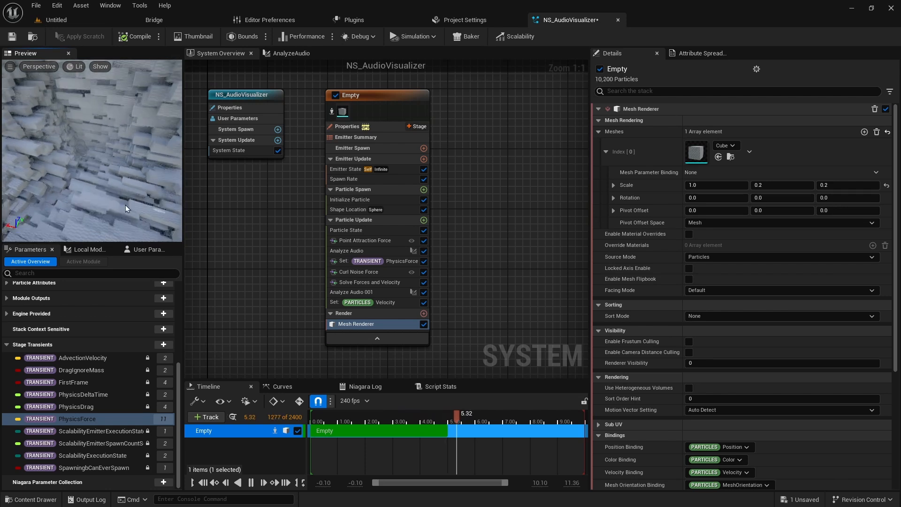
{"action": "scroll", "coordinate": [120, 186], "scroll_direction": "down", "scroll_amount": 10}
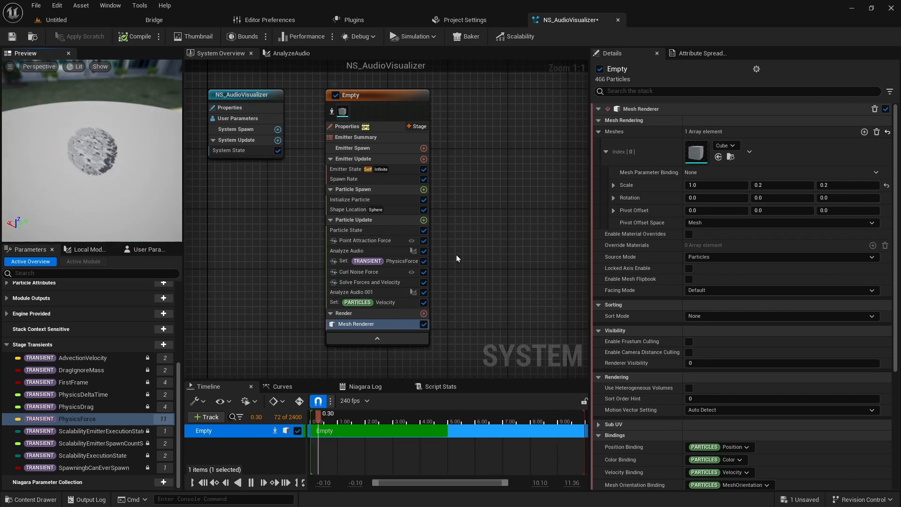
{"action": "left_click", "coordinate": [424, 220]}
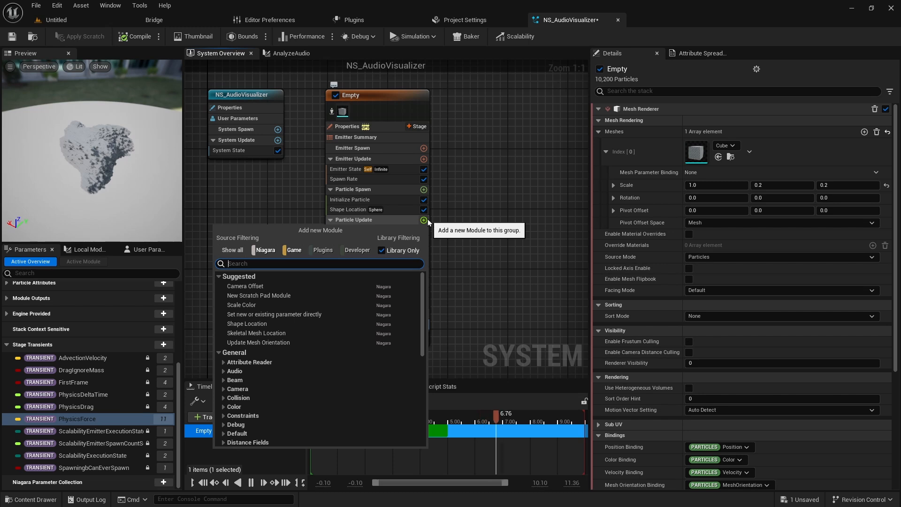
{"action": "type", "text": "mesh"}
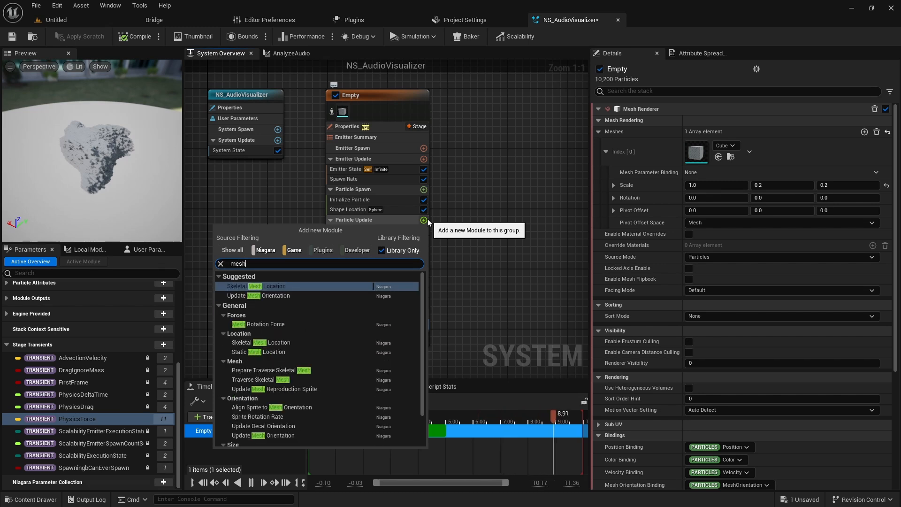
{"action": "type", "text": " ori"}
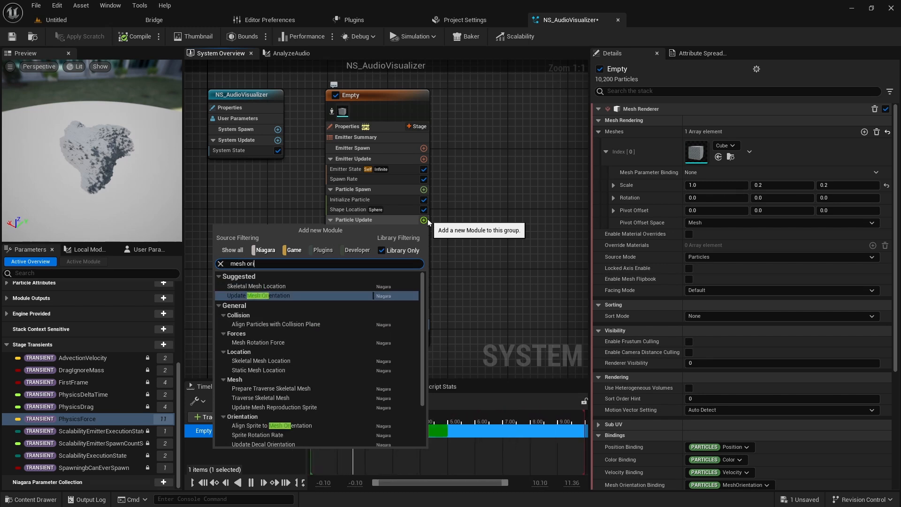
{"action": "left_click", "coordinate": [252, 298]}
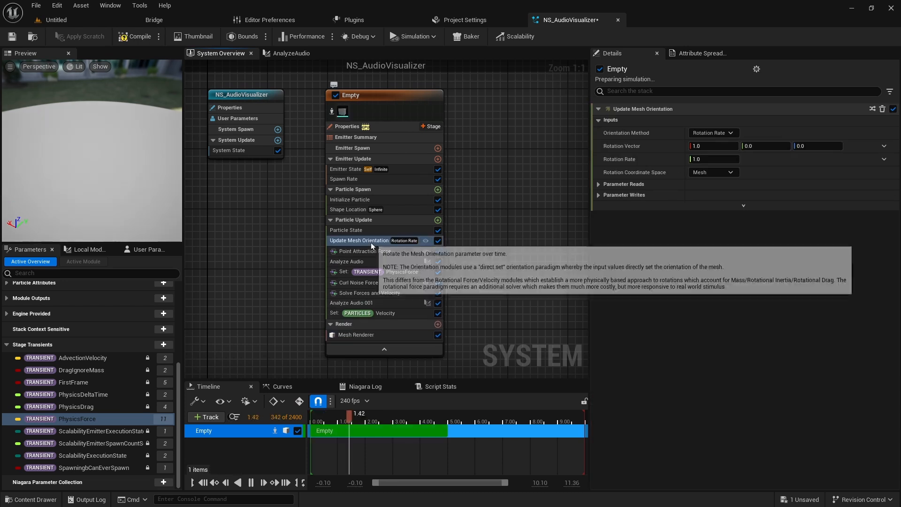
{"action": "left_click_drag", "start_coordinate": [371, 242], "coordinate": [373, 319]}
Set the mesh orientation method to Orient To Vector(s) and link its Facing Direction to Particles Velocity.
{"action": "left_click", "coordinate": [711, 133]}
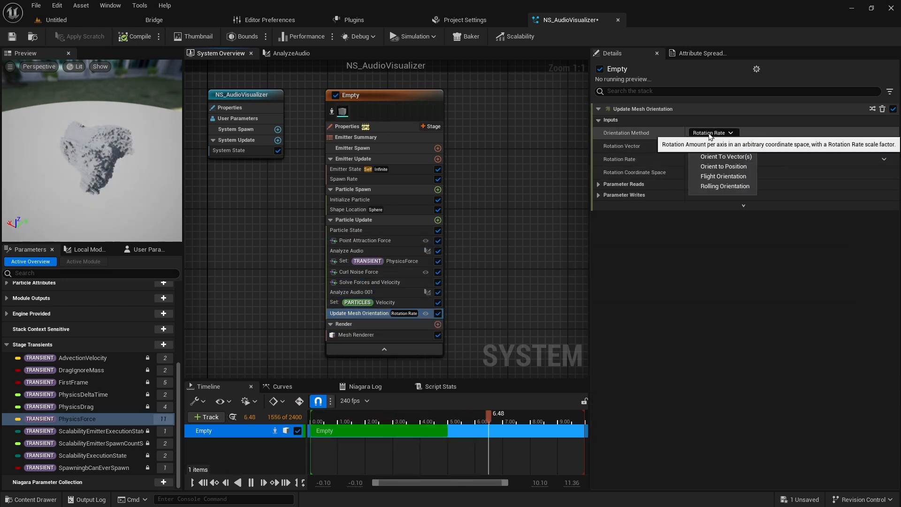
{"action": "left_click", "coordinate": [722, 156]}
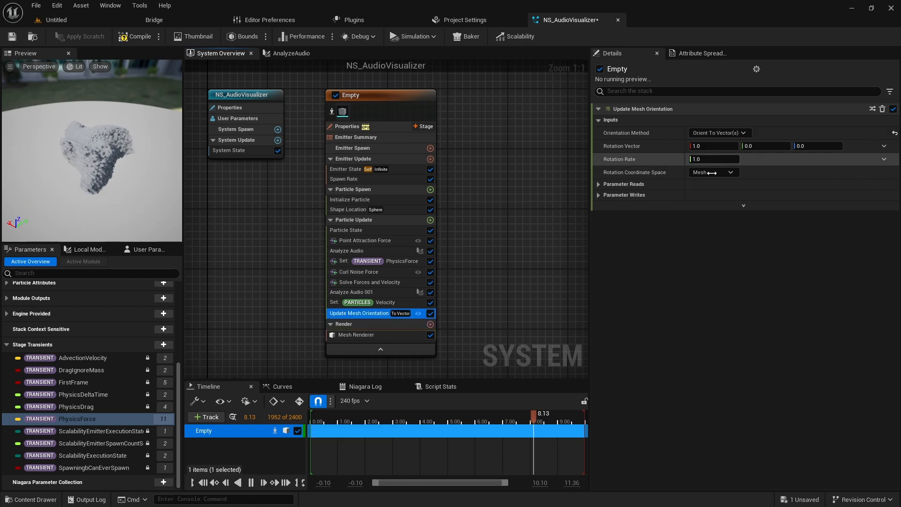
{"action": "left_click", "coordinate": [884, 146]}
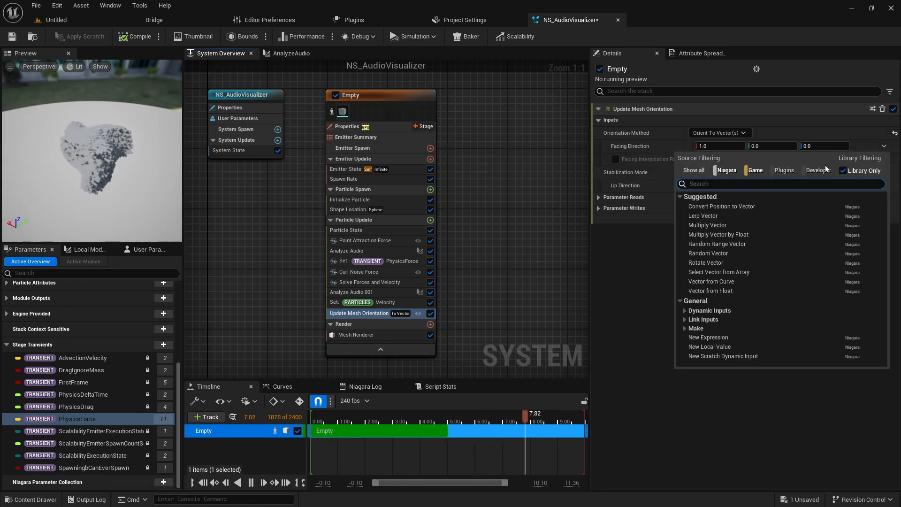
{"action": "type", "text": "vel"}
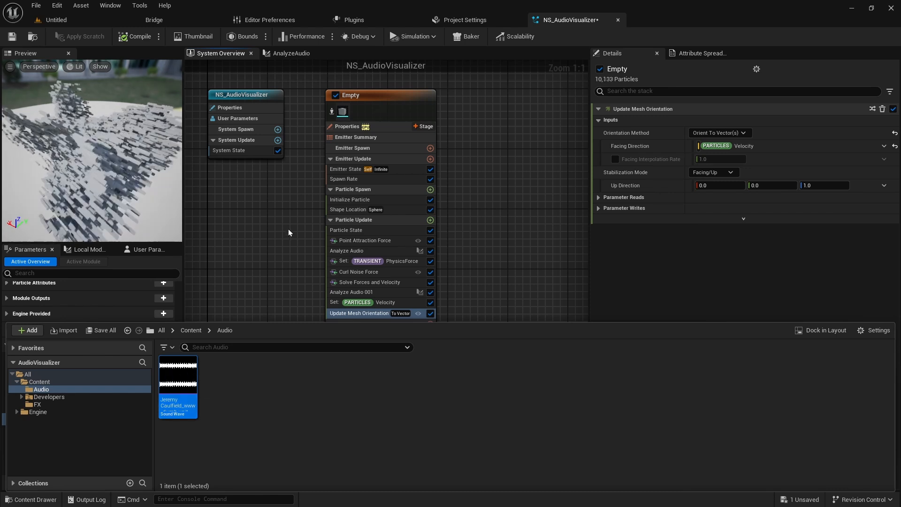
Preview how the particles react to the sound wave in the Audio folder, and close the Content Drawer.
{"action": "mouse_move", "coordinate": [178, 381]}
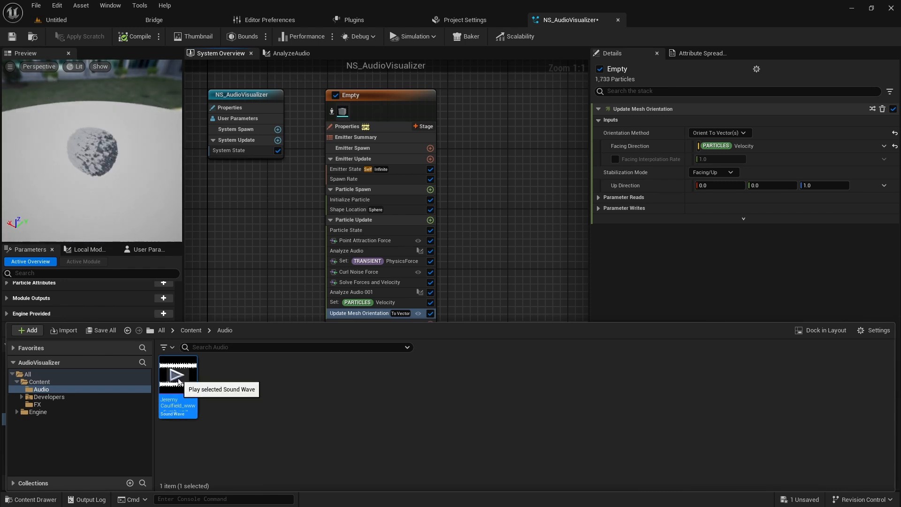
{"action": "left_click", "coordinate": [178, 382]}
{"action": "left_click", "coordinate": [195, 221]}
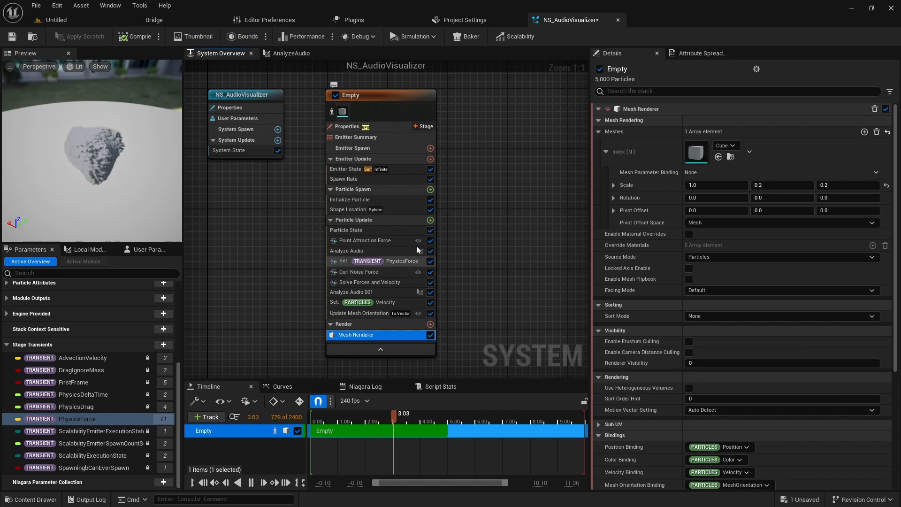
Add a Scale Mesh Size module to Particle Update.
{"action": "left_click", "coordinate": [430, 220]}
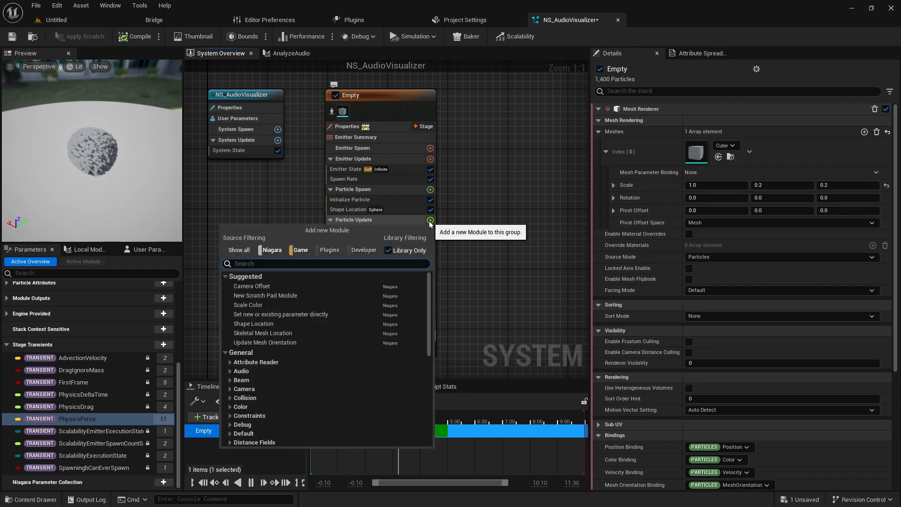
{"action": "type", "text": "scale"}
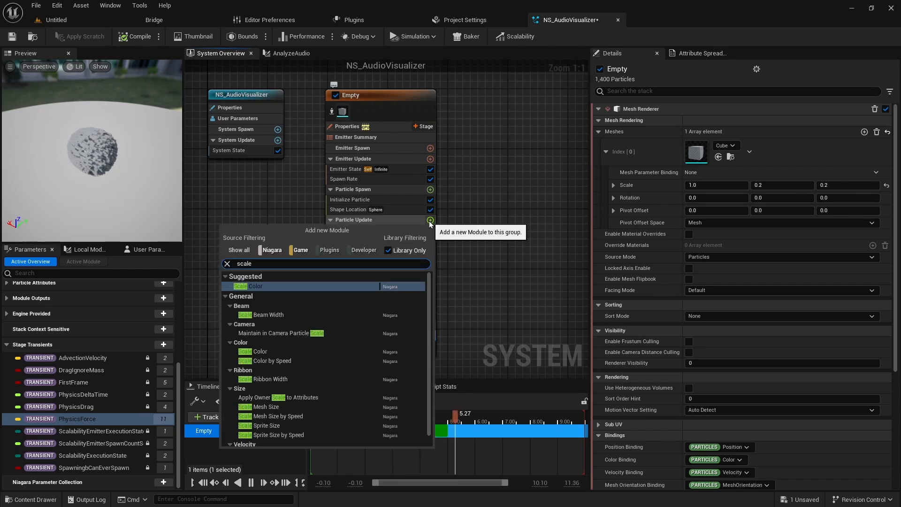
{"action": "key", "text": "Down"}
{"action": "key", "text": "Down"}
{"action": "key", "text": "Down"}
{"action": "key", "text": "Down"}
{"action": "key", "text": "Down"}
{"action": "key", "text": "Down"}
{"action": "key", "text": "Down"}
{"action": "key", "text": "Down"}
{"action": "key", "text": "Down"}
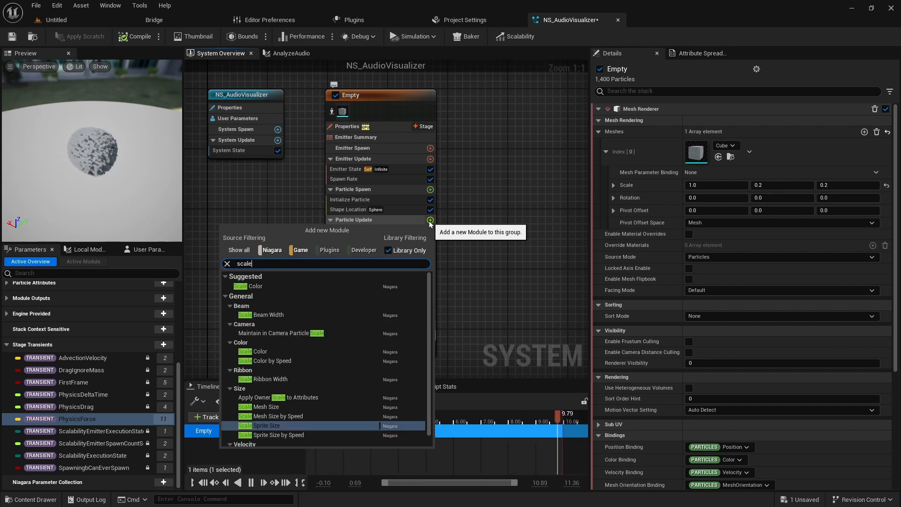
{"action": "key", "text": "Up"}
{"action": "key", "text": "Up"}
{"action": "key", "text": "Return"}
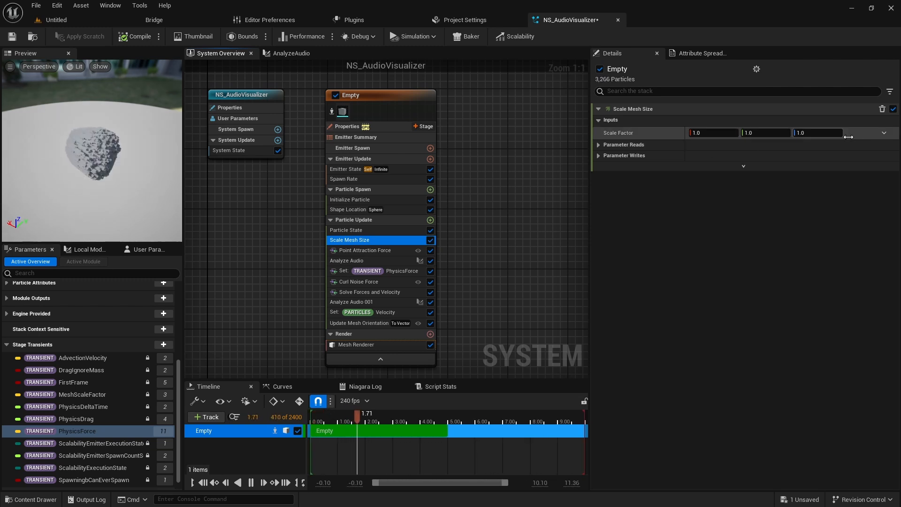
Drive the Scale Mesh Size module's Scale Factor with a Vector from Curve input and widen the Details area.
{"action": "left_click", "coordinate": [885, 133]}
{"action": "type", "text": "cur"}
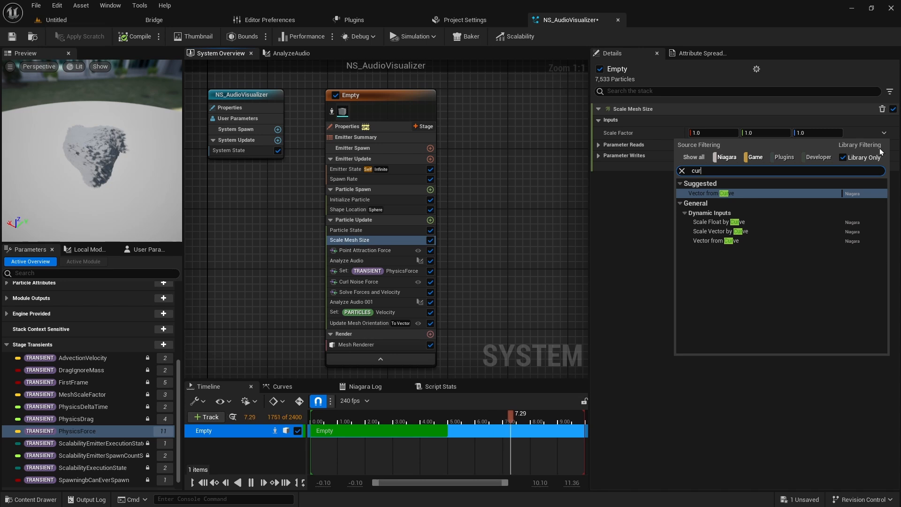
{"action": "left_click", "coordinate": [761, 194]}
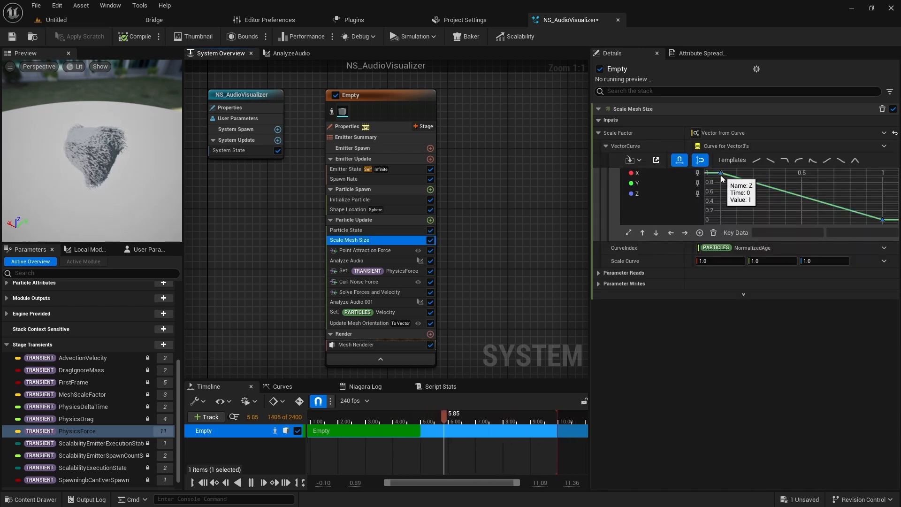
{"action": "left_click_drag", "start_coordinate": [590, 184], "coordinate": [528, 184]}
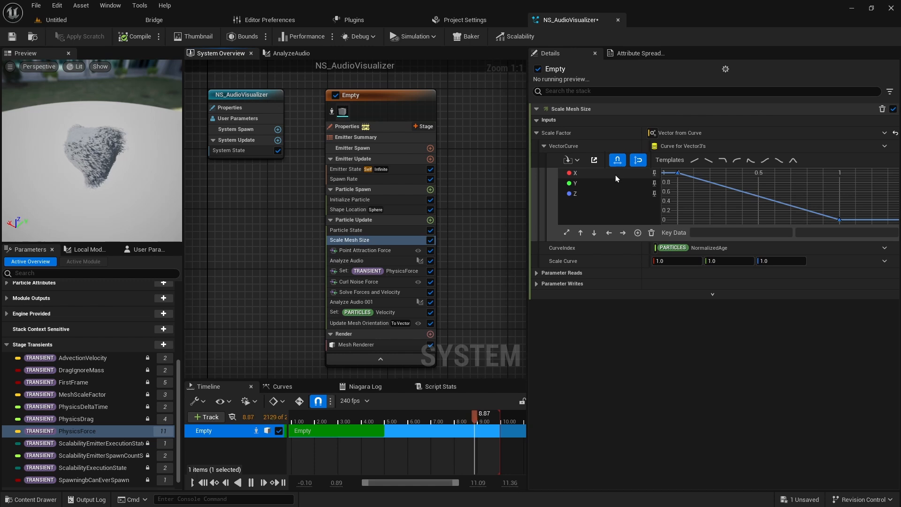
Set the keys at time 0 on the scale factor's X, Y and Z curves to a value of 0.
{"action": "left_click", "coordinate": [598, 183]}
{"action": "left_click", "coordinate": [624, 194]}
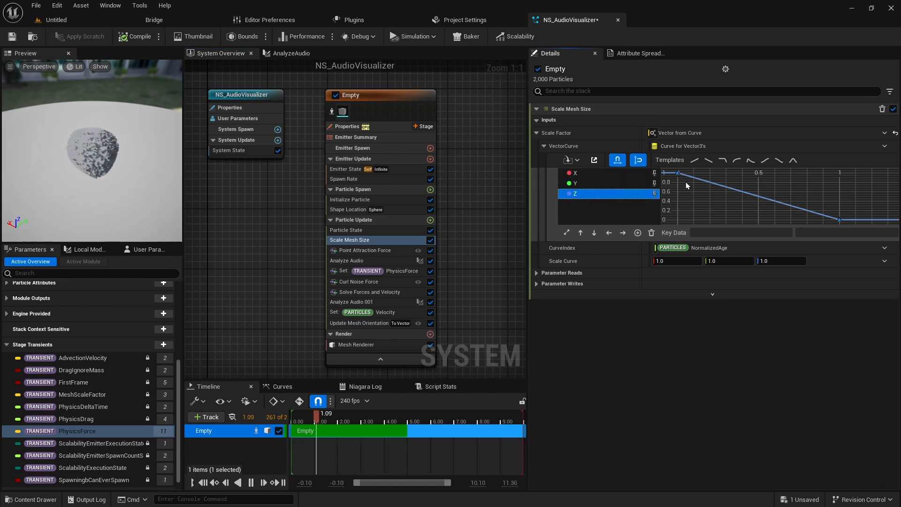
{"action": "left_click", "coordinate": [677, 173]}
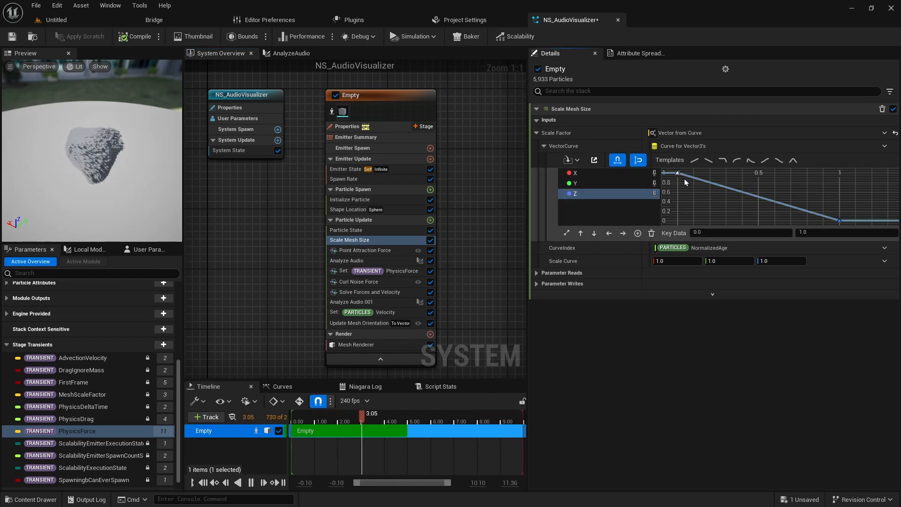
{"action": "left_click", "coordinate": [813, 233]}
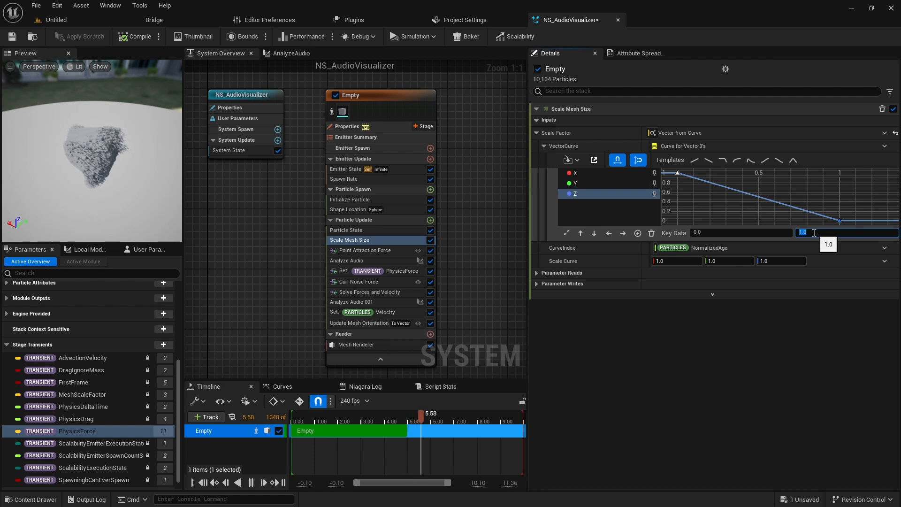
{"action": "type", "text": "0"}
Add a key at time 0.1 on the scale factor's Y curve and set its value to 1.
{"action": "left_click", "coordinate": [694, 219]}
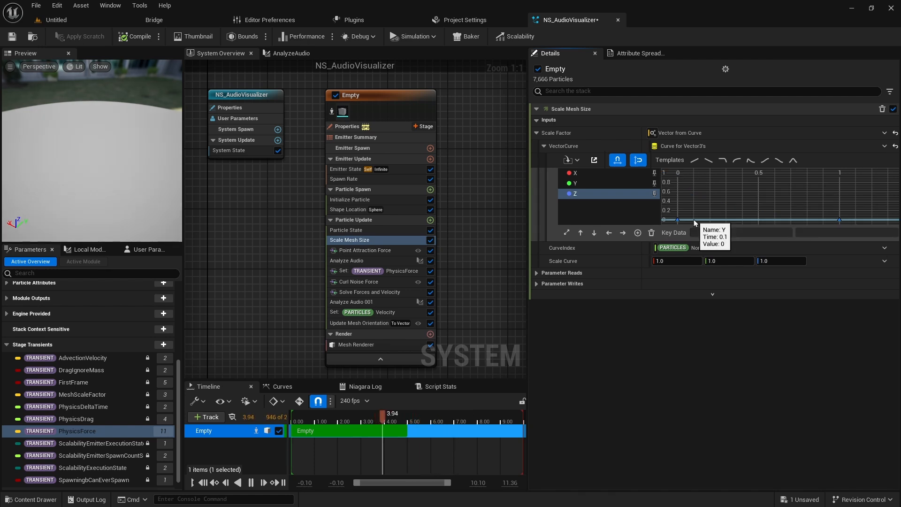
{"action": "right_click", "coordinate": [694, 219]}
{"action": "left_click", "coordinate": [704, 213]}
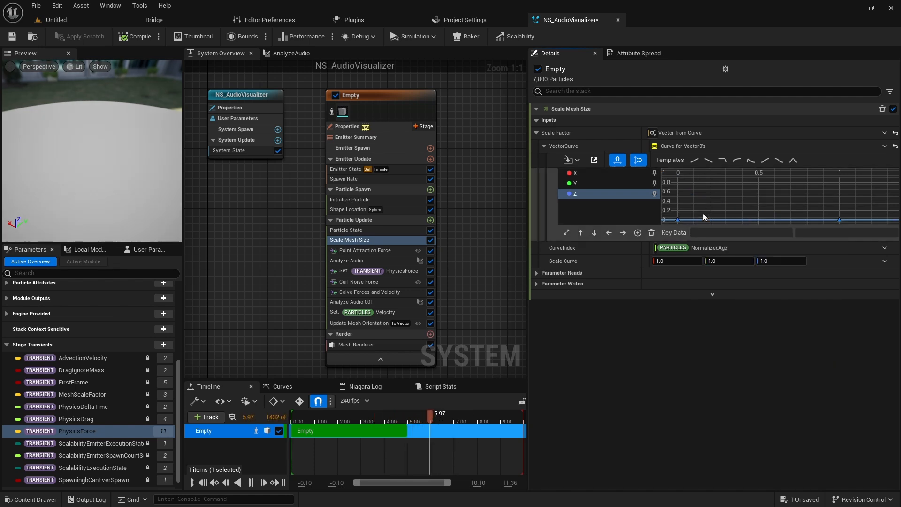
{"action": "right_click", "coordinate": [694, 219]}
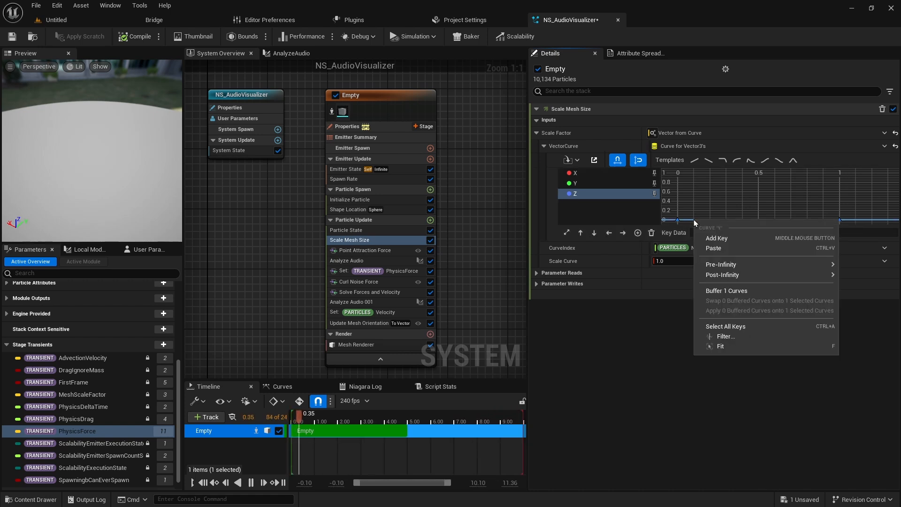
{"action": "left_click", "coordinate": [716, 238]}
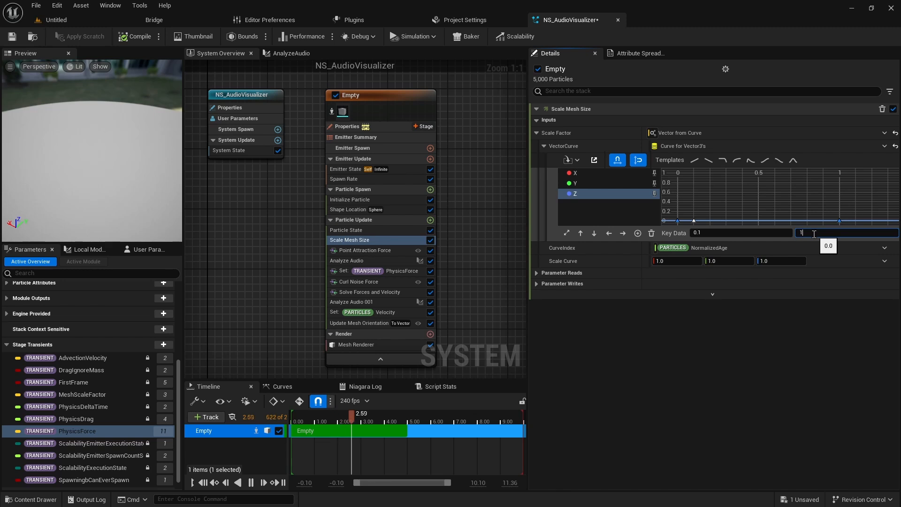
{"action": "key", "text": "Return"}
Add keys at time 0.1 on the scale factor's Z and X curves, each with a value of 1.
{"action": "right_click", "coordinate": [696, 221]}
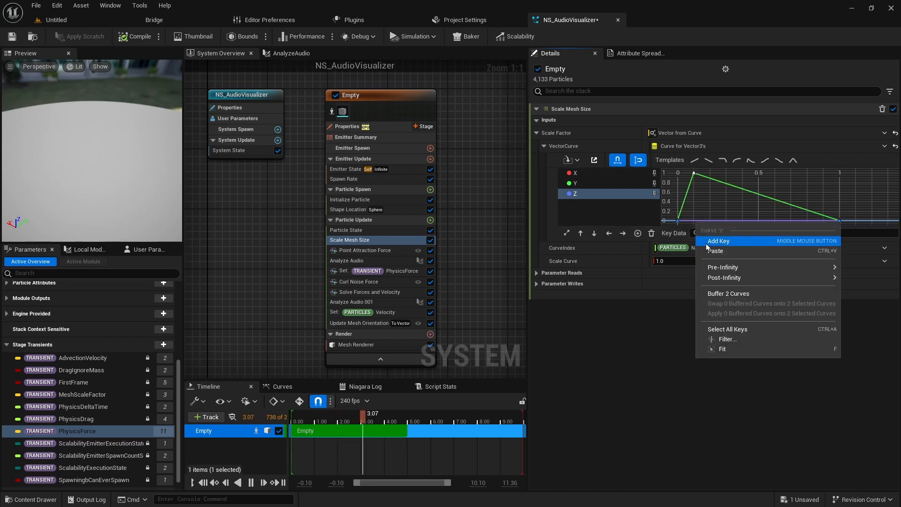
{"action": "left_click", "coordinate": [706, 242]}
{"action": "left_click", "coordinate": [824, 234]}
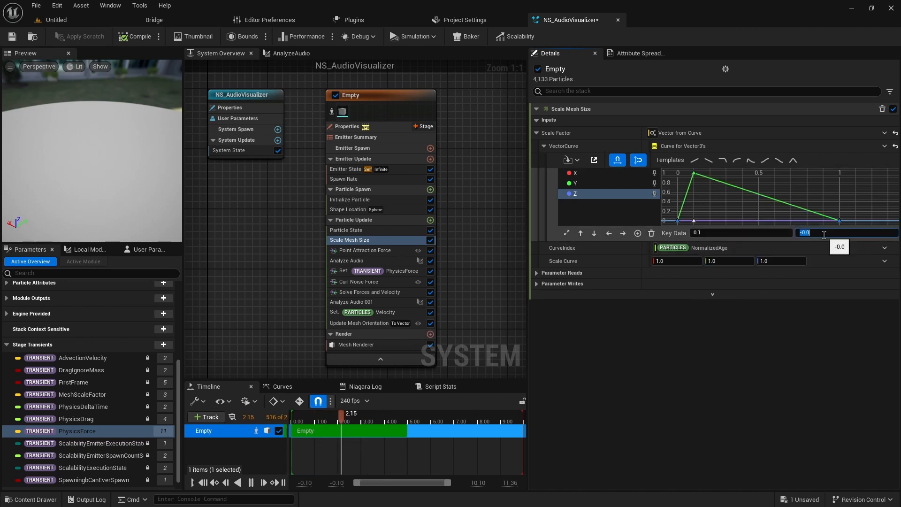
{"action": "type", "text": "1"}
{"action": "key", "text": "Return"}
{"action": "right_click", "coordinate": [695, 221]}
{"action": "left_click", "coordinate": [734, 244]}
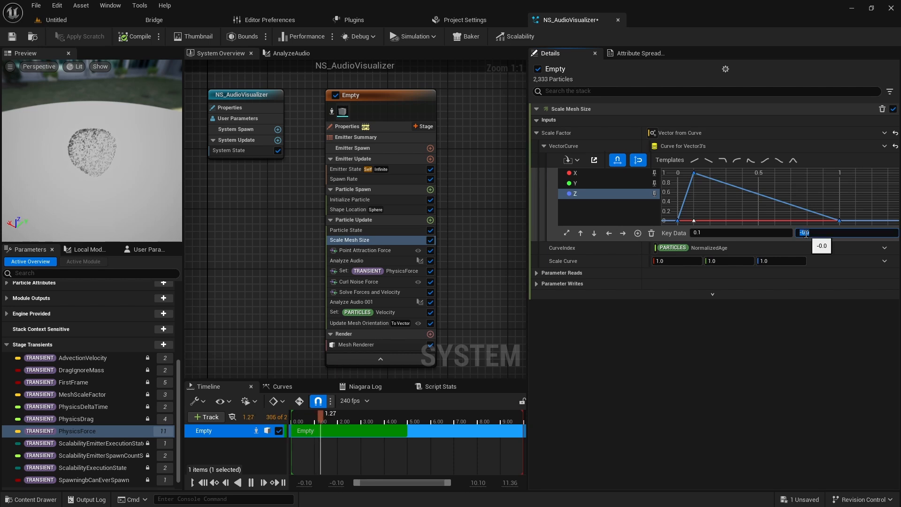
{"action": "type", "text": "1"}
{"action": "key", "text": "Return"}
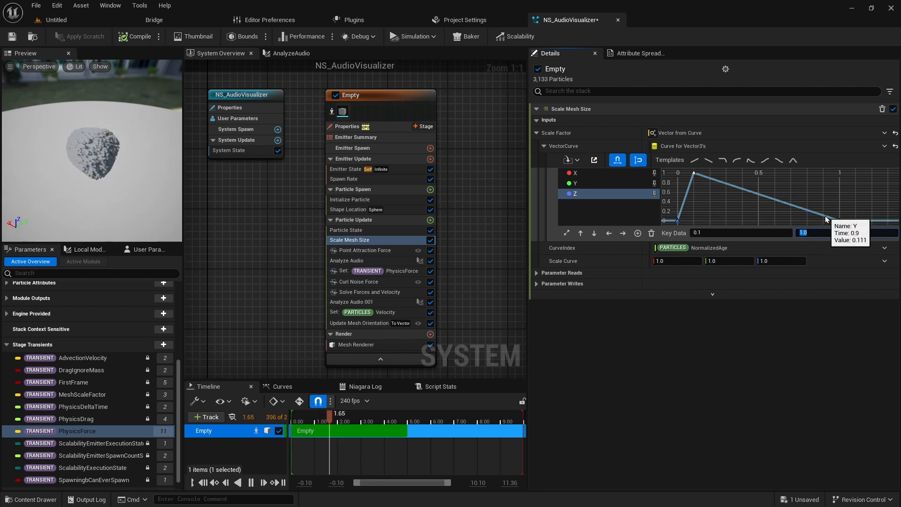
Add keys at time 0.9 on all three scale factor curves, each with a value of 1.
{"action": "right_click", "coordinate": [823, 215]}
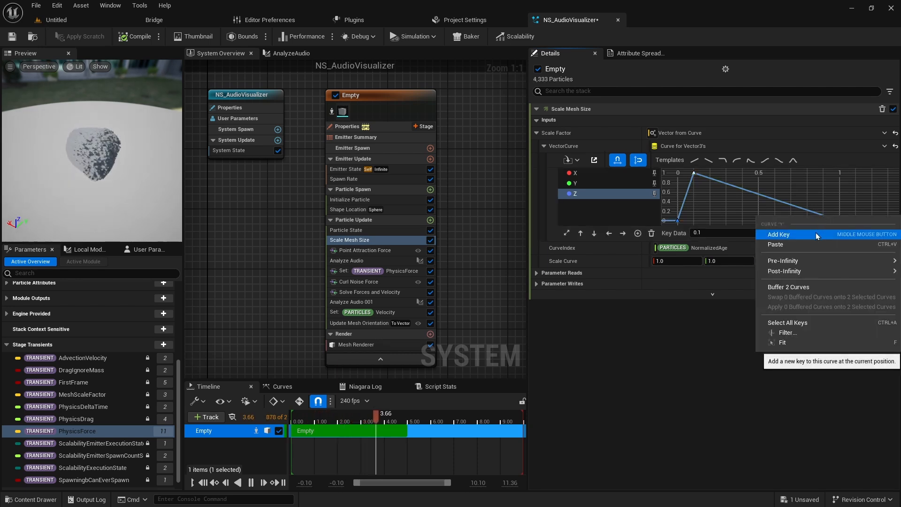
{"action": "left_click", "coordinate": [819, 233]}
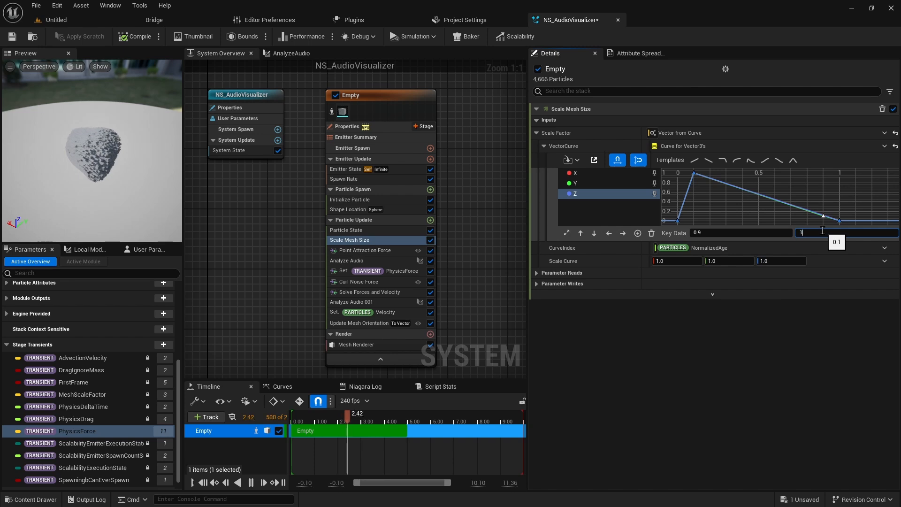
{"action": "key", "text": "Return"}
{"action": "right_click", "coordinate": [824, 216]}
{"action": "left_click", "coordinate": [820, 235]}
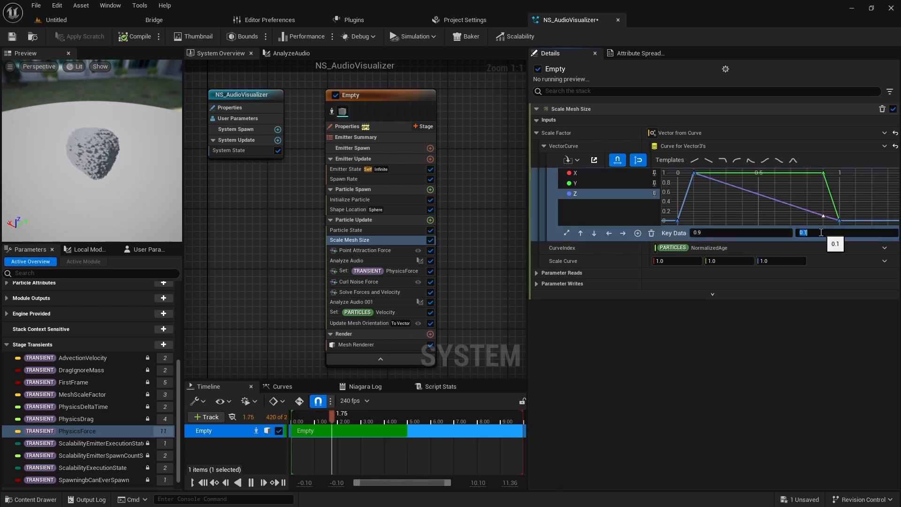
{"action": "type", "text": "1"}
{"action": "key", "text": "Return"}
{"action": "right_click", "coordinate": [823, 217]}
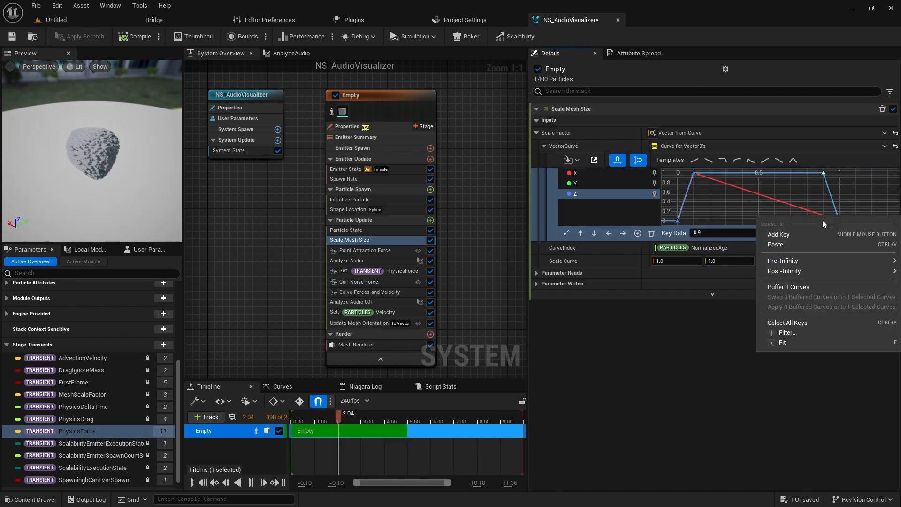
{"action": "left_click", "coordinate": [823, 234]}
{"action": "type", "text": "1"}
{"action": "key", "text": "Return"}
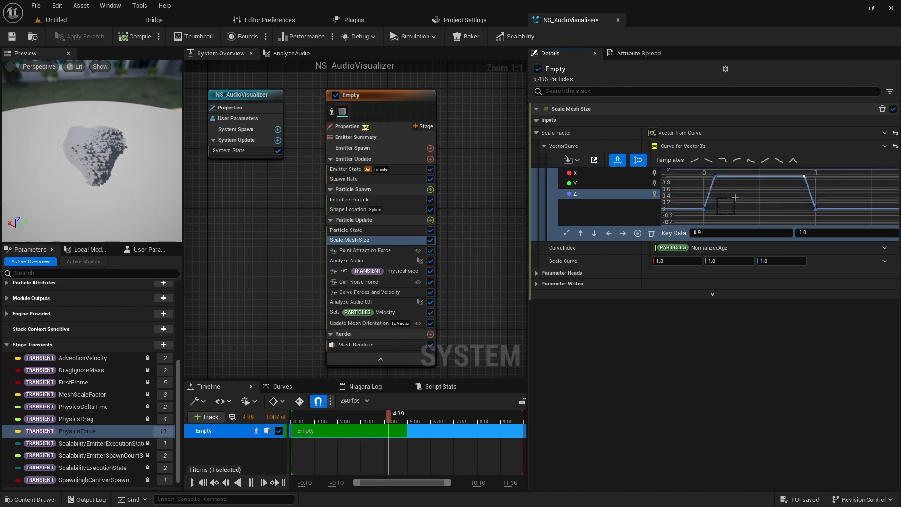
Set the keys at times 0 and 0.1 on all three scale factor curves to Auto interpolation.
{"action": "left_click_drag", "start_coordinate": [736, 197], "coordinate": [741, 221]}
{"action": "left_click_drag", "start_coordinate": [698, 169], "coordinate": [698, 169]}
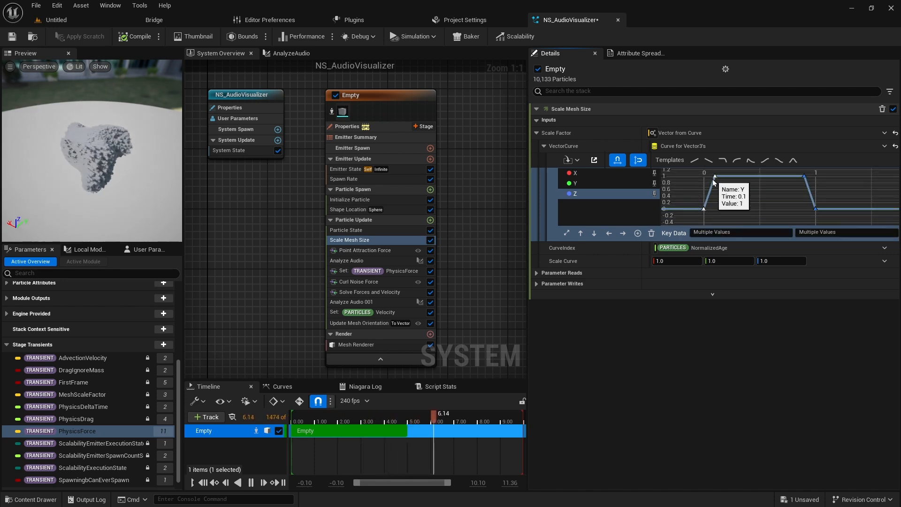
{"action": "right_click", "coordinate": [714, 176]}
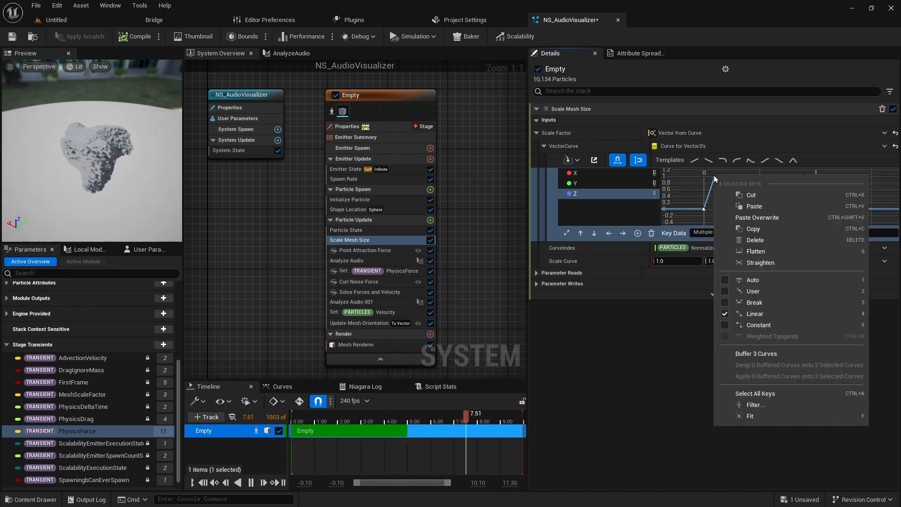
{"action": "left_click", "coordinate": [737, 282]}
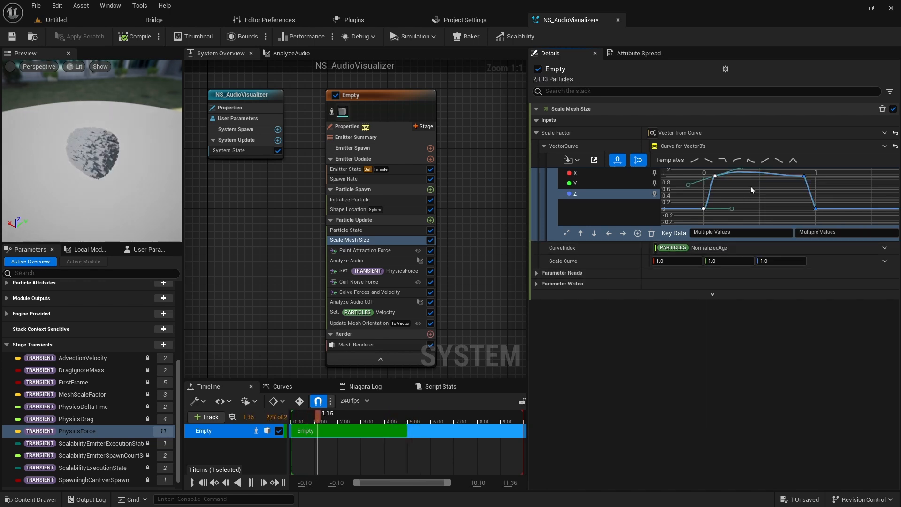
Set the keys at times 0.9 and 1 on all three curves to Auto interpolation, keeping the middle section level at 1.
{"action": "left_click", "coordinate": [741, 198]}
{"action": "right_click_drag", "start_coordinate": [741, 198], "coordinate": [740, 206]}
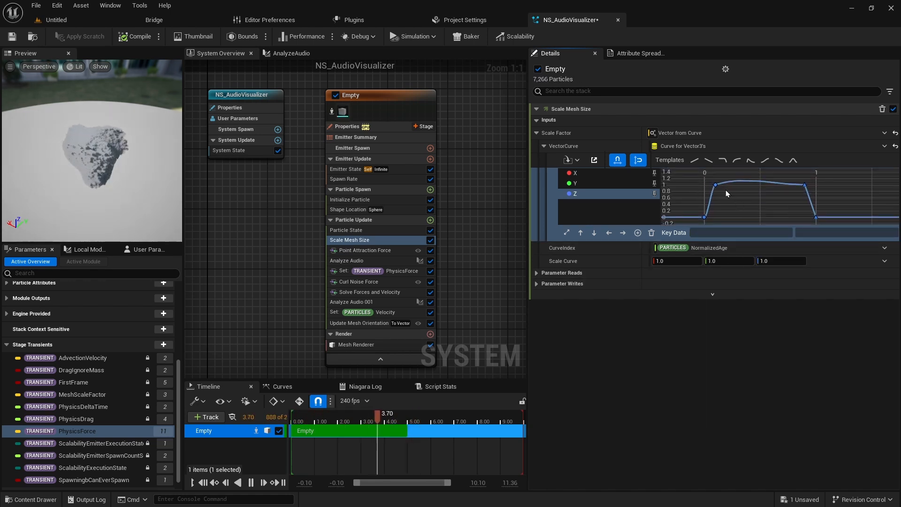
{"action": "left_click_drag", "start_coordinate": [708, 180], "coordinate": [818, 216]}
{"action": "right_click", "coordinate": [819, 219]}
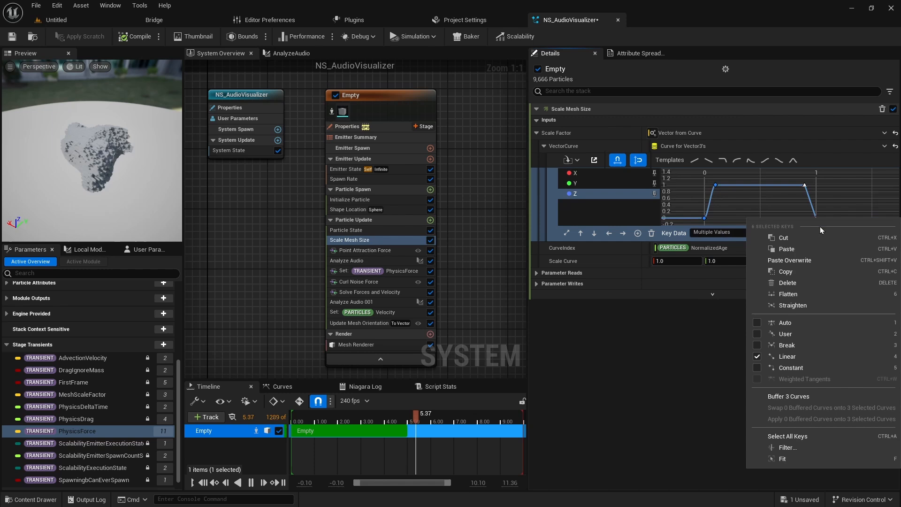
{"action": "left_click", "coordinate": [798, 329]}
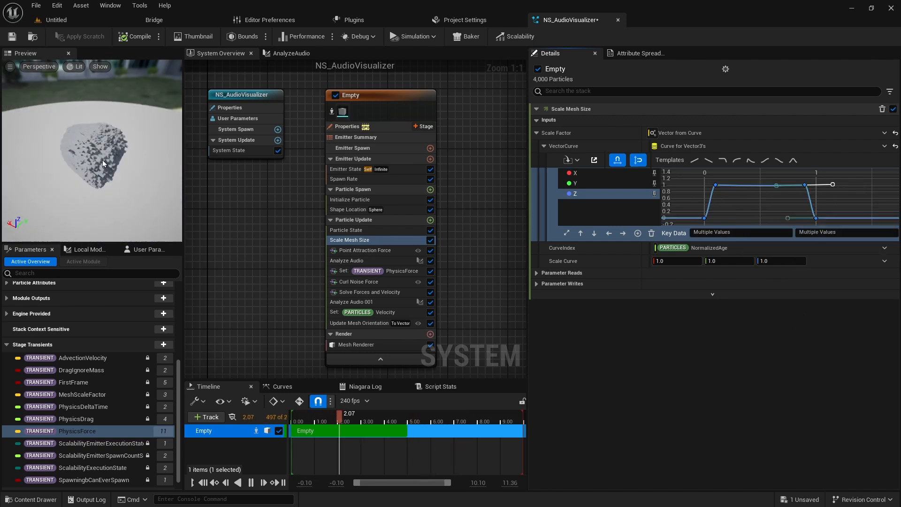
Open the Content Drawer to preview the particles with the audio, and inspect the Mesh Renderer's settings.
{"action": "key", "text": "ctrl+space"}
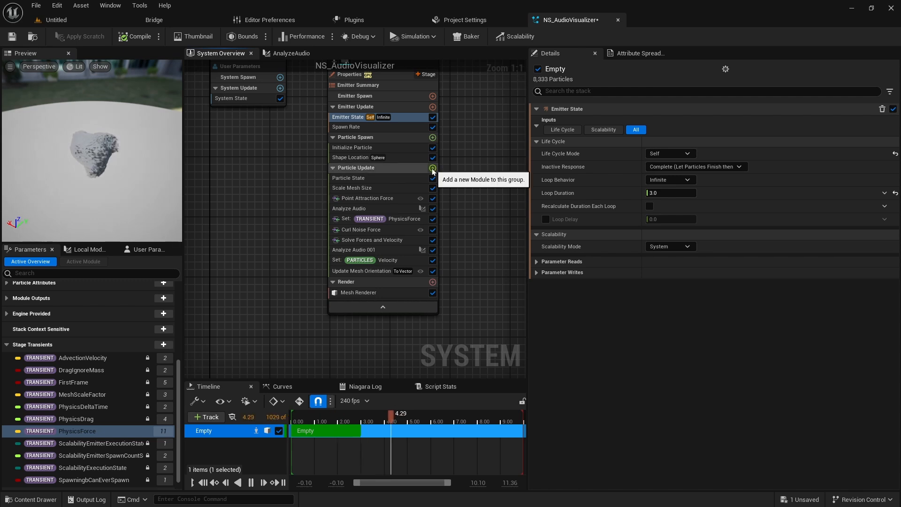
{"action": "left_click", "coordinate": [384, 294]}
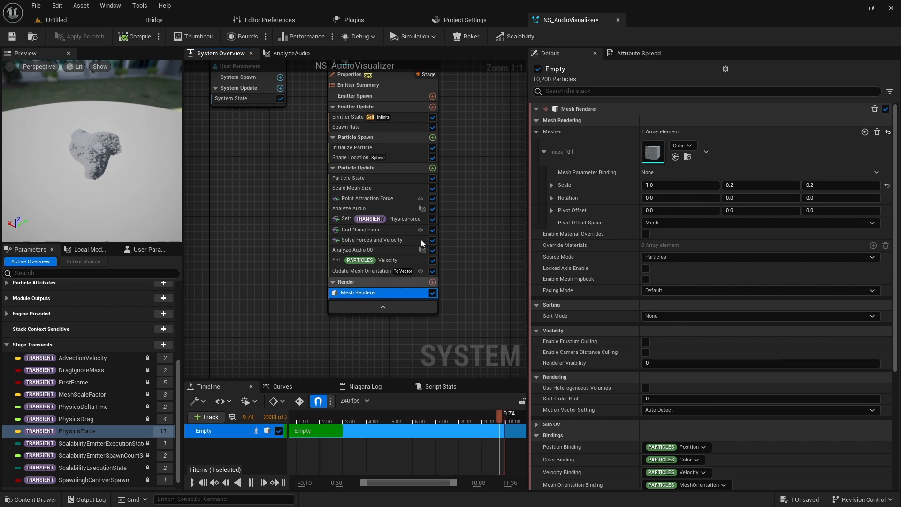
Add a Scale Color module to Particle Update below the Update Mesh Orientation module.
{"action": "left_click", "coordinate": [433, 168]}
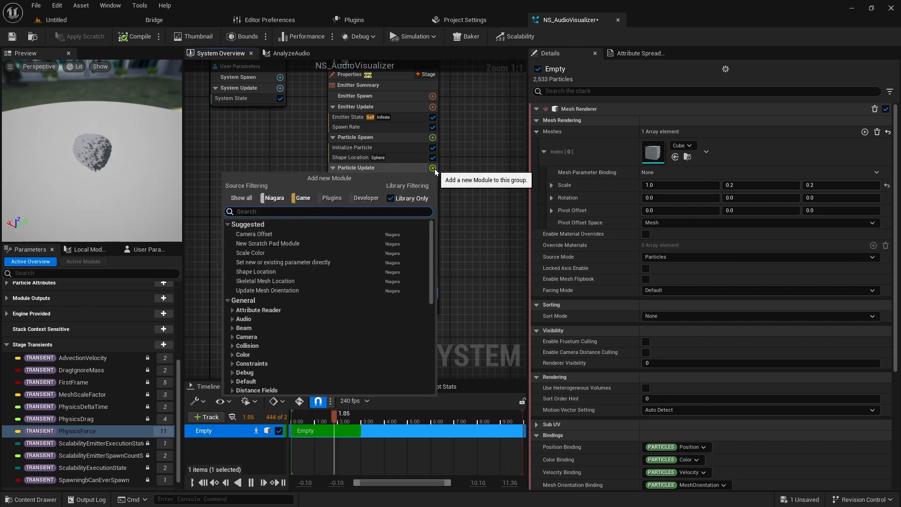
{"action": "type", "text": "scale"}
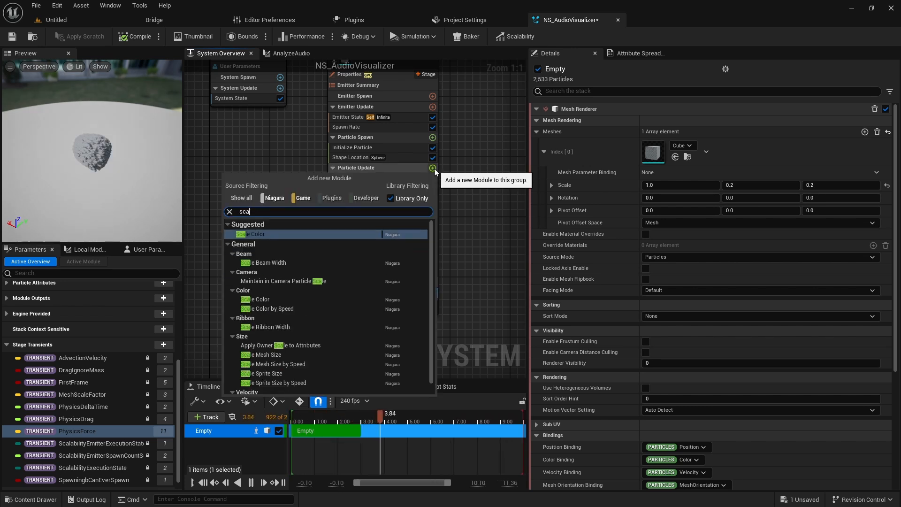
{"action": "left_click", "coordinate": [257, 234]}
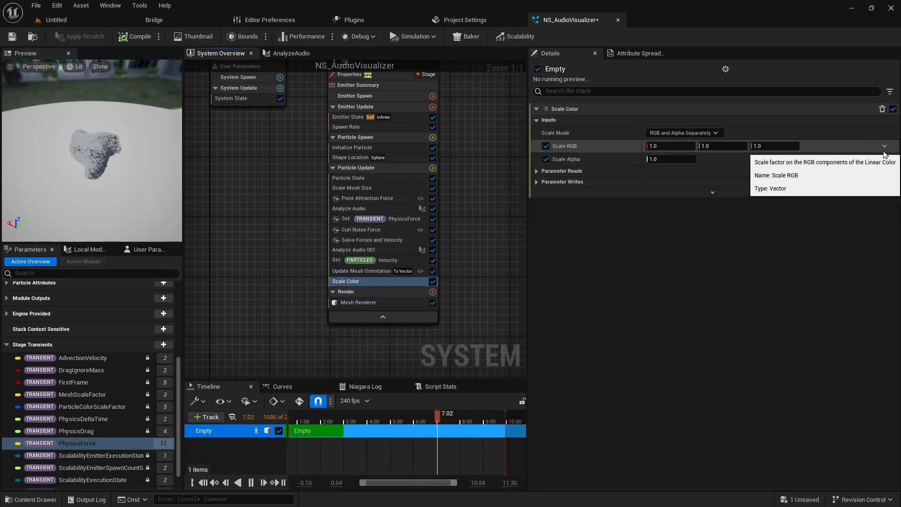
Drive Scale RGB in the Scale Color module with Make Vector from Linear Color RGB, using Color from Curve for its color.
{"action": "left_click", "coordinate": [884, 146]}
{"action": "type", "text": "make vec"}
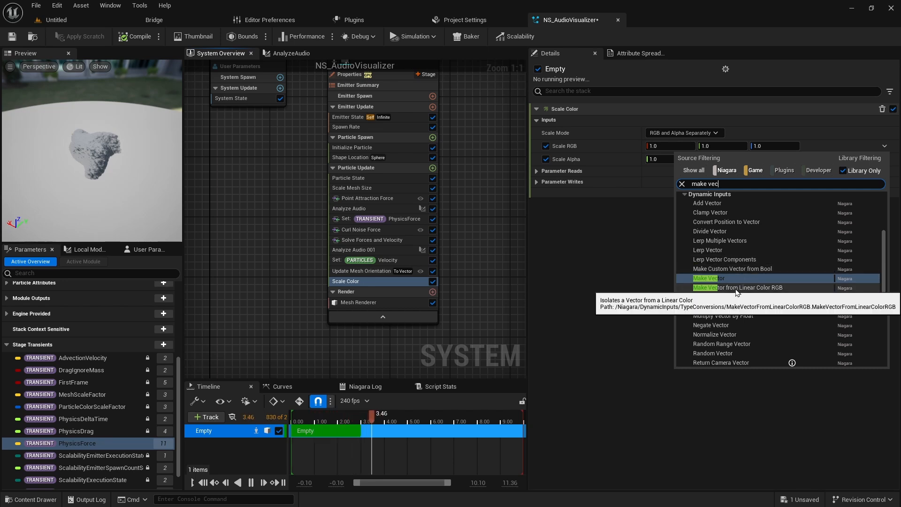
{"action": "left_click", "coordinate": [736, 288]}
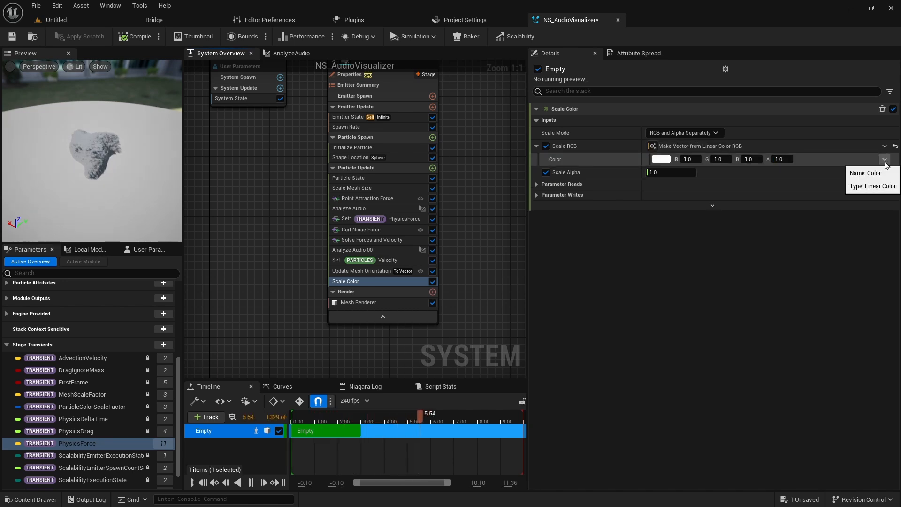
{"action": "left_click", "coordinate": [884, 160]}
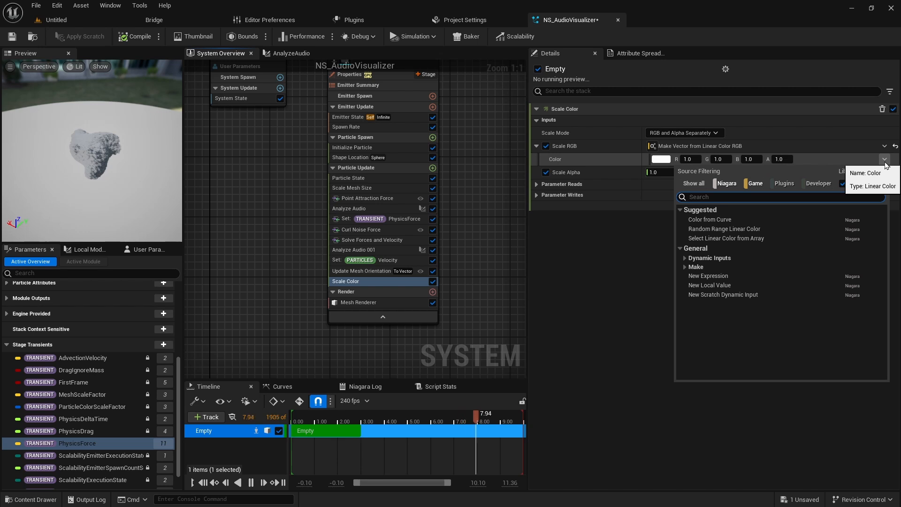
{"action": "type", "text": "cur"}
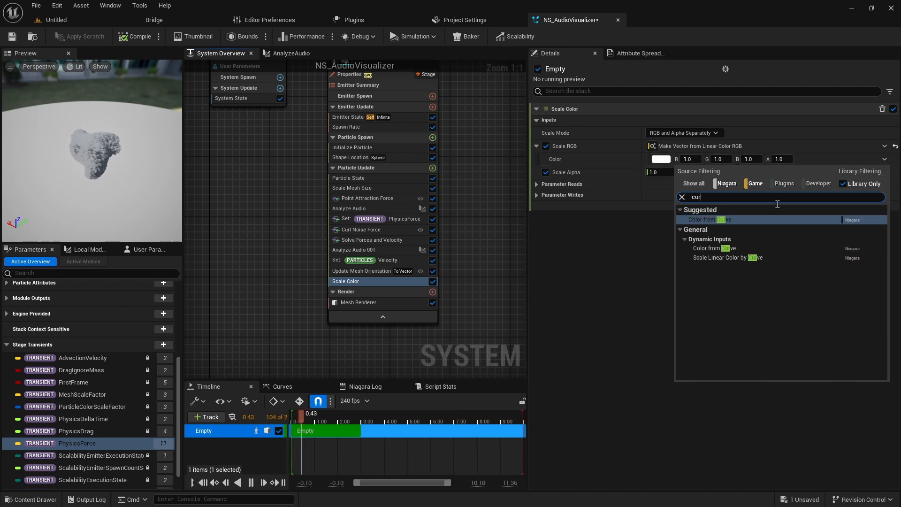
{"action": "left_click", "coordinate": [753, 222]}
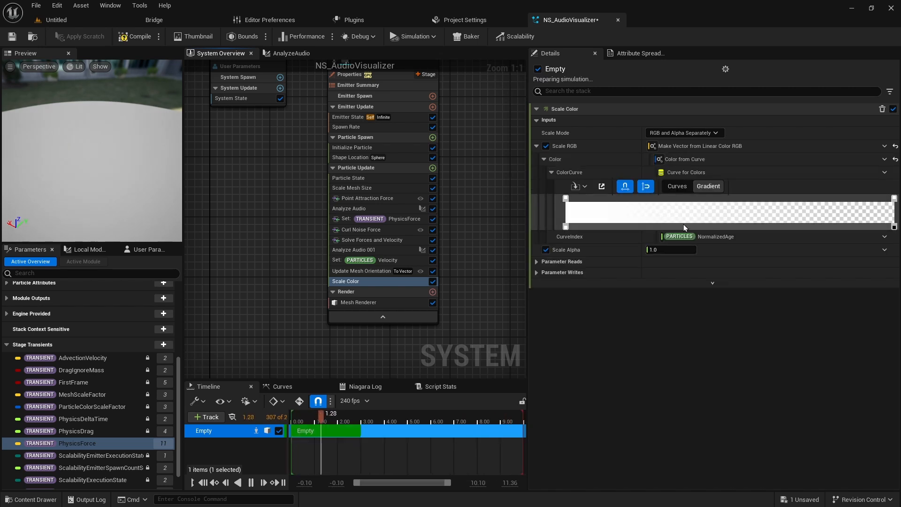
Set the color stop at the start of the ColorCurve gradient to bright yellow.
{"action": "left_click", "coordinate": [565, 199]}
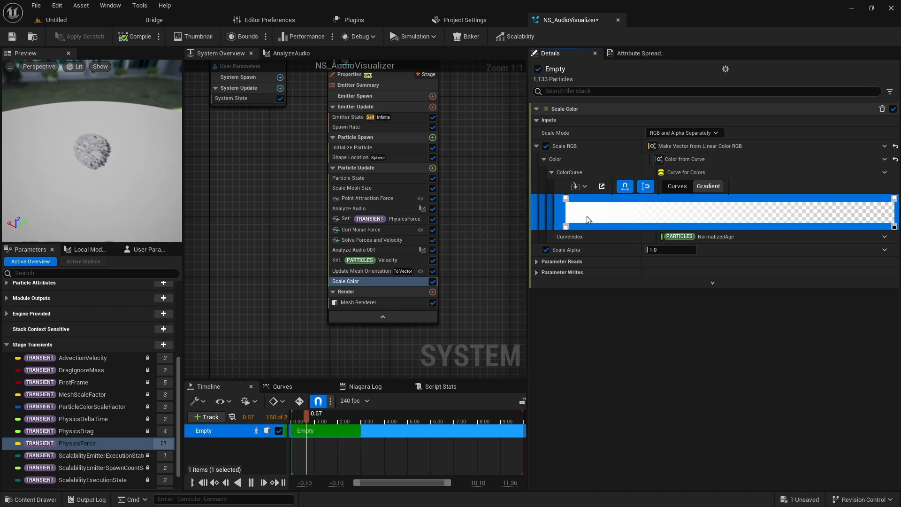
{"action": "double_click", "coordinate": [566, 198]}
{"action": "left_click_drag", "start_coordinate": [629, 292], "coordinate": [637, 328]}
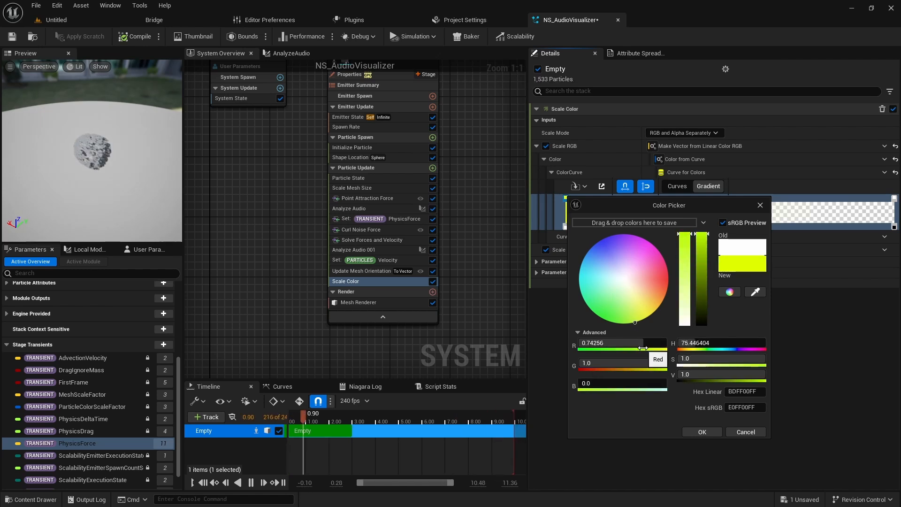
{"action": "left_click", "coordinate": [698, 433]}
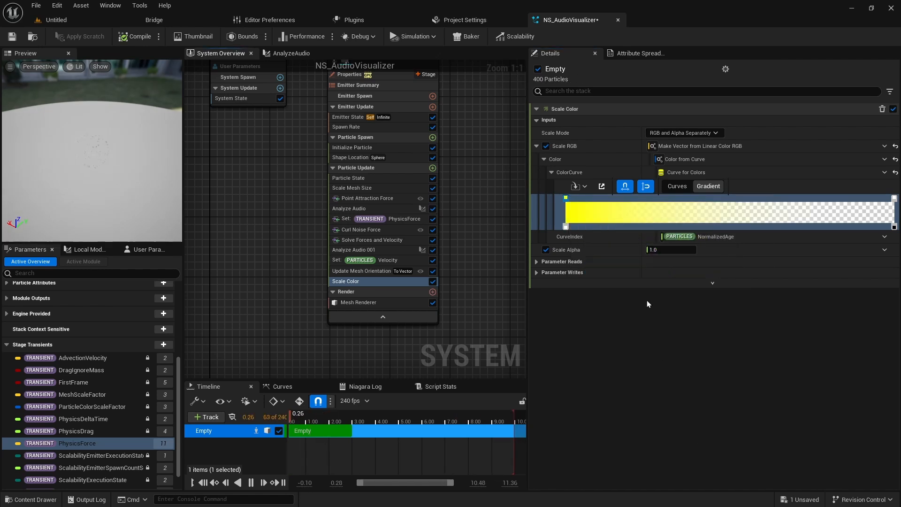
Set the color stop at the end of the ColorCurve gradient to purple and make its opacity stop fully opaque.
{"action": "double_click", "coordinate": [894, 198]}
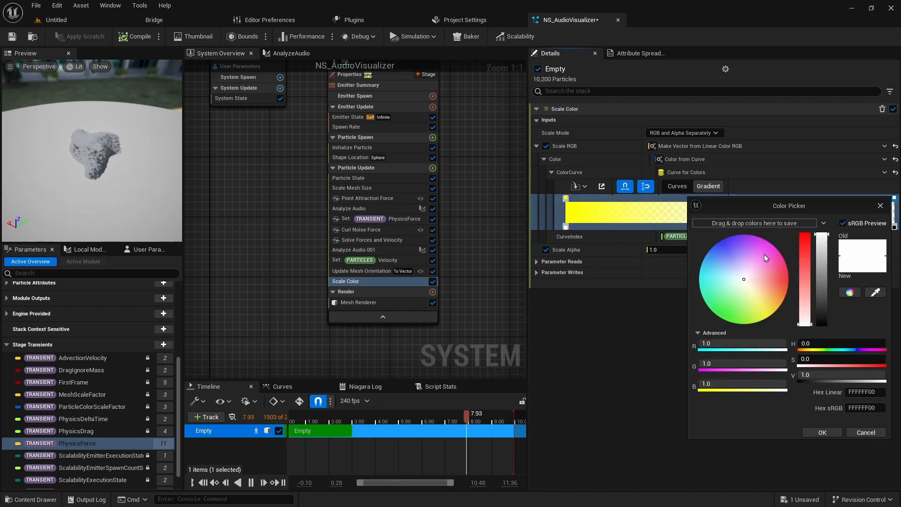
{"action": "left_click_drag", "start_coordinate": [739, 283], "coordinate": [744, 237]}
{"action": "left_click", "coordinate": [895, 228]}
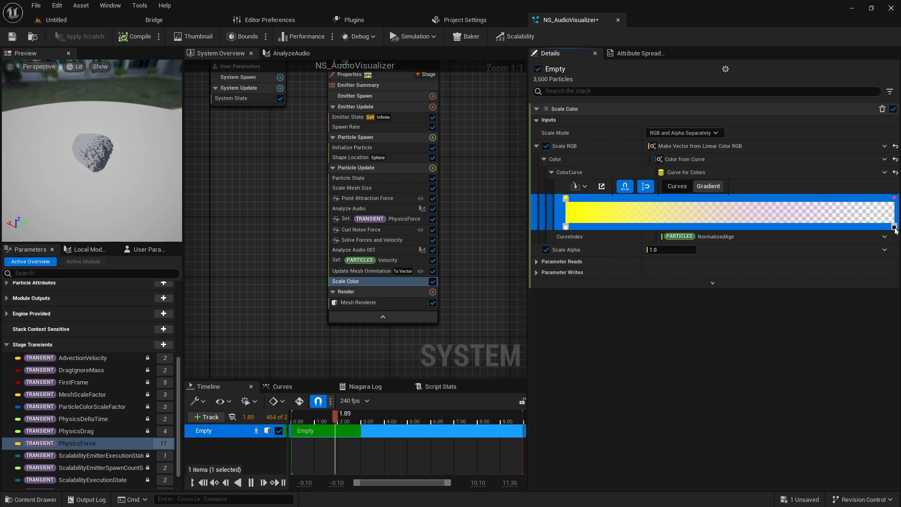
{"action": "right_click", "coordinate": [895, 228]}
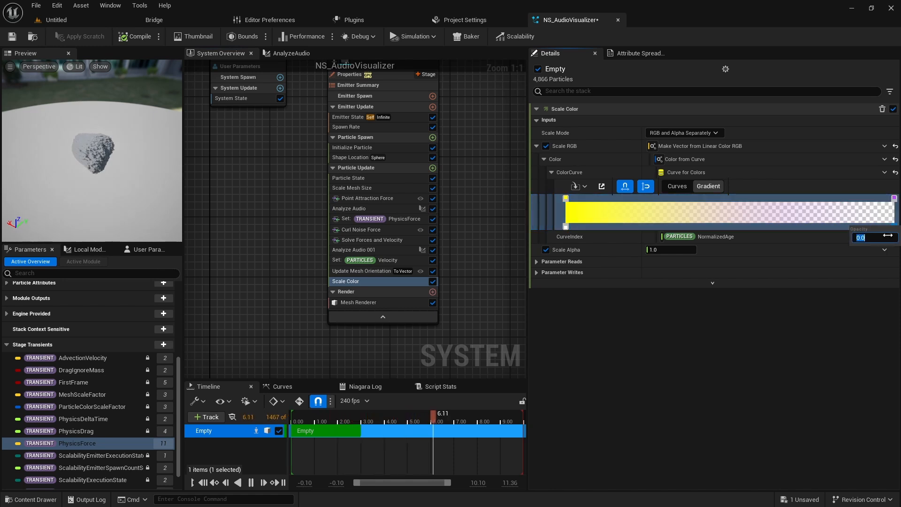
{"action": "left_click", "coordinate": [693, 318]}
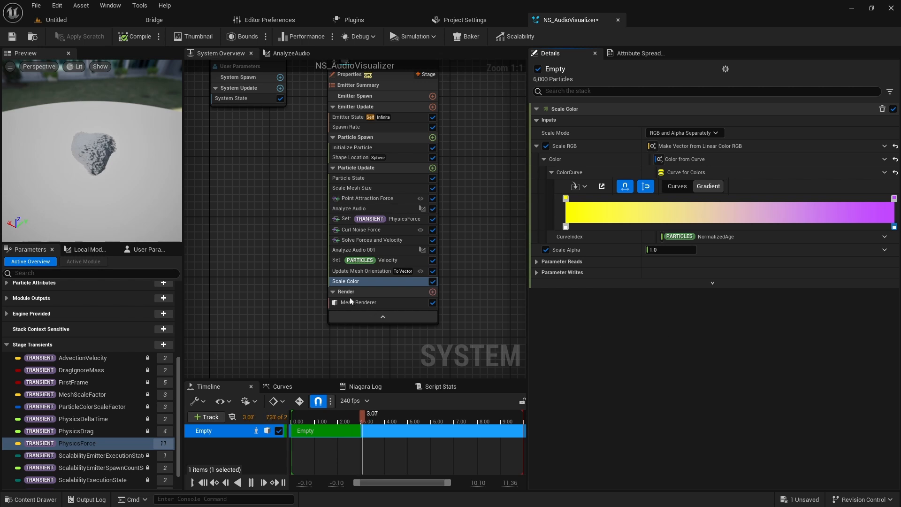
Check the particles in the preview, collapse the mesh entry in the Mesh Renderer's settings, and save the Niagara system.
{"action": "left_click_drag", "start_coordinate": [103, 159], "coordinate": [181, 167]}
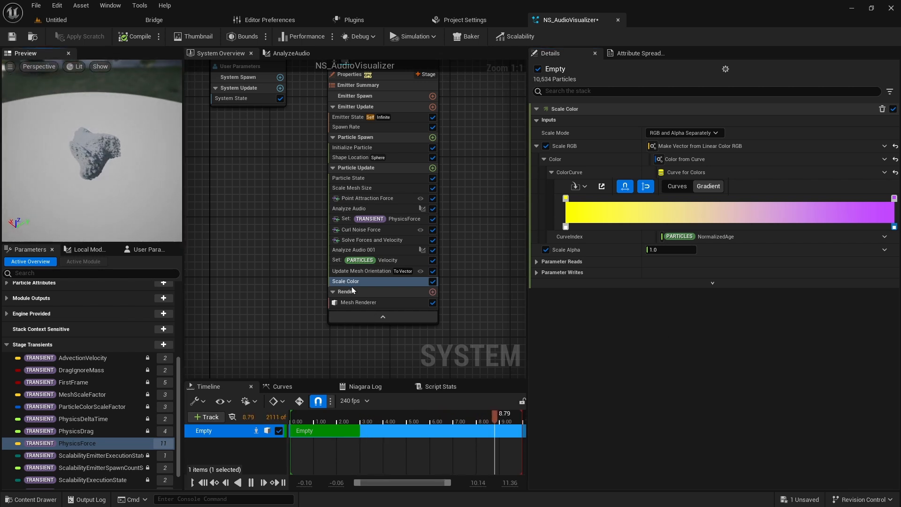
{"action": "left_click", "coordinate": [362, 303]}
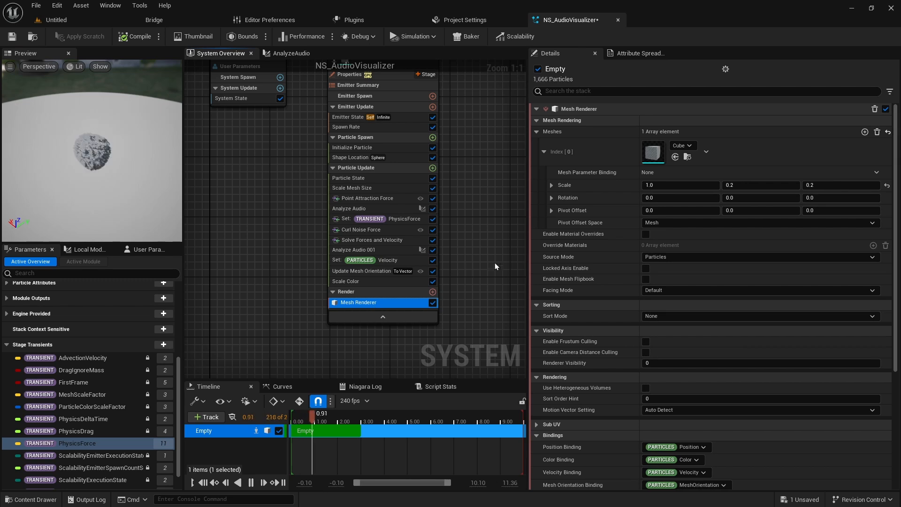
{"action": "left_click", "coordinate": [547, 152]}
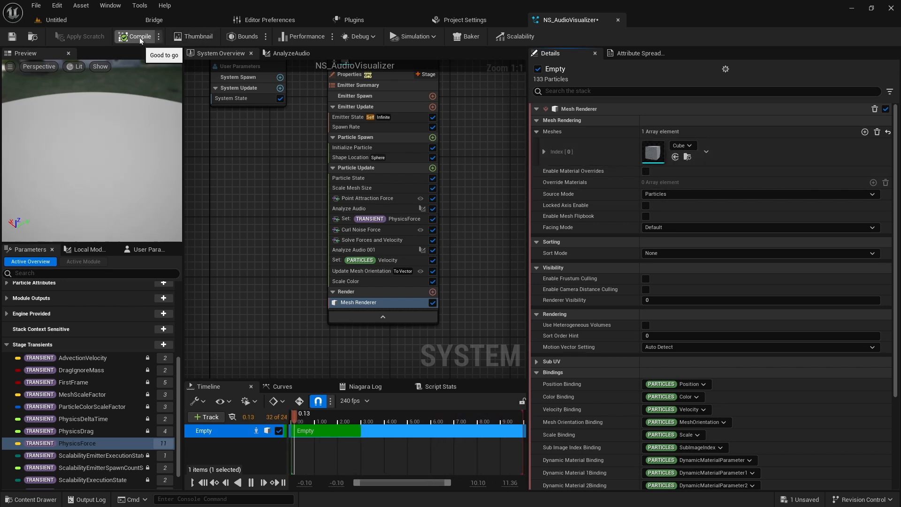
{"action": "key", "text": "ctrl+s"}
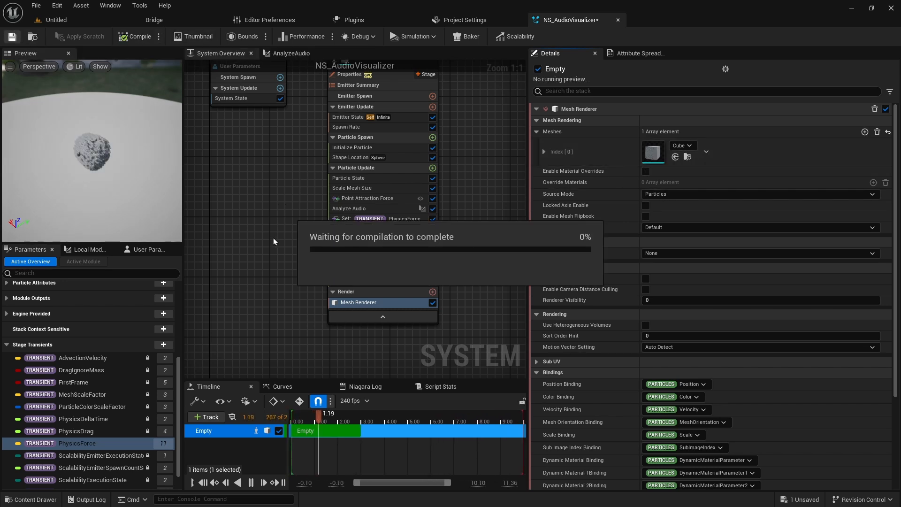
Create a folder named Material in the project's Content folder and open it.
{"action": "key", "text": "ctrl+space"}
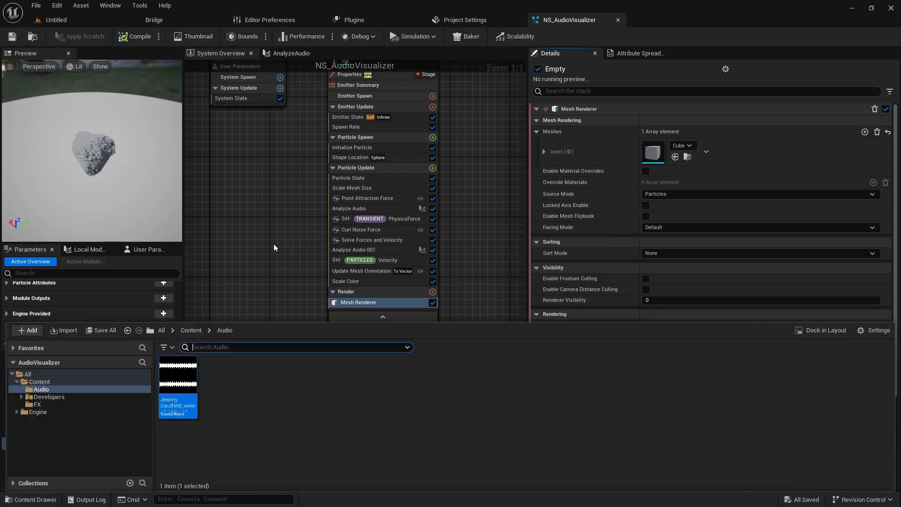
{"action": "left_click", "coordinate": [55, 383]}
{"action": "right_click", "coordinate": [319, 389]}
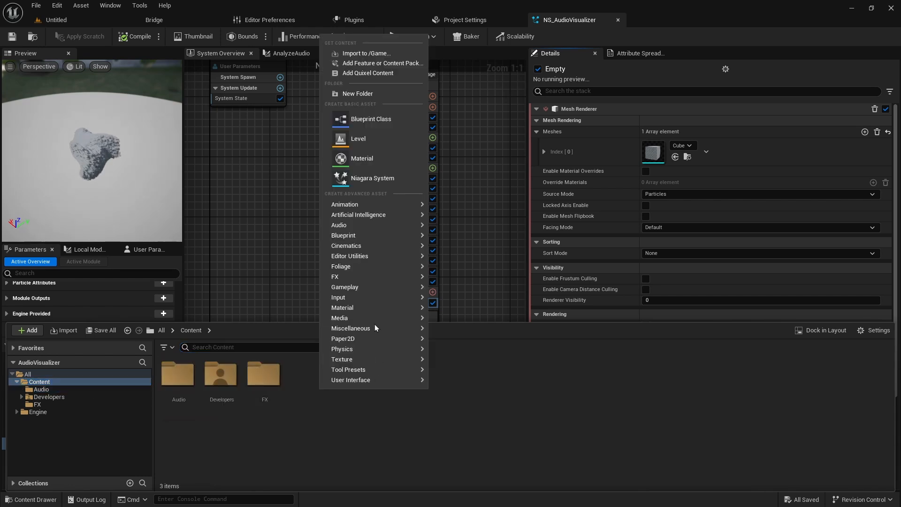
{"action": "left_click", "coordinate": [359, 94]}
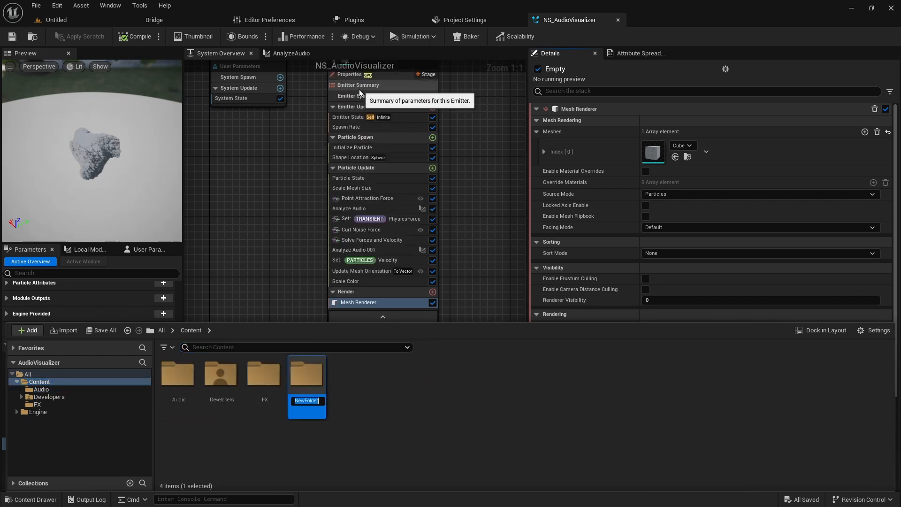
{"action": "type", "text": "Material"}
{"action": "key", "text": "Return"}
{"action": "double_click", "coordinate": [306, 374]}
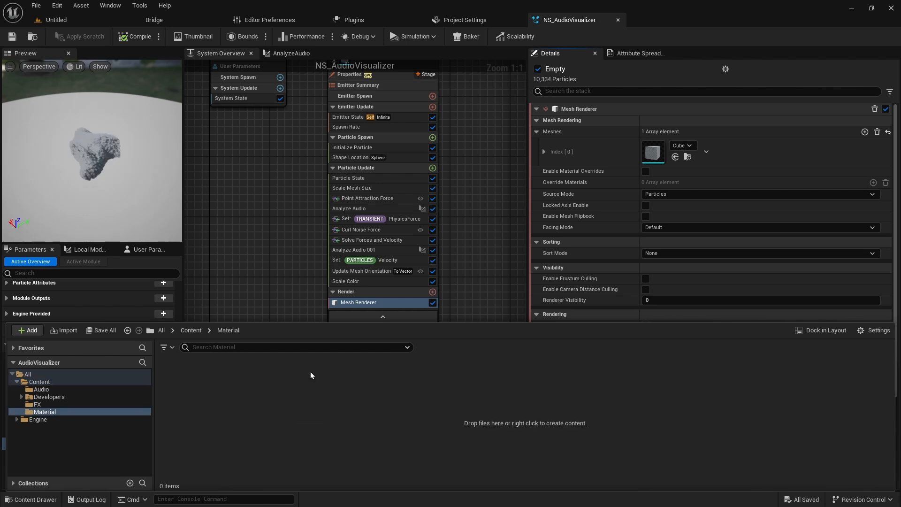
Create a material named M_AudioVisualParticle in the Material folder and open it for editing.
{"action": "right_click", "coordinate": [253, 389]}
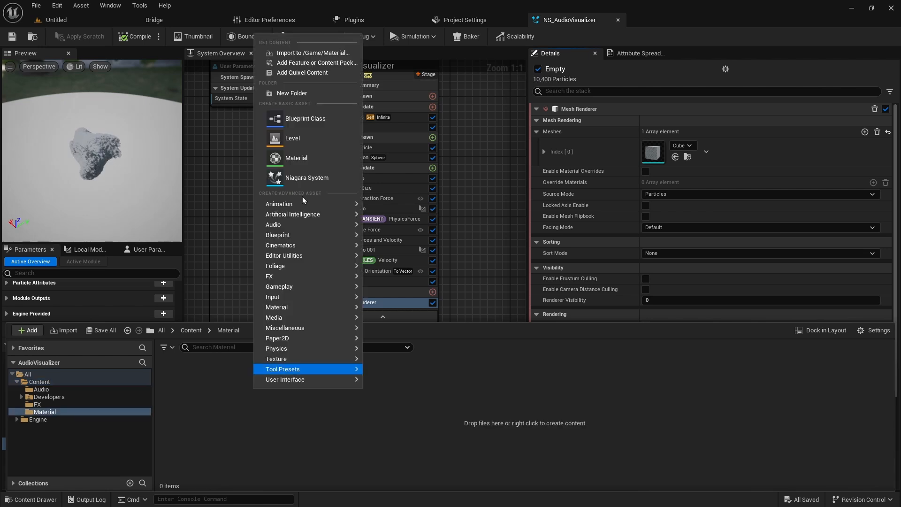
{"action": "left_click", "coordinate": [288, 160]}
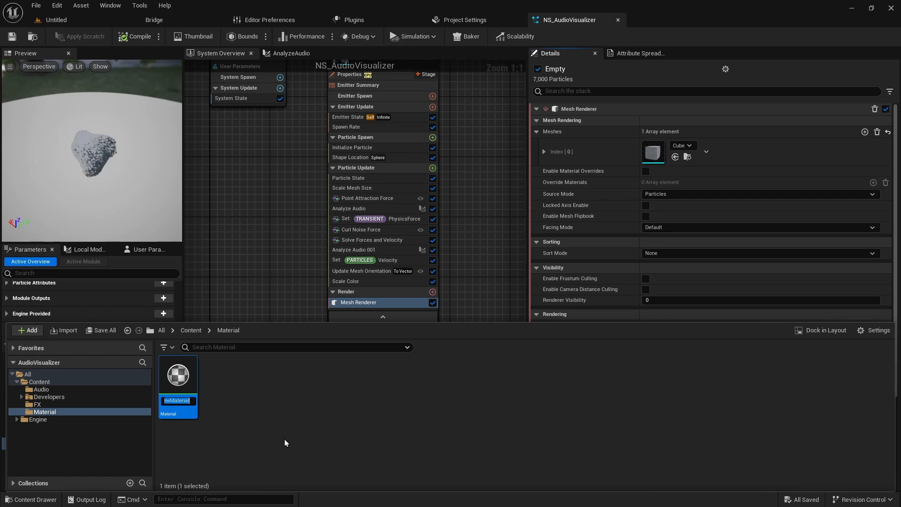
{"action": "type", "text": "M_"}
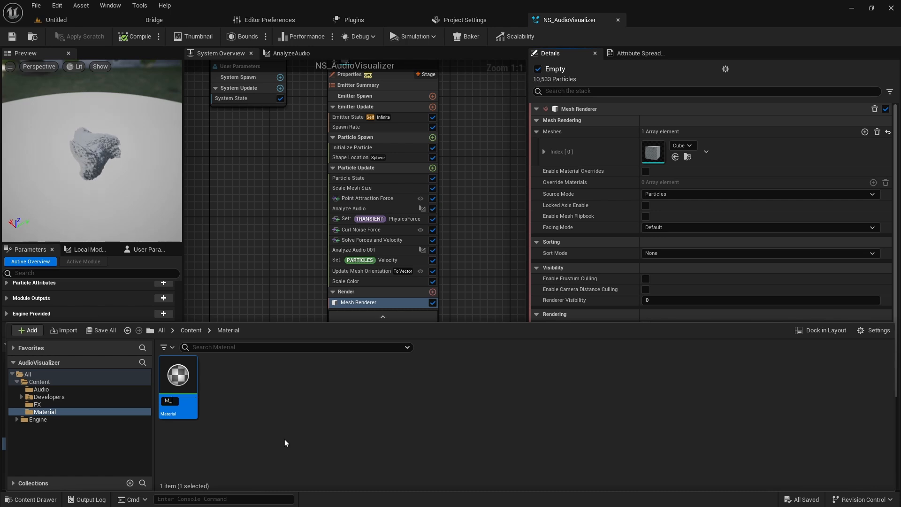
{"action": "type", "text": "AudioVisu"}
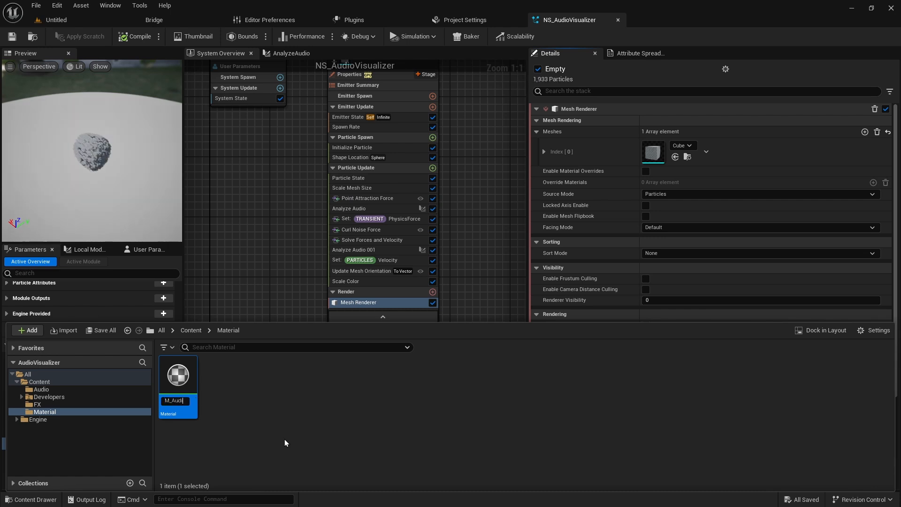
{"action": "type", "text": "alParticle"}
{"action": "key", "text": "Return"}
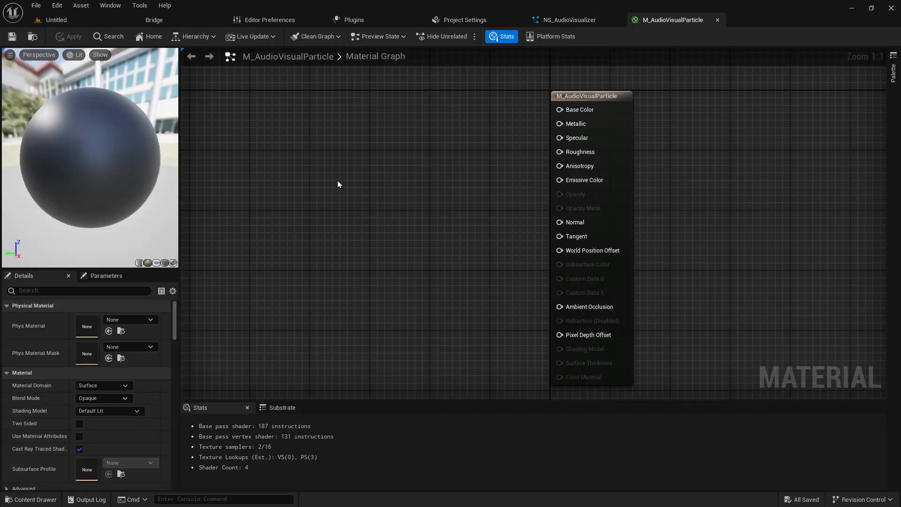
Add a ParticleColor node to the material graph, before the M_AudioVisualParticle output node.
{"action": "right_click", "coordinate": [368, 163]}
{"action": "type", "text": "particle"}
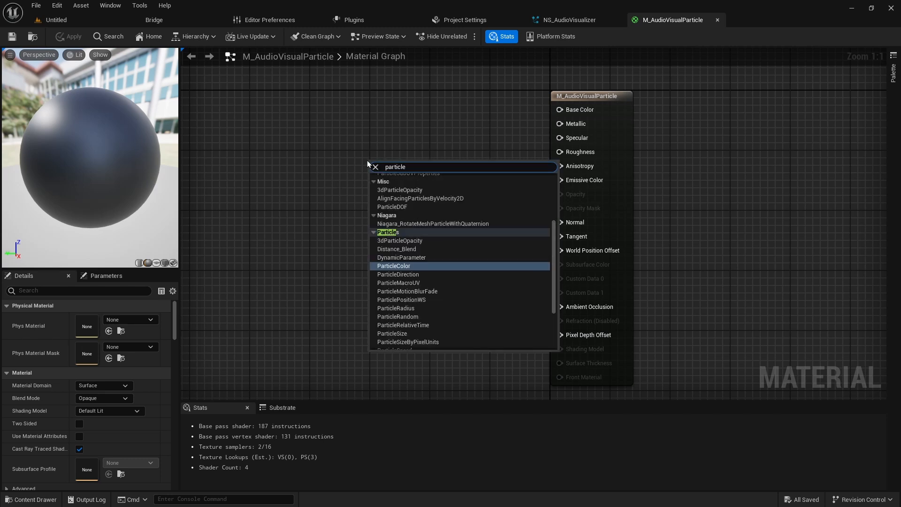
{"action": "left_click", "coordinate": [398, 265]}
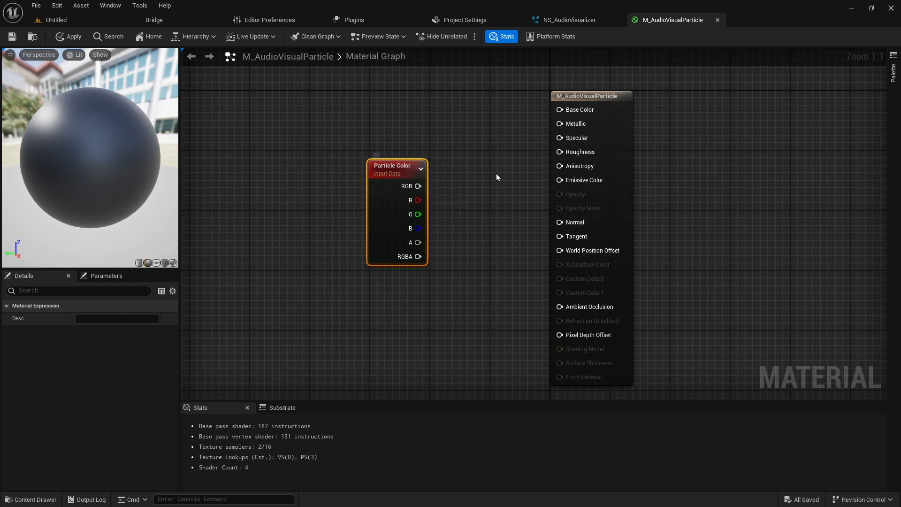
{"action": "right_click_drag", "start_coordinate": [373, 113], "coordinate": [389, 155]}
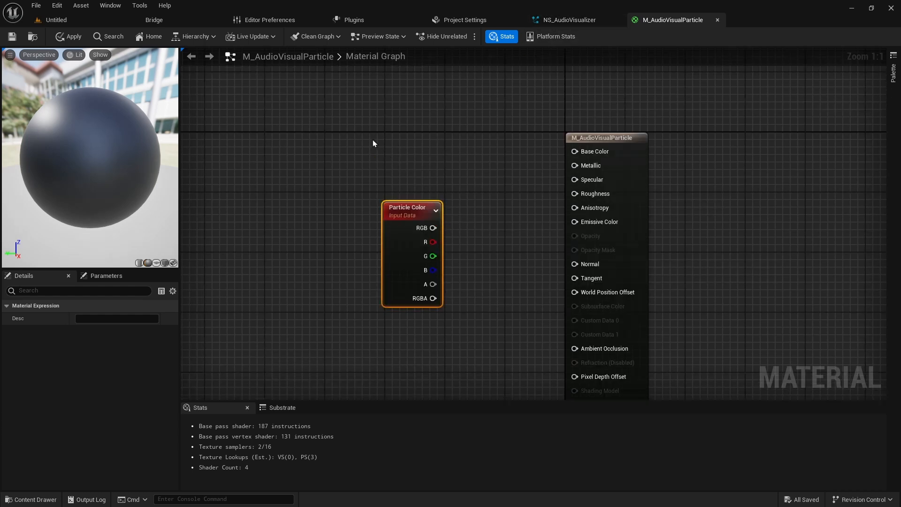
{"action": "key", "text": "3"}
{"action": "left_click", "coordinate": [371, 142]}
{"action": "left_click_drag", "start_coordinate": [398, 149], "coordinate": [389, 110]}
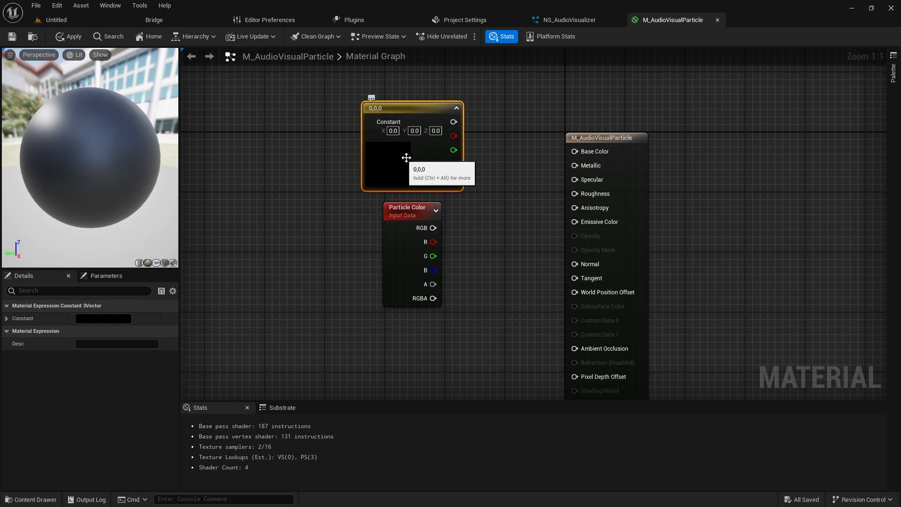
{"action": "key", "text": "Delete"}
Connect the Particle Color node's RGB output to the material's Base Color and apply the material changes.
{"action": "left_click_drag", "start_coordinate": [417, 208], "coordinate": [412, 176]}
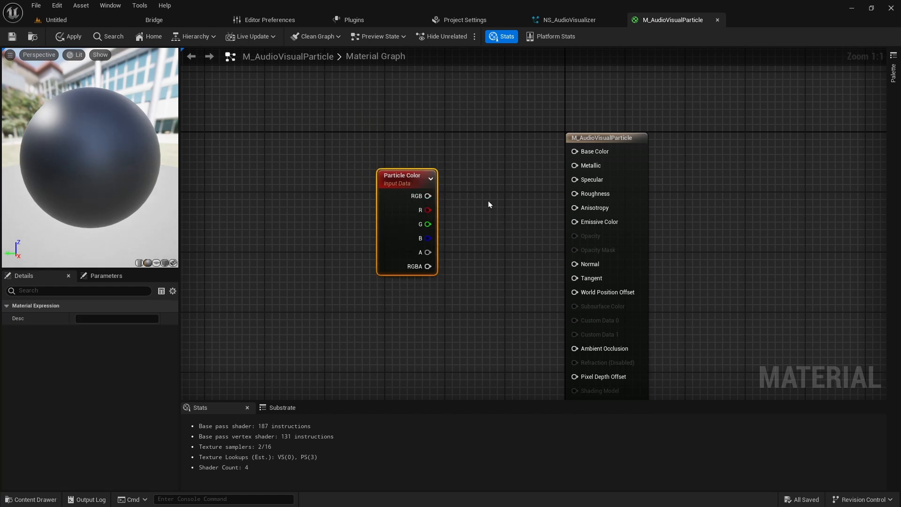
{"action": "left_click_drag", "start_coordinate": [427, 197], "coordinate": [428, 198]}
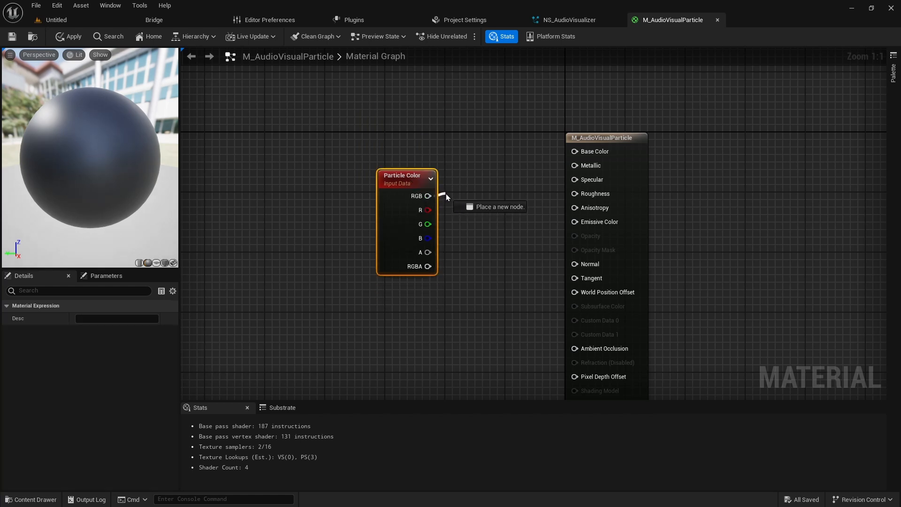
{"action": "left_click_drag", "start_coordinate": [579, 152], "coordinate": [579, 151]}
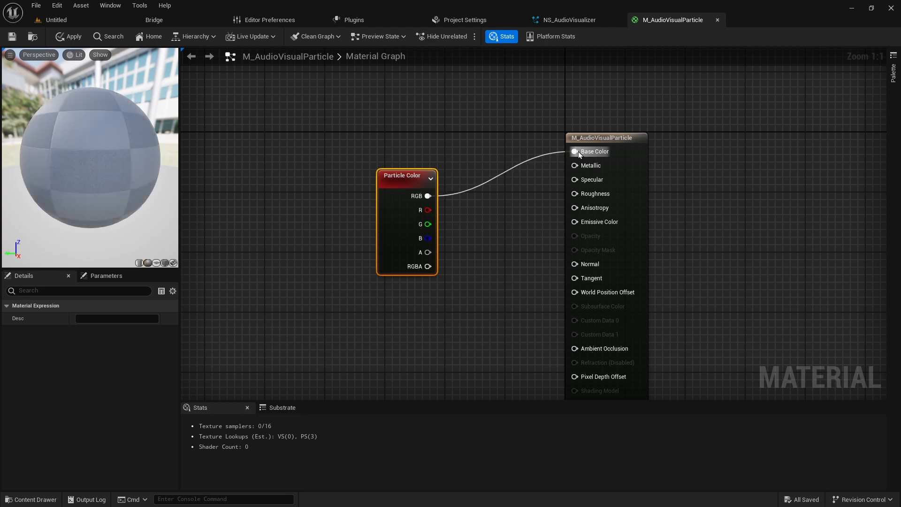
{"action": "left_click", "coordinate": [68, 38]}
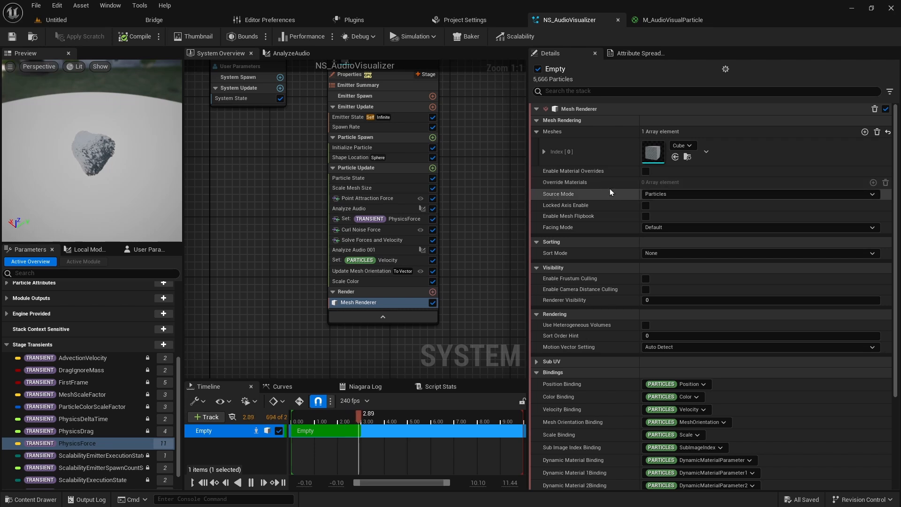
Enable material overrides on the Mesh Renderer and add an override that uses M_AudioVisualParticle as its explicit material.
{"action": "left_click", "coordinate": [646, 172]}
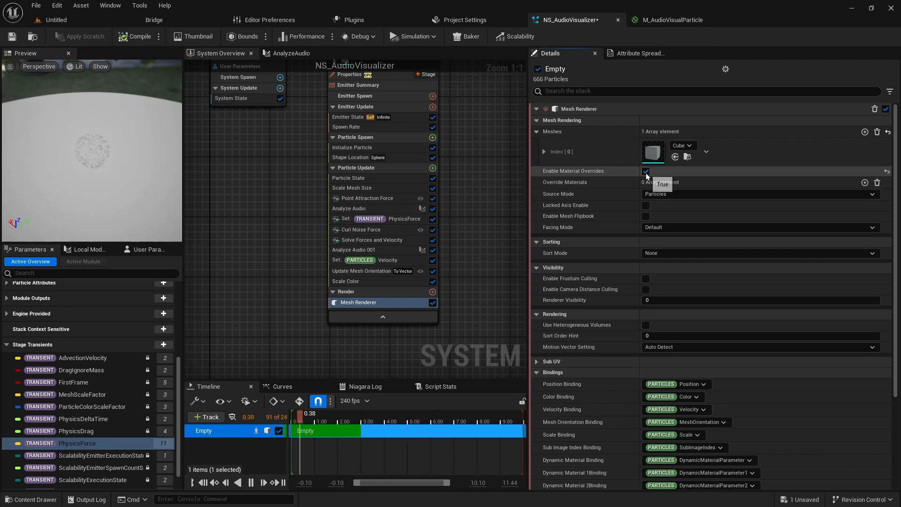
{"action": "left_click", "coordinate": [865, 183]}
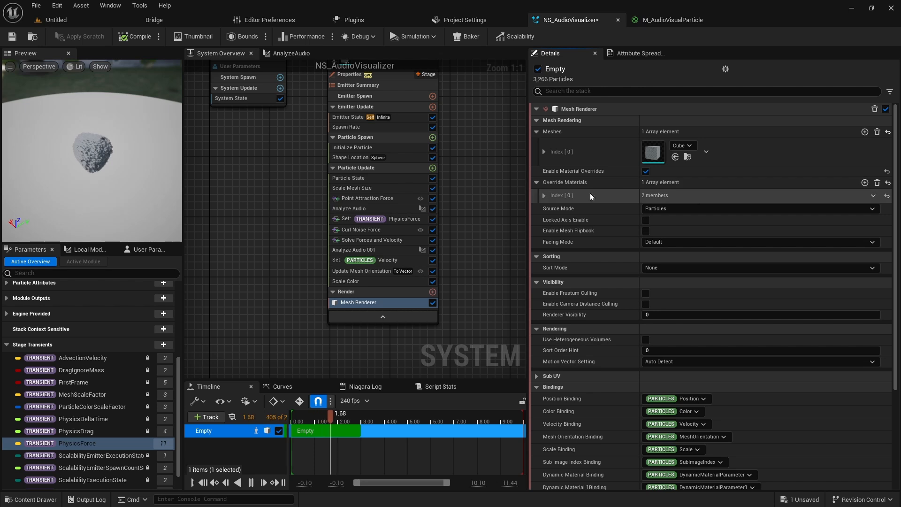
{"action": "left_click", "coordinate": [546, 195]}
{"action": "left_click", "coordinate": [711, 212]}
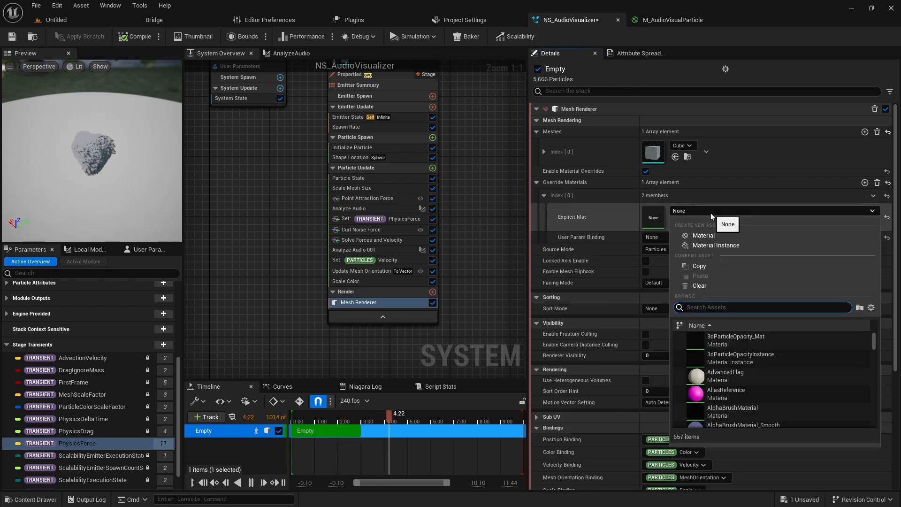
{"action": "type", "text": "M_Au"}
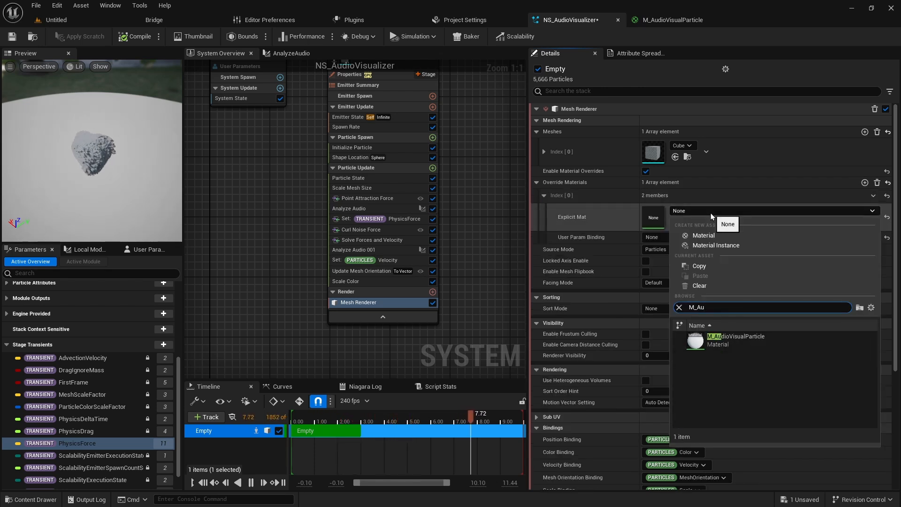
{"action": "left_click", "coordinate": [736, 338]}
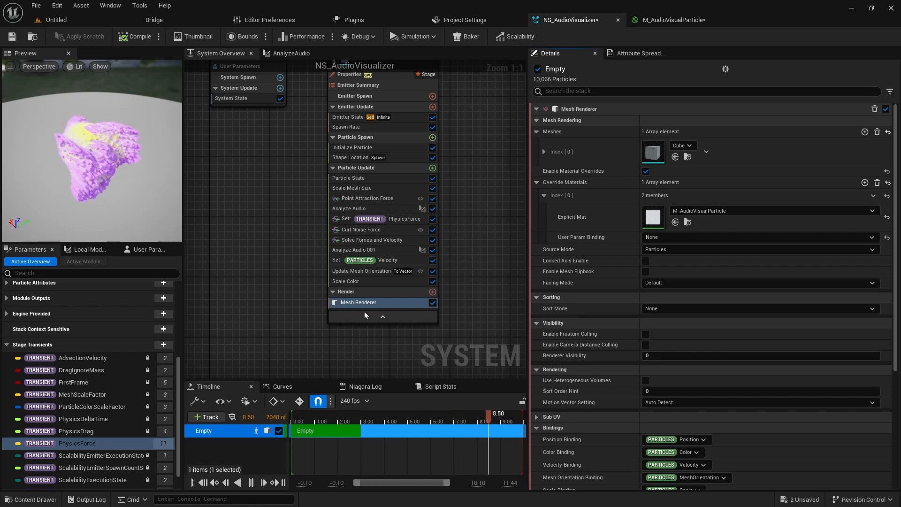
Add a Dynamic Material Parameters module to the emitter's Particle Update stage and save the Niagara system.
{"action": "left_click", "coordinate": [368, 282]}
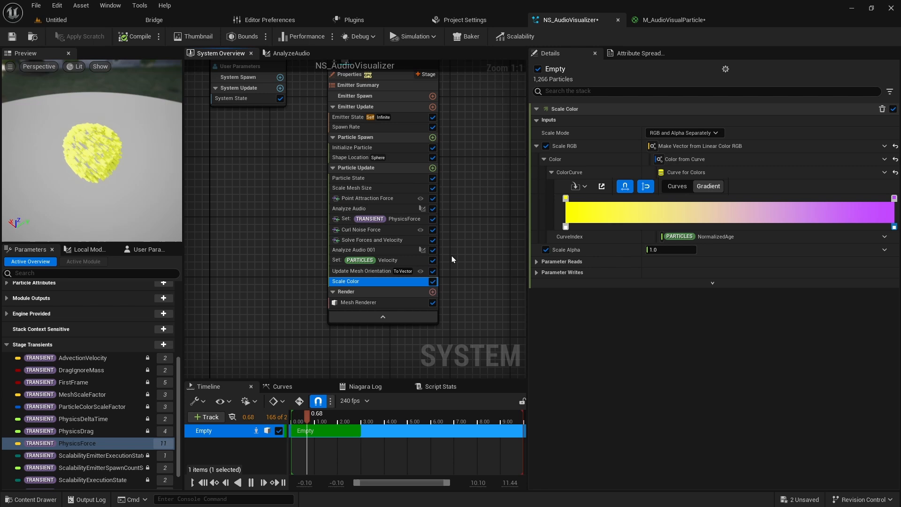
{"action": "left_click", "coordinate": [434, 169]}
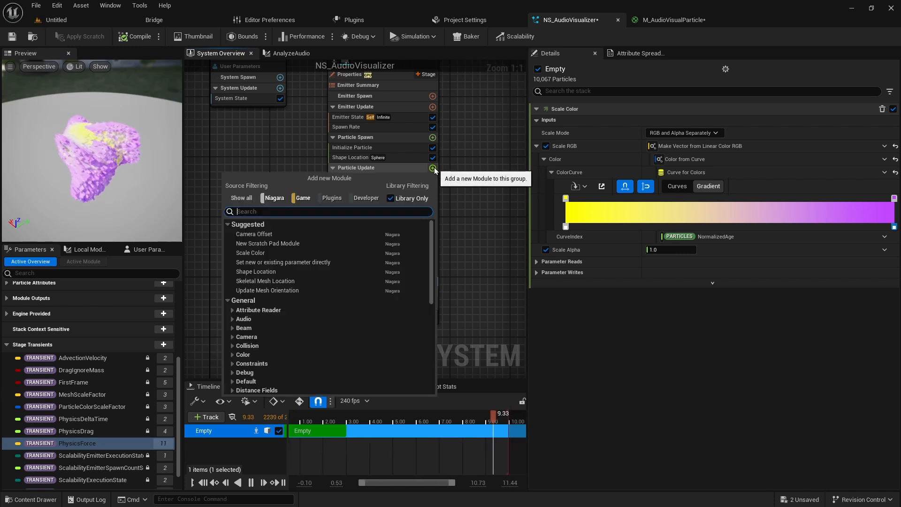
{"action": "type", "text": "dy"}
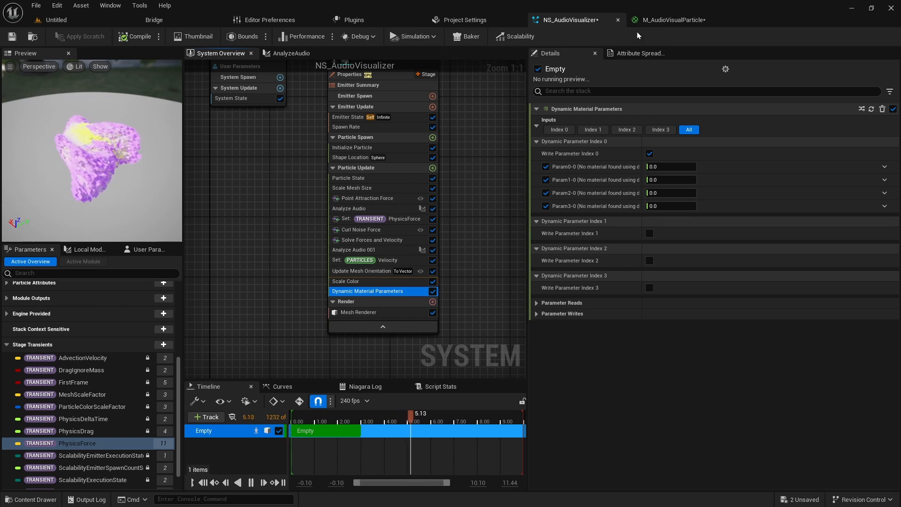
{"action": "left_click", "coordinate": [12, 38]}
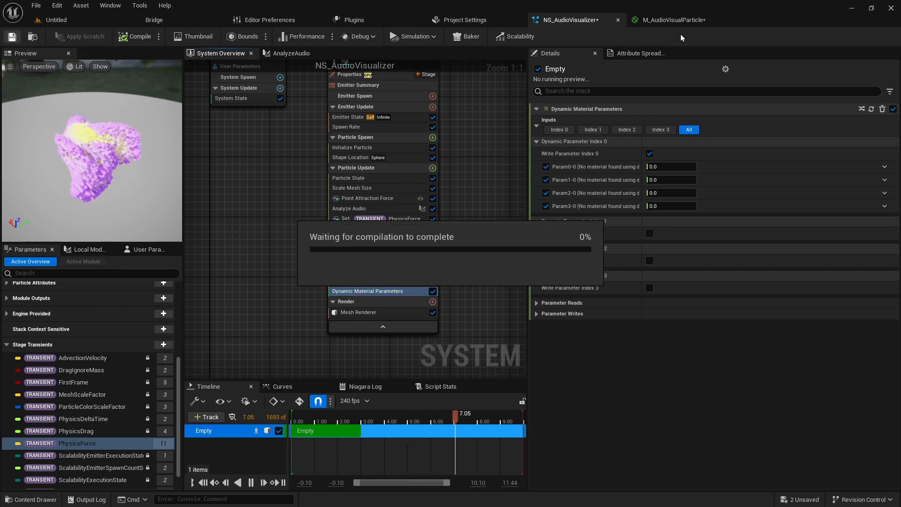
Add a Dynamic Parameter node to the M_AudioVisualParticle material graph and place it below the Particle Color node.
{"action": "left_click", "coordinate": [675, 20]}
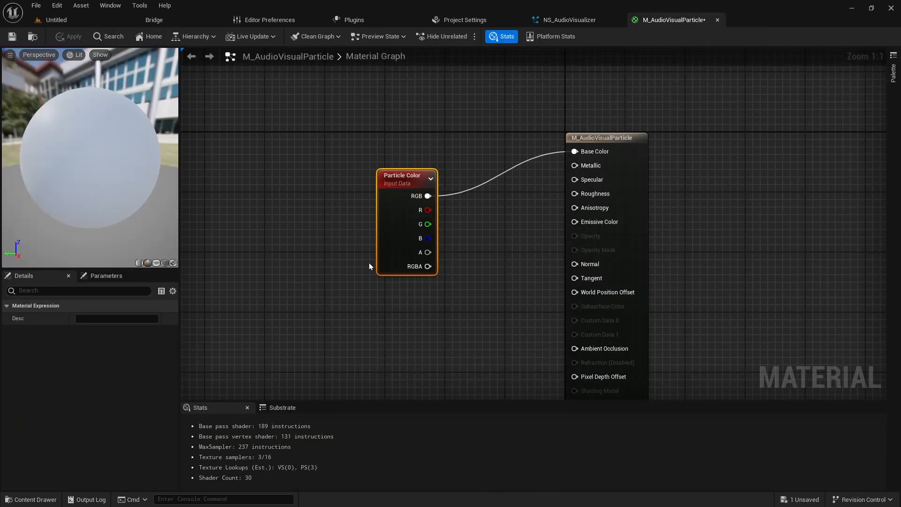
{"action": "right_click_drag", "start_coordinate": [369, 263], "coordinate": [343, 218]}
{"action": "right_click", "coordinate": [343, 218]}
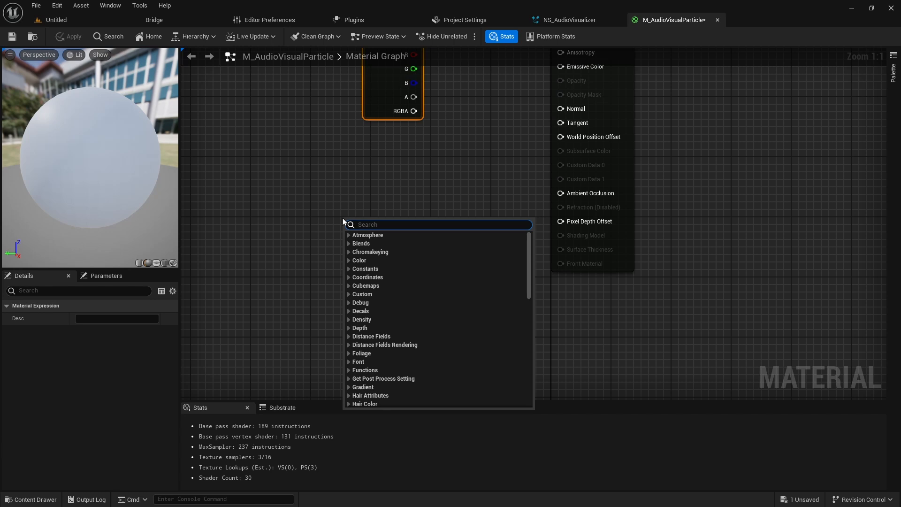
{"action": "type", "text": "dyna"}
{"action": "key", "text": "Return"}
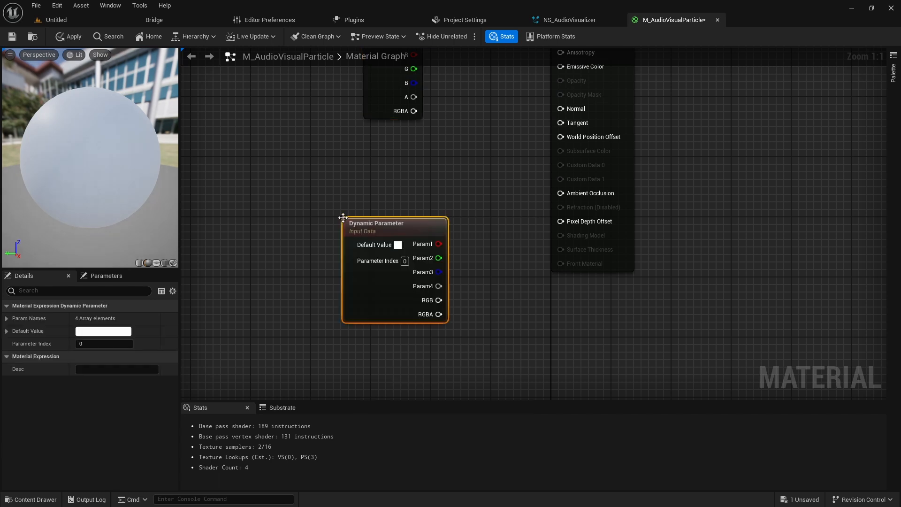
{"action": "left_click_drag", "start_coordinate": [395, 222], "coordinate": [379, 206]}
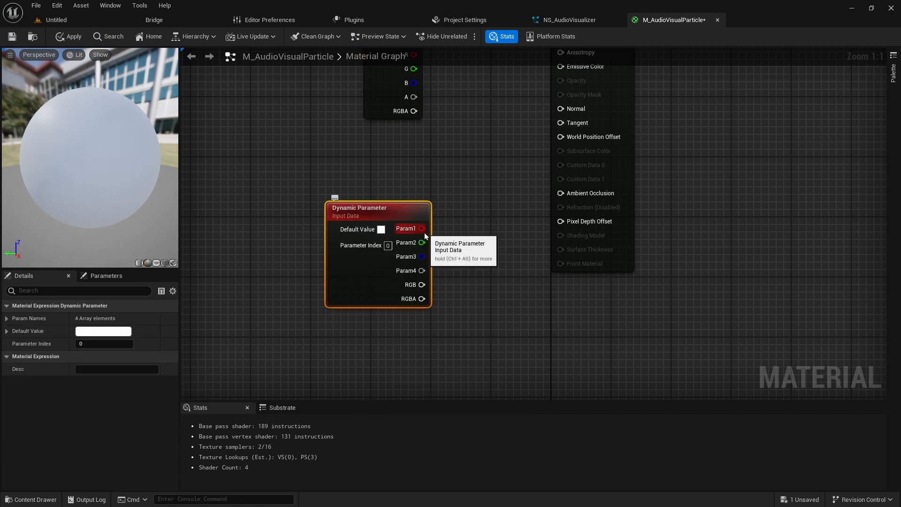
{"action": "left_click", "coordinate": [576, 21]}
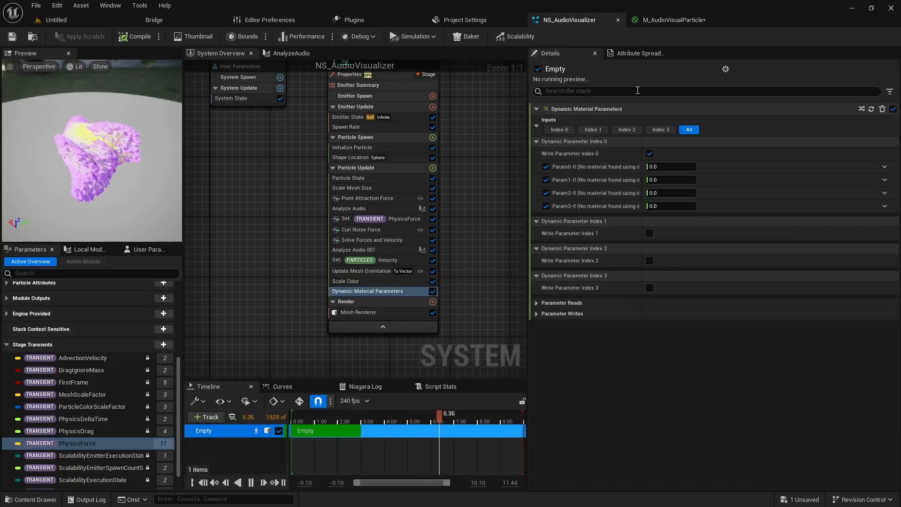
{"action": "left_click", "coordinate": [667, 20]}
{"action": "left_click_drag", "start_coordinate": [411, 217], "coordinate": [374, 209]}
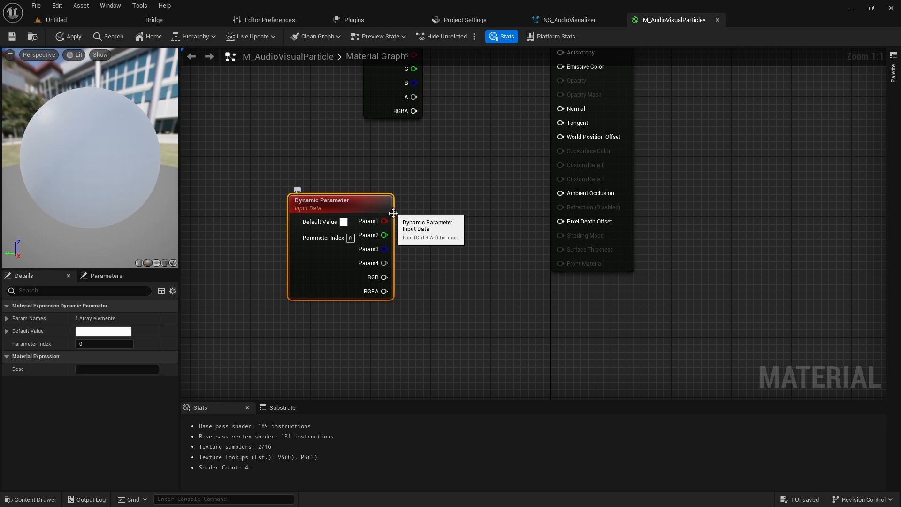
Rename the Dynamic Parameter node's first parameter, Index 0, as Emmisive.
{"action": "left_click", "coordinate": [6, 318]}
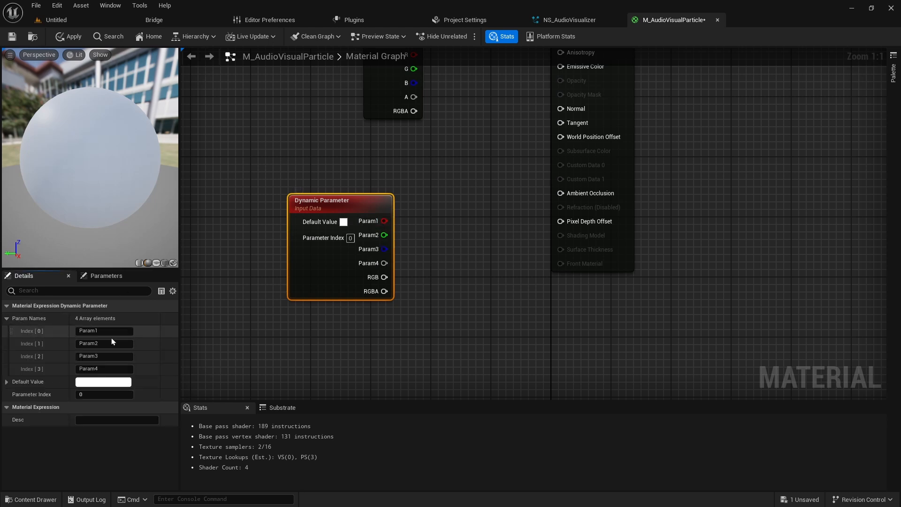
{"action": "left_click", "coordinate": [109, 331]}
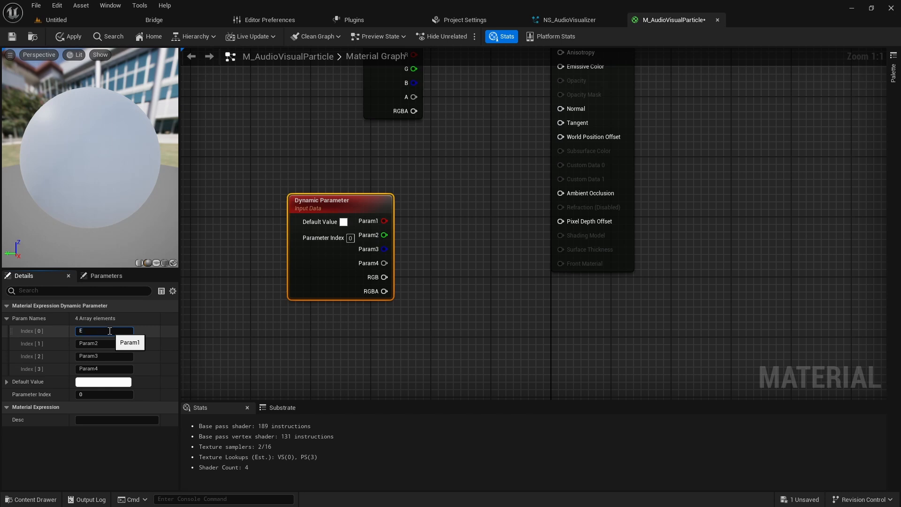
{"action": "type", "text": "Emmisive"}
{"action": "key", "text": "Return"}
Connect the Emmisive output to the material's Emissive Color, apply and save the material, and return to NS_AudioVisualizer.
{"action": "left_click_drag", "start_coordinate": [388, 221], "coordinate": [561, 67]}
{"action": "left_click", "coordinate": [70, 36]}
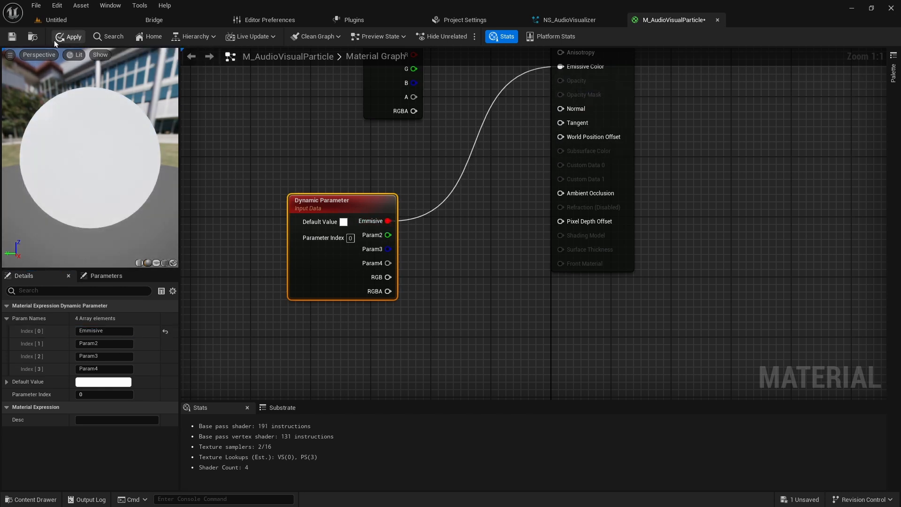
{"action": "left_click", "coordinate": [11, 37]}
{"action": "left_click", "coordinate": [569, 20]}
Try a value of 1 for the first dynamic material parameter of index 0 and reset it to its default.
{"action": "left_click", "coordinate": [671, 167]}
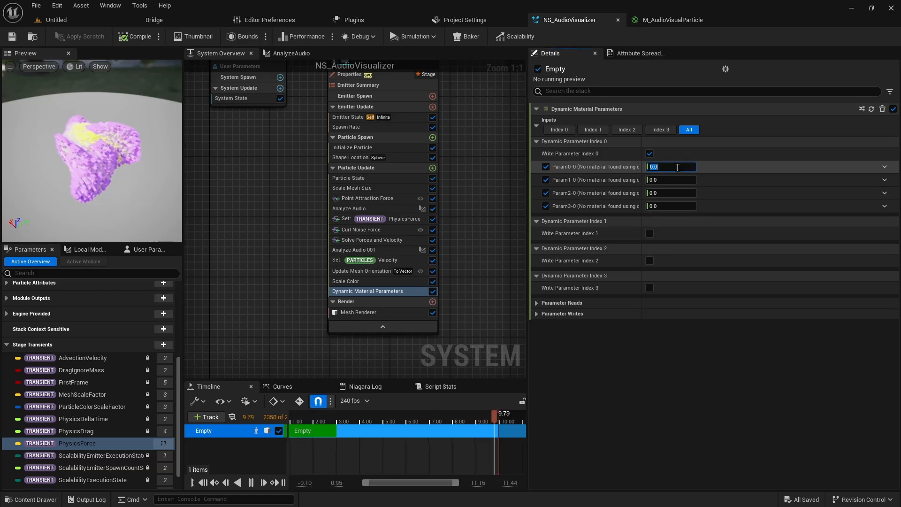
{"action": "type", "text": "1"}
{"action": "key", "text": "Return"}
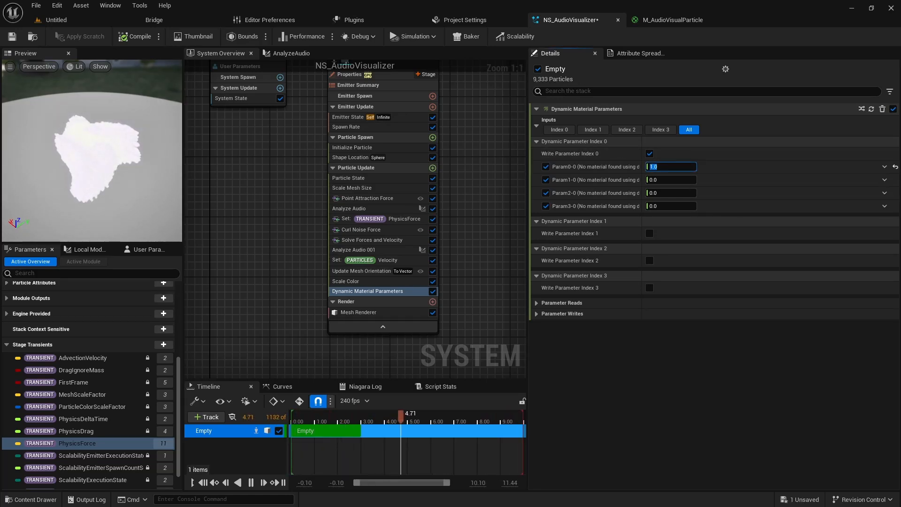
{"action": "left_click", "coordinate": [896, 167]}
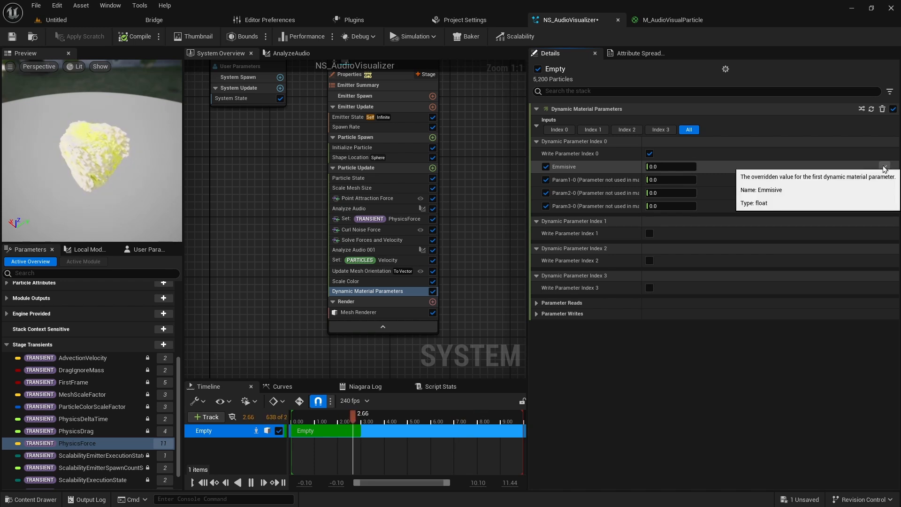
Assign a Power dynamic input to the Emmisive parameter of the Dynamic Material Parameters module.
{"action": "left_click", "coordinate": [884, 167]}
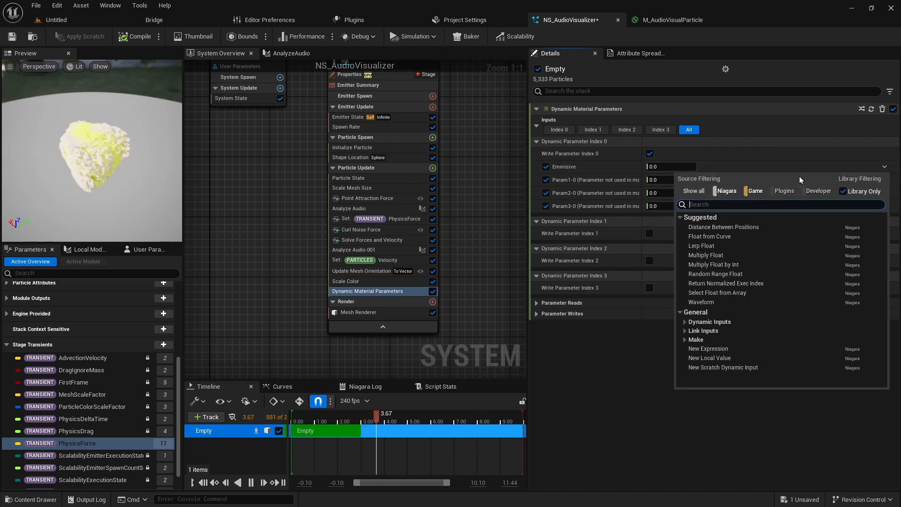
{"action": "type", "text": "power"}
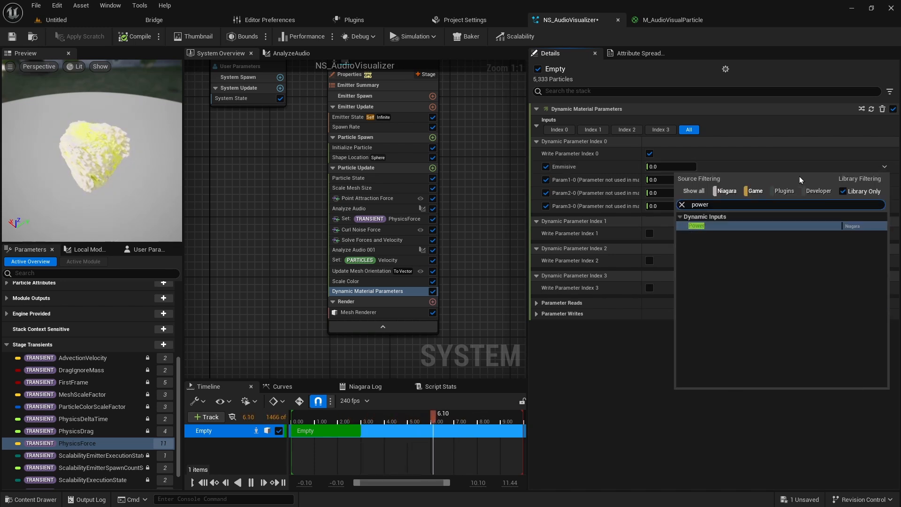
{"action": "key", "text": "Return"}
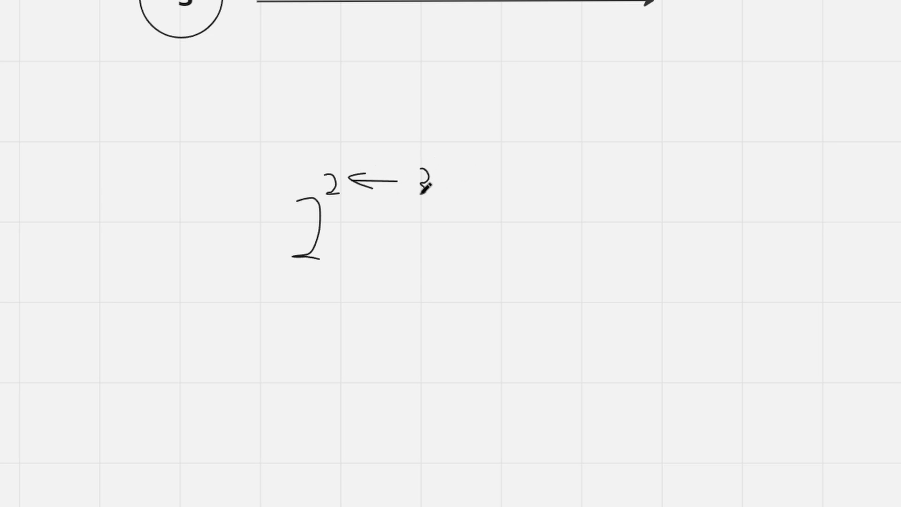
{"action": "middle_click_drag", "start_coordinate": [495, 233], "coordinate": [364, 218]}
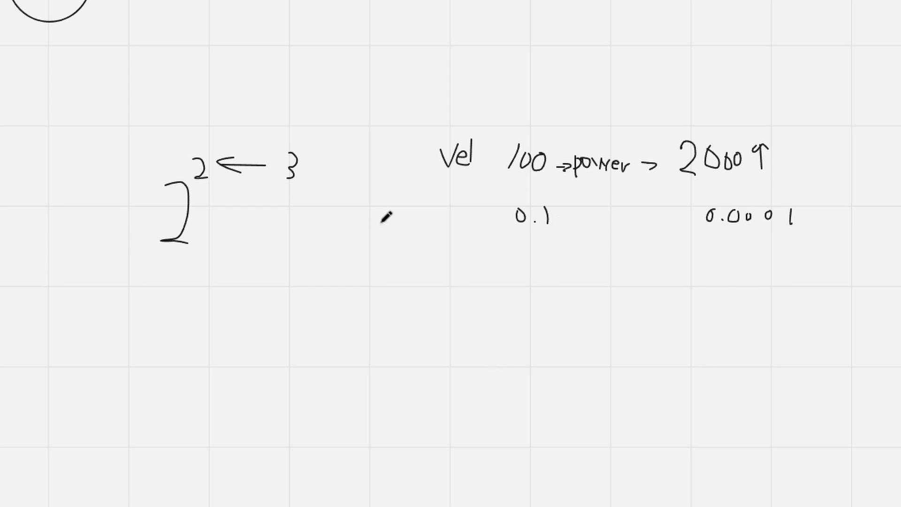
{"action": "left_click_drag", "start_coordinate": [570, 178], "coordinate": [624, 179]}
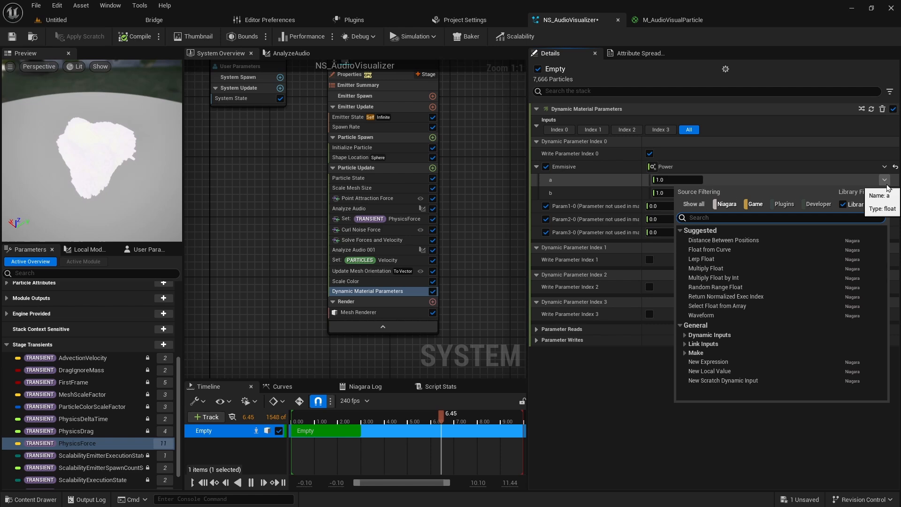
Assign a Multiply Float dynamic input to the Power input's a value.
{"action": "type", "text": "mul"}
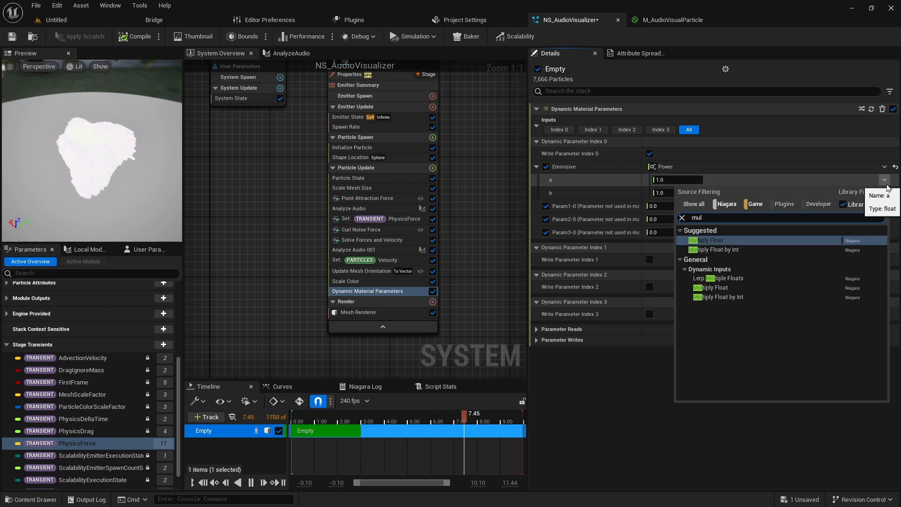
{"action": "key", "text": "Return"}
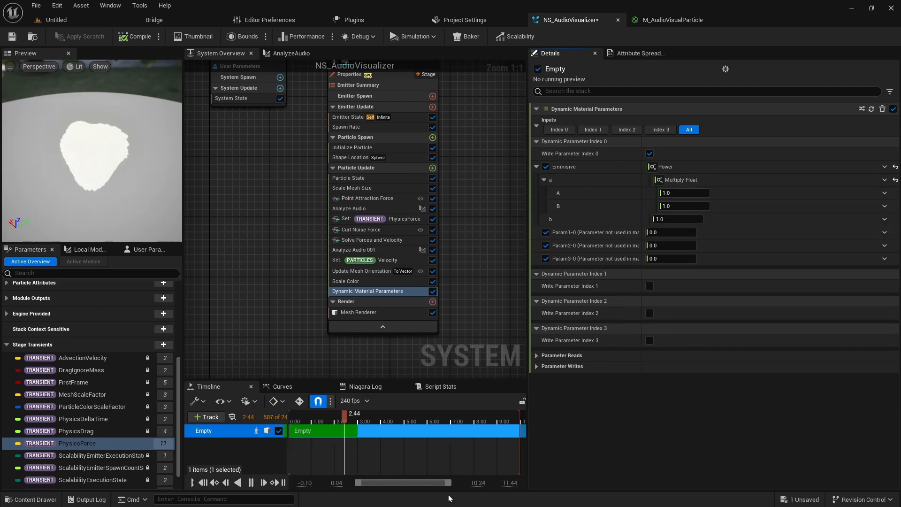
{"action": "key", "text": "super"}
{"action": "left_click", "coordinate": [448, 497]}
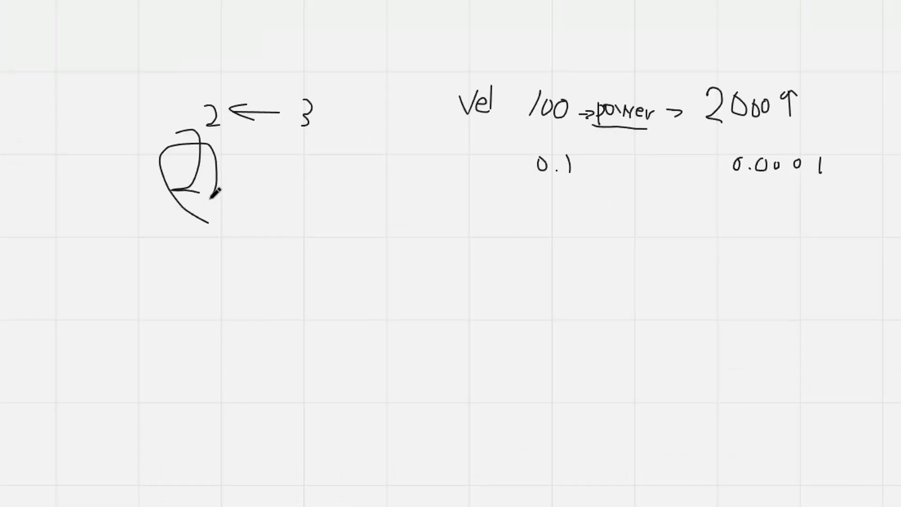
{"action": "left_click_drag", "start_coordinate": [216, 188], "coordinate": [193, 209]}
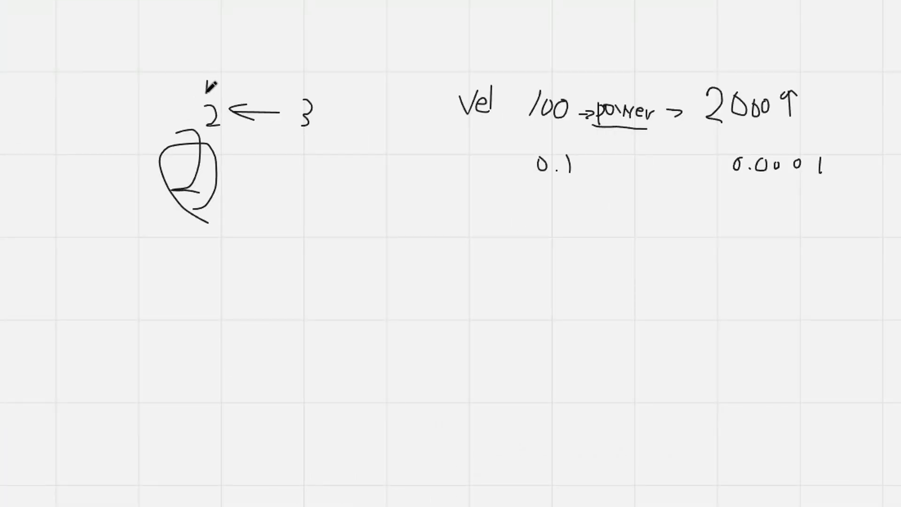
{"action": "left_click_drag", "start_coordinate": [267, 319], "coordinate": [277, 313]}
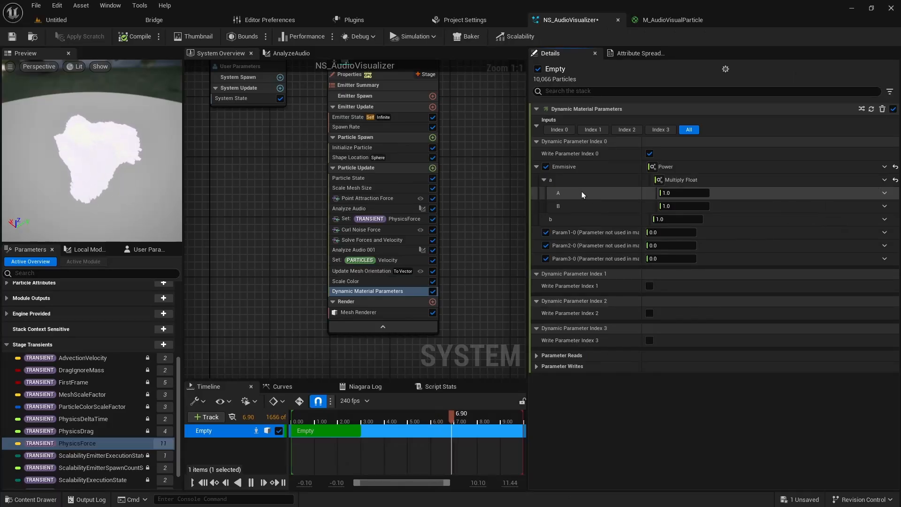
Assign a Vector Length dynamic input to value A of the Multiply Float under Emmisive.
{"action": "left_click", "coordinate": [790, 197]}
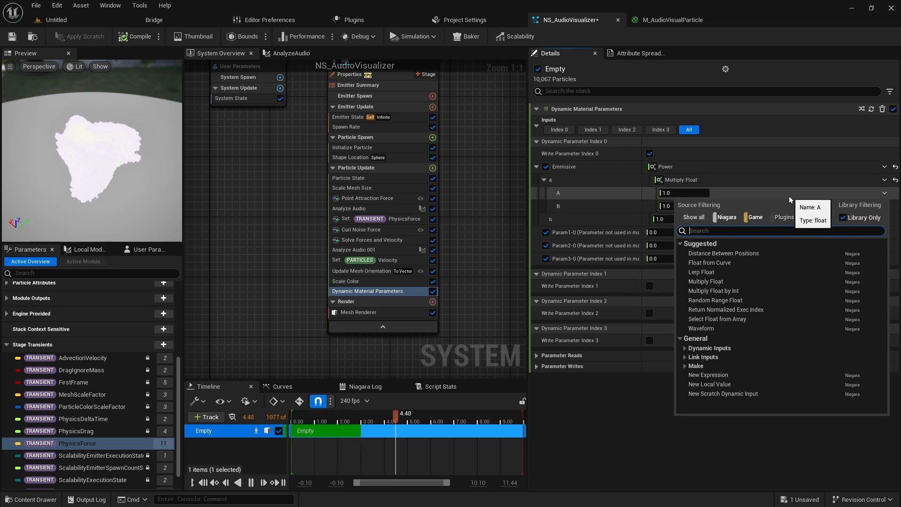
{"action": "type", "text": "vector"}
{"action": "key", "text": "Return"}
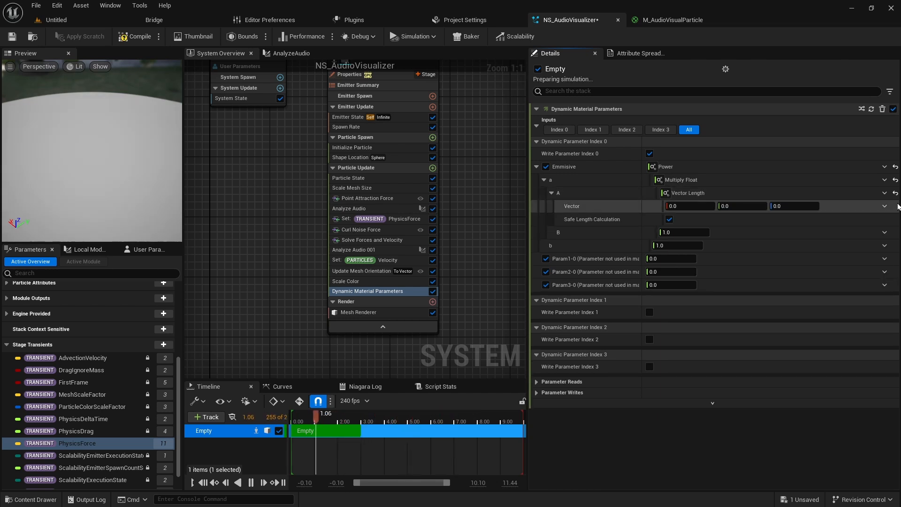
Link the Vector input of Vector Length under Emmisive to PARTICLES Velocity.
{"action": "left_click", "coordinate": [886, 208]}
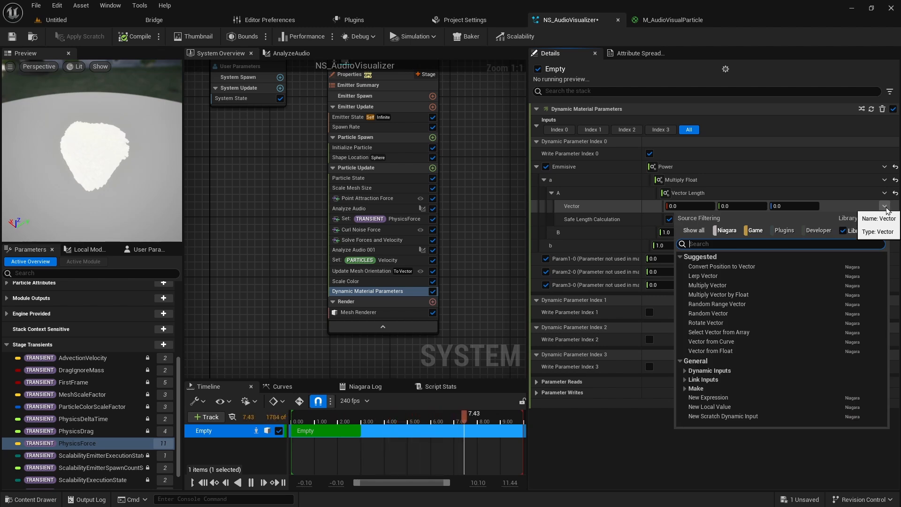
{"action": "type", "text": "veloc"}
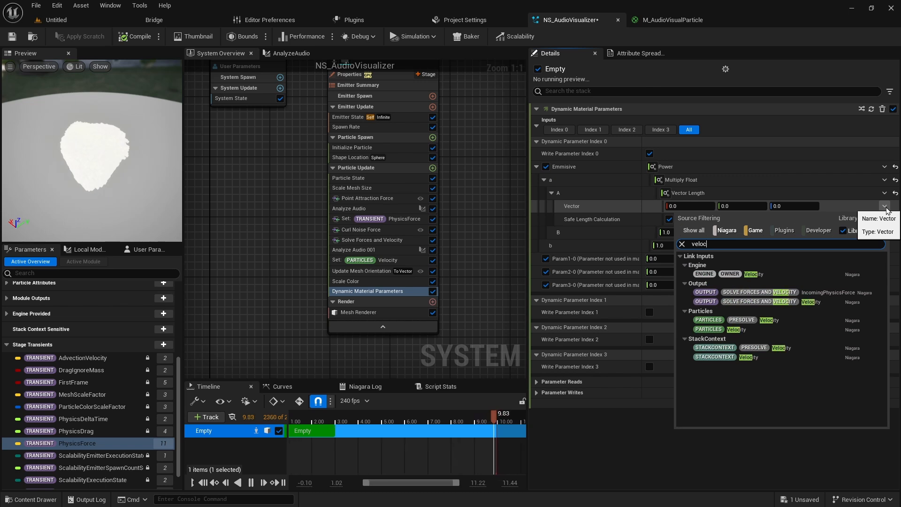
{"action": "left_click", "coordinate": [711, 330]}
Set the Multiply Float's B value to 0.0015 and the Power input's b exponent to 10.
{"action": "left_click", "coordinate": [704, 233]}
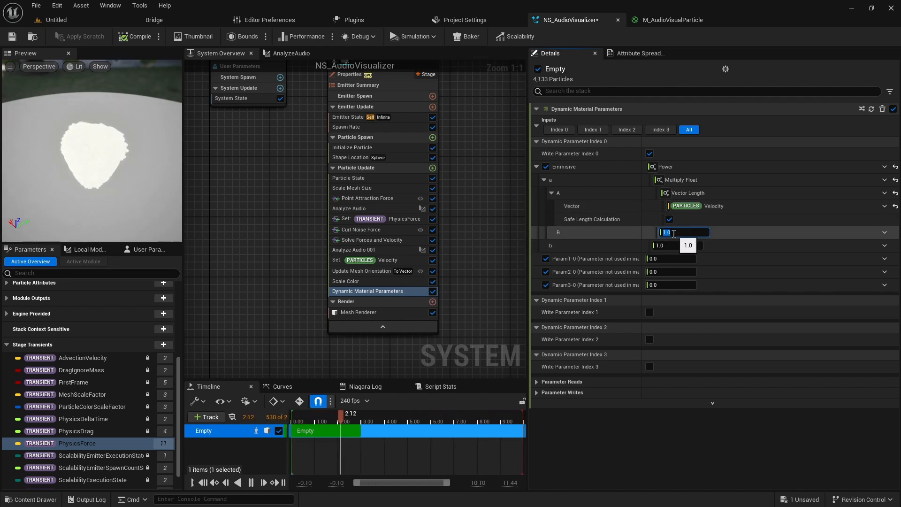
{"action": "type", "text": "0.0"}
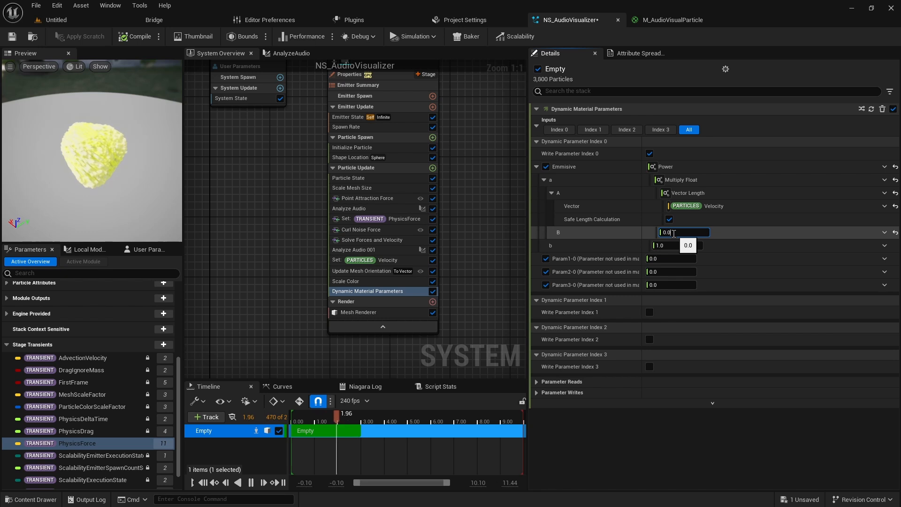
{"action": "type", "text": "015"}
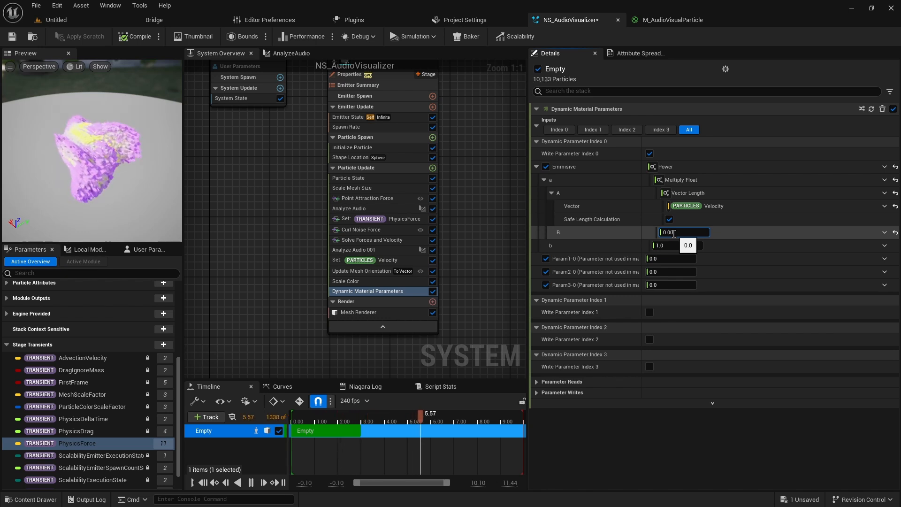
{"action": "left_click", "coordinate": [683, 246]}
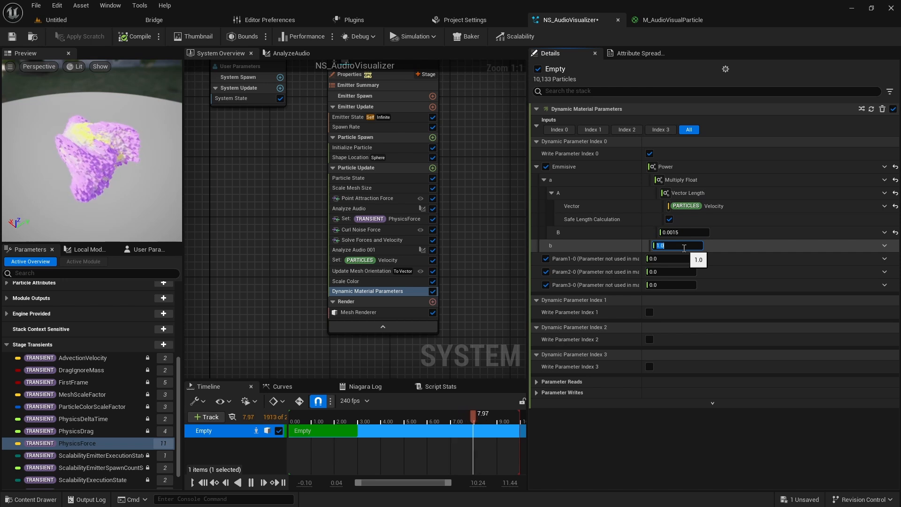
{"action": "type", "text": "10"}
{"action": "key", "text": "Return"}
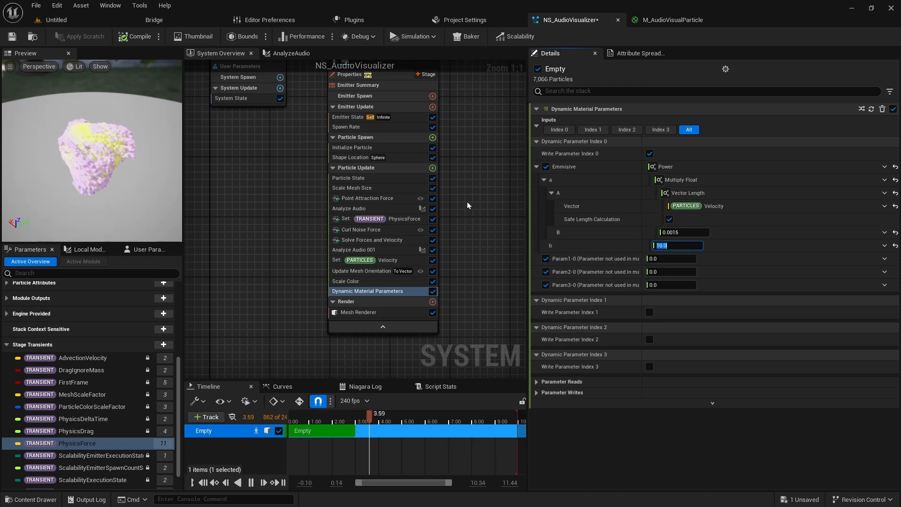
Set the Multiply Float's B value to 0.015 and preview the sound wave from the Audio folder against the particles.
{"action": "key", "text": "ctrl+space"}
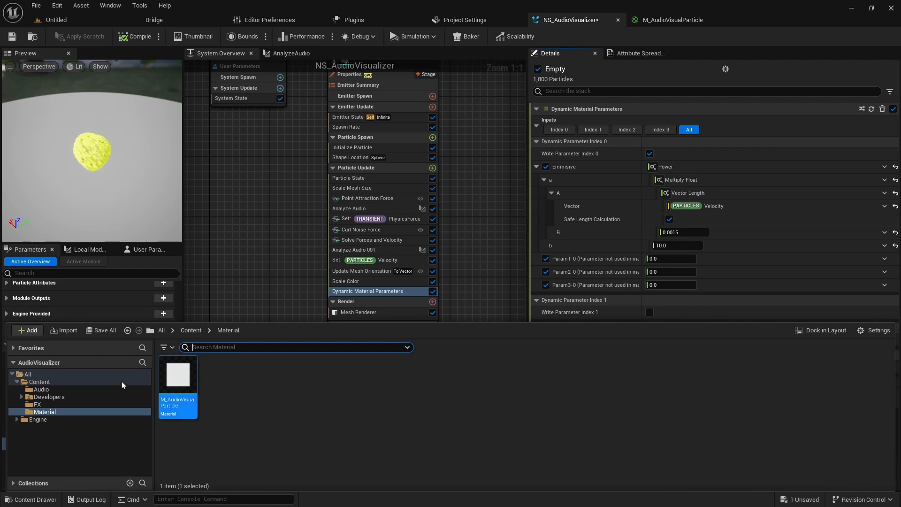
{"action": "left_click", "coordinate": [97, 382]}
{"action": "left_click", "coordinate": [94, 389]}
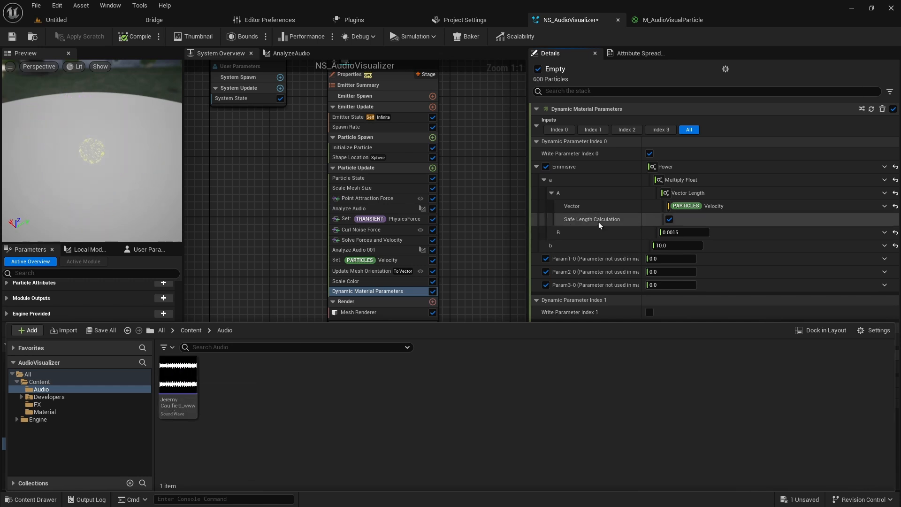
{"action": "left_click", "coordinate": [670, 234]}
{"action": "left_click", "coordinate": [178, 375]}
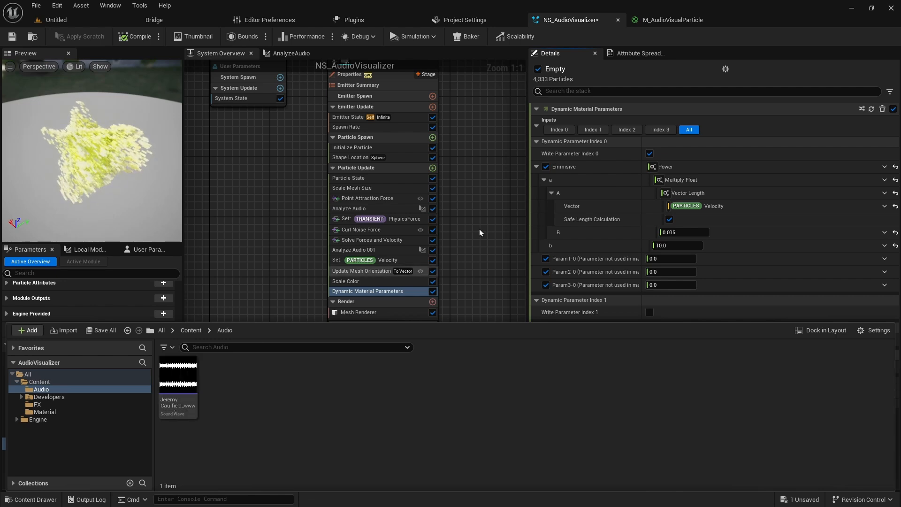
Set the Multiply Float's B value under Emmisive to 0.02.
{"action": "left_click", "coordinate": [674, 232]}
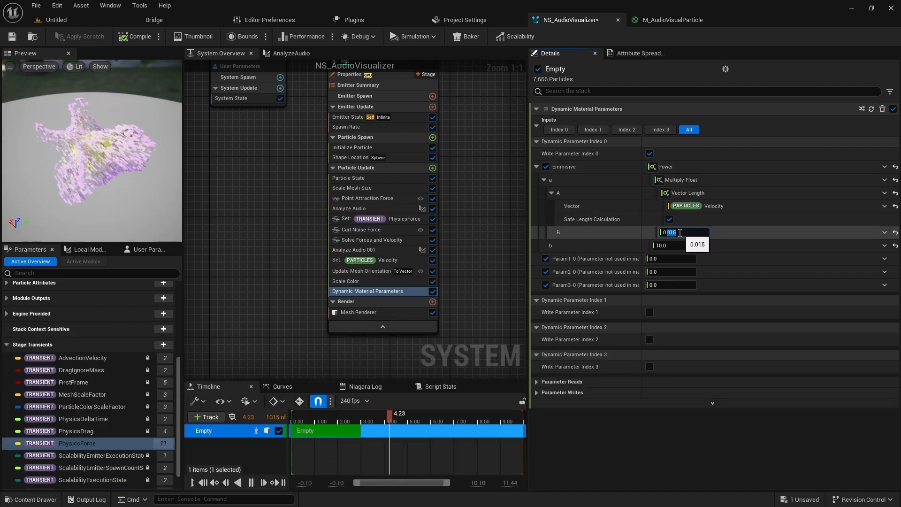
{"action": "left_click", "coordinate": [673, 232]}
{"action": "left_click_drag", "start_coordinate": [671, 232], "coordinate": [681, 232]}
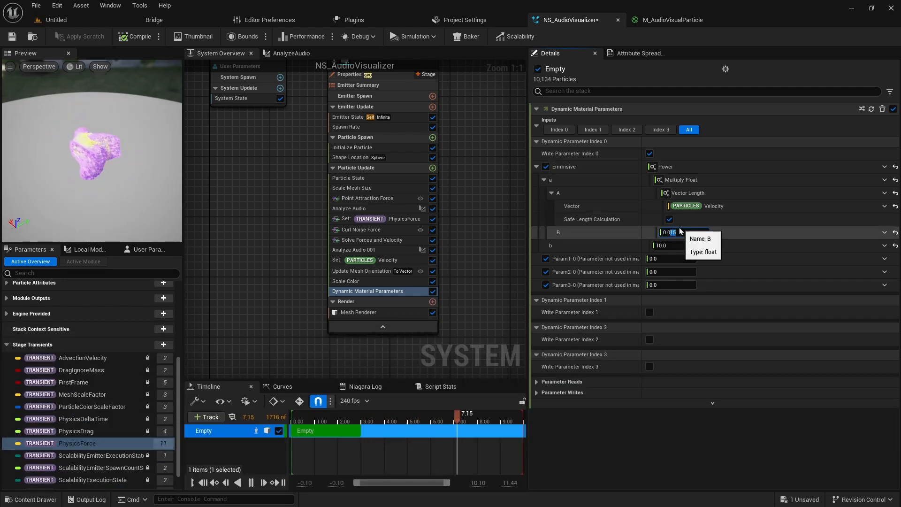
{"action": "type", "text": "2"}
{"action": "key", "text": "Return"}
Preview the sound wave in the Audio folder against the particle glow and save the Niagara system.
{"action": "key", "text": "ctrl+space"}
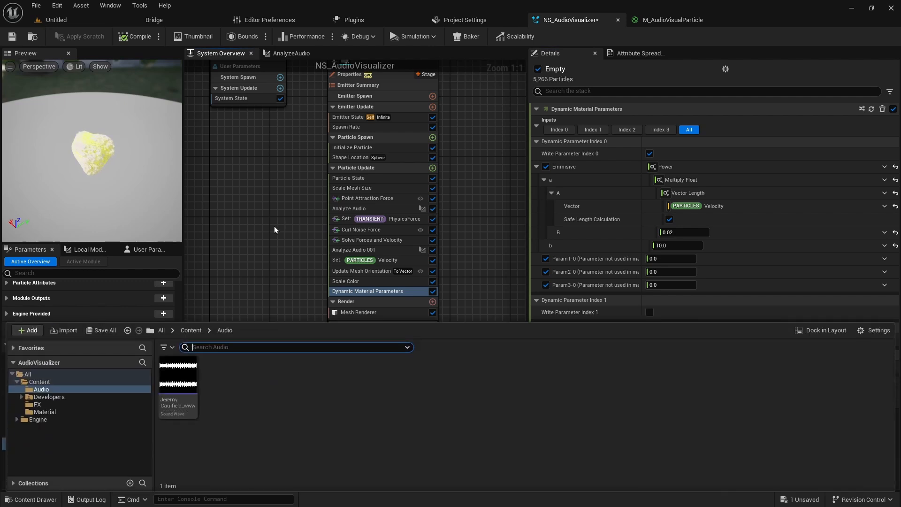
{"action": "left_click", "coordinate": [185, 377]}
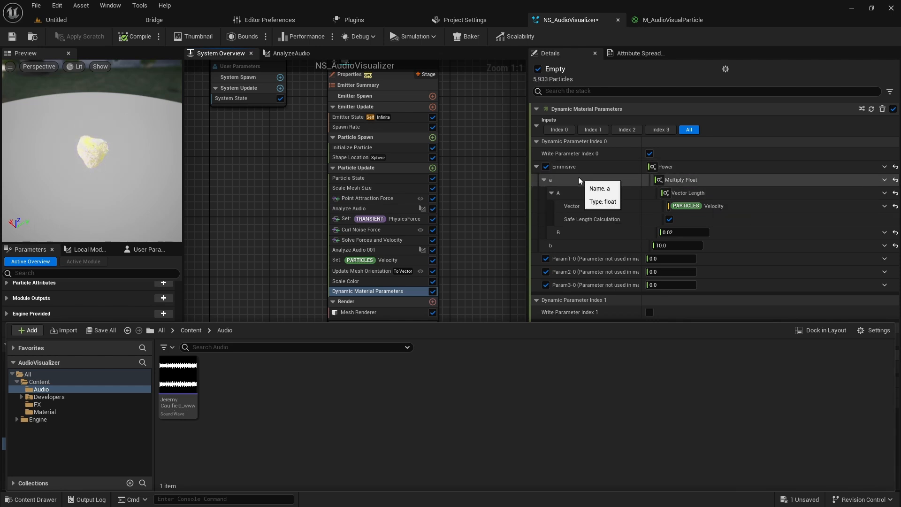
{"action": "left_click", "coordinate": [12, 36]}
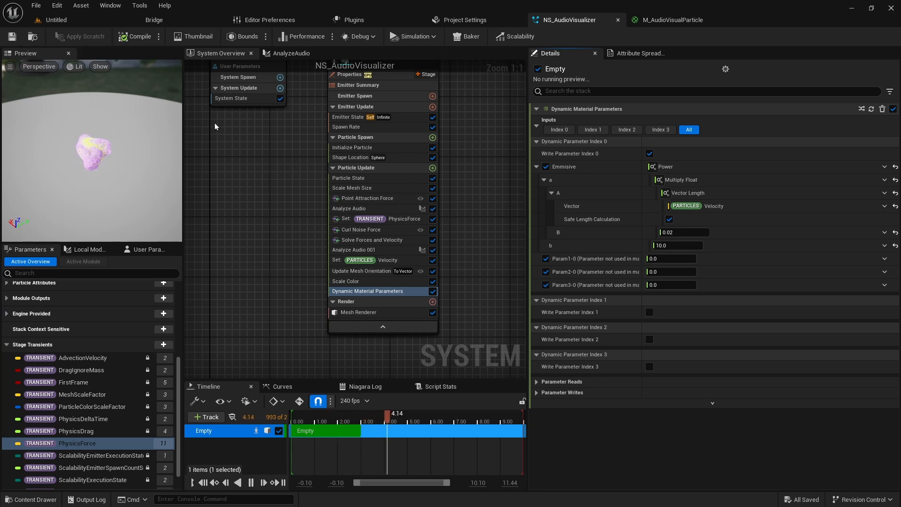
Switch to the level editor and create a new level from the Empty Level template.
{"action": "left_click", "coordinate": [70, 23]}
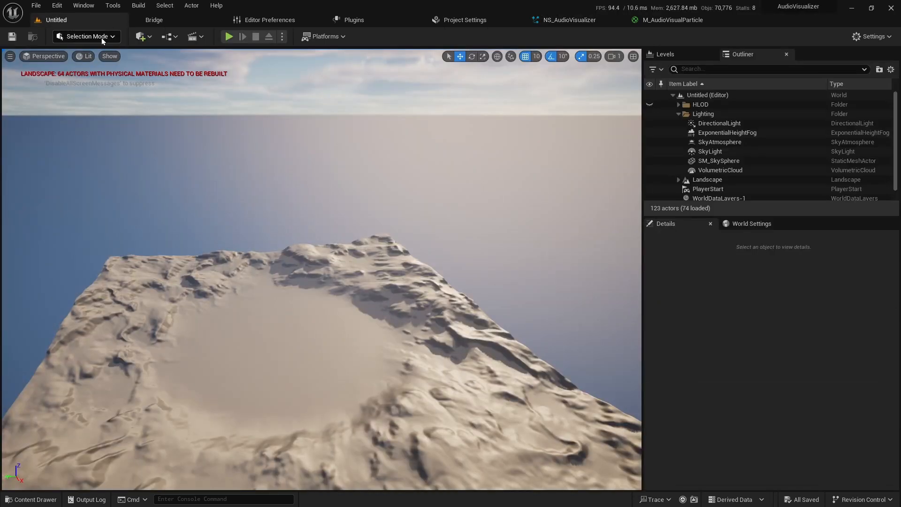
{"action": "left_click", "coordinate": [37, 6]}
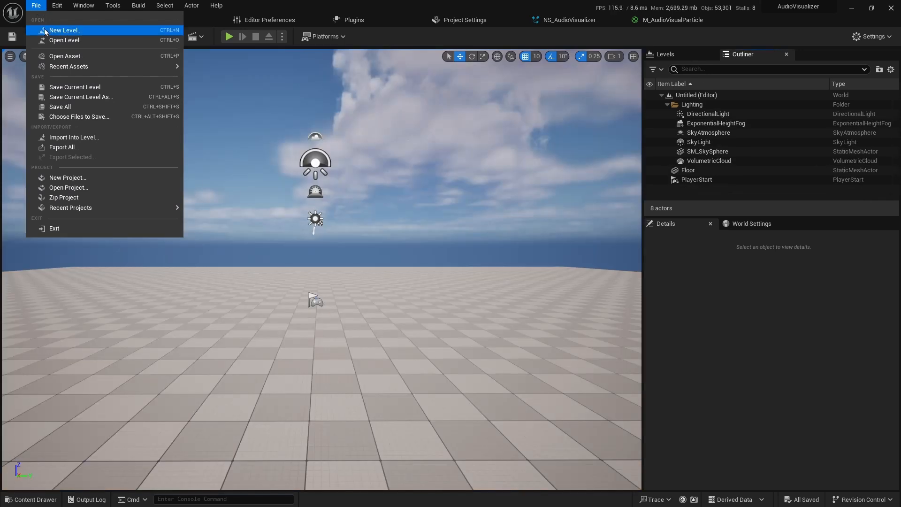
{"action": "left_click", "coordinate": [47, 30]}
{"action": "left_click", "coordinate": [513, 232]}
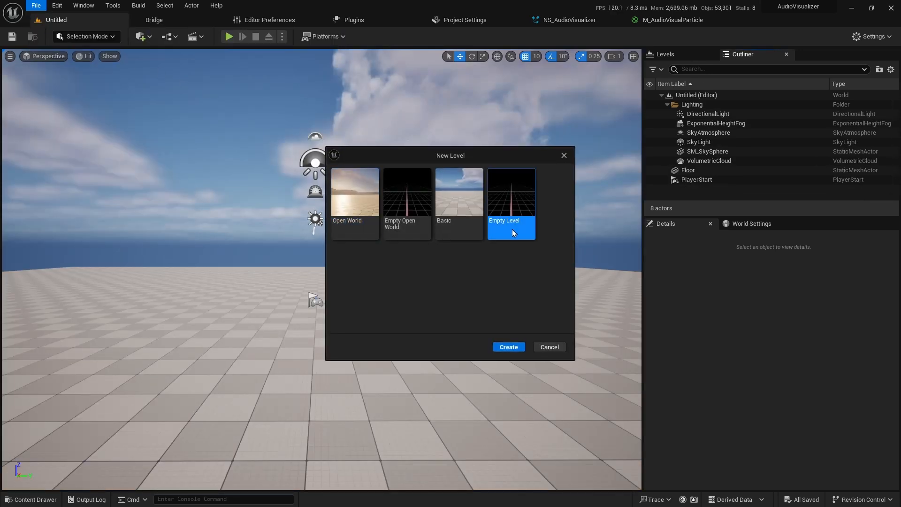
{"action": "left_click", "coordinate": [509, 347]}
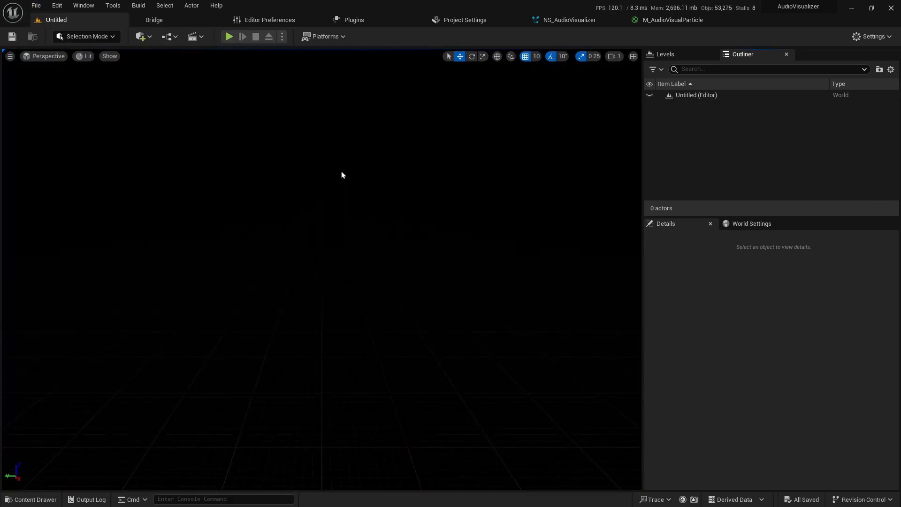
Search all content for BP_sky and place the BP_Sky_Sphere blueprint in the empty level.
{"action": "key", "text": "ctrl+space"}
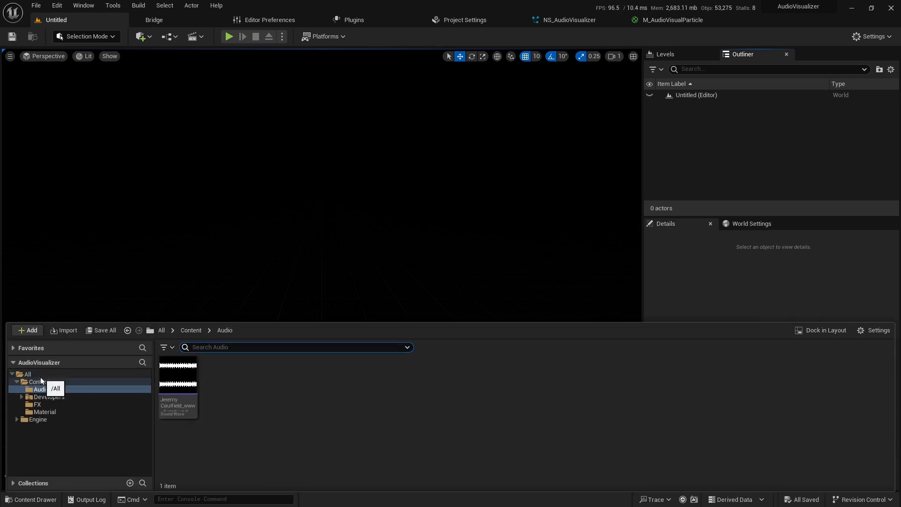
{"action": "left_click", "coordinate": [143, 376]}
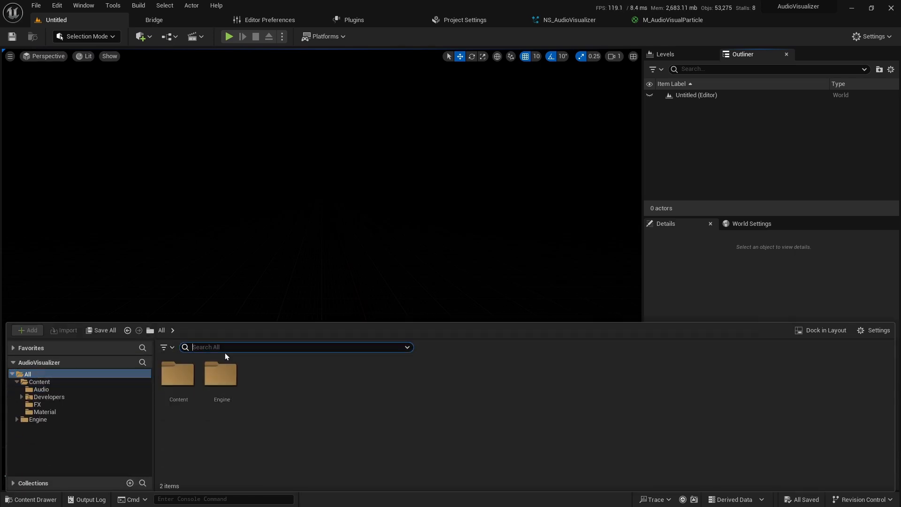
{"action": "type", "text": "BP_sky"}
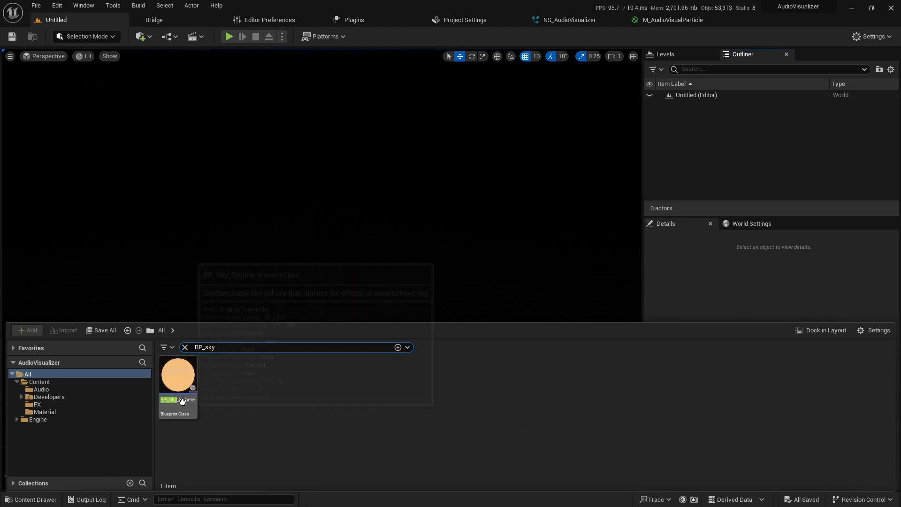
{"action": "left_click_drag", "start_coordinate": [181, 382], "coordinate": [318, 262]}
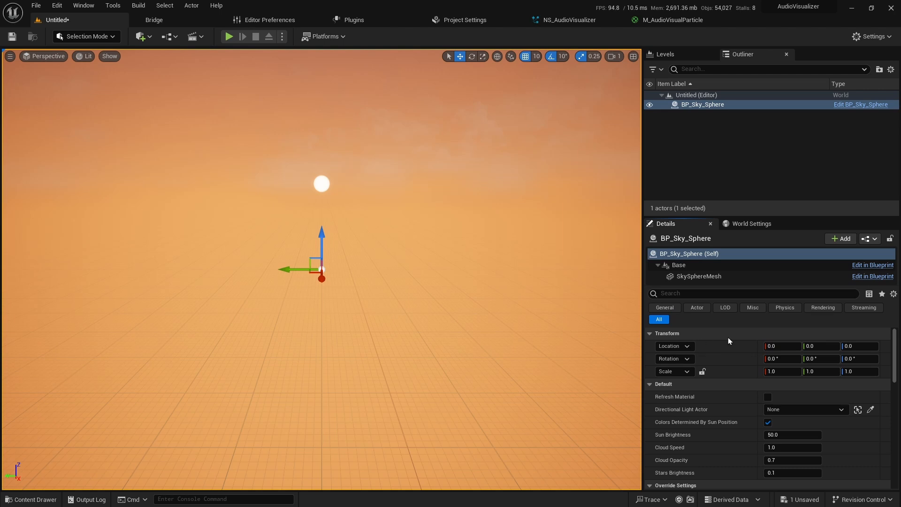
Disable Colors Determined By Sun Position on the sky sphere and set its Sun Height to 1.0.
{"action": "left_click", "coordinate": [768, 423]}
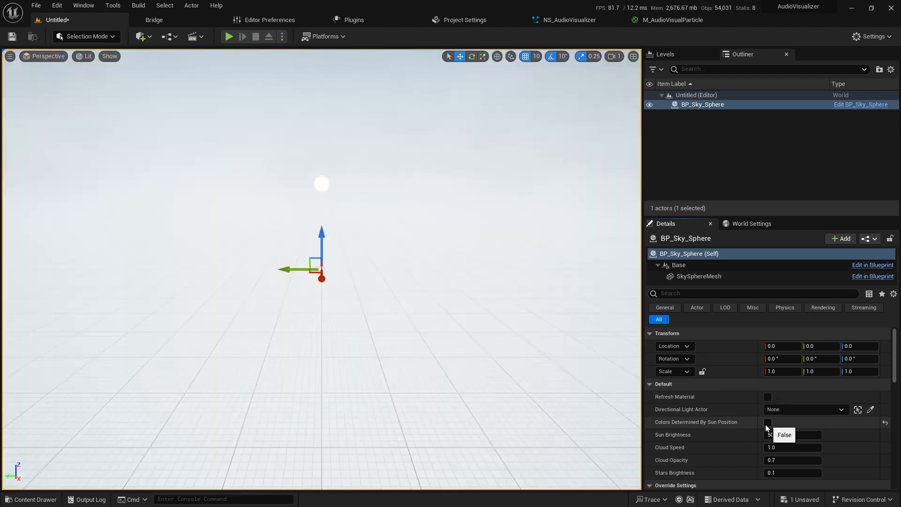
{"action": "scroll", "coordinate": [731, 416], "scroll_direction": "down", "scroll_amount": 3}
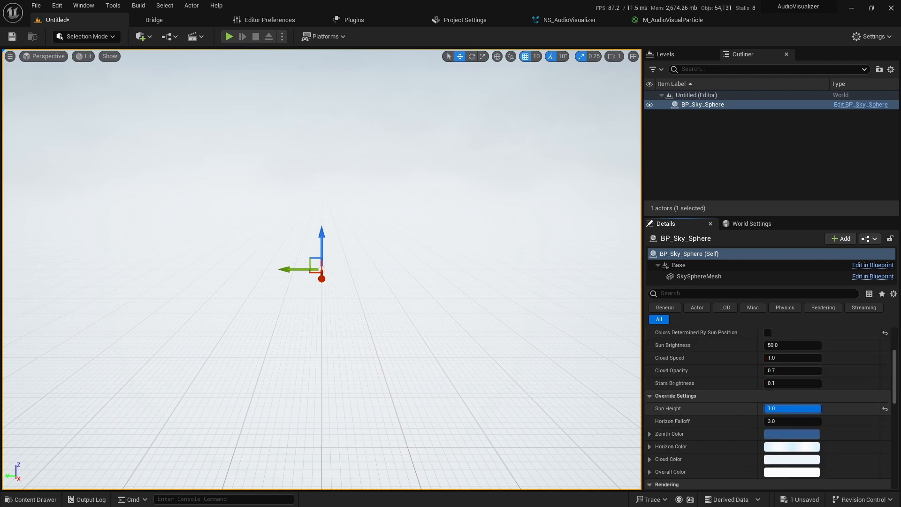
Set the sky sphere's Zenith Color to a dark blue with sRGB hex 132844FF.
{"action": "scroll", "coordinate": [751, 428], "scroll_direction": "down", "scroll_amount": 1}
{"action": "left_click", "coordinate": [779, 418]}
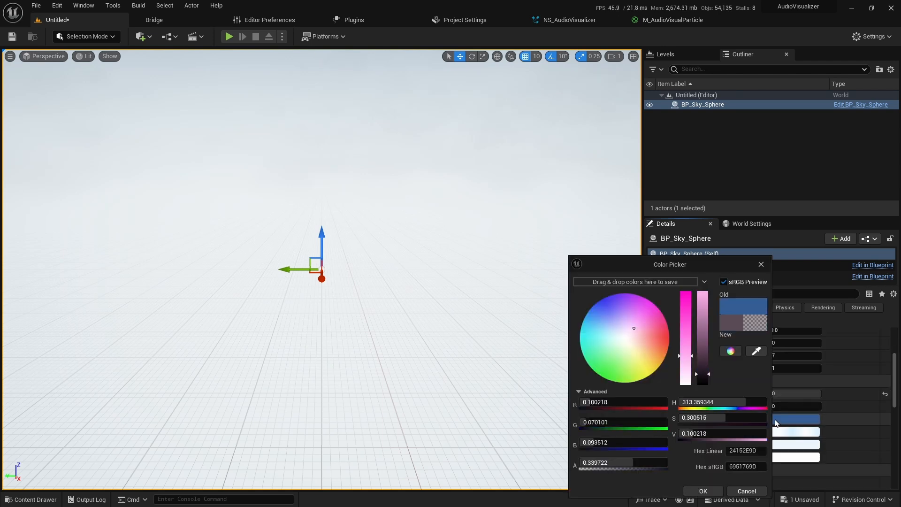
{"action": "left_click_drag", "start_coordinate": [703, 370], "coordinate": [703, 377]}
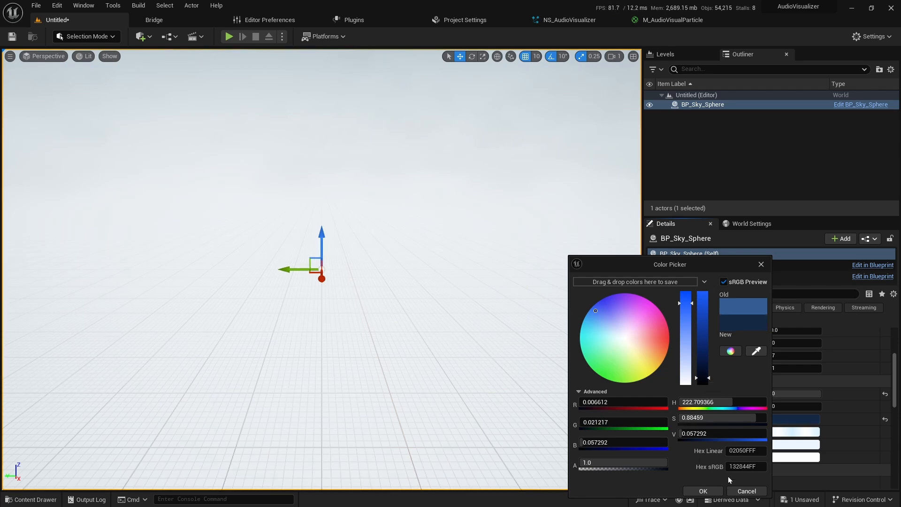
{"action": "left_click", "coordinate": [712, 493]}
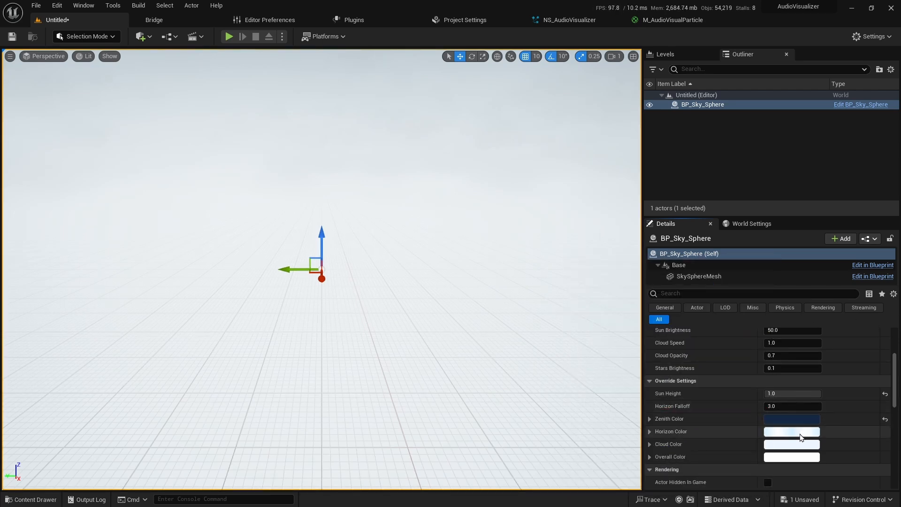
Darken the sky sphere's Horizon Color and Overall Color for a dimmer background.
{"action": "left_click", "coordinate": [801, 437]}
{"action": "left_click_drag", "start_coordinate": [725, 309], "coordinate": [727, 312]}
{"action": "left_click", "coordinate": [781, 459]}
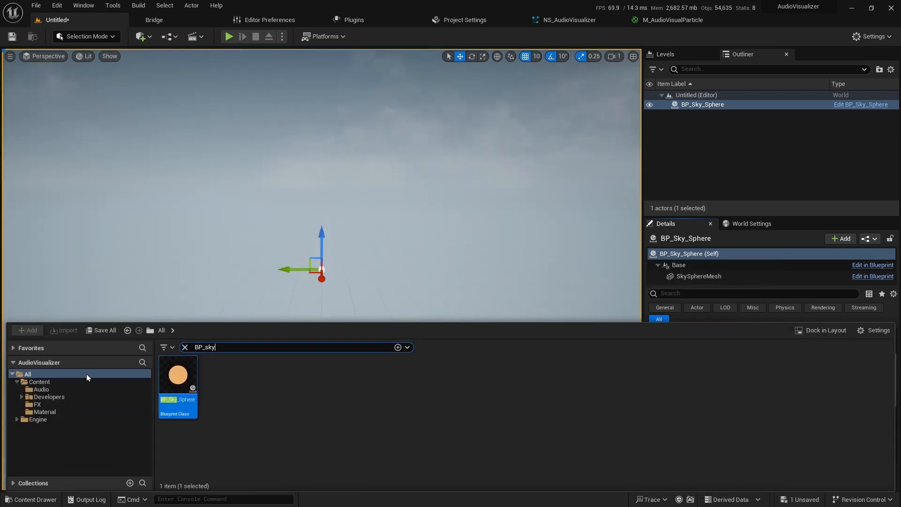
Place NS_AudioVisualizer from the FX folder in the level and reset its location to the origin.
{"action": "left_click", "coordinate": [186, 348]}
{"action": "left_click", "coordinate": [40, 405]}
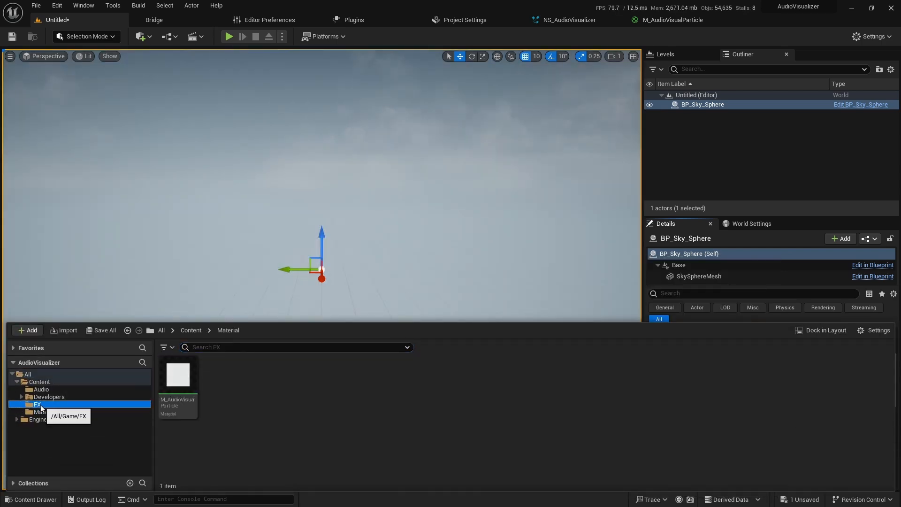
{"action": "left_click_drag", "start_coordinate": [159, 384], "coordinate": [321, 273]}
{"action": "scroll", "coordinate": [882, 352], "scroll_direction": "up", "scroll_amount": 3}
{"action": "left_click", "coordinate": [885, 346]}
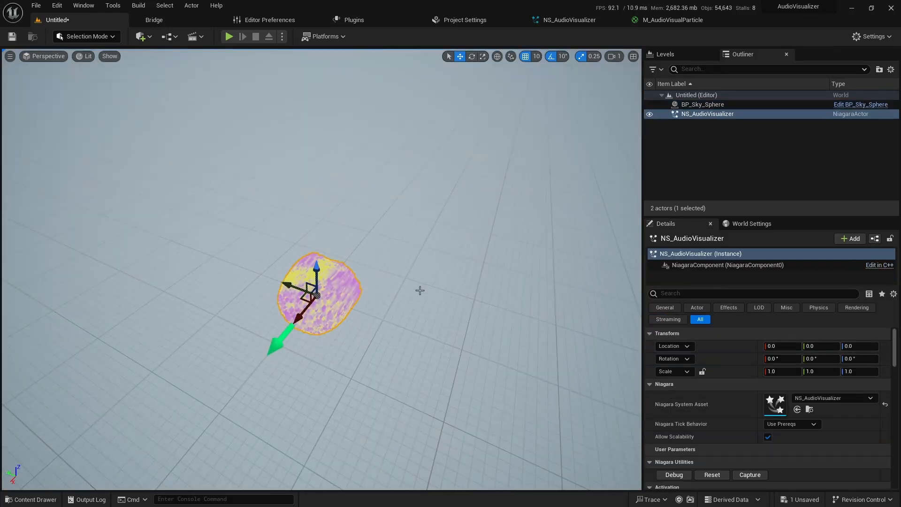
Place a point light beside the visualizer and duplicate it to the opposite side at about -100, 200, 50.
{"action": "key", "text": "ctrl+space"}
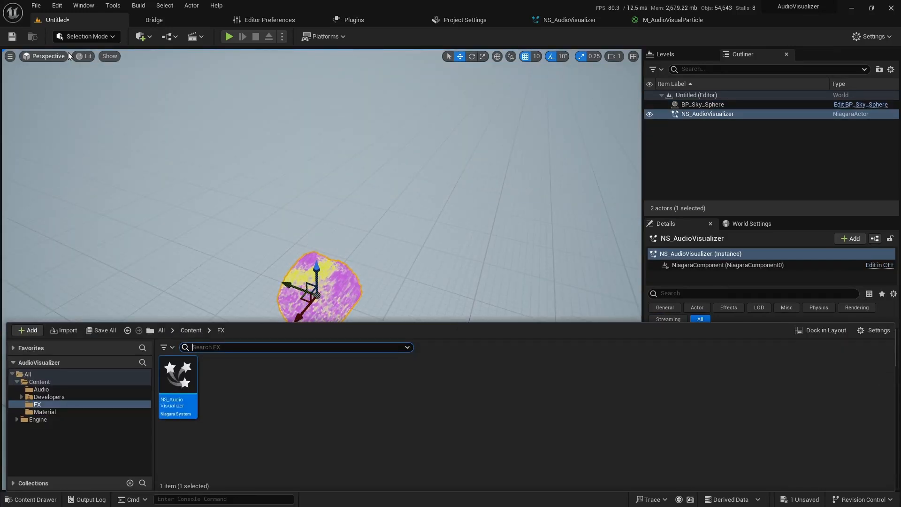
{"action": "left_click", "coordinate": [140, 36]}
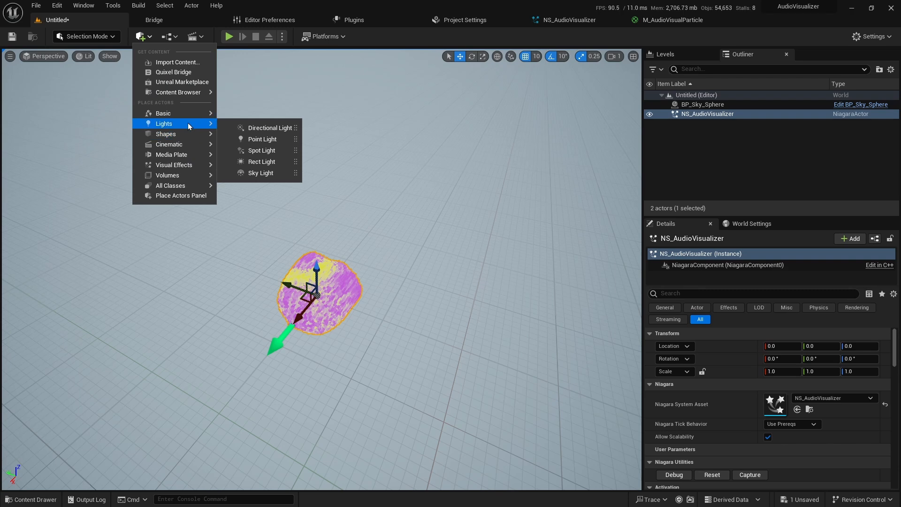
{"action": "left_click_drag", "start_coordinate": [263, 139], "coordinate": [322, 311]}
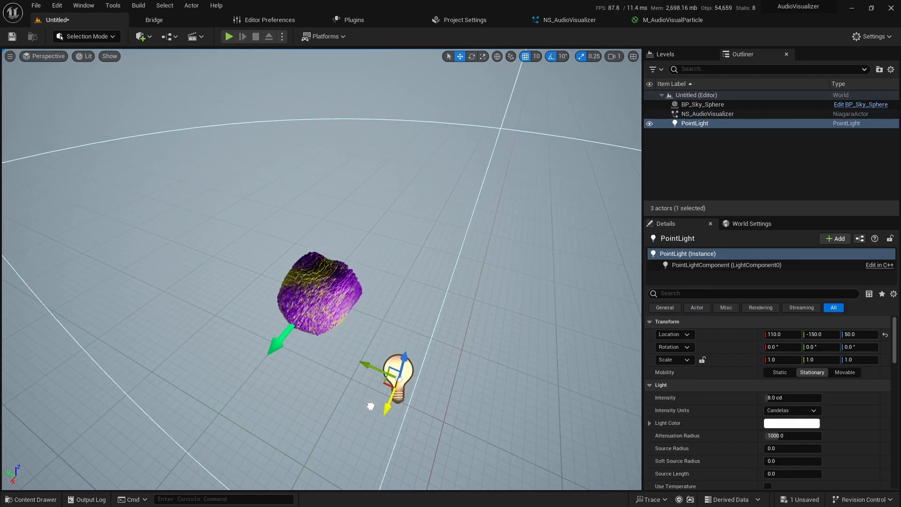
{"action": "left_click_drag", "start_coordinate": [371, 407], "coordinate": [365, 414]}
{"action": "left_click_drag", "start_coordinate": [367, 377], "coordinate": [201, 206], "text": "alt"}
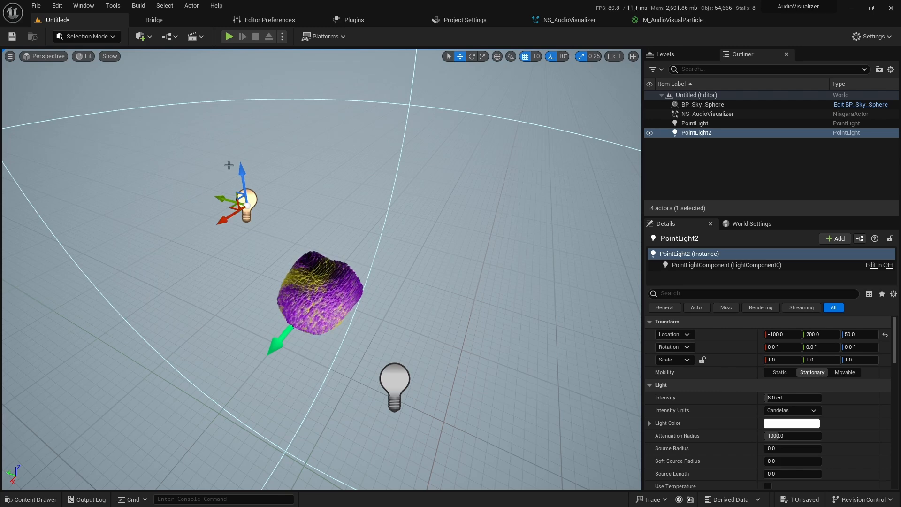
Duplicate the first point light to about -130, 60, 150 and place the second light at about -210, 320, -70 with light grey color.
{"action": "right_click_drag", "start_coordinate": [227, 163], "coordinate": [227, 140]}
{"action": "left_click", "coordinate": [384, 307]}
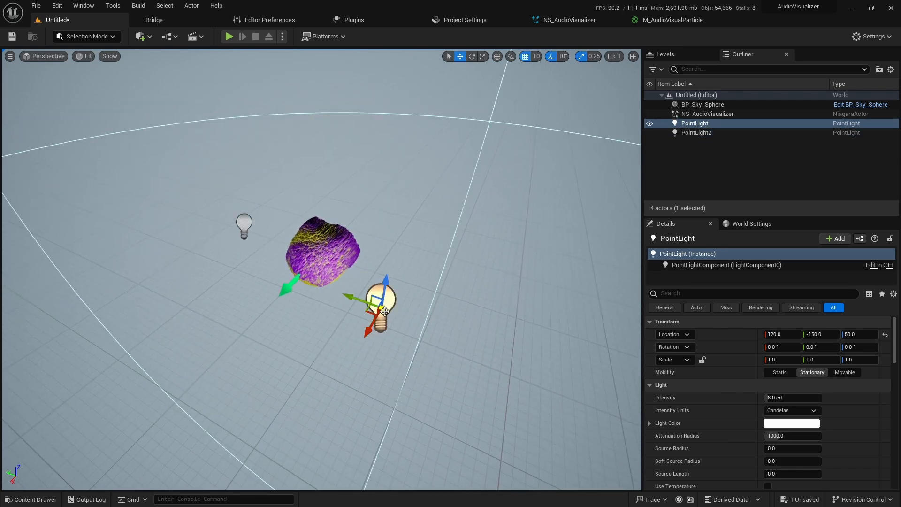
{"action": "left_click_drag", "start_coordinate": [372, 327], "coordinate": [458, 171], "text": "alt"}
{"action": "mouse_move", "coordinate": [459, 171]}
{"action": "right_mouse_down"}
{"action": "mouse_move", "coordinate": [407, 167]}
{"action": "mouse_move", "coordinate": [459, 174]}
{"action": "right_mouse_up"}
{"action": "left_click_drag", "start_coordinate": [455, 153], "coordinate": [424, 145]}
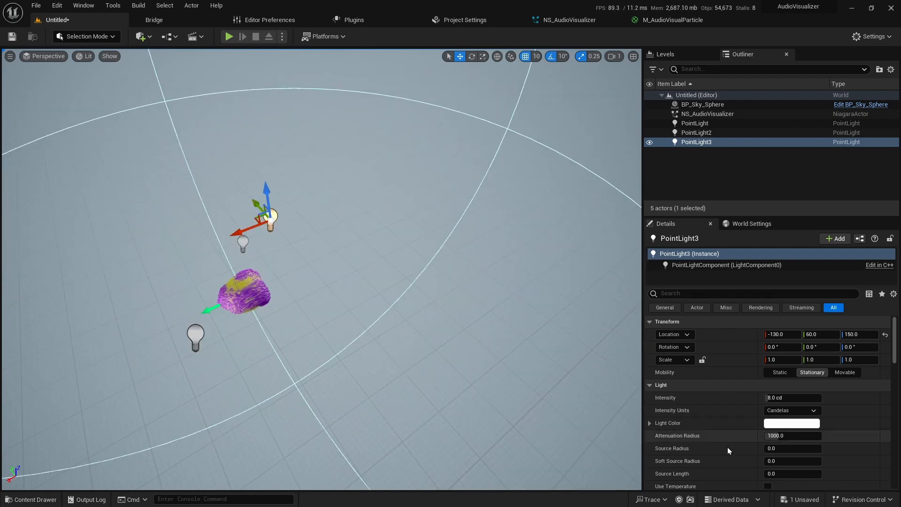
{"action": "left_click_drag", "start_coordinate": [793, 398], "coordinate": [798, 398]}
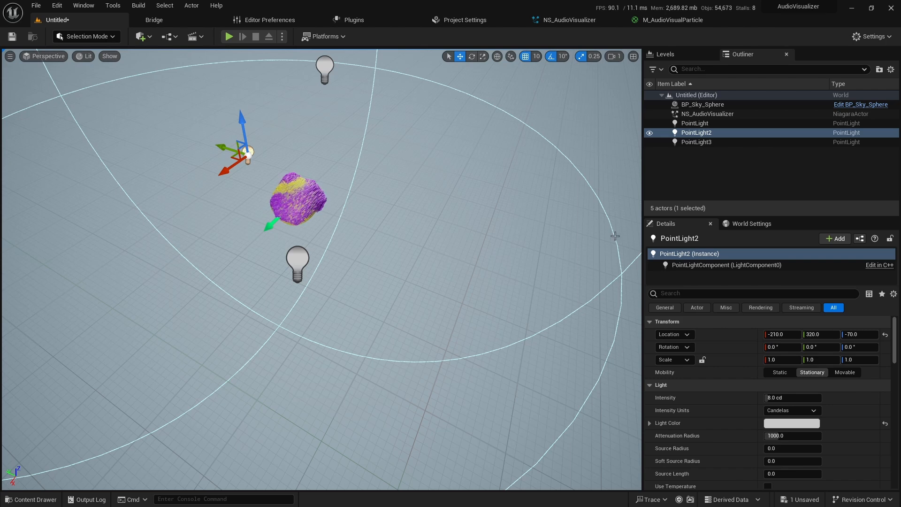
{"action": "scroll", "coordinate": [401, 231], "scroll_direction": "up", "scroll_amount": 4}
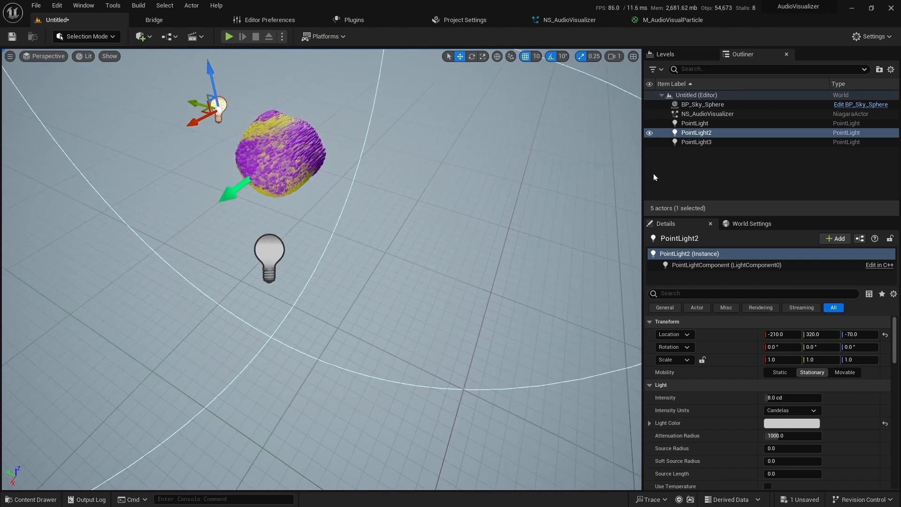
Place the sound wave from the Audio folder in the level and reset its location to the origin.
{"action": "key", "text": "ctrl+space"}
{"action": "left_click", "coordinate": [44, 390]}
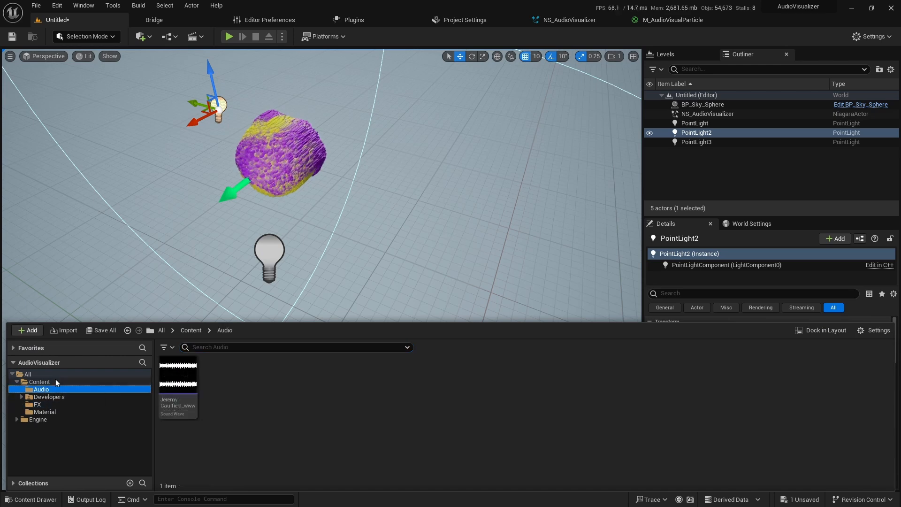
{"action": "left_click_drag", "start_coordinate": [177, 380], "coordinate": [261, 231]}
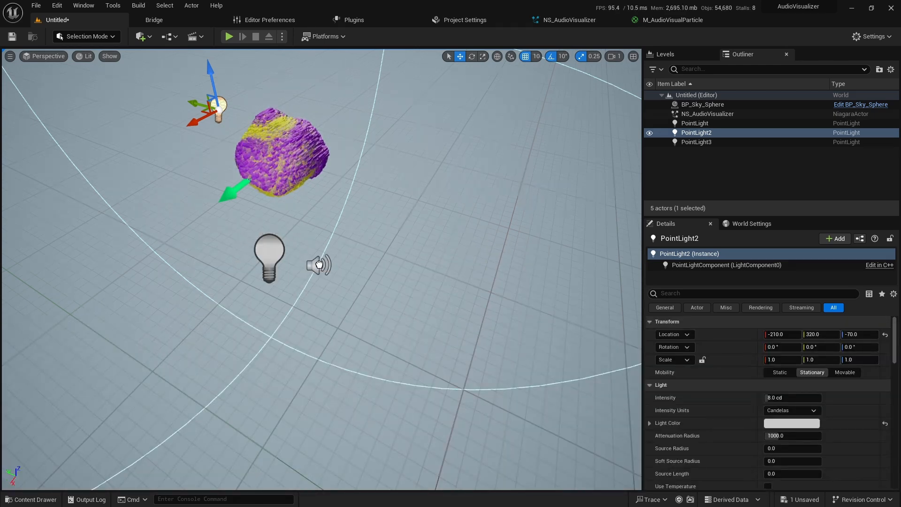
{"action": "left_click_drag", "start_coordinate": [319, 265], "coordinate": [319, 265]}
{"action": "left_click", "coordinate": [885, 335]}
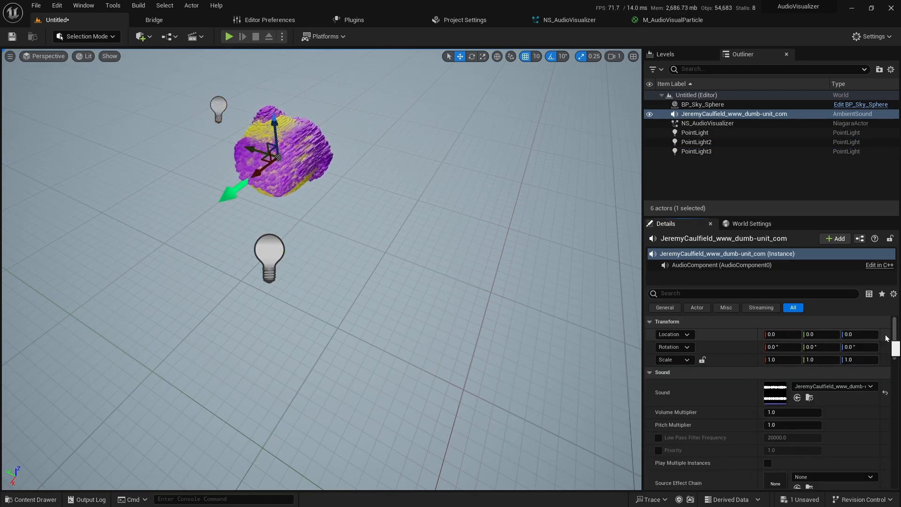
Add a Post Process Volume to the level and enable its Infinite Extent (Unbound) setting.
{"action": "left_click", "coordinate": [143, 37]}
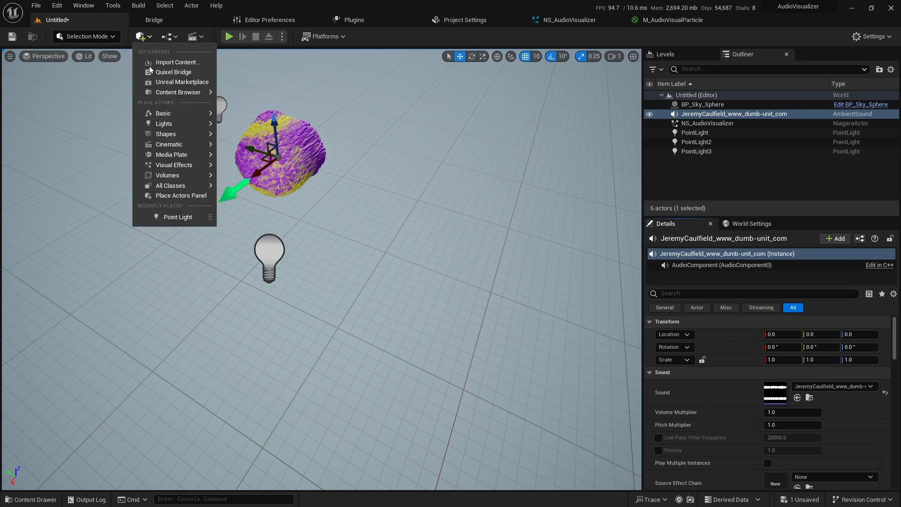
{"action": "mouse_move", "coordinate": [178, 165]}
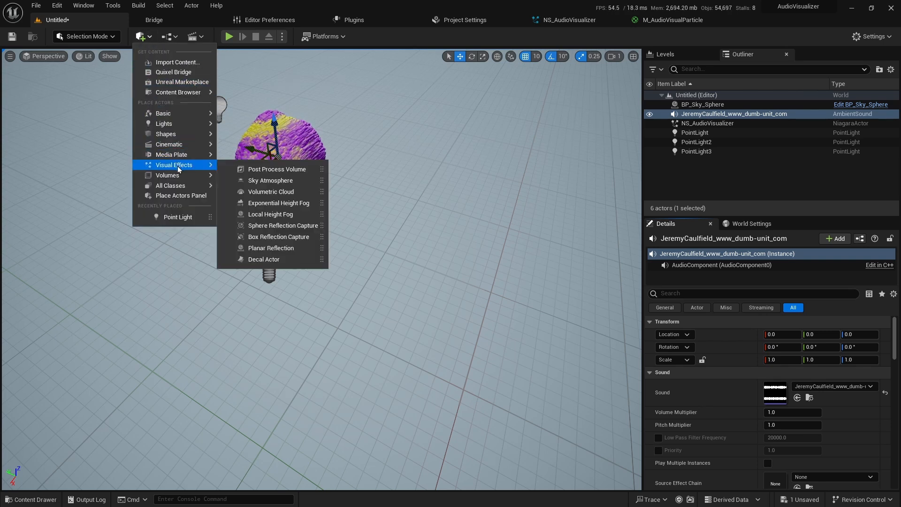
{"action": "left_click", "coordinate": [260, 169]}
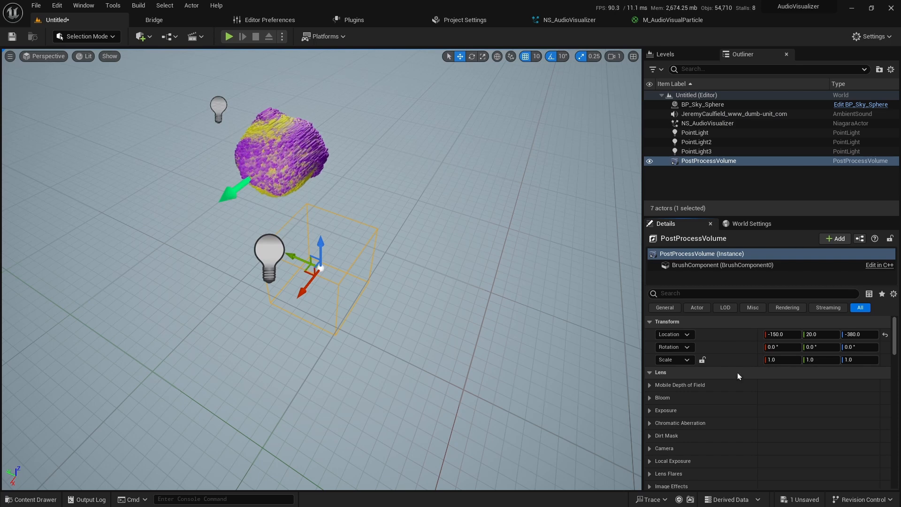
{"action": "scroll", "coordinate": [728, 380], "scroll_direction": "down", "scroll_amount": 5}
{"action": "scroll", "coordinate": [681, 437], "scroll_direction": "down", "scroll_amount": 10}
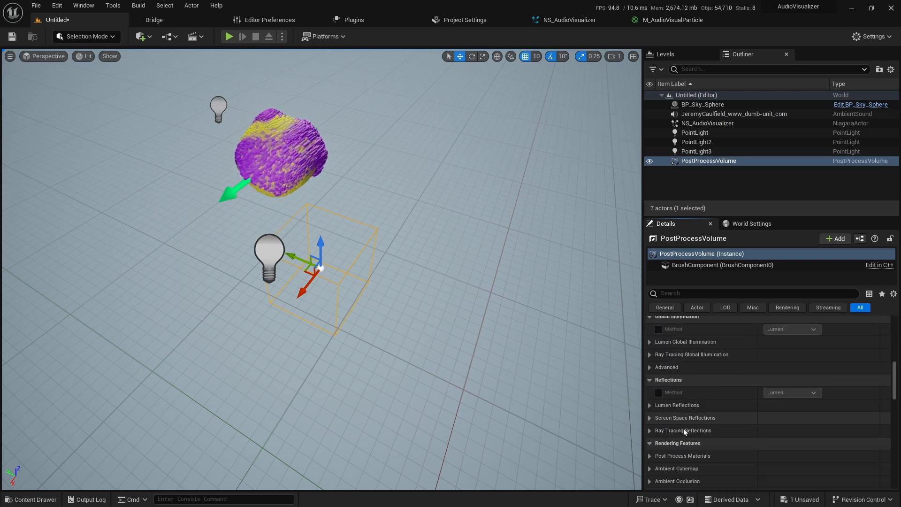
{"action": "scroll", "coordinate": [704, 436], "scroll_direction": "down", "scroll_amount": 10}
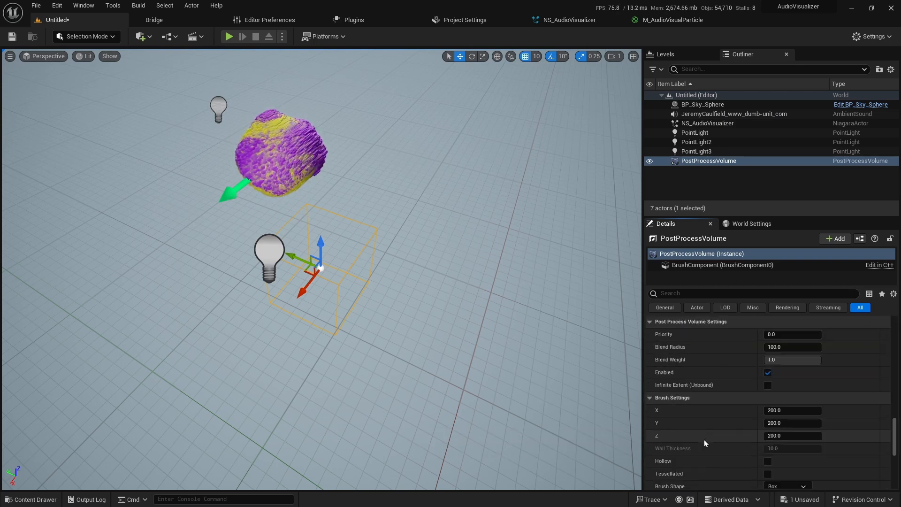
{"action": "left_click", "coordinate": [768, 384]}
Enable the post process volume's bloom Method, Intensity and Threshold overrides and raise Intensity to about 1.5.
{"action": "scroll", "coordinate": [714, 374], "scroll_direction": "up", "scroll_amount": 20}
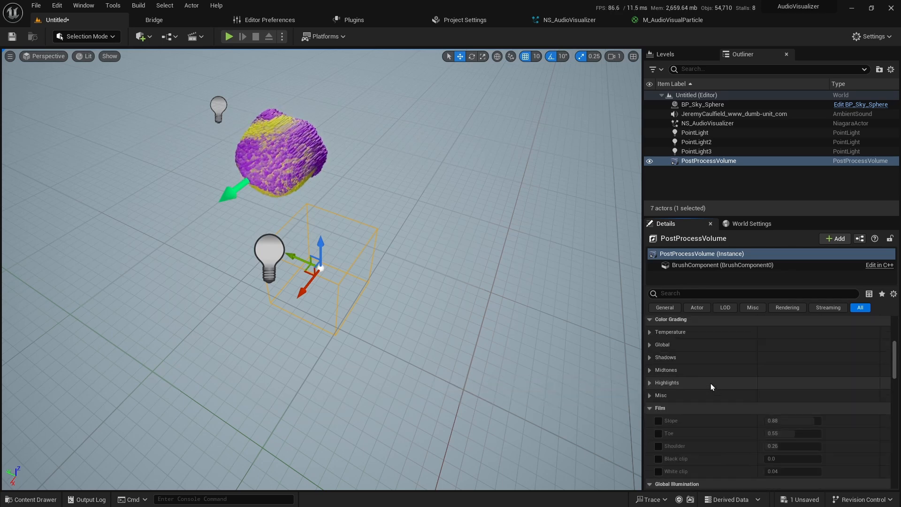
{"action": "left_click", "coordinate": [651, 390]}
{"action": "scroll", "coordinate": [685, 377], "scroll_direction": "down", "scroll_amount": 2}
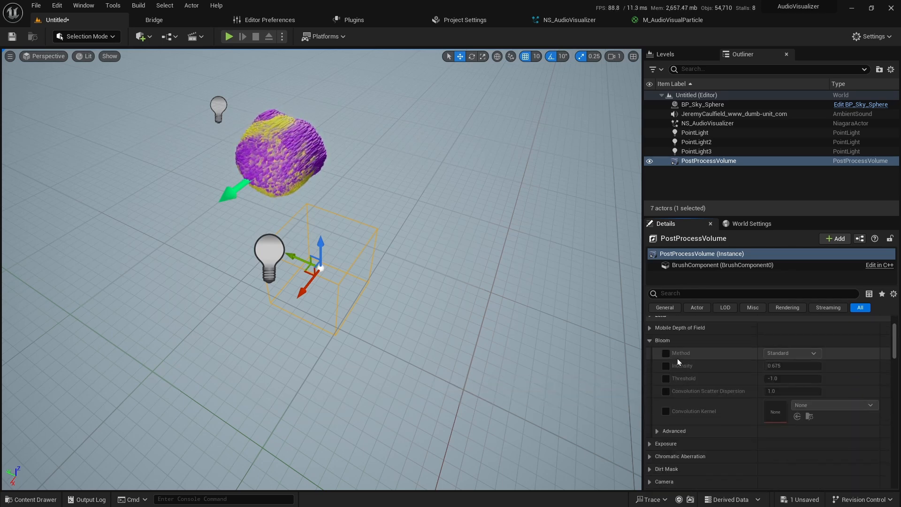
{"action": "left_click", "coordinate": [667, 353]}
{"action": "left_click", "coordinate": [667, 366]}
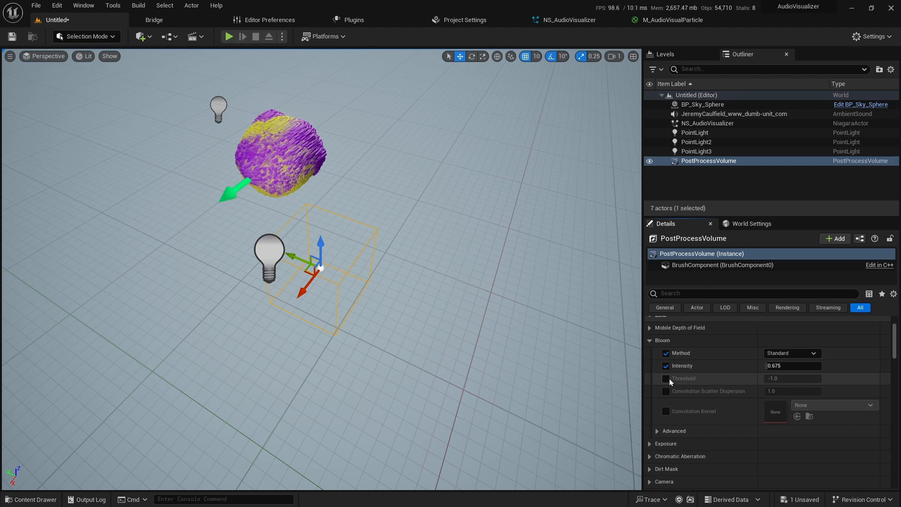
{"action": "left_click", "coordinate": [666, 379]}
{"action": "left_click_drag", "start_coordinate": [788, 368], "coordinate": [789, 368]}
Save the level as AudioVisualizer in a new Maps folder under Content.
{"action": "left_click", "coordinate": [13, 36]}
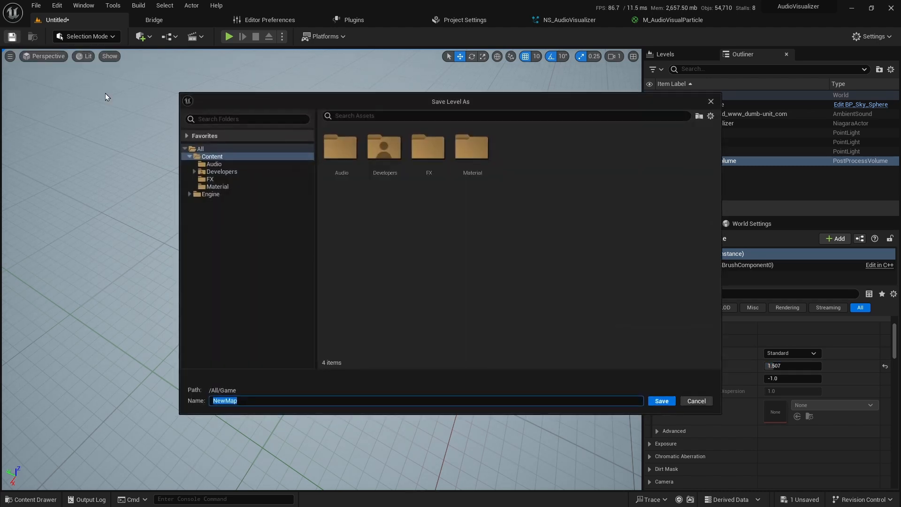
{"action": "right_click", "coordinate": [528, 176]}
{"action": "left_click", "coordinate": [583, 193]}
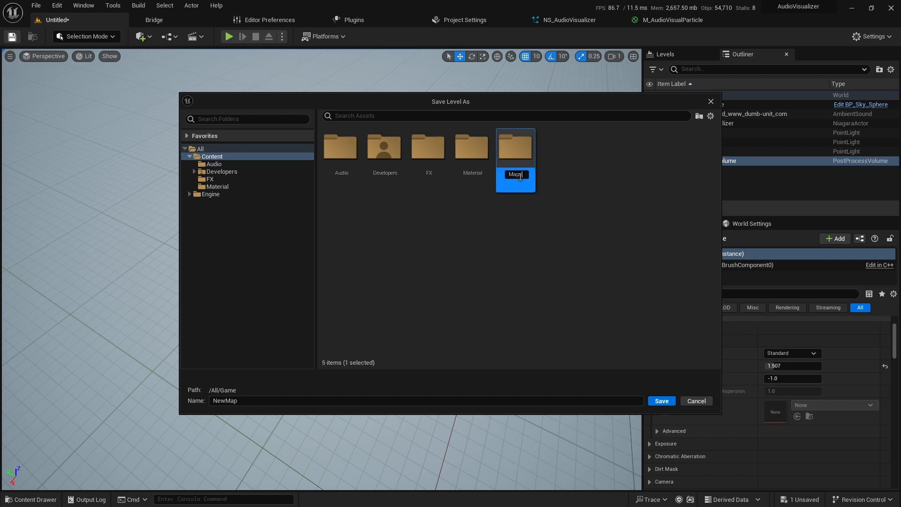
{"action": "type", "text": "Maps"}
{"action": "key", "text": "Return"}
{"action": "double_click", "coordinate": [286, 403]}
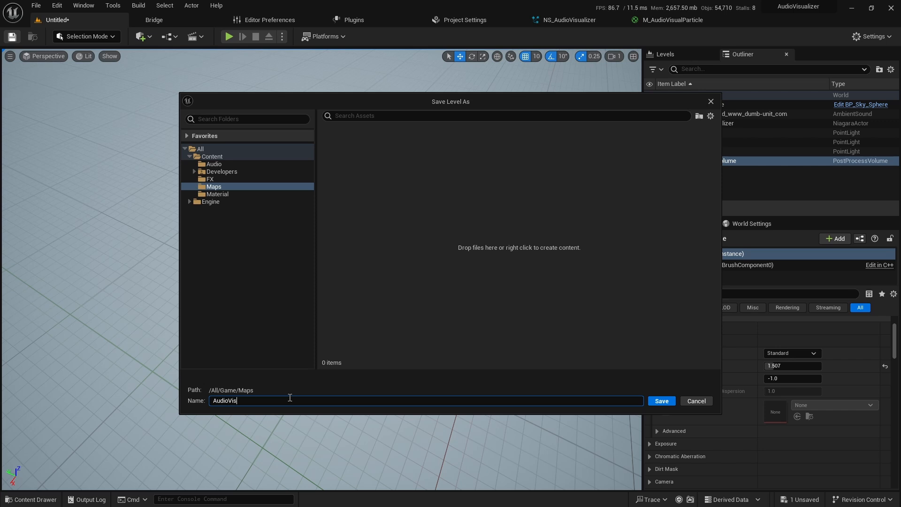
{"action": "type", "text": "AudioVisualizer"}
{"action": "key", "text": "Return"}
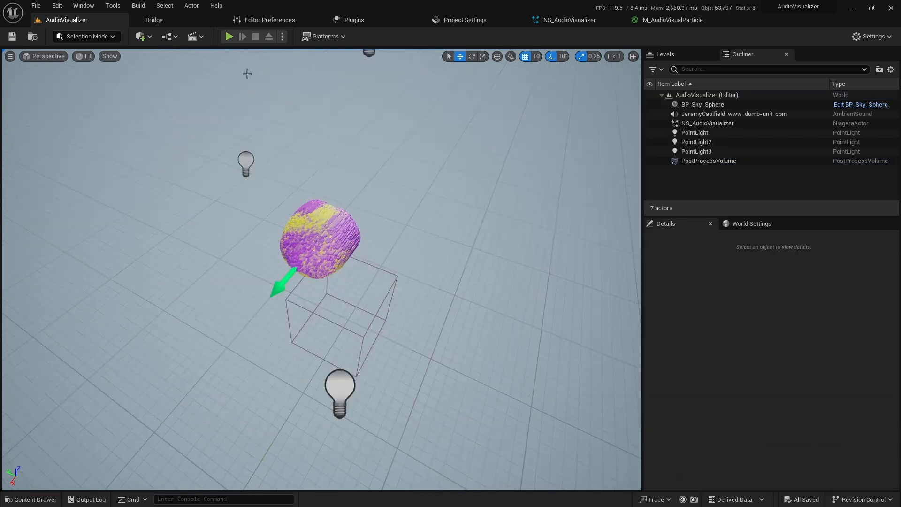
Play the level in the editor to check the visualizer's reaction to the audio, and stop the session.
{"action": "left_click", "coordinate": [228, 36]}
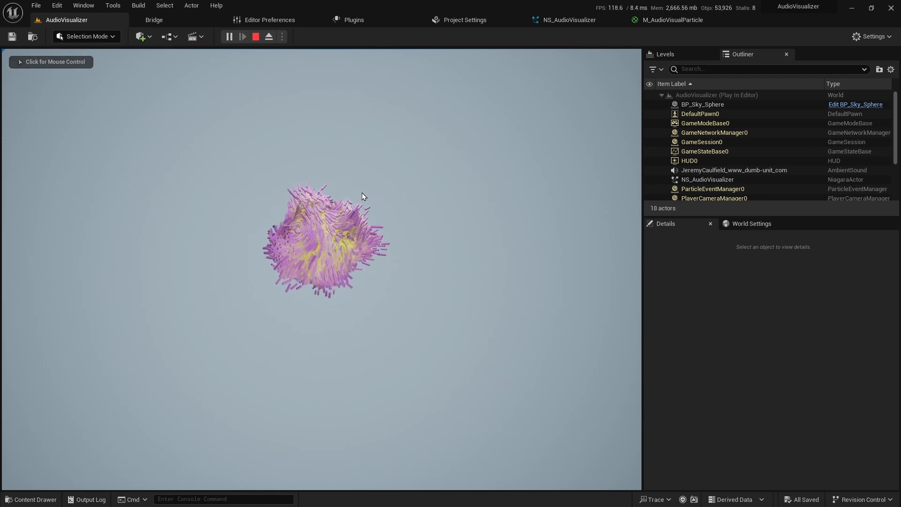
{"action": "key", "text": "grave"}
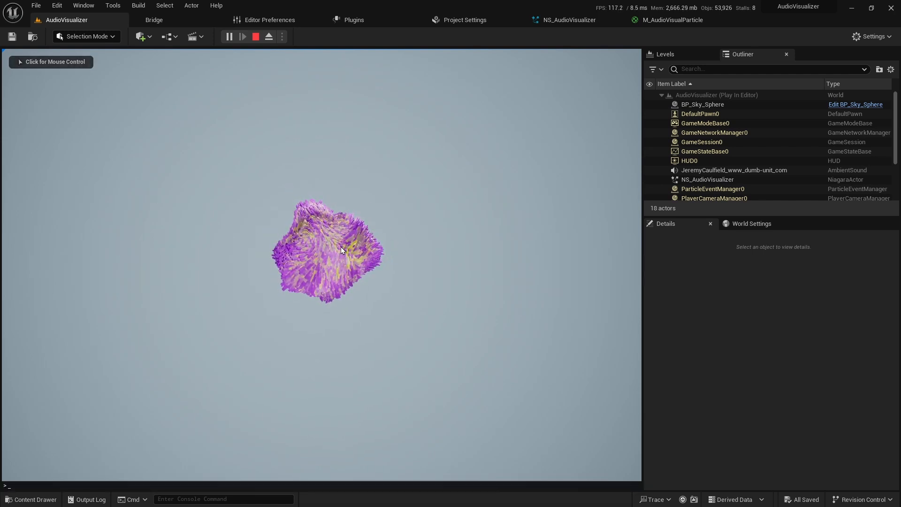
{"action": "key", "text": "Escape"}
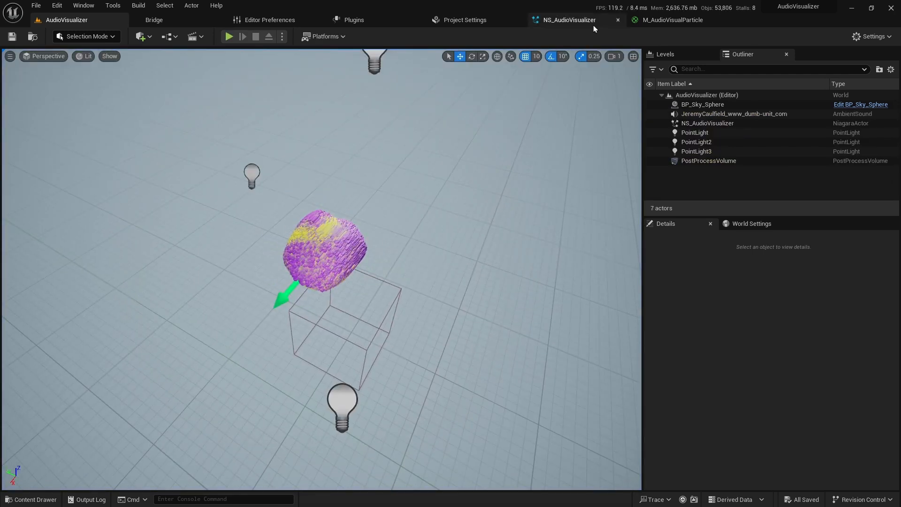
In NS_AudioVisualizer, set the Update Mesh Orientation module's Orientation Method to Flight Orientation.
{"action": "left_click", "coordinate": [578, 21]}
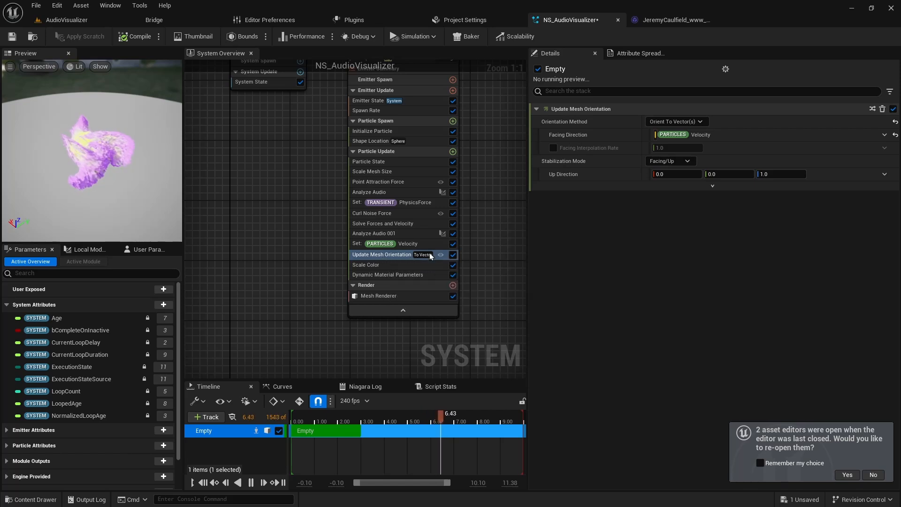
{"action": "left_click", "coordinate": [674, 122]}
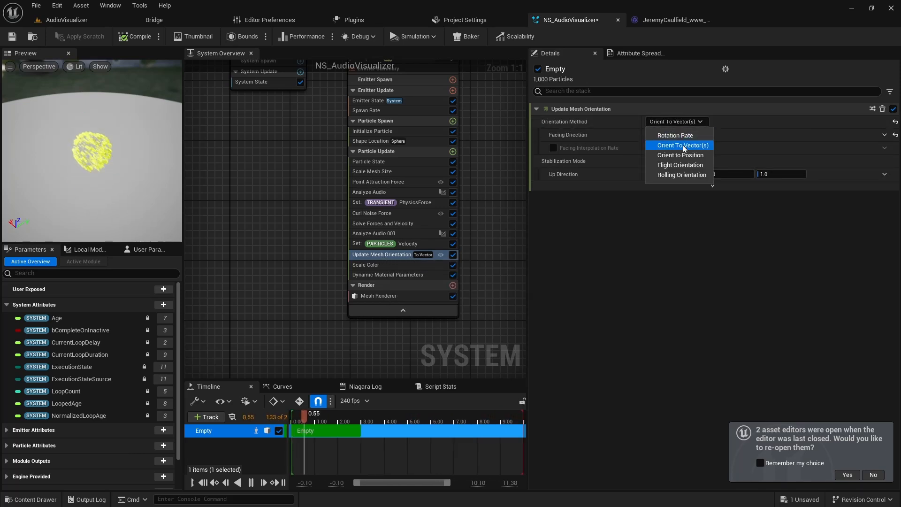
{"action": "left_click", "coordinate": [680, 165]}
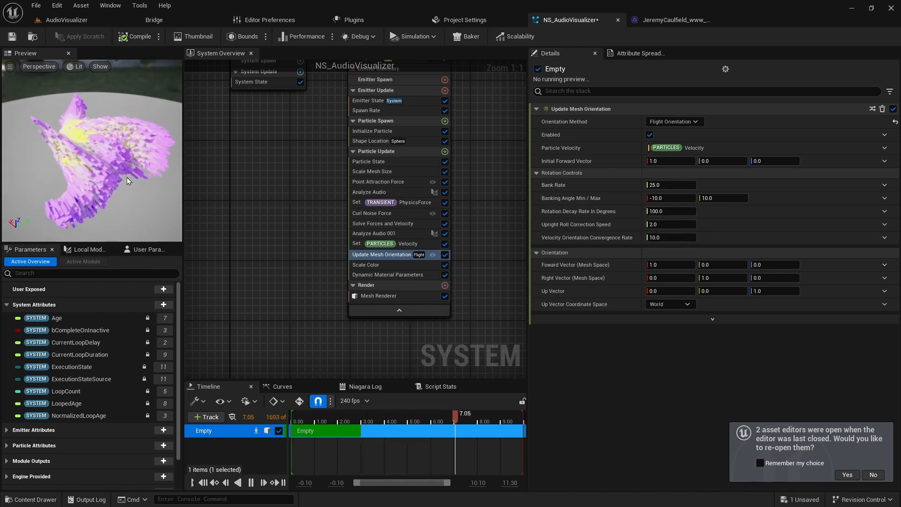
Try a Noise Strength of 300 in the Curl Noise Force module and restore it to 500.
{"action": "left_click", "coordinate": [385, 214]}
{"action": "left_click", "coordinate": [656, 121]}
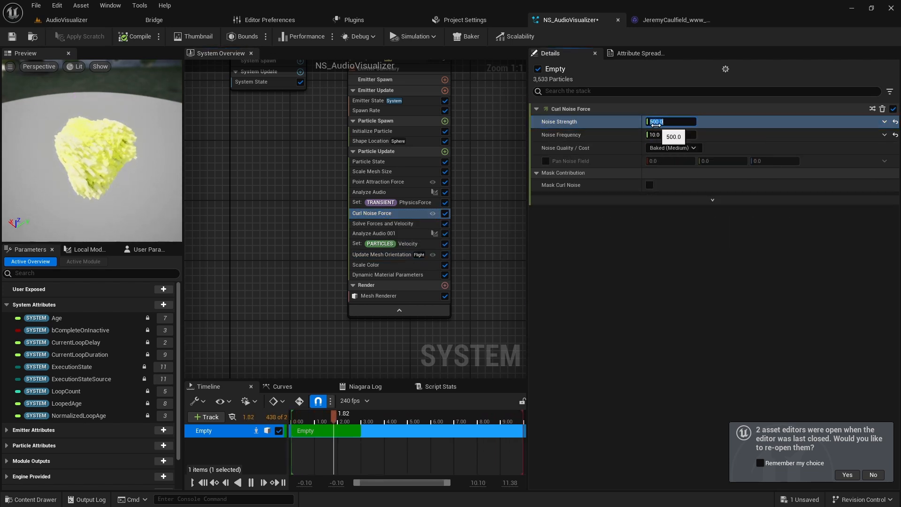
{"action": "type", "text": "300"}
{"action": "key", "text": "Return"}
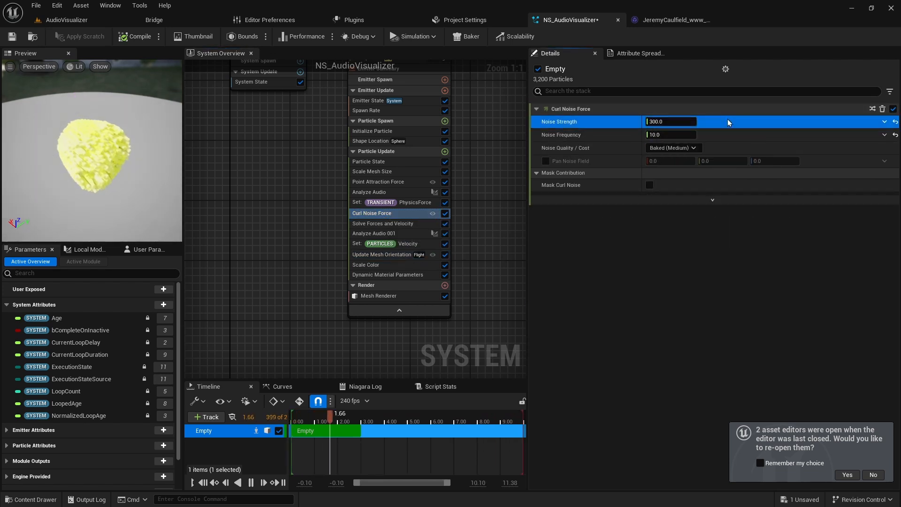
{"action": "left_click", "coordinate": [682, 121]}
{"action": "type", "text": "500"}
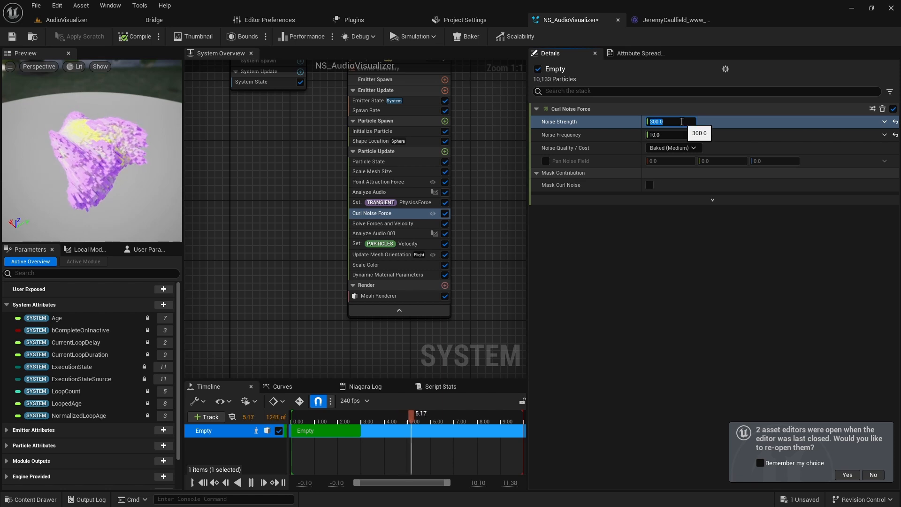
{"action": "key", "text": "Return"}
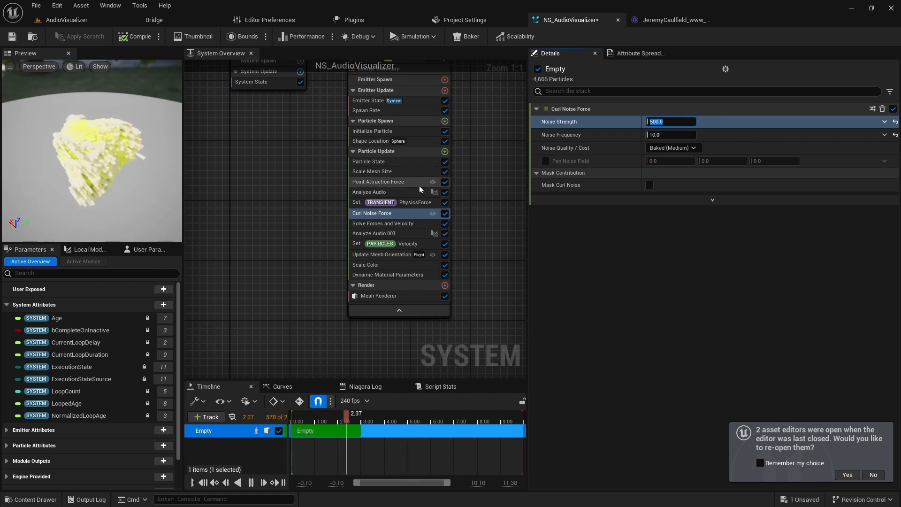
Set the Point Attraction Force's Attraction Strength to -50 and its Attraction Radius to 1200.
{"action": "left_click", "coordinate": [403, 182]}
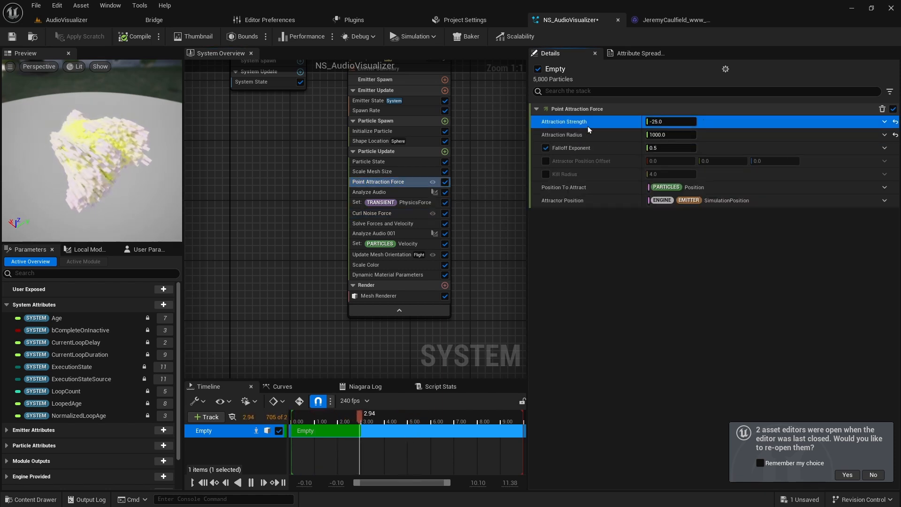
{"action": "left_click", "coordinate": [672, 121]}
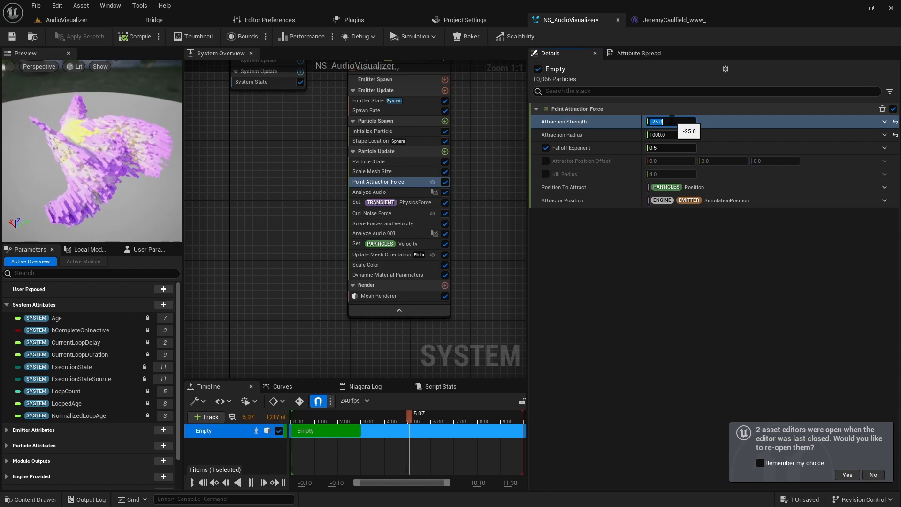
{"action": "type", "text": "-50"}
{"action": "key", "text": "Return"}
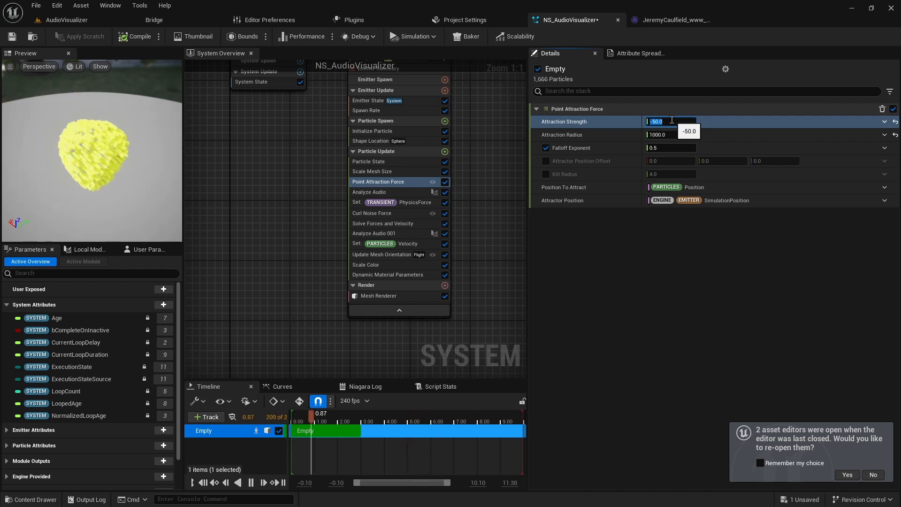
{"action": "left_click", "coordinate": [677, 134]}
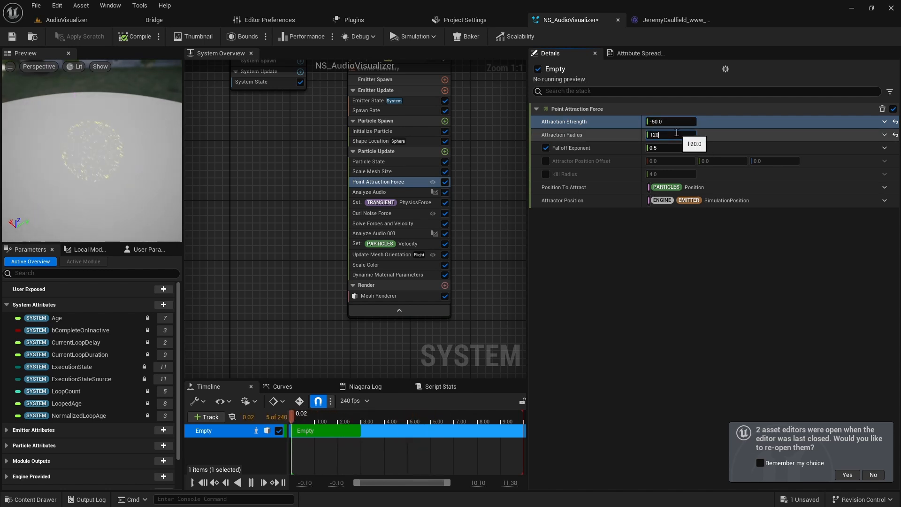
{"action": "left_click", "coordinate": [708, 137]}
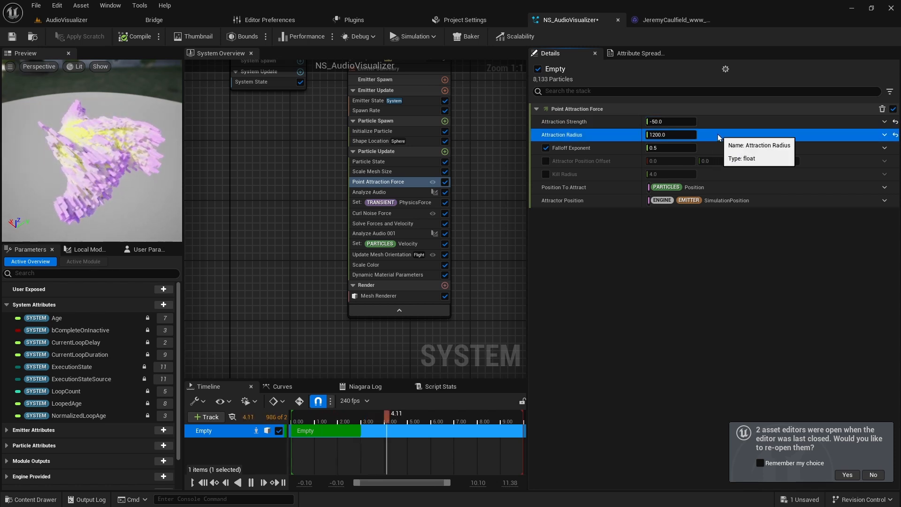
Set the Emitter State's Life Cycle Mode to Self and save the Niagara system.
{"action": "left_click", "coordinate": [375, 171]}
{"action": "left_click", "coordinate": [364, 100]}
{"action": "left_click", "coordinate": [687, 145]}
{"action": "left_click", "coordinate": [659, 157]}
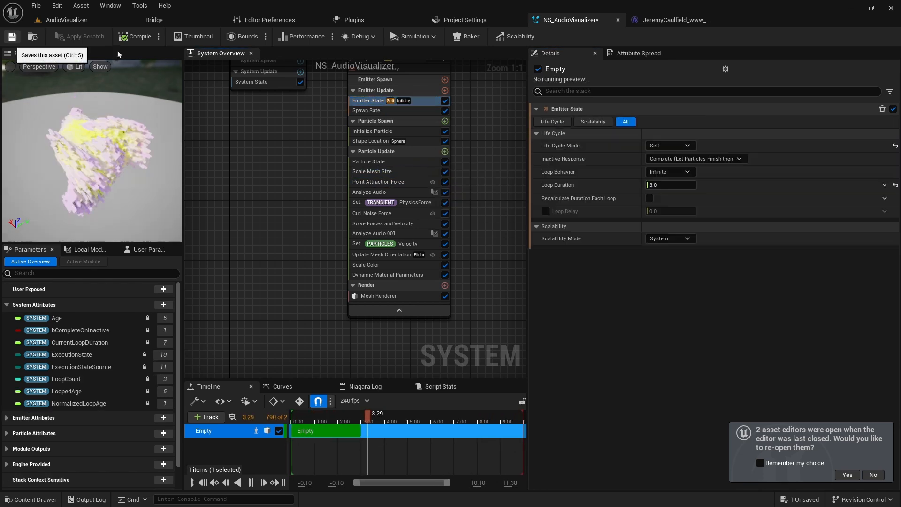
Return to the AudioVisualizer level and preview the sound from the Audio folder while watching the visualizer react.
{"action": "left_click", "coordinate": [92, 21]}
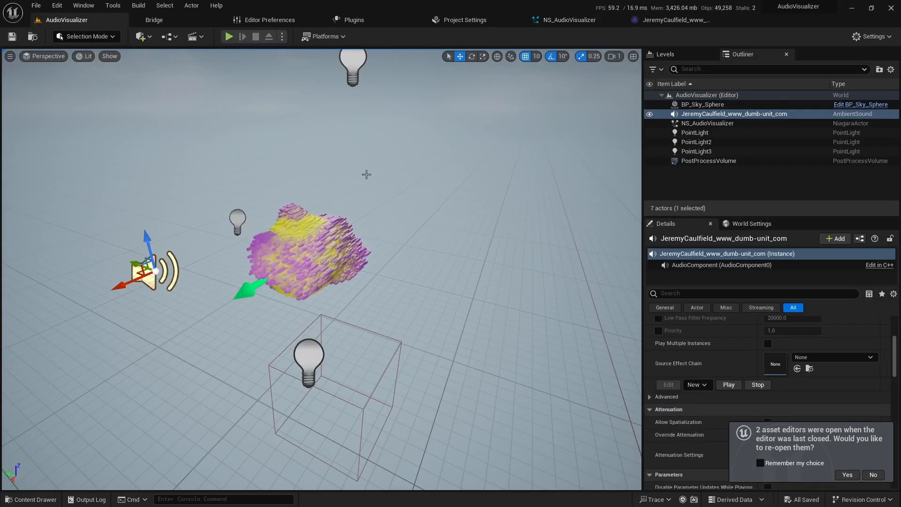
{"action": "key", "text": "ctrl+space"}
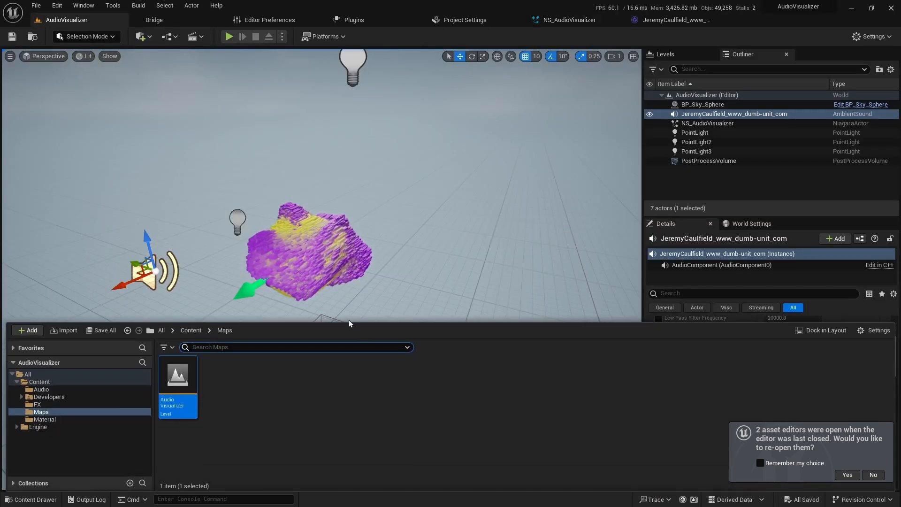
{"action": "left_click", "coordinate": [141, 389]}
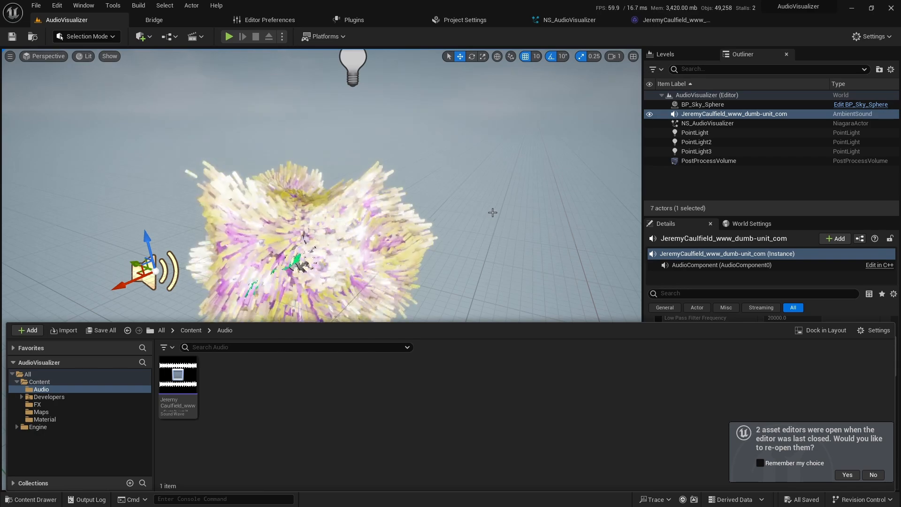
{"action": "left_click", "coordinate": [509, 216]}
{"action": "left_click", "coordinate": [509, 216]}
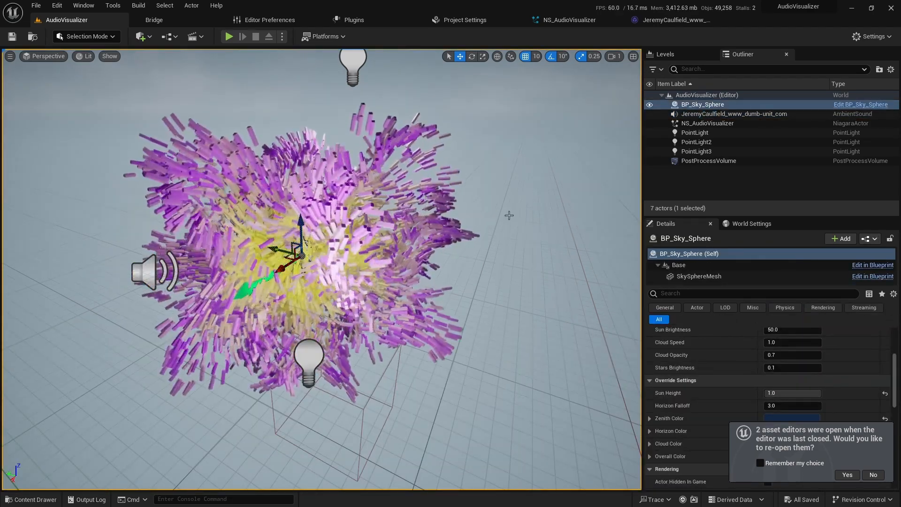